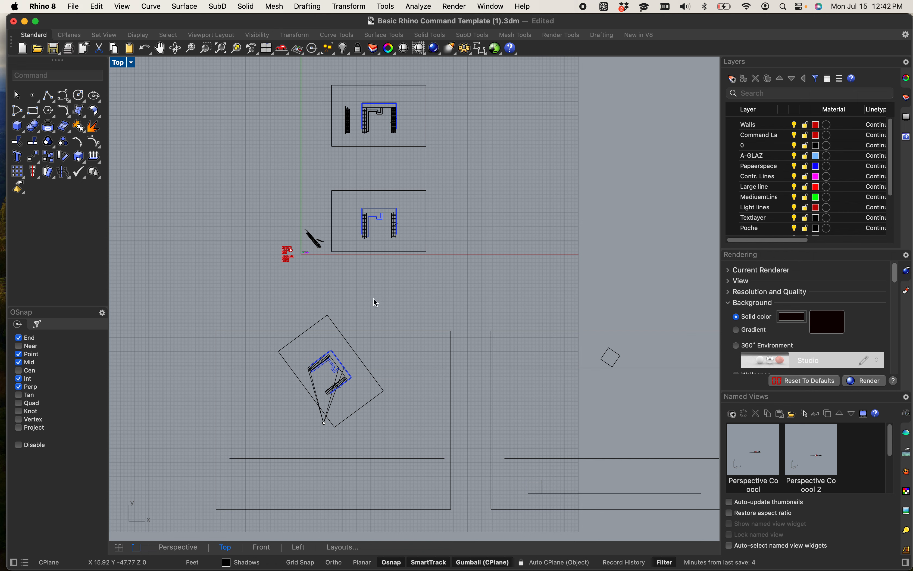
- Examine the setup frame with the rotated square, its two long horizontal lines and the small square on the base line
right_drag(523, 420, 369, 364)
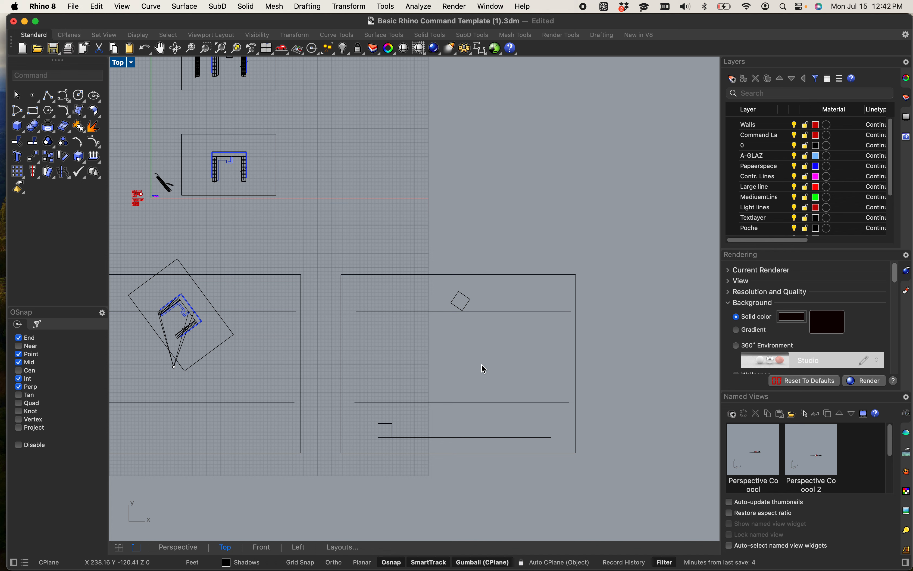
scroll(483, 404, up, 3)
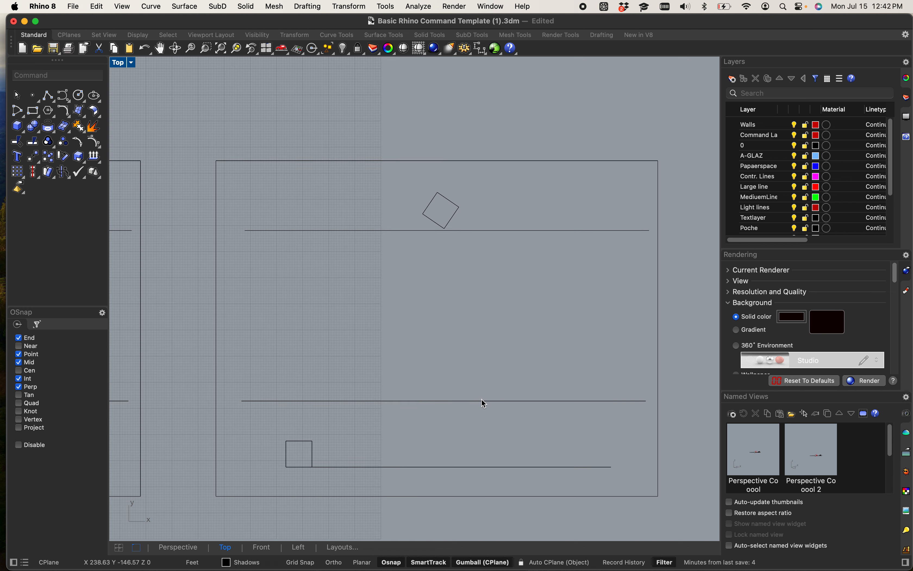
right_drag(481, 363, 465, 310)
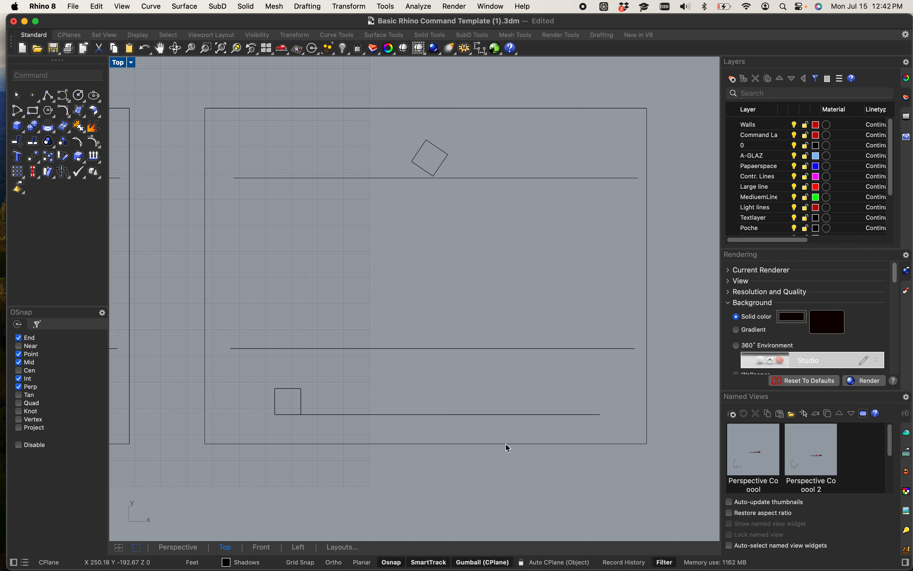
scroll(506, 445, down, 2)
scroll(325, 394, up, 6)
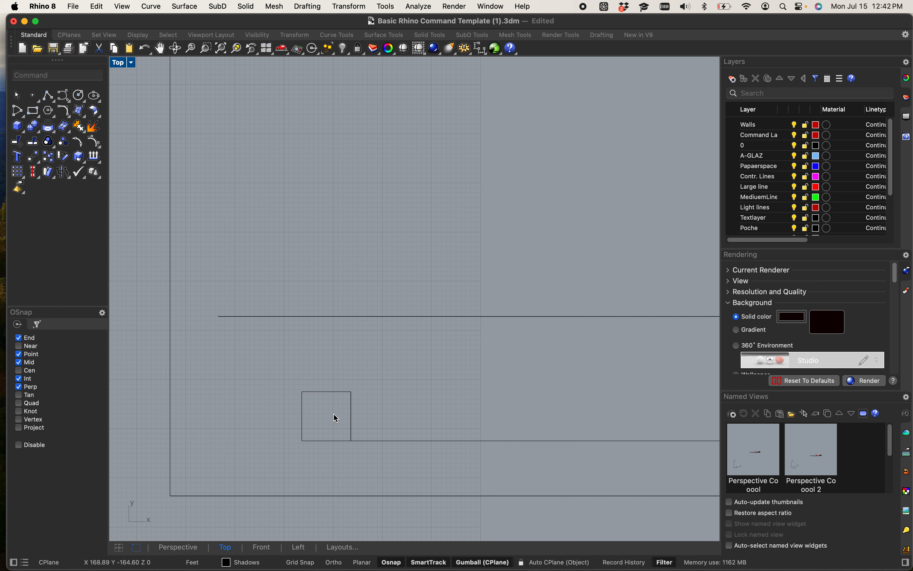
scroll(335, 415, down, 6)
right_drag(441, 353, 386, 424)
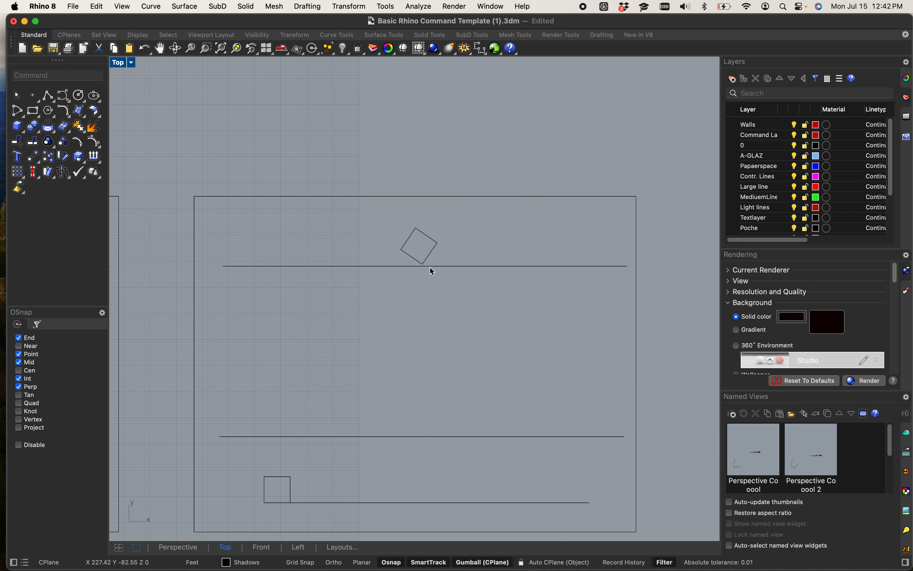
scroll(429, 267, up, 3)
right_drag(419, 279, 429, 200)
scroll(431, 200, down, 3)
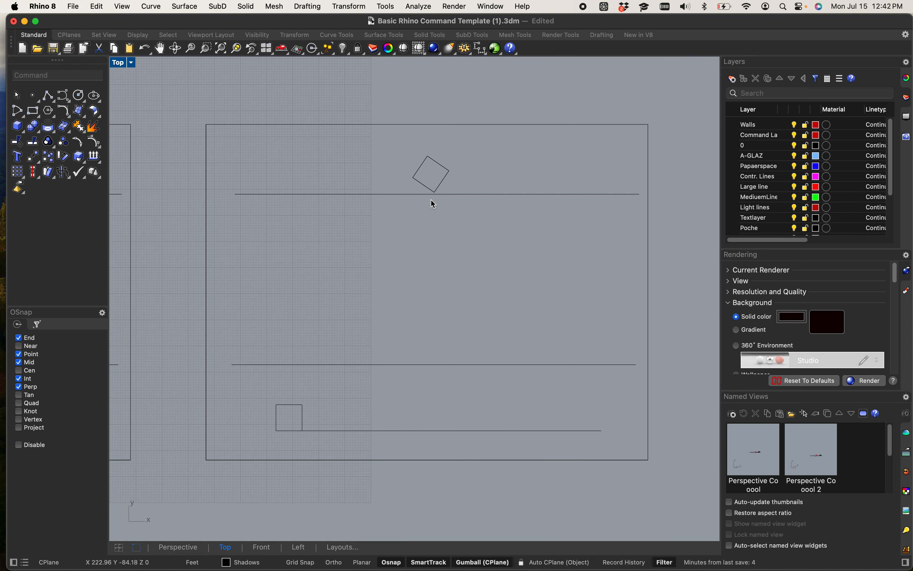
scroll(431, 199, up, 3)
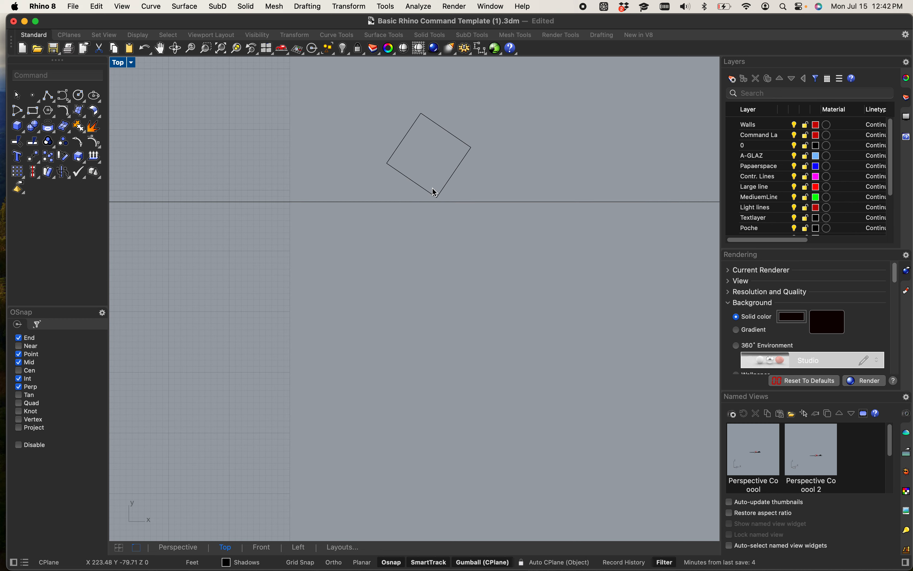
scroll(432, 187, down, 3)
scroll(472, 182, up, 3)
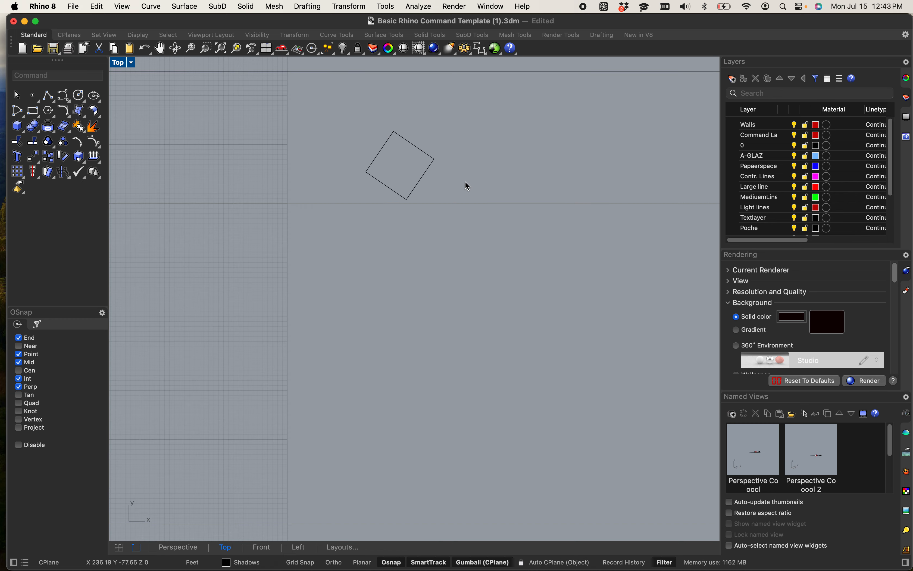
click(451, 204)
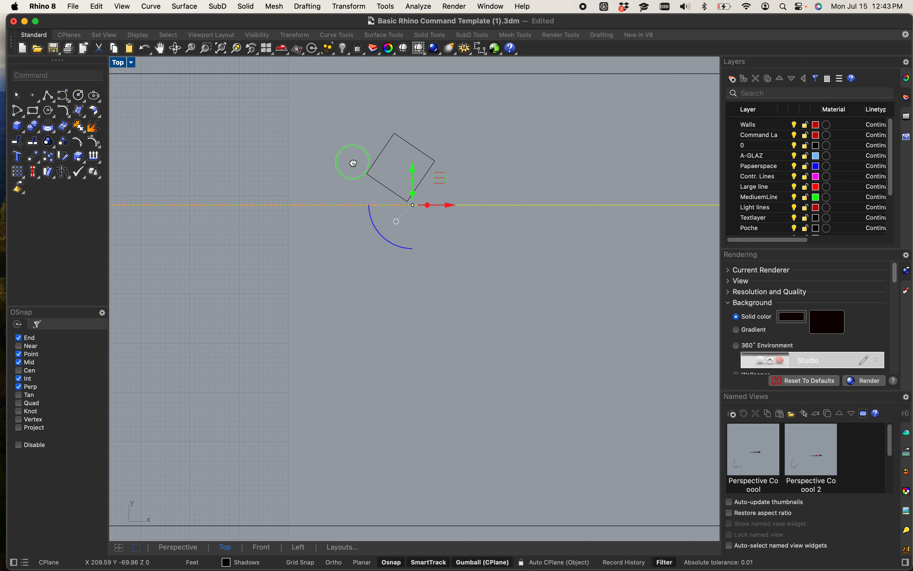
right_drag(354, 163, 389, 199)
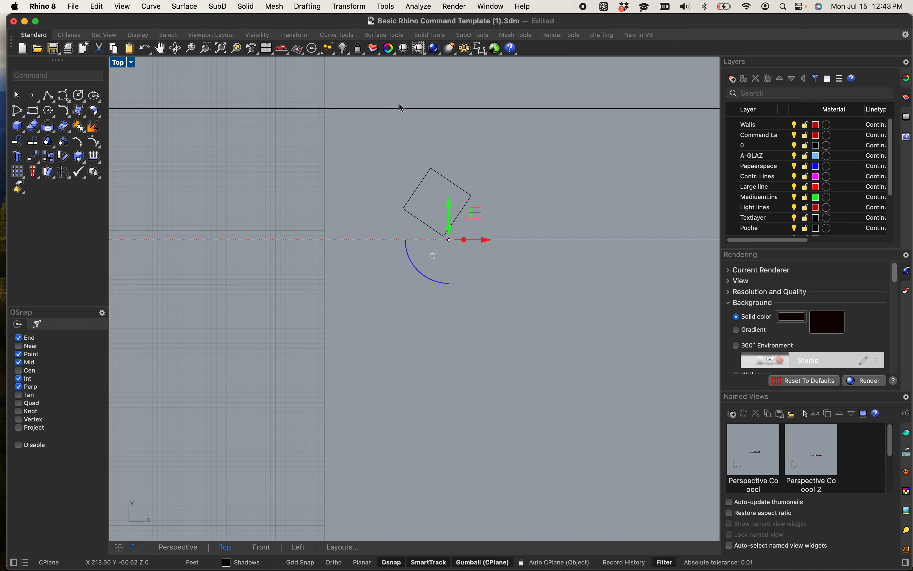
- Compare the U-shaped stair plan drawings with the simplified setup frame containing the rotated square
scroll(398, 116, down, 5)
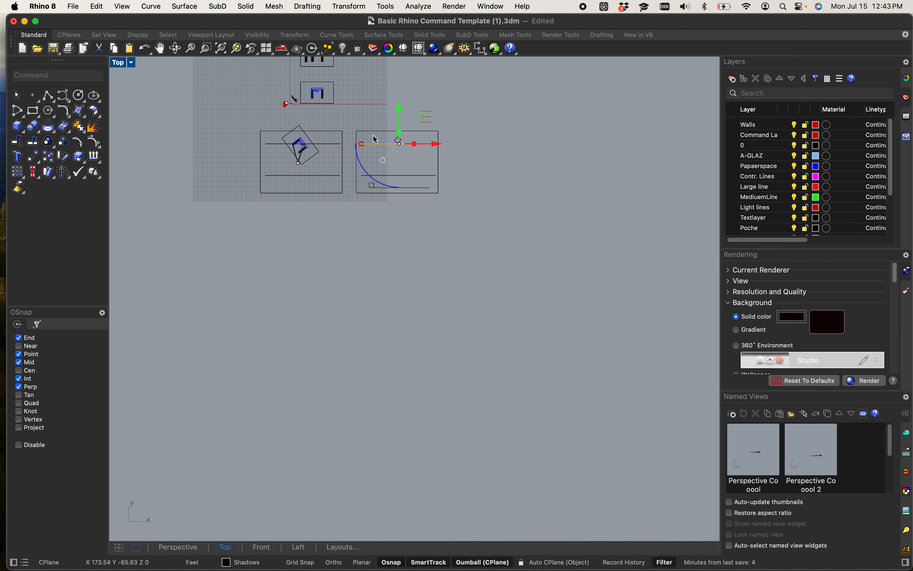
right_drag(376, 140, 512, 289)
scroll(450, 273, up, 6)
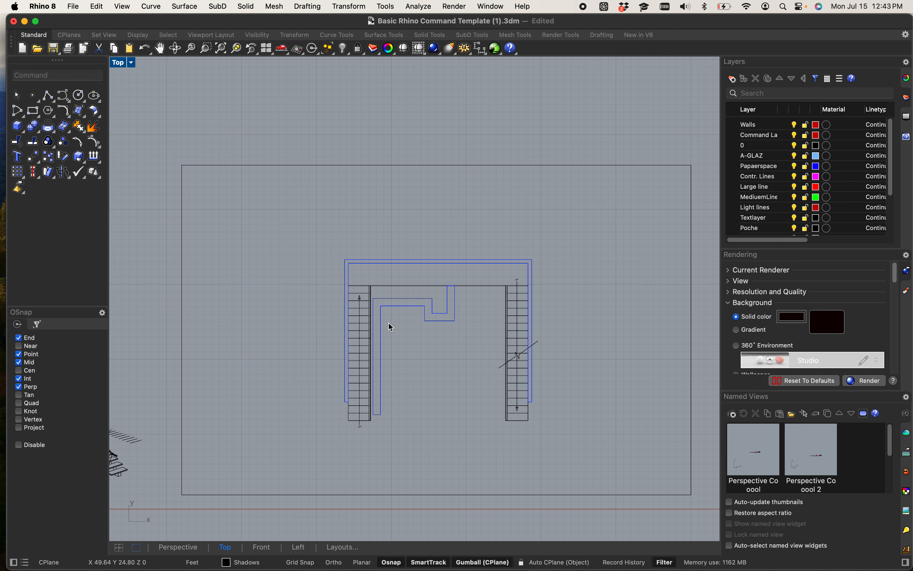
scroll(403, 308, down, 20)
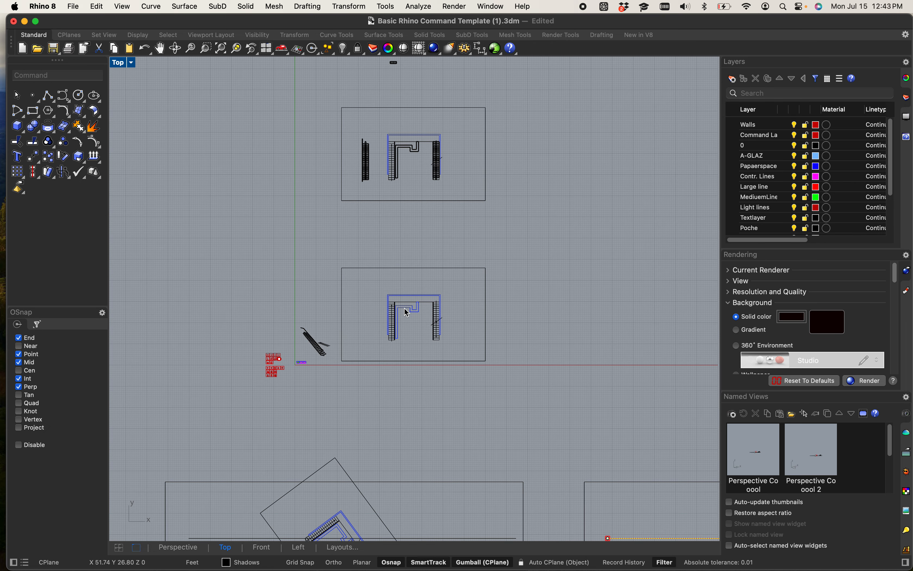
right_drag(463, 349, 328, 231)
click(457, 310)
scroll(372, 289, up, 16)
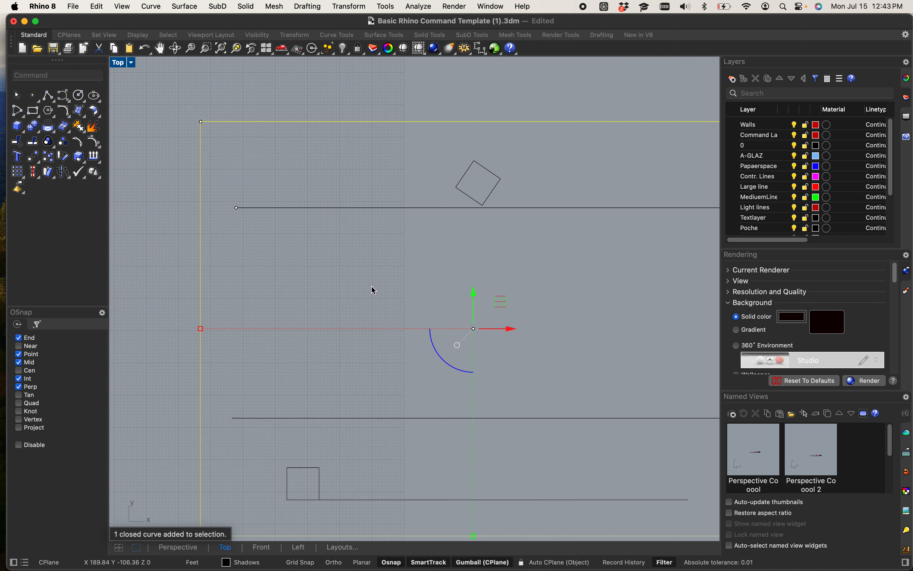
click(373, 272)
scroll(374, 270, down, 4)
right_drag(399, 260, 351, 247)
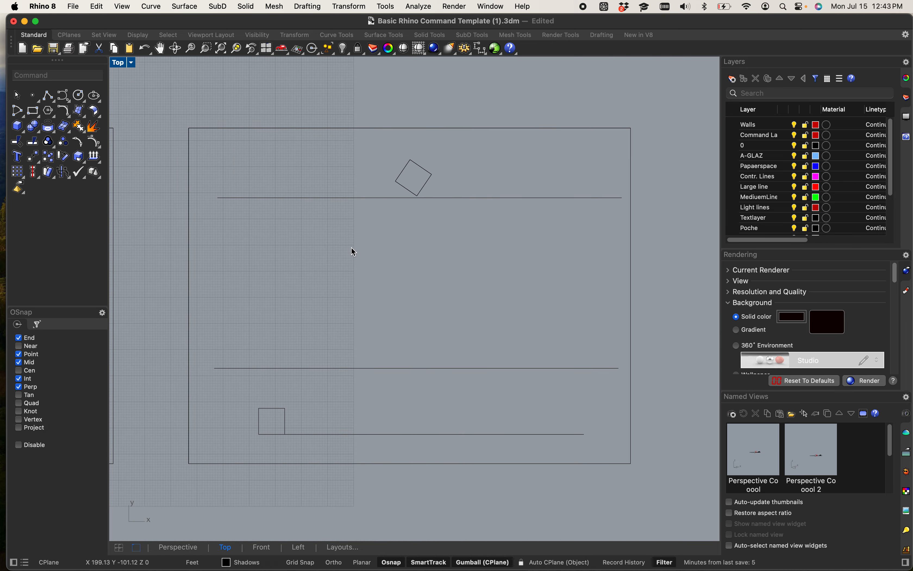
- Collapse the Make2D layer group and make MediuemLines the current layer
scroll(776, 212, down, 3)
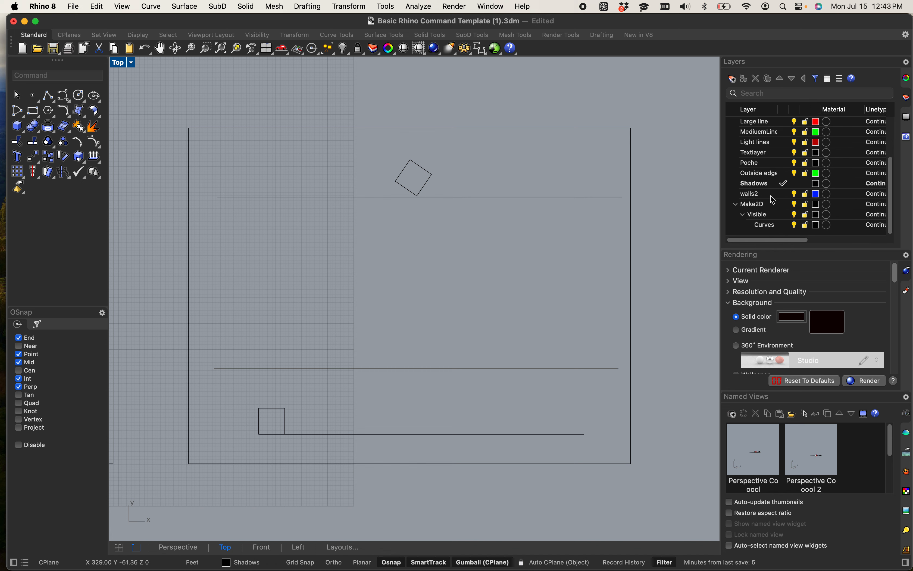
click(737, 205)
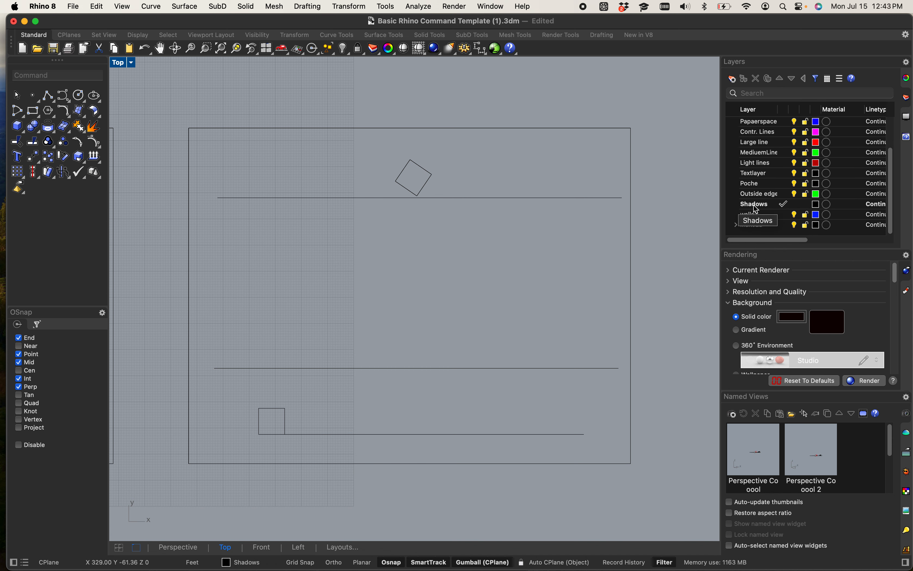
scroll(782, 179, up, 2)
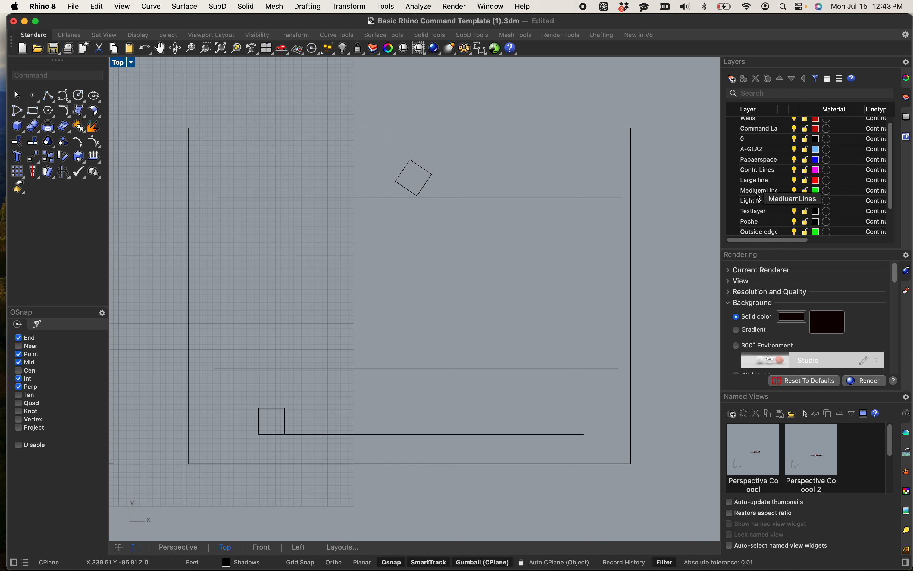
double_click(760, 191)
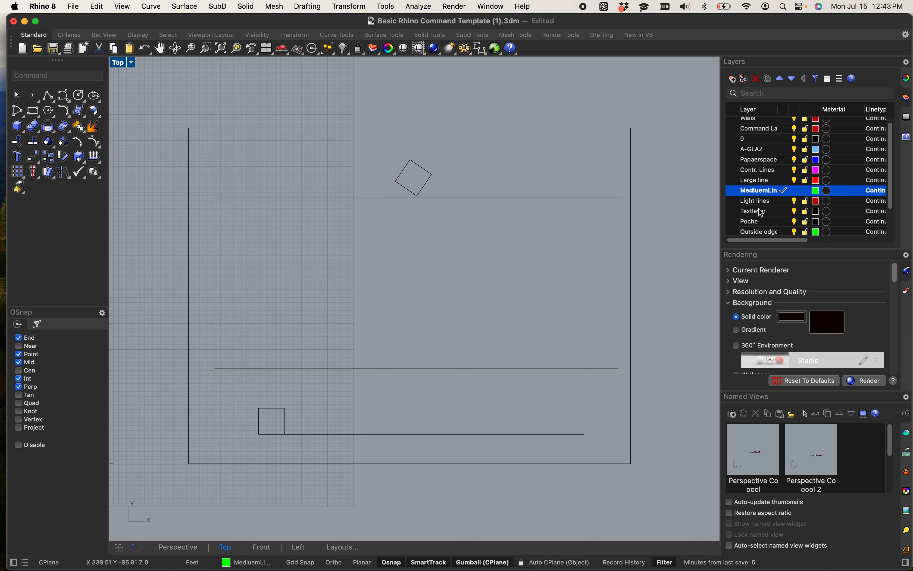
scroll(760, 211, down, 2)
scroll(770, 193, up, 1)
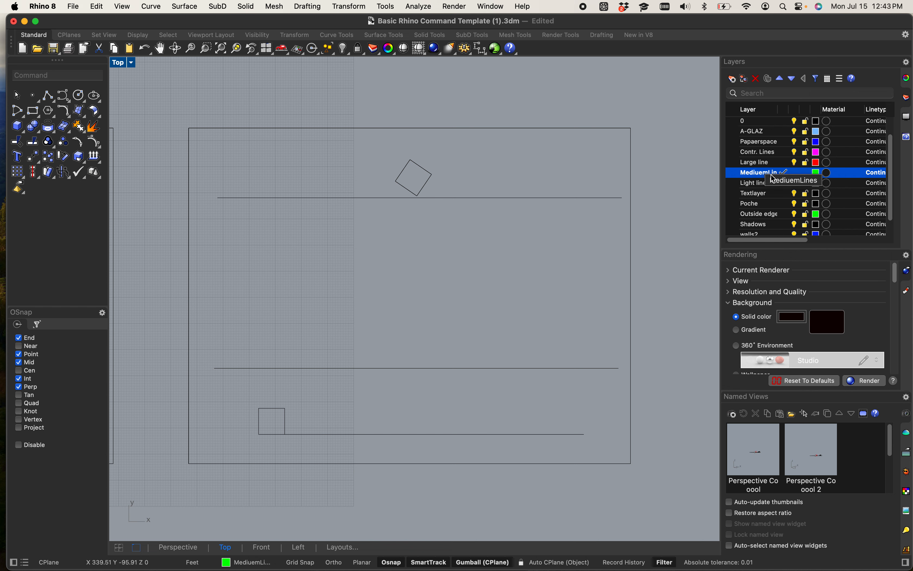
- Place a point object vertically below the rotated square's lowest corner, between the two long horizontal lines
scroll(420, 252, up, 3)
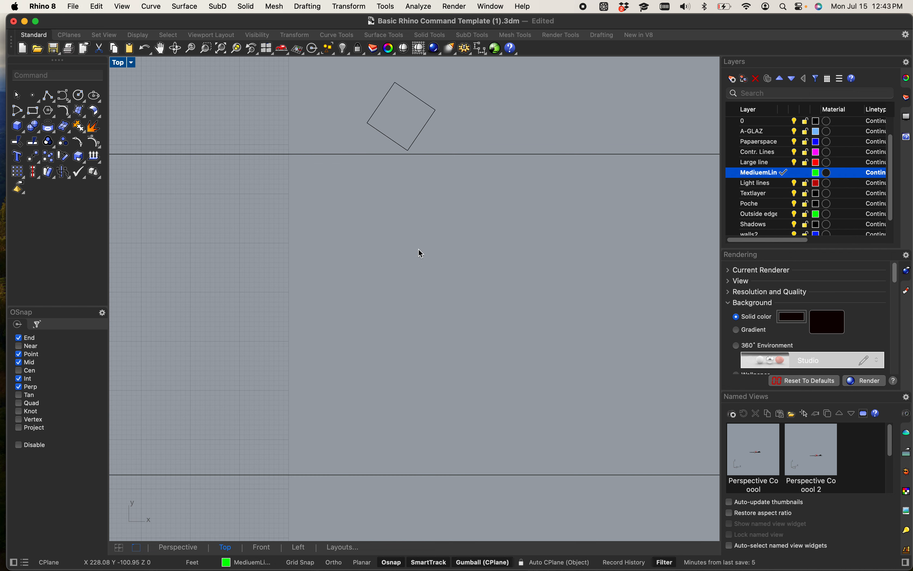
scroll(413, 249, down, 3)
right_drag(361, 305, 366, 283)
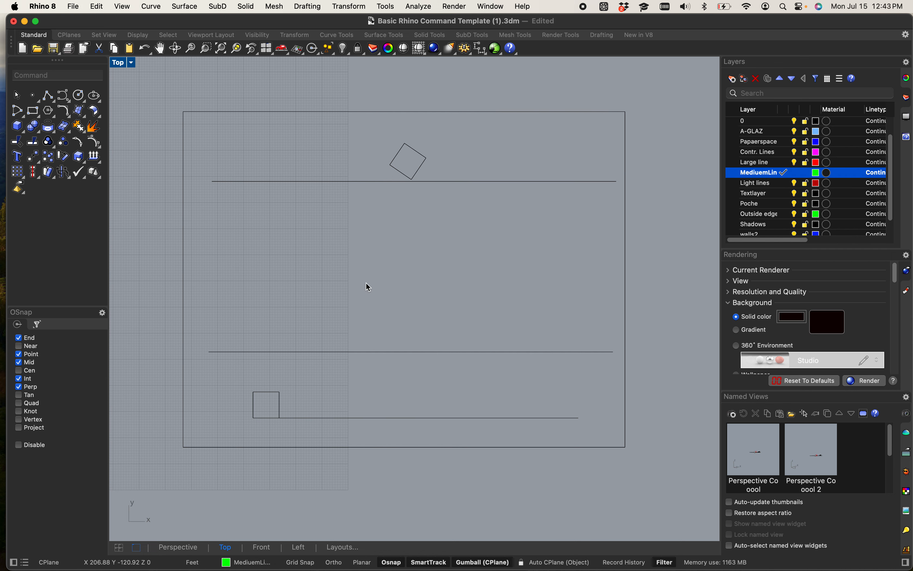
text(Poin)
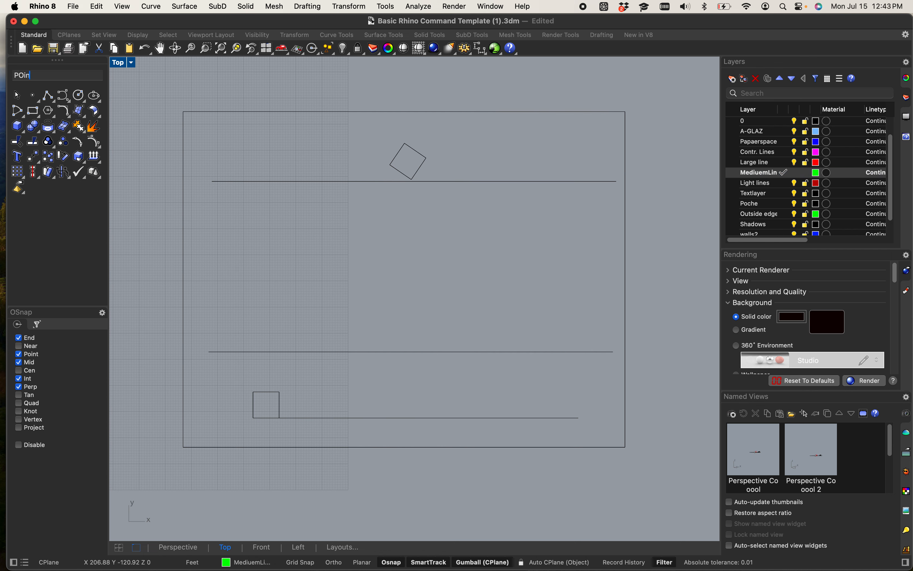
text(t)
key(Return)
scroll(401, 136, up, 8)
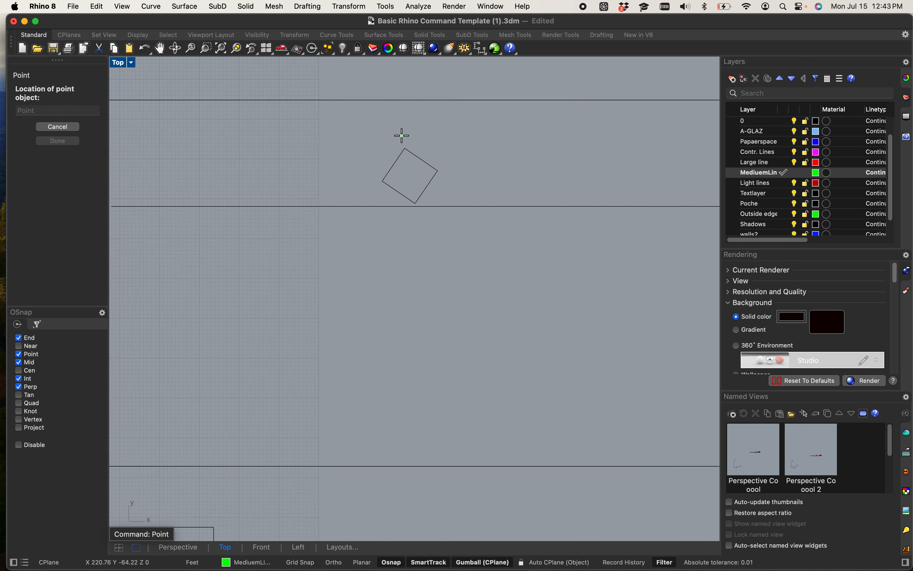
scroll(431, 292, down, 3)
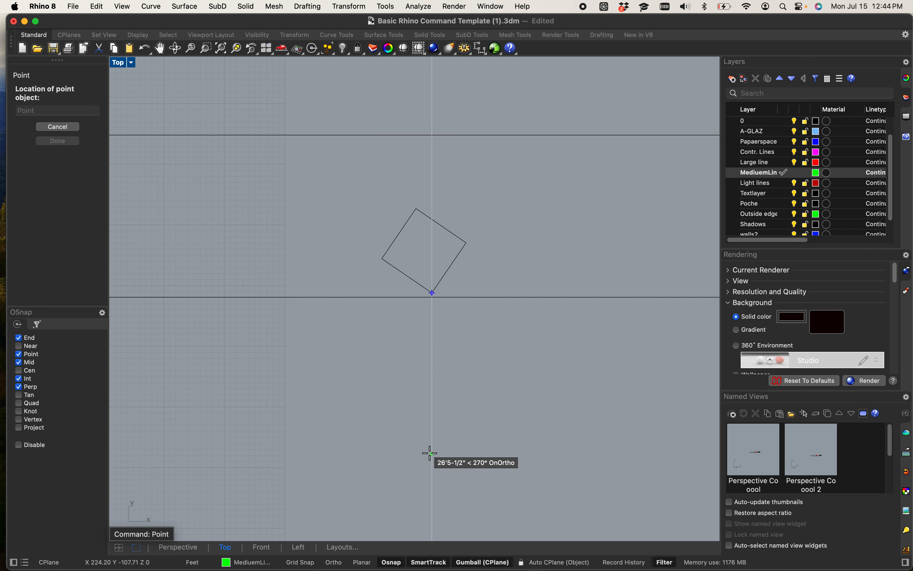
click(431, 464)
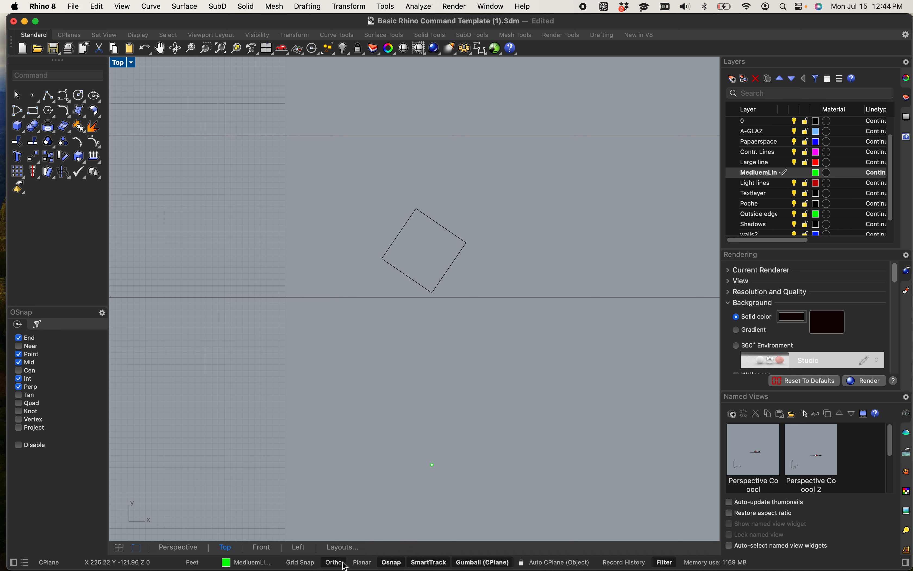
click(310, 563)
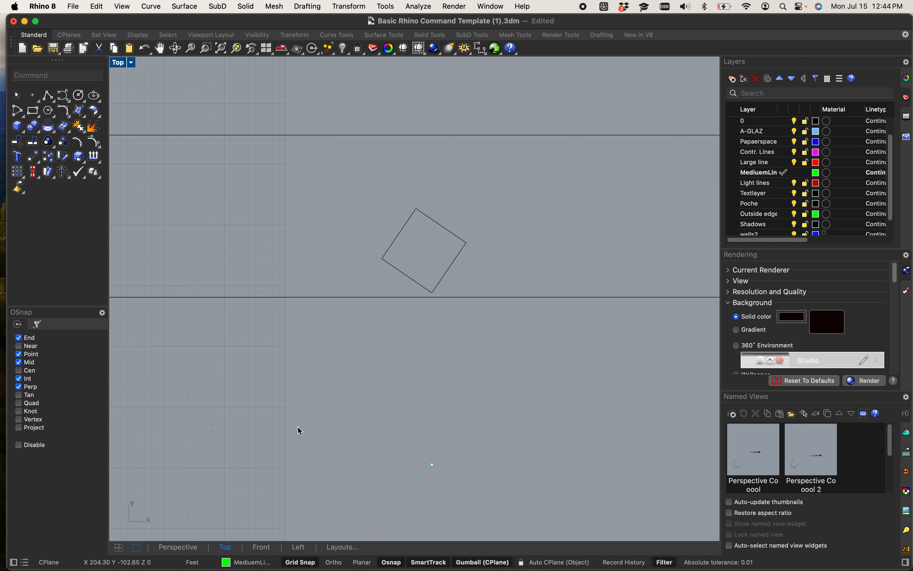
text(line)
key(Return)
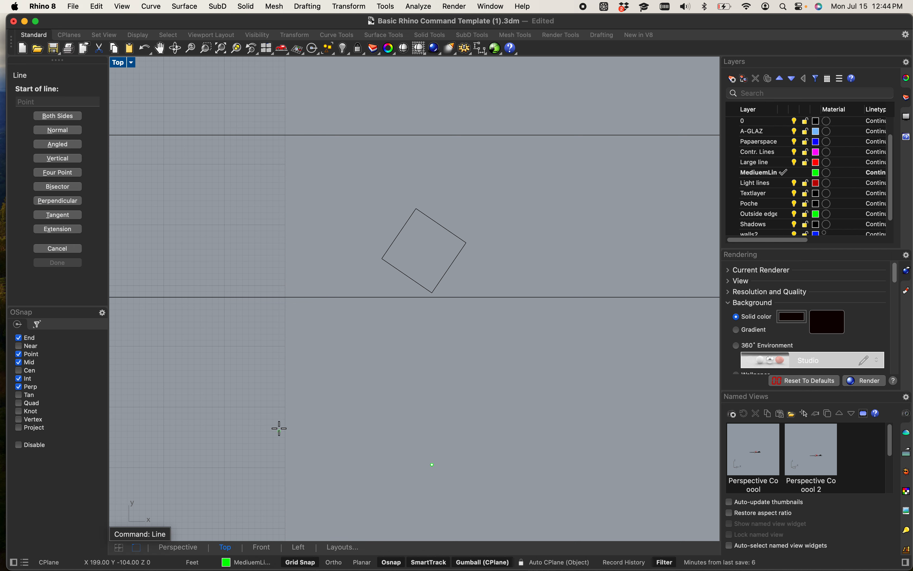
scroll(279, 428, up, 6)
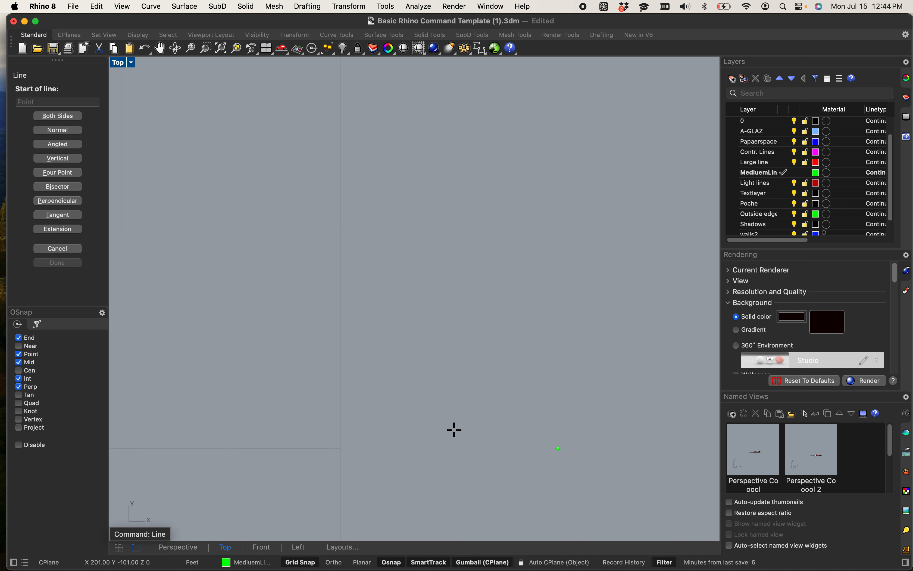
click(296, 565)
click(300, 566)
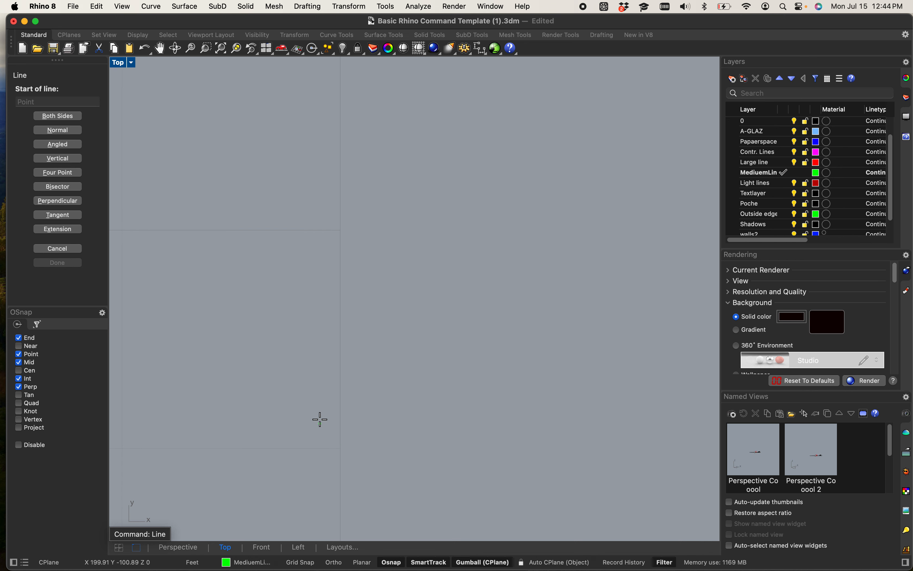
scroll(310, 388, down, 15)
scroll(328, 348, down, 10)
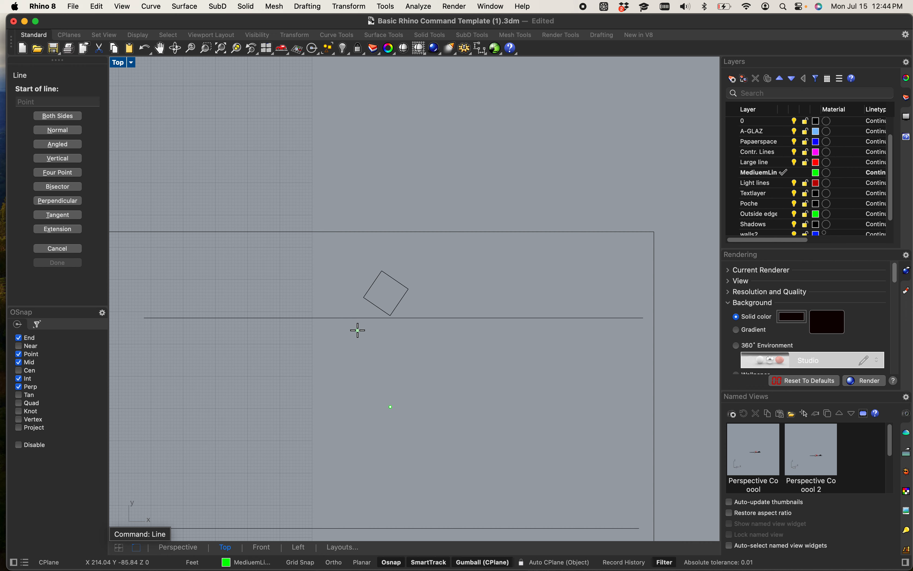
scroll(362, 310, down, 3)
scroll(366, 269, up, 3)
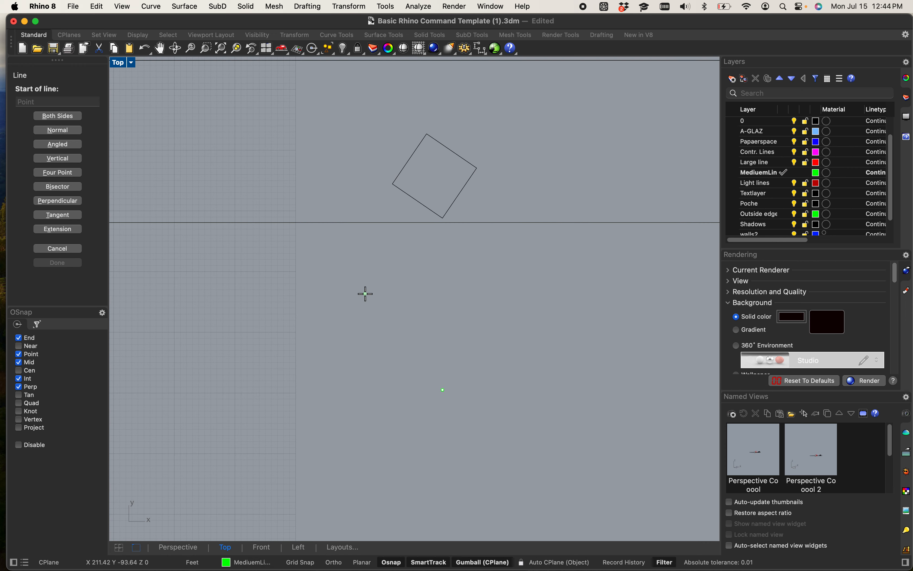
right_drag(376, 290, 430, 310)
scroll(508, 235, up, 6)
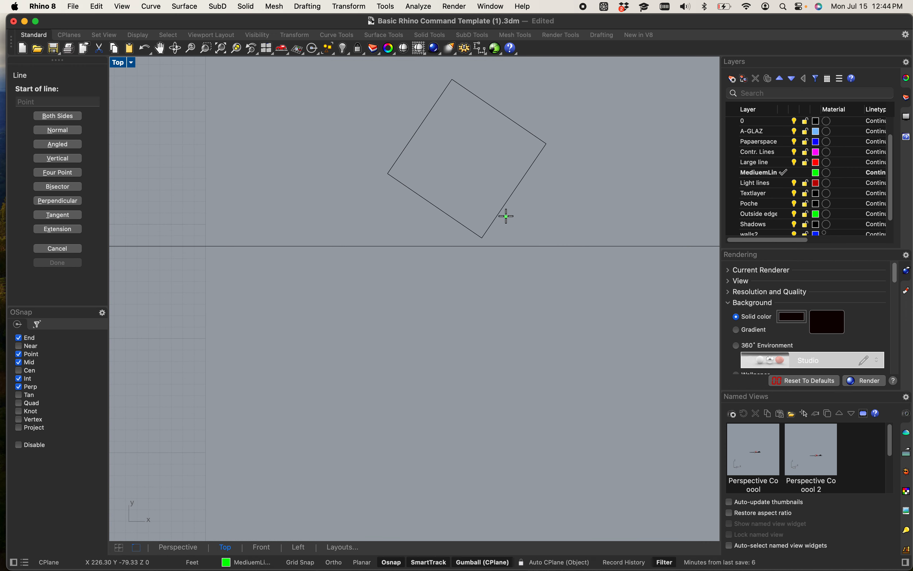
scroll(505, 219, down, 4)
key(Escape)
right_drag(506, 255, 466, 302)
scroll(484, 306, down, 6)
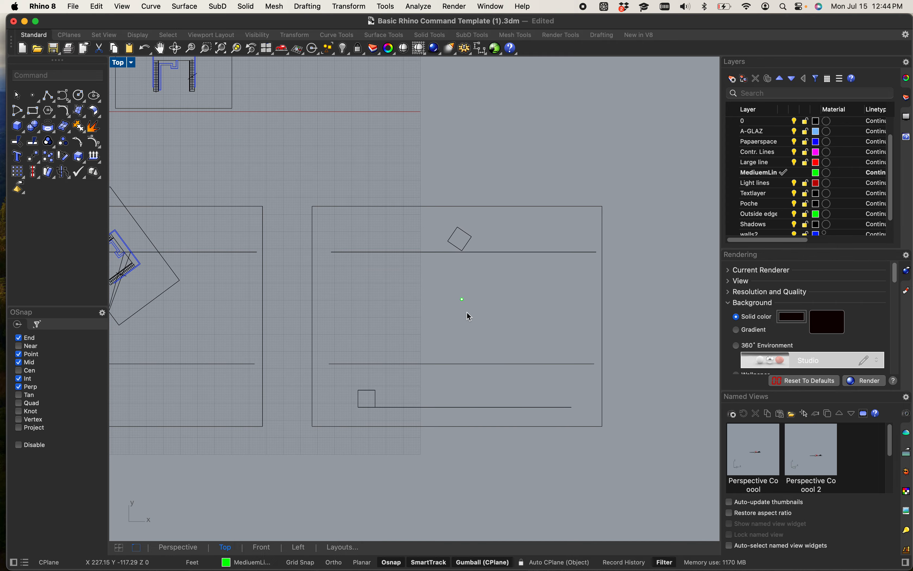
scroll(468, 265, up, 6)
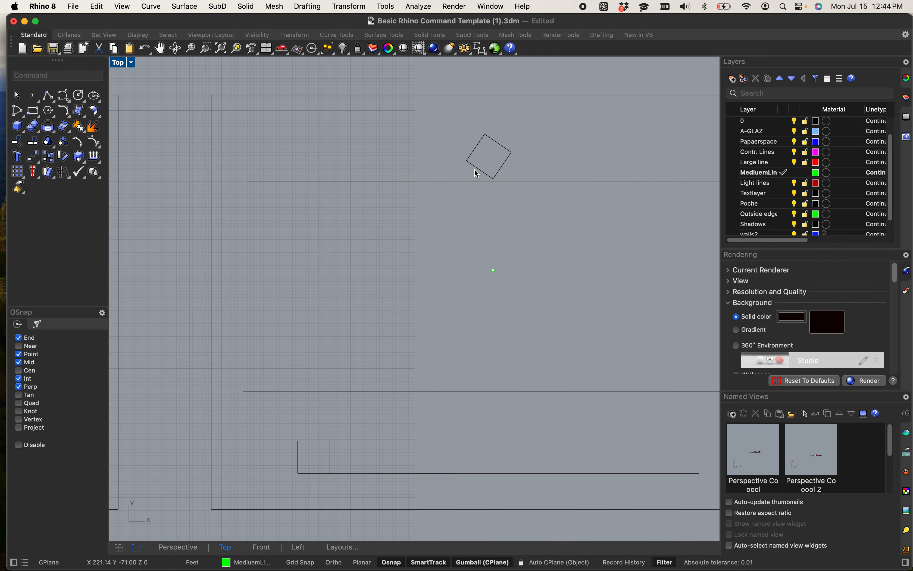
- Examine the setup frame's small square on the base line, the long horizontal lines, the rotated square and the point below it
scroll(295, 477, up, 3)
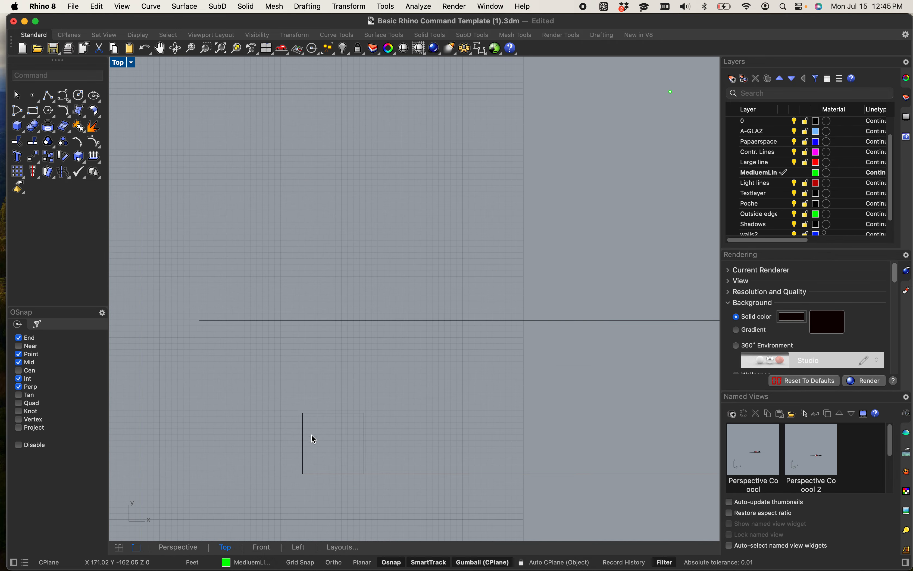
scroll(324, 446, down, 3)
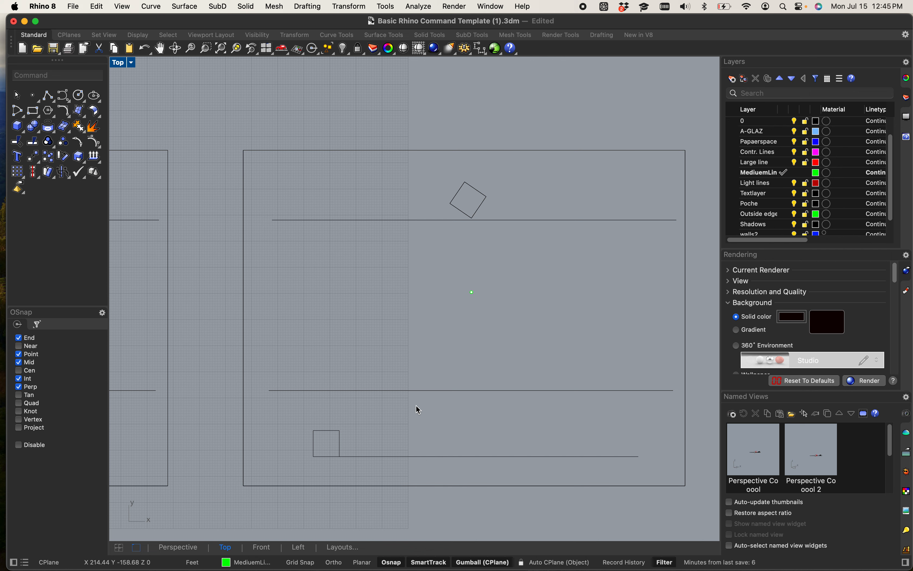
scroll(401, 388, up, 4)
scroll(401, 393, down, 6)
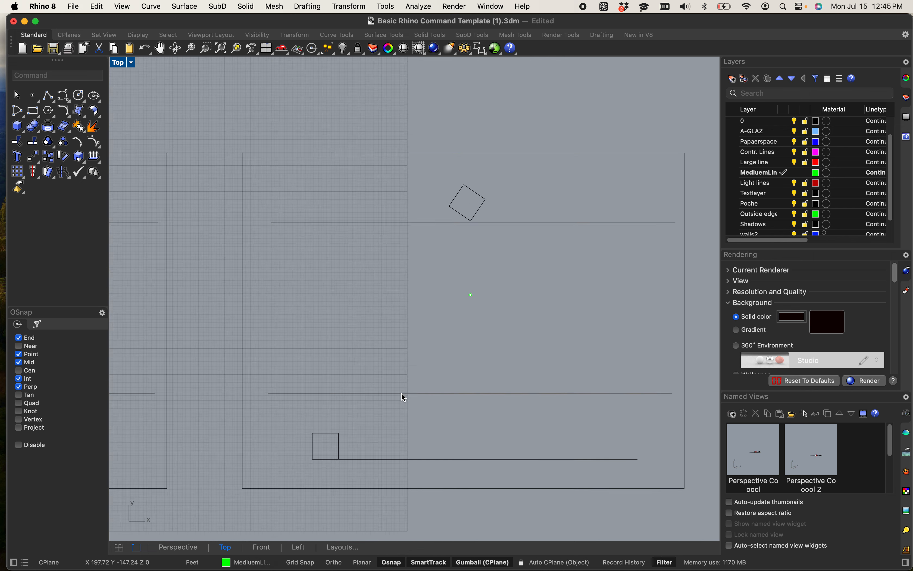
right_drag(404, 412, 360, 386)
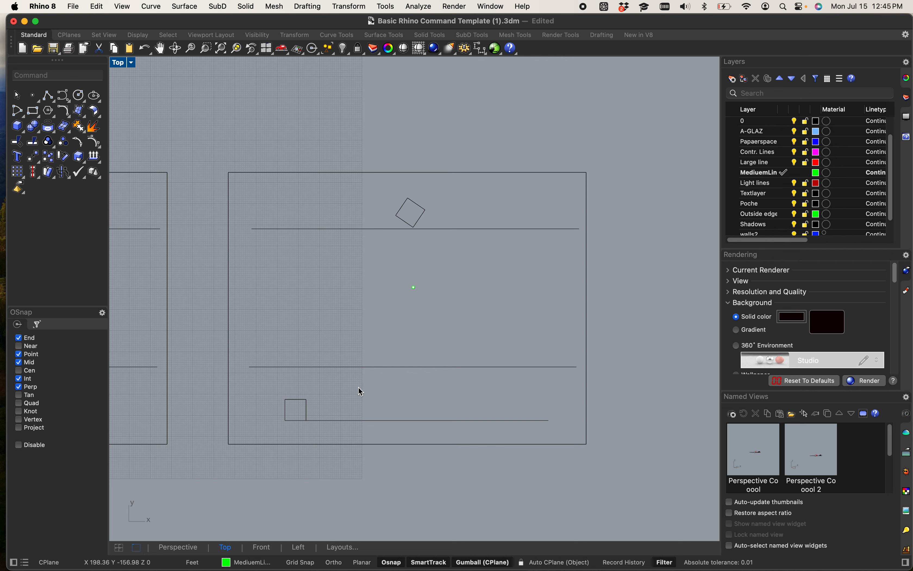
scroll(354, 389, up, 4)
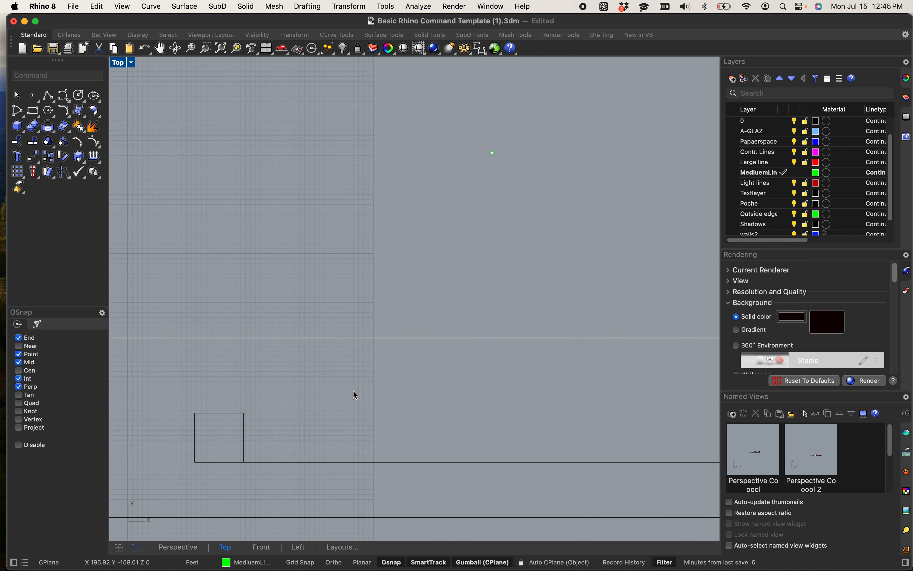
scroll(356, 393, down, 4)
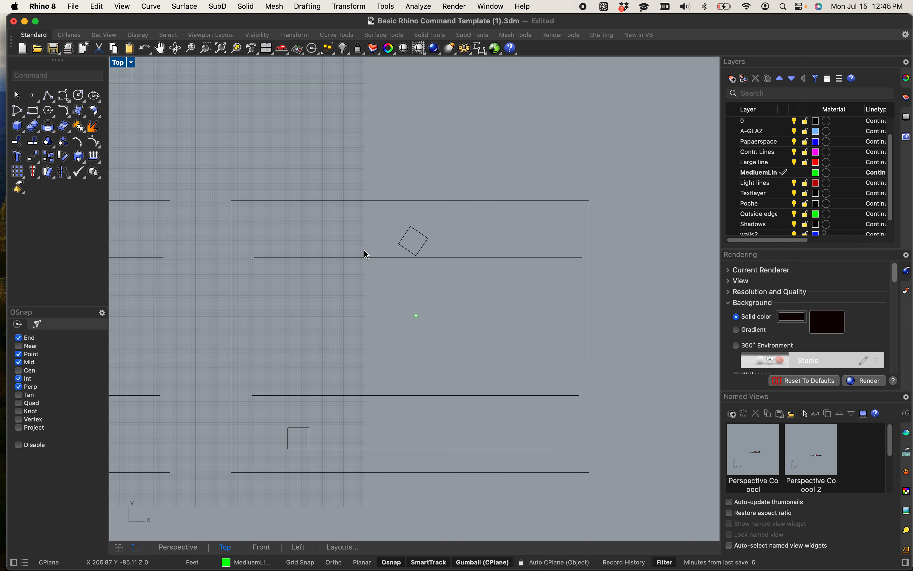
scroll(367, 242, up, 4)
scroll(404, 273, right, 2)
scroll(404, 274, down, 2)
text(line)
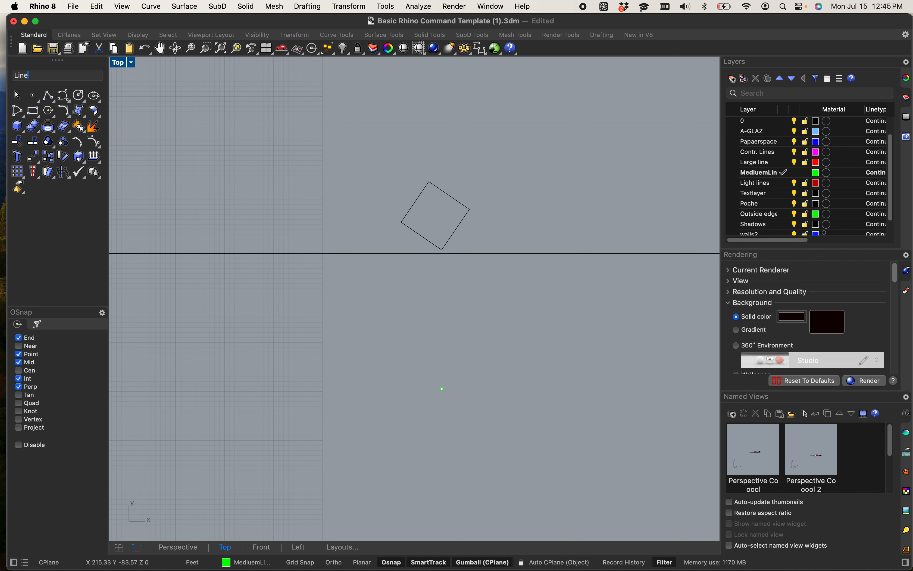
key(Return)
key(Escape)
- Move the upper long horizontal line up to the rotated square's leftmost corner, using the Near object snap to pick the base point
scroll(481, 212, up, 3)
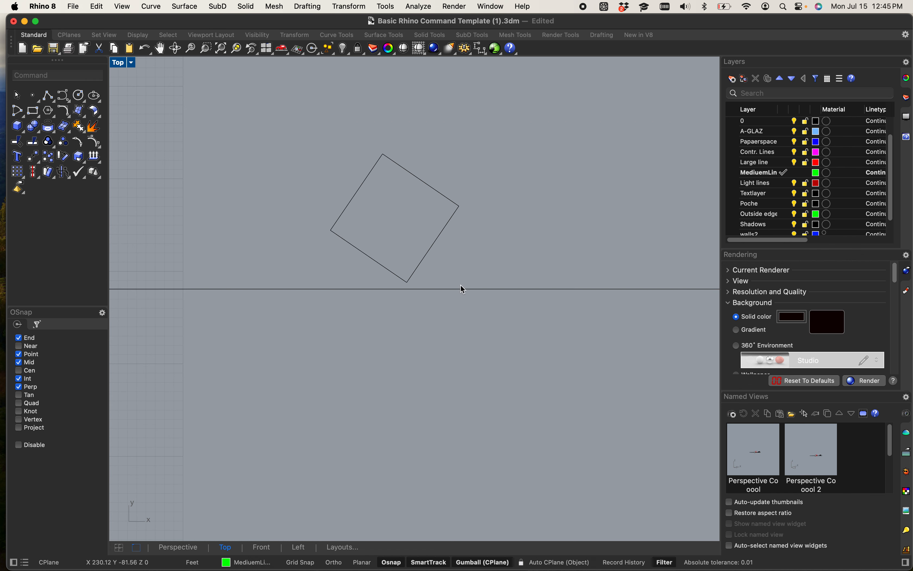
click(459, 287)
mouse_move(459, 288)
text(move)
key(Return)
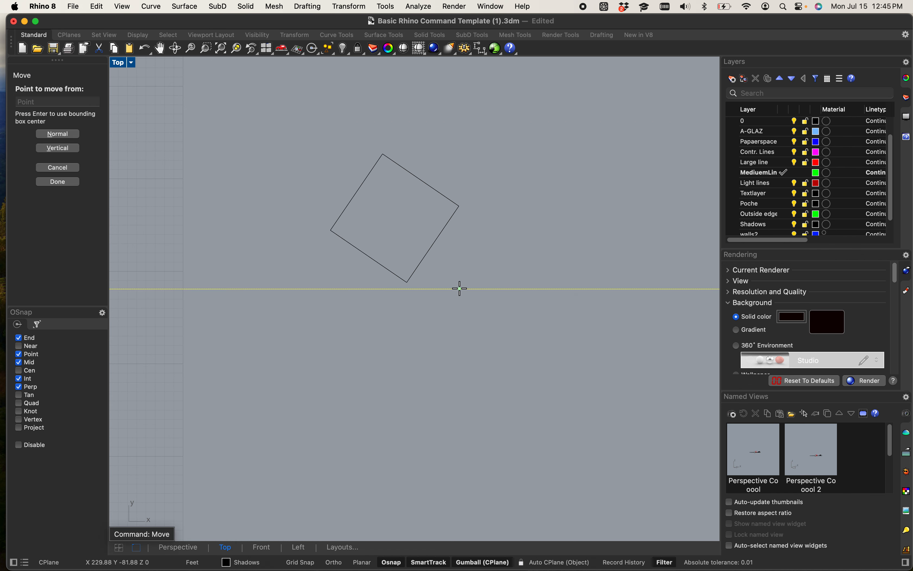
scroll(397, 288, up, 6)
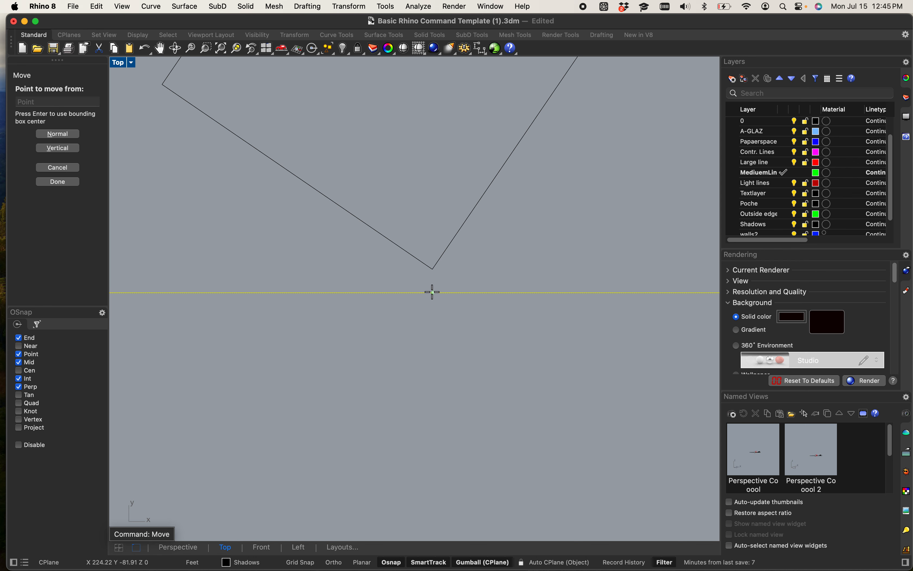
click(18, 346)
click(440, 292)
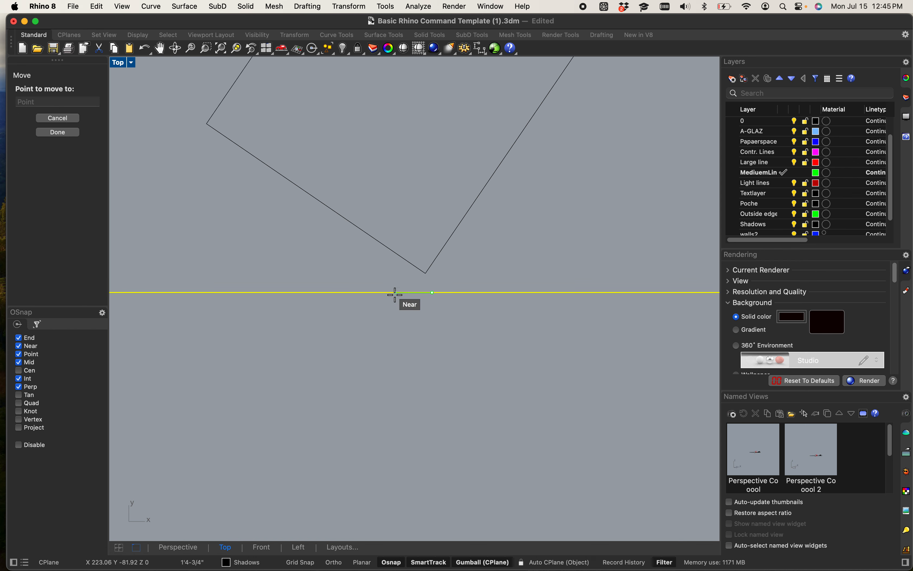
scroll(399, 296, down, 3)
click(316, 222)
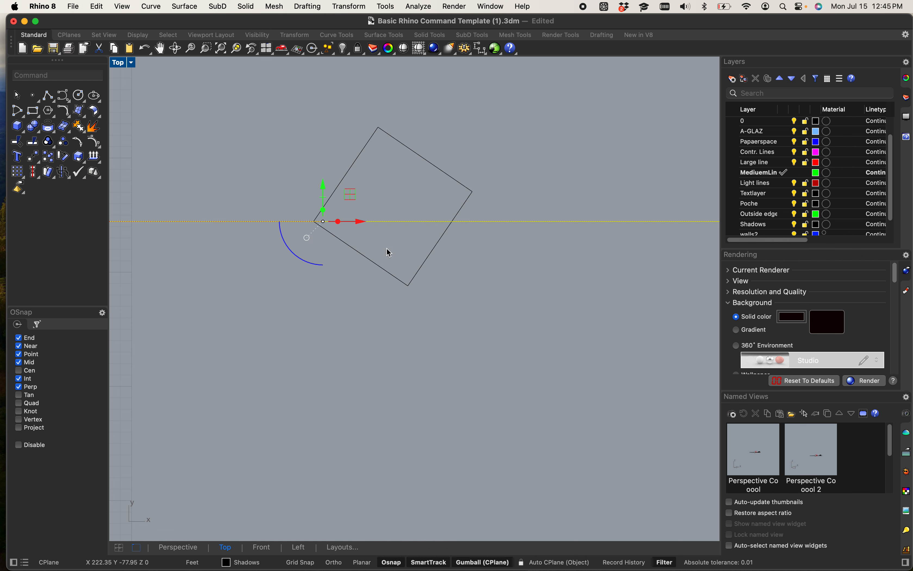
key(Escape)
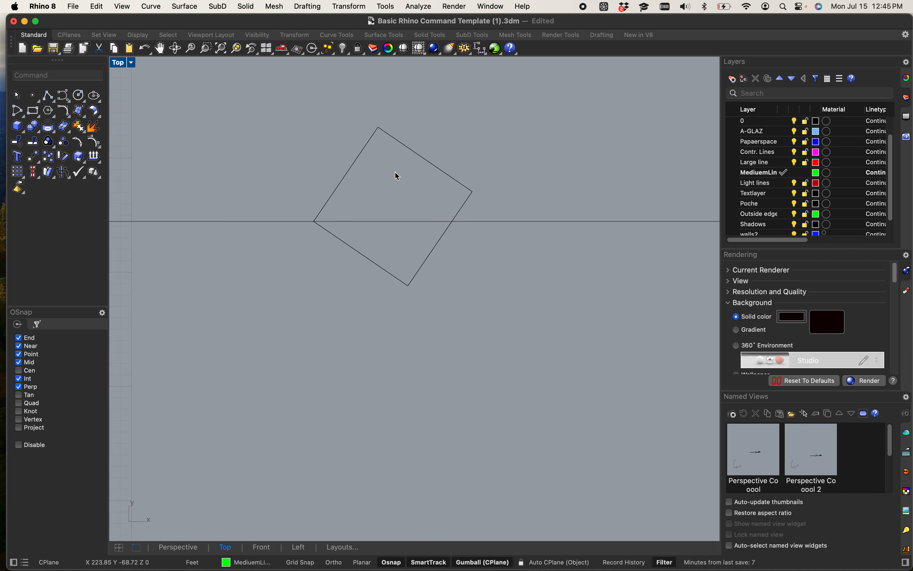
- Draw a vertical line from the point below the rotated square upward to just beyond the frame's upper edge
scroll(387, 204, down, 5)
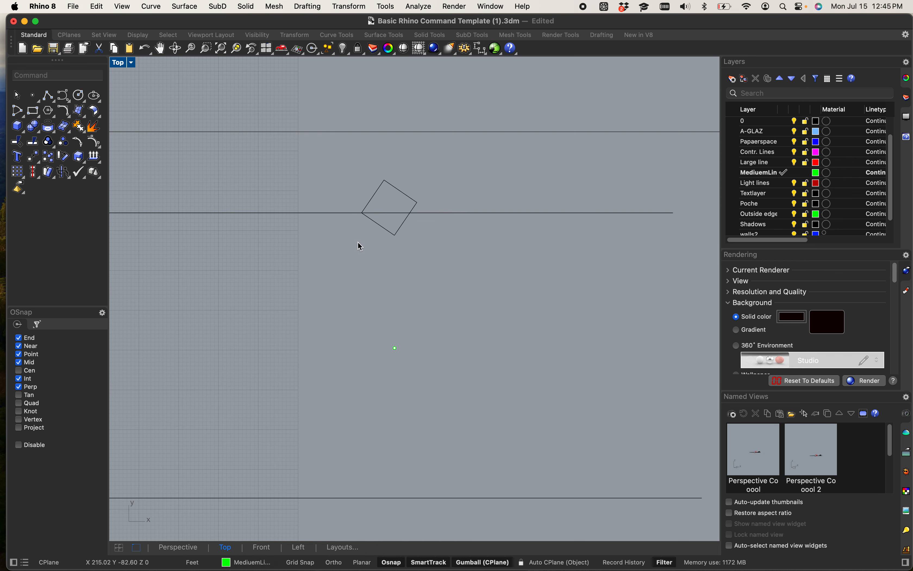
scroll(358, 241, up, 3)
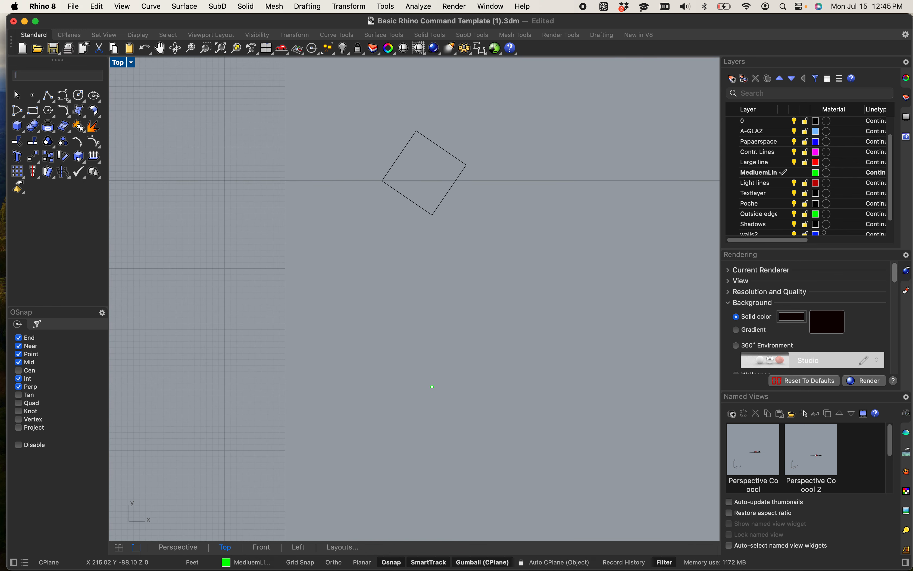
text(line)
key(Return)
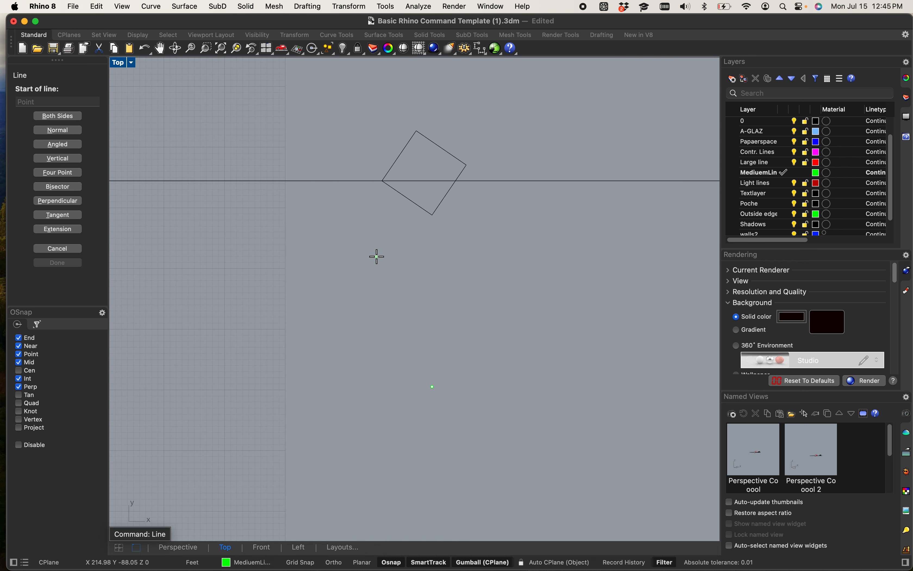
click(434, 387)
scroll(425, 107, down, 3)
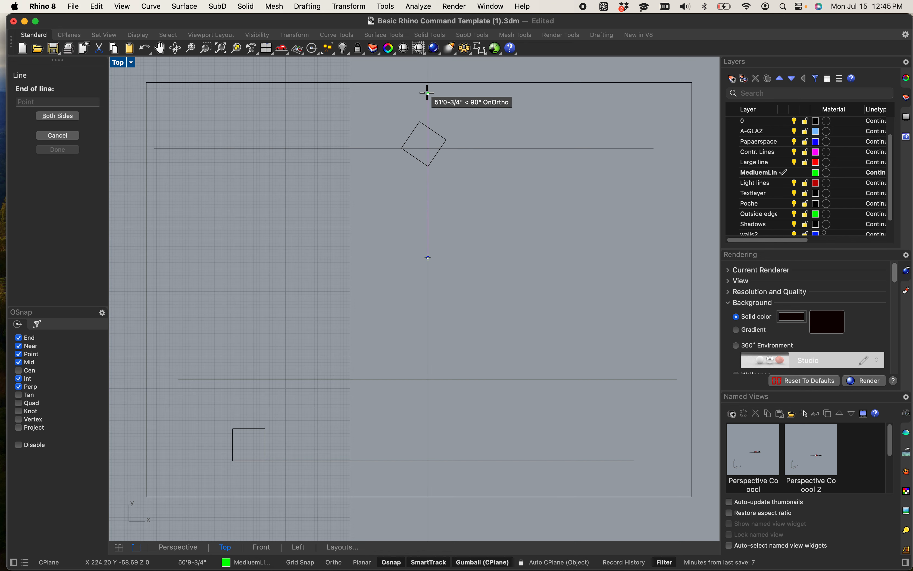
click(429, 70)
- Rotate the vertical line 45 degrees counterclockwise about its lower end at the point
click(428, 106)
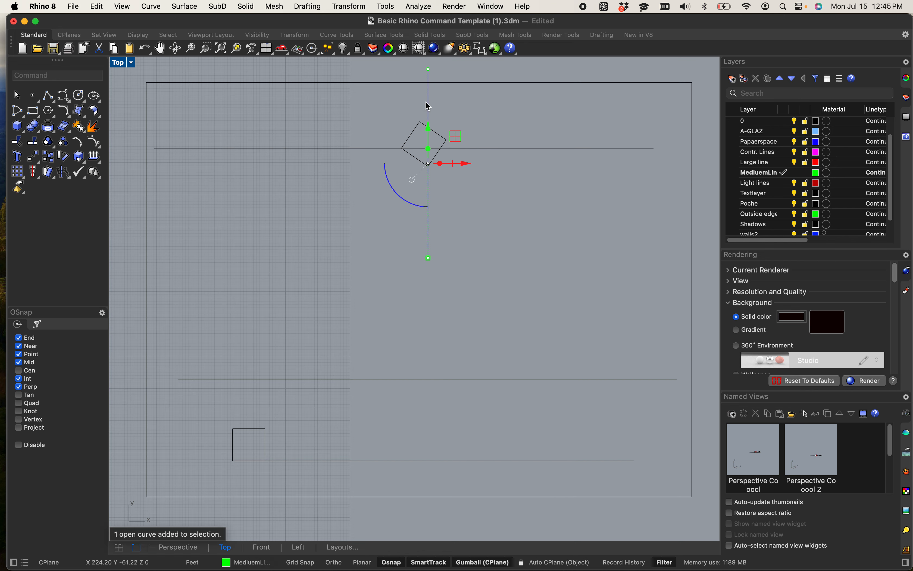
text(ro)
key(Return)
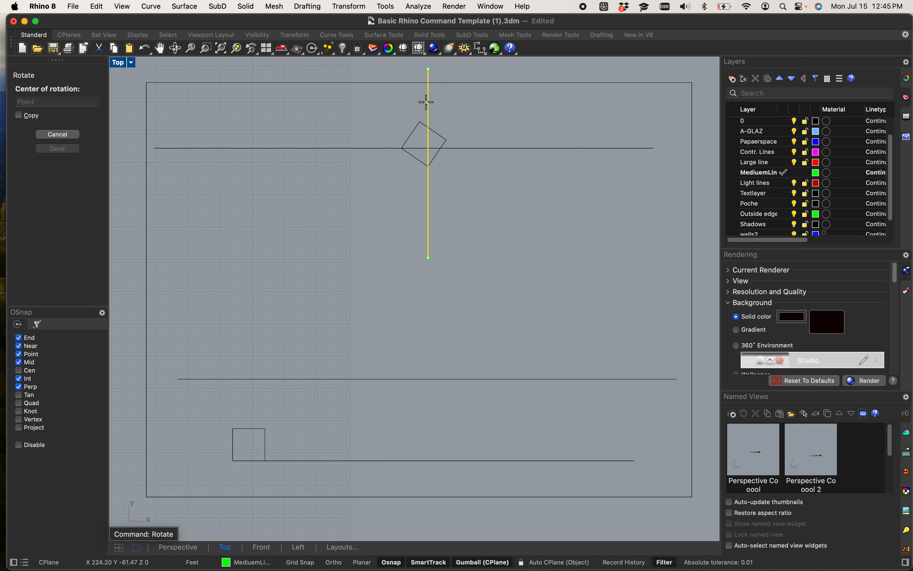
click(428, 258)
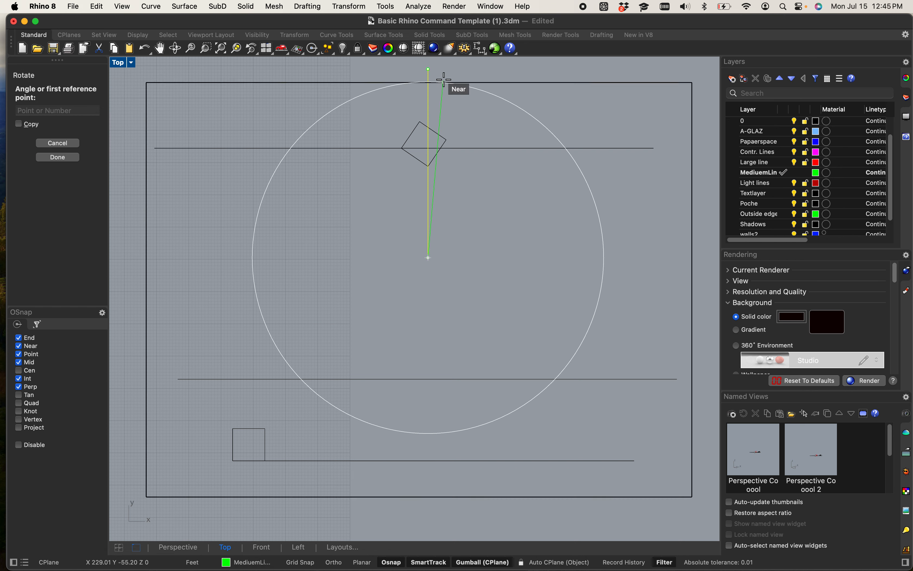
click(428, 70)
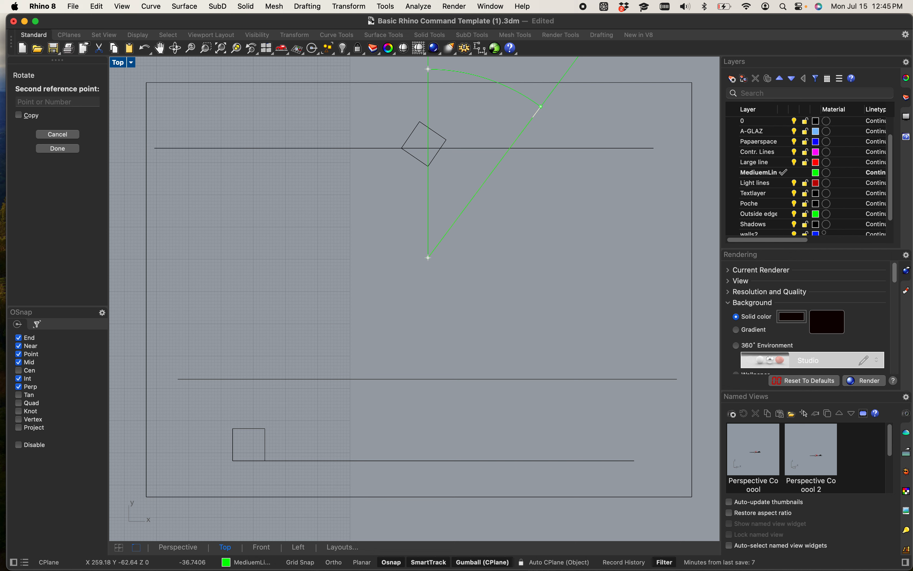
text(45)
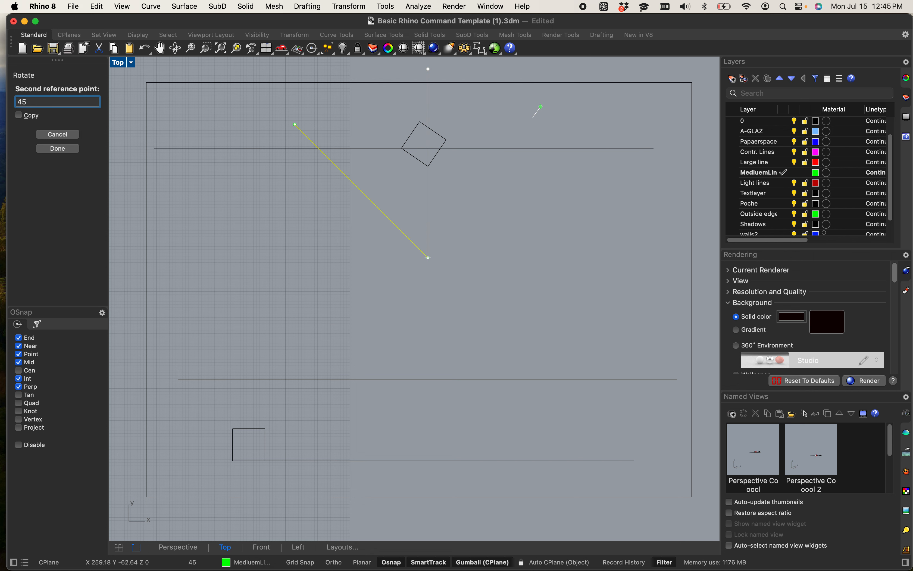
key(Return)
scroll(363, 78, up, 3)
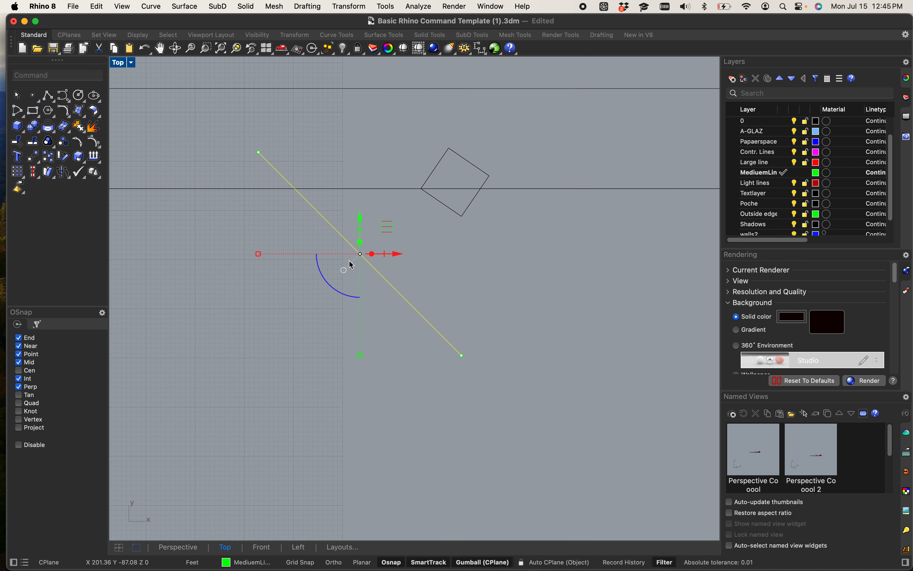
key(Escape)
- Mirror a copy of the 45-degree line across a vertical axis through the point to form a V
drag(422, 350, 371, 271)
text(mir)
key(Return)
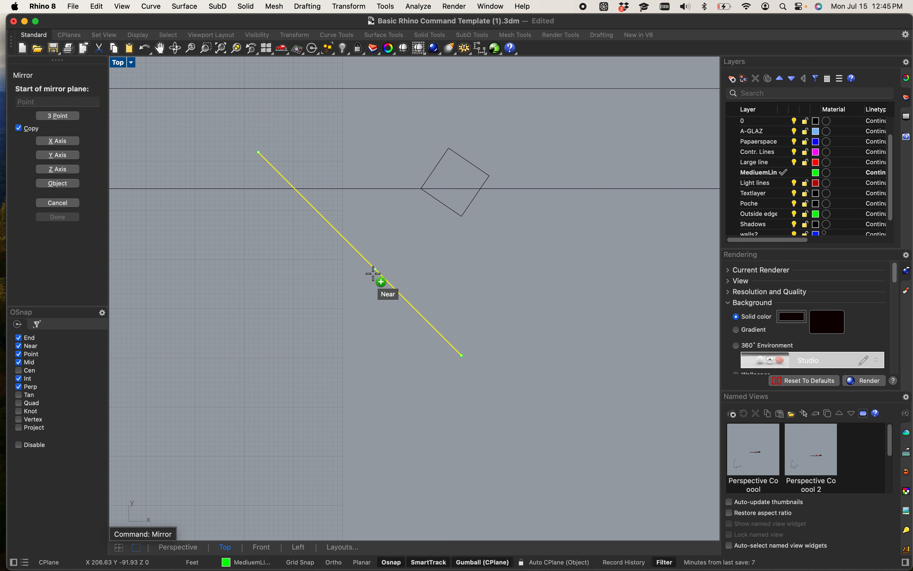
click(462, 355)
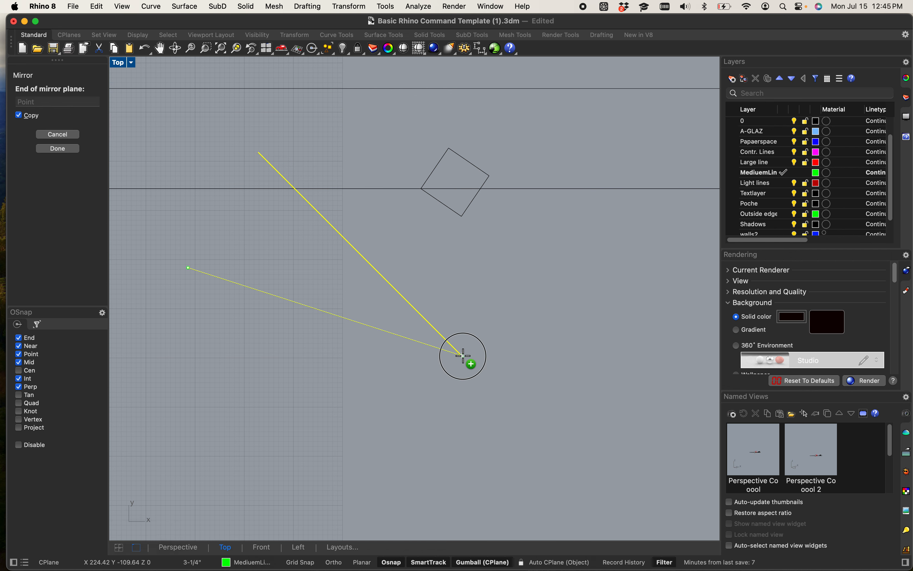
click(467, 402)
- Move both 45-degree lines from the point up to the rotated square's lowest corner
scroll(410, 163, up, 10)
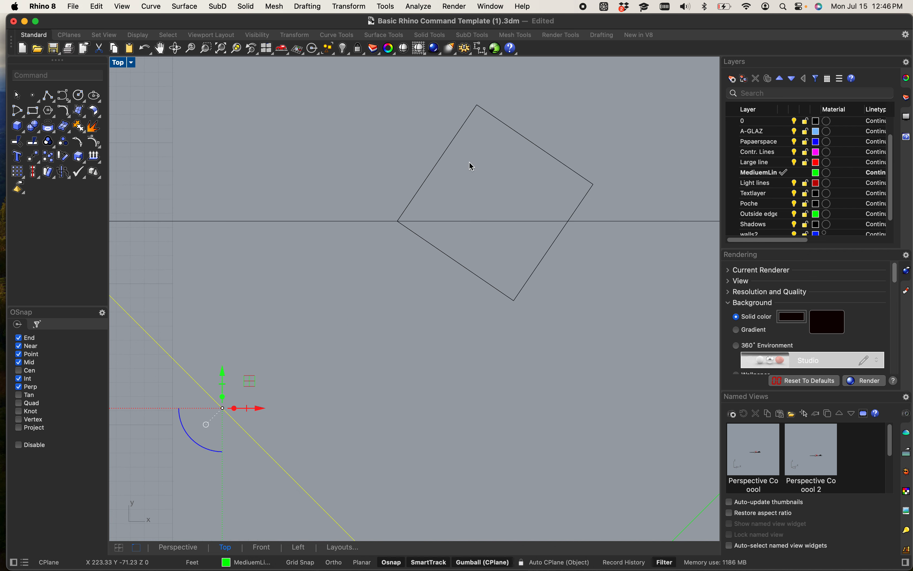
scroll(468, 167, down, 5)
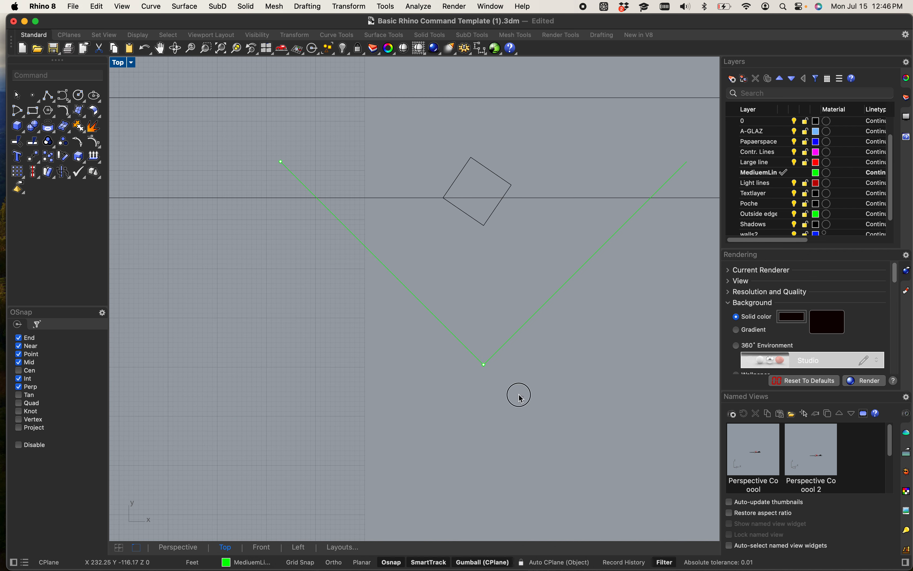
drag(520, 394, 456, 349)
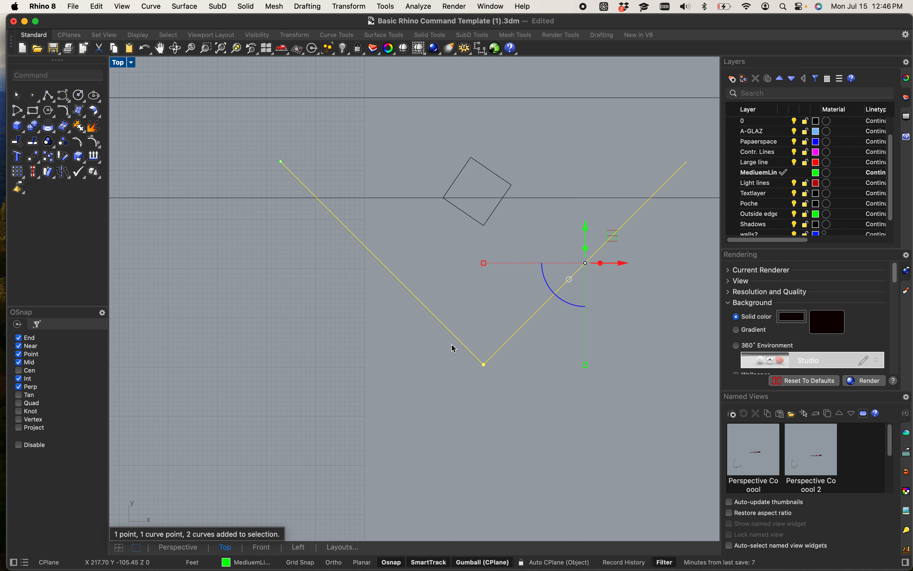
key(Escape)
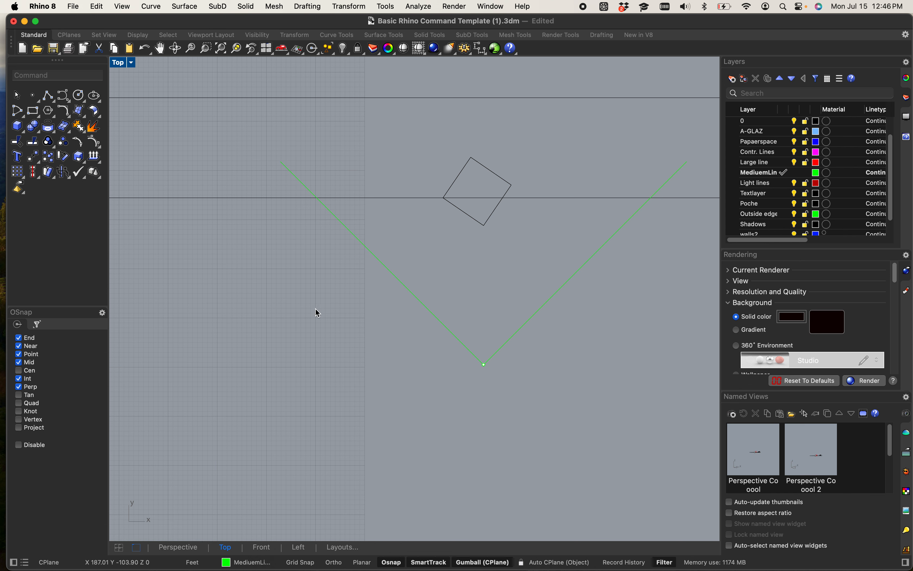
drag(561, 300, 379, 302)
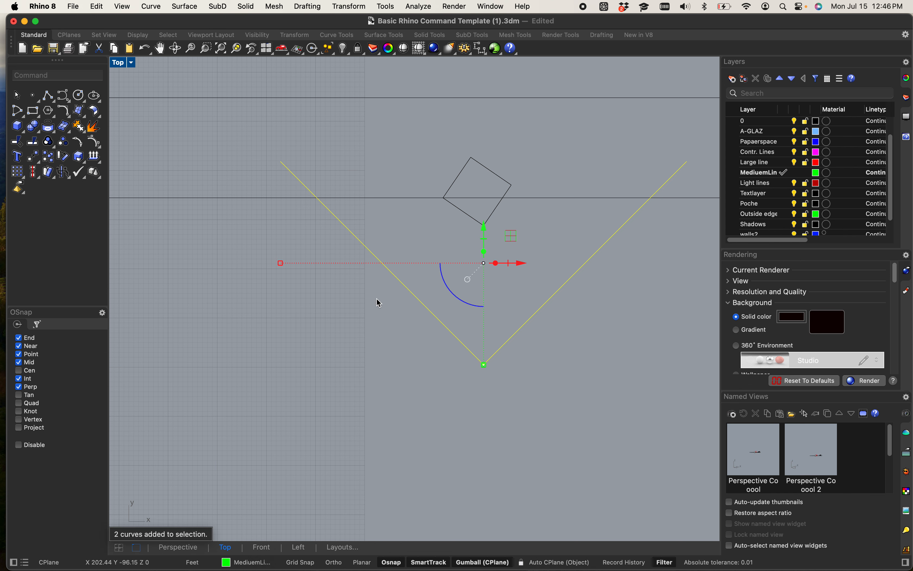
key(Return)
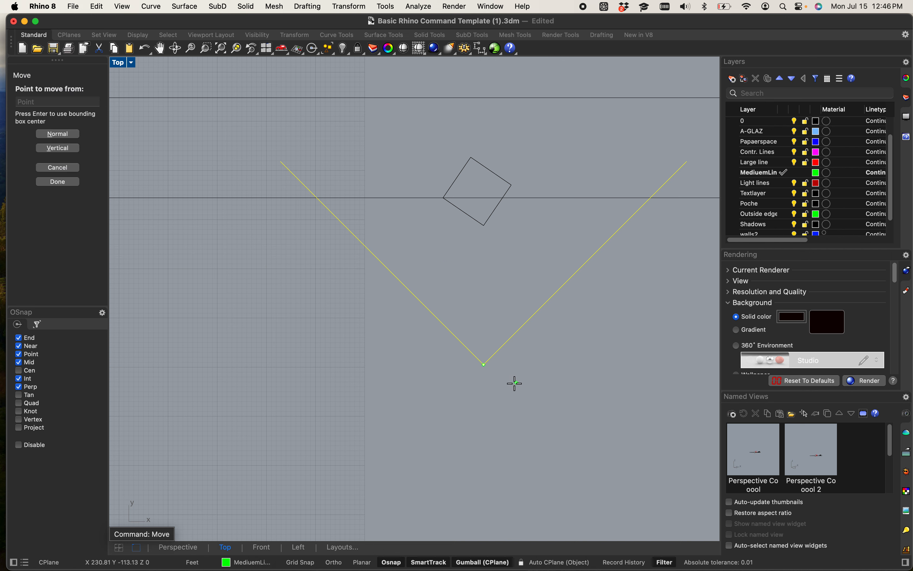
click(486, 365)
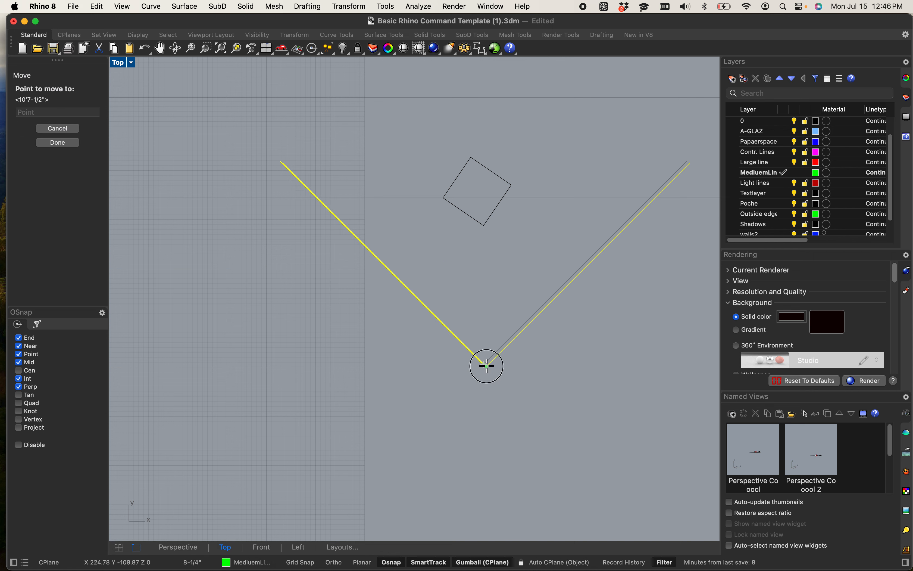
click(486, 227)
- Rotate the V-shaped lines about the rotated square's lowest corner so the right arm aligns with the square's lower-right edge
text(ro)
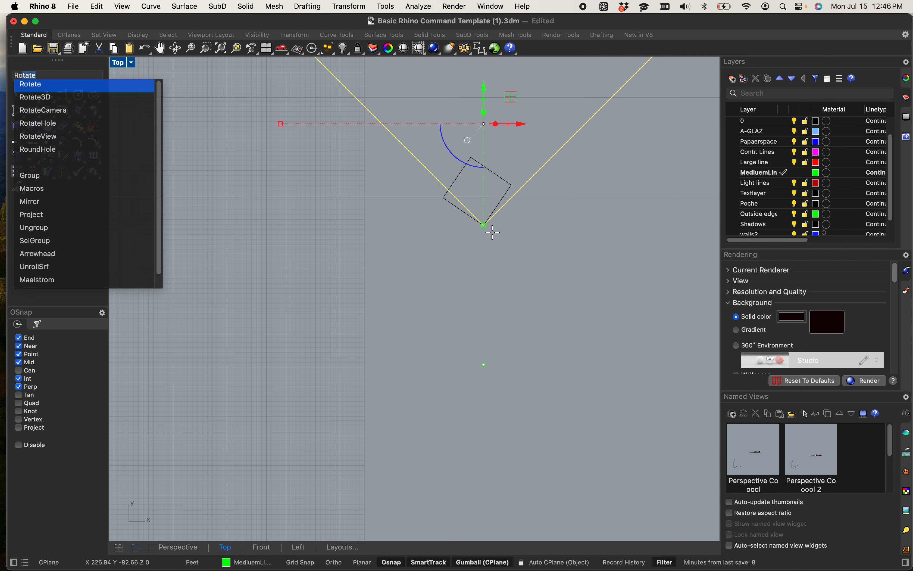
key(Return)
click(484, 225)
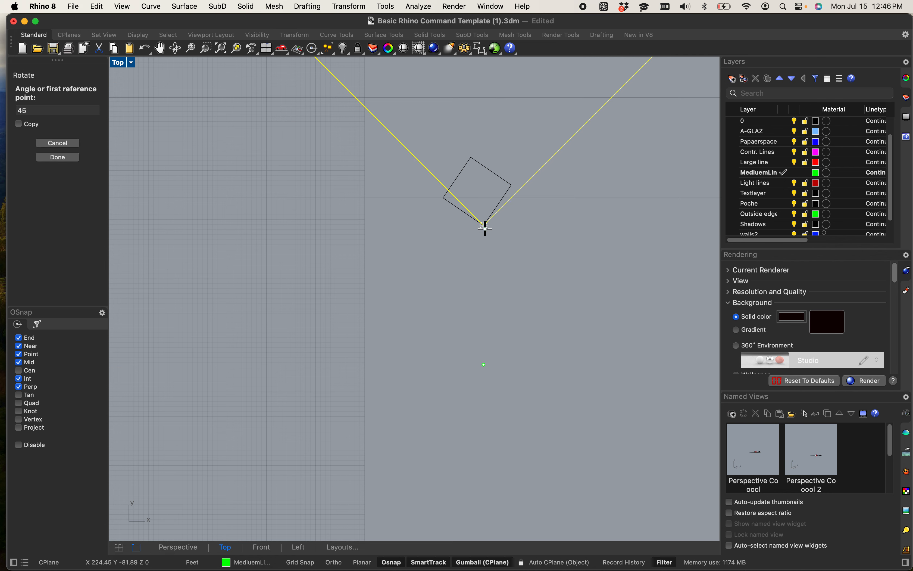
scroll(518, 184, up, 5)
scroll(517, 185, up, 4)
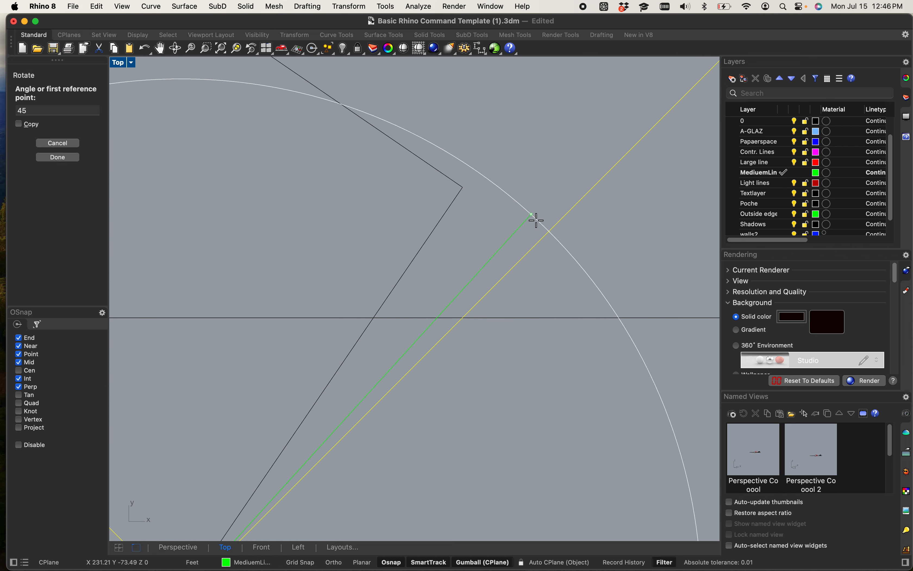
click(546, 234)
click(463, 189)
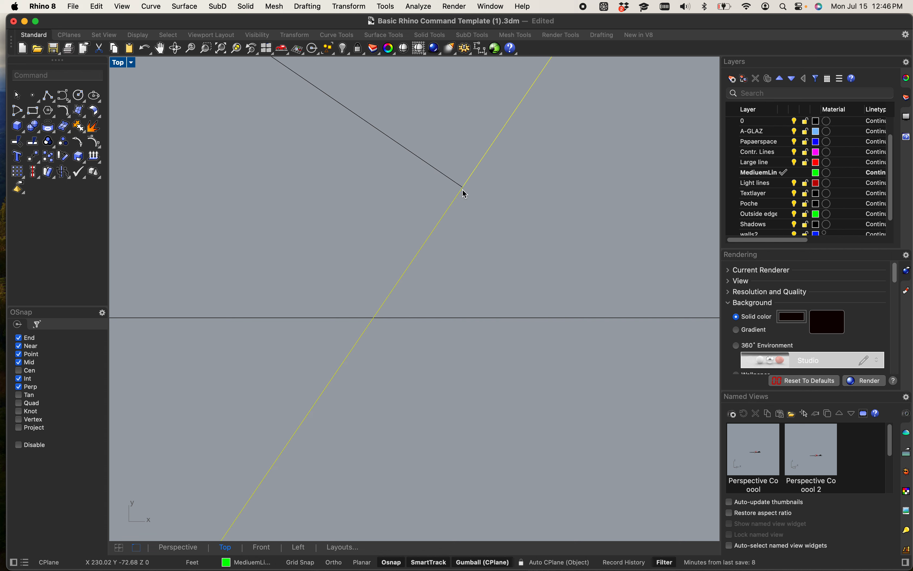
- Move both angled lines from the square's lowest corner down to the station point
scroll(516, 221, down, 6)
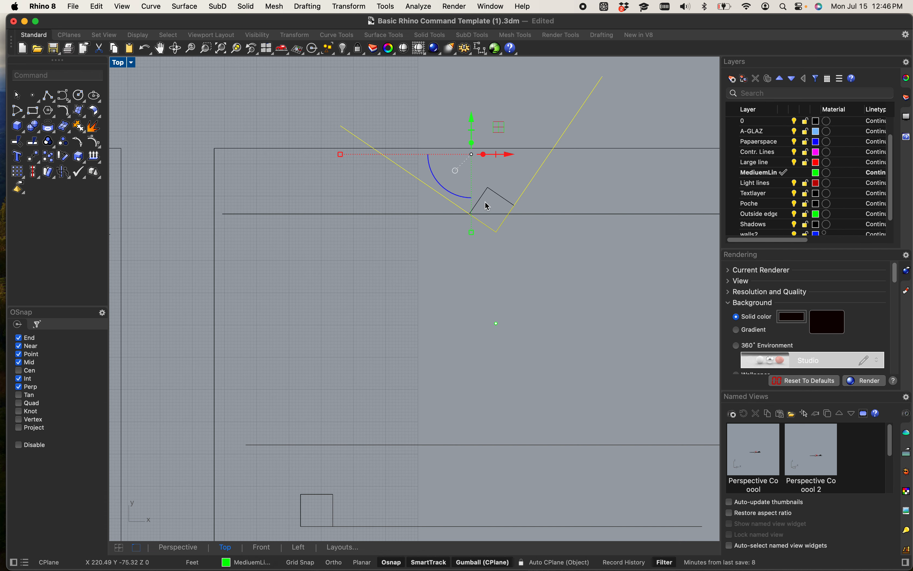
text(m)
key(Return)
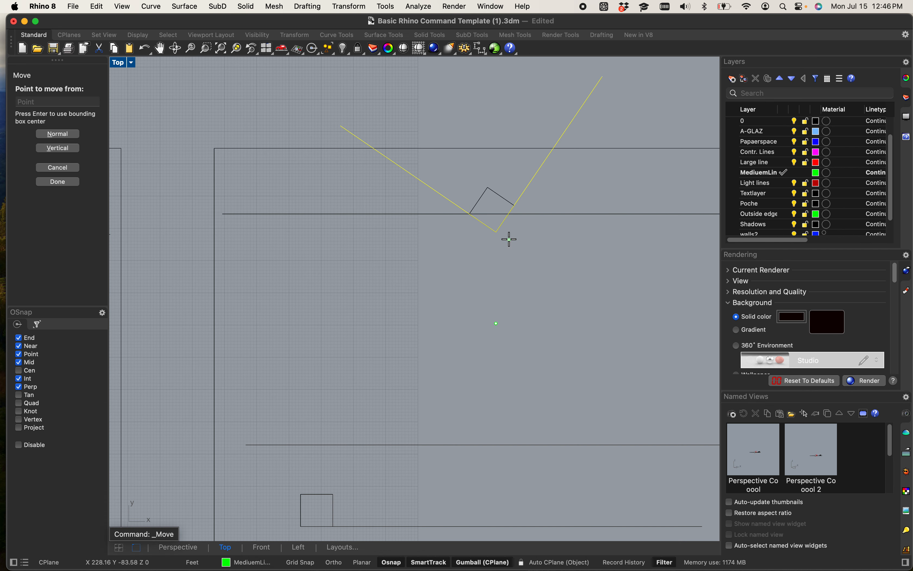
click(498, 233)
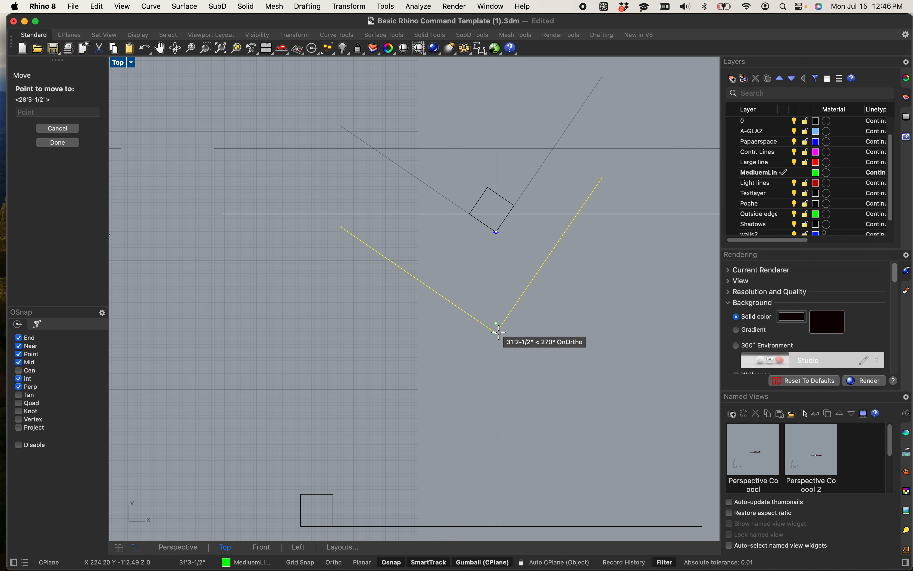
click(496, 324)
click(315, 325)
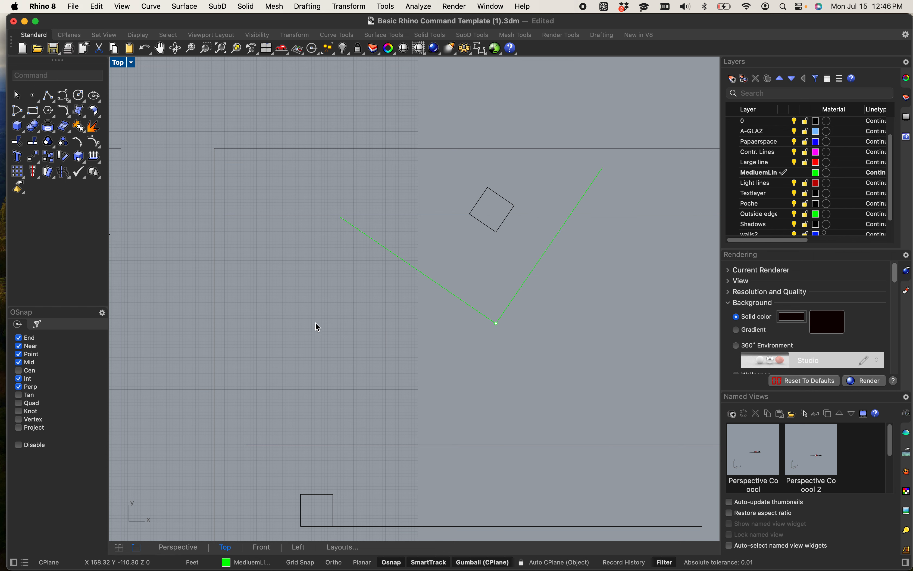
- Extend the left angled line to meet the horizontal line that passes through the rotated square
scroll(355, 261, down, 4)
scroll(511, 244, up, 6)
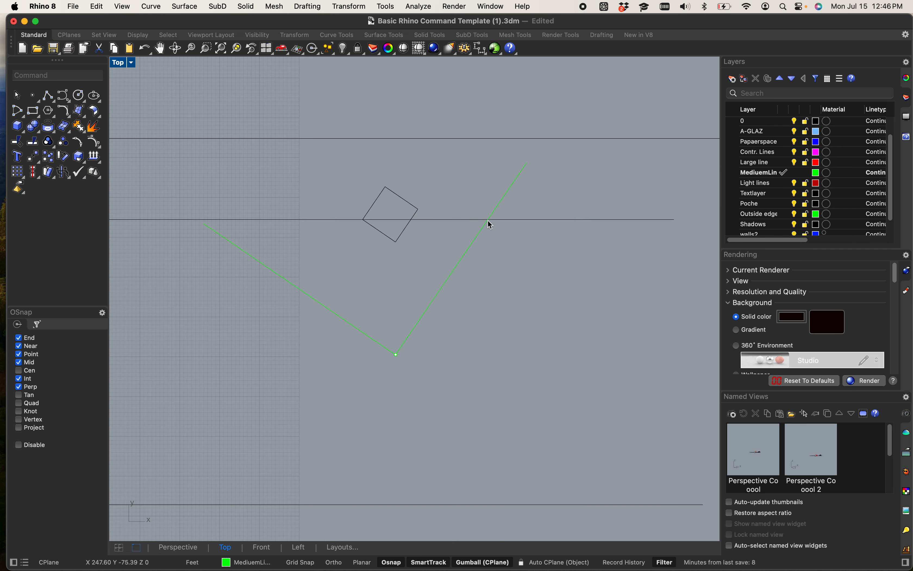
scroll(490, 225, down, 3)
scroll(351, 206, up, 5)
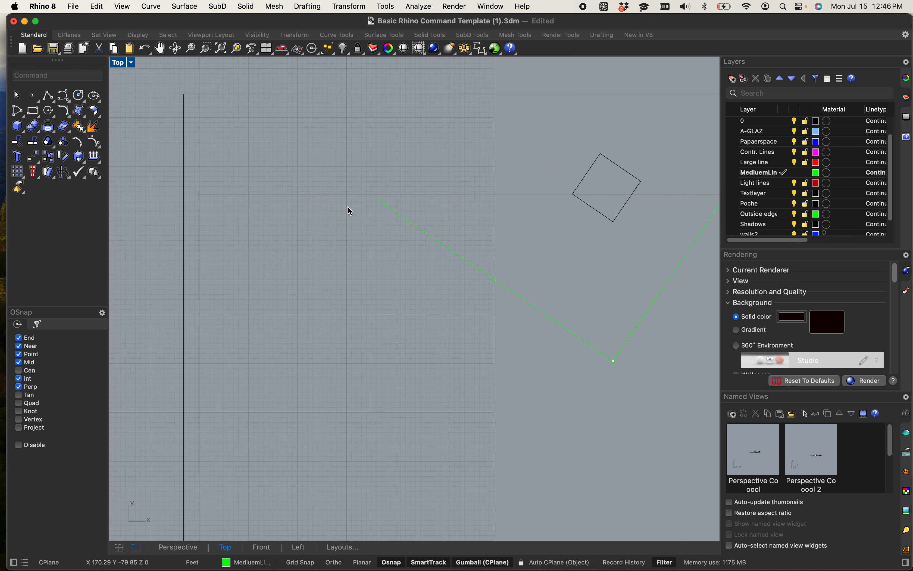
scroll(349, 205, up, 6)
scroll(428, 198, up, 4)
drag(480, 207, 365, 125)
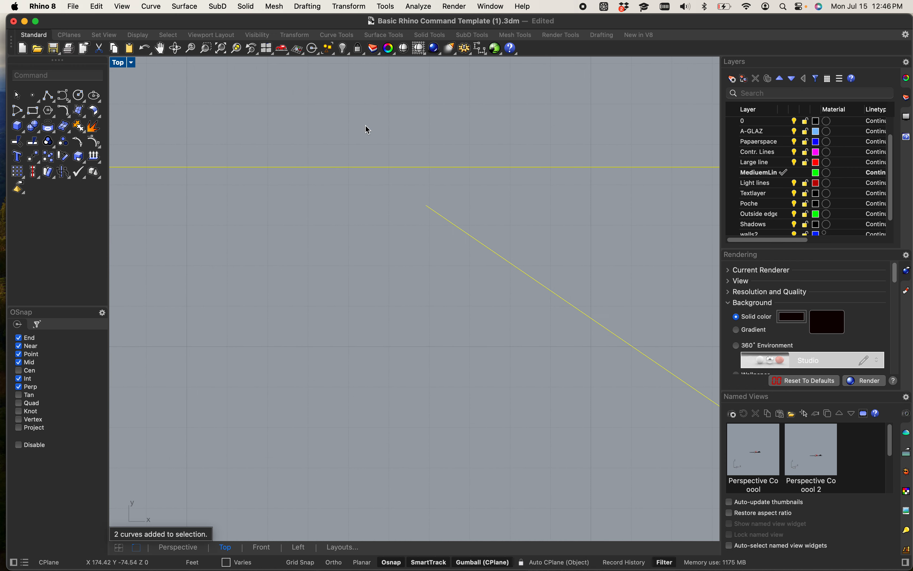
click(475, 202)
drag(480, 193, 454, 130)
click(508, 200)
drag(518, 197, 497, 138)
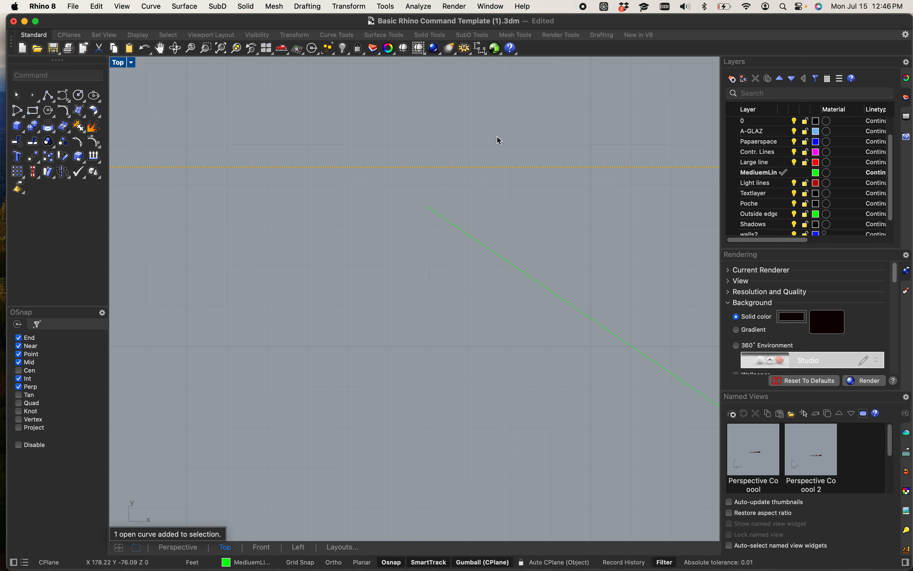
text(Exten)
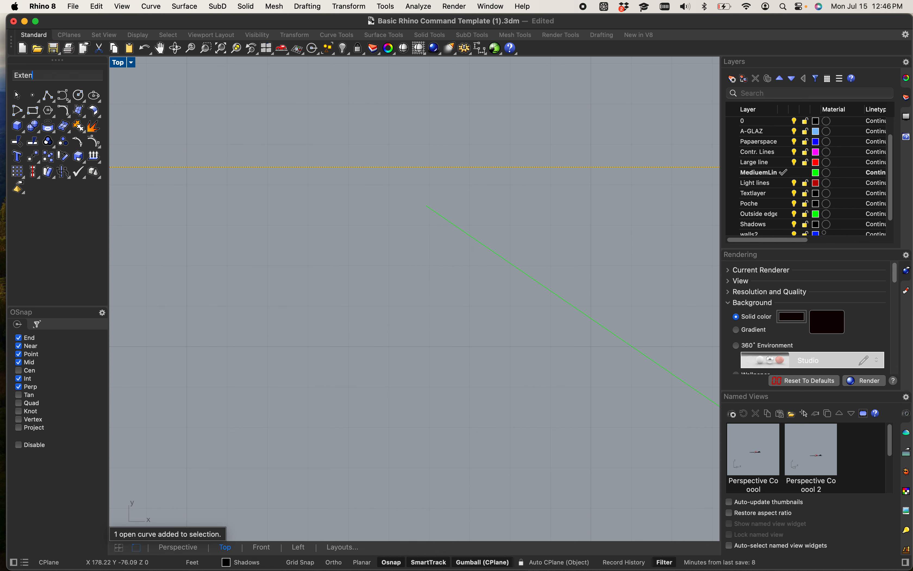
text(d)
key(Return)
click(454, 223)
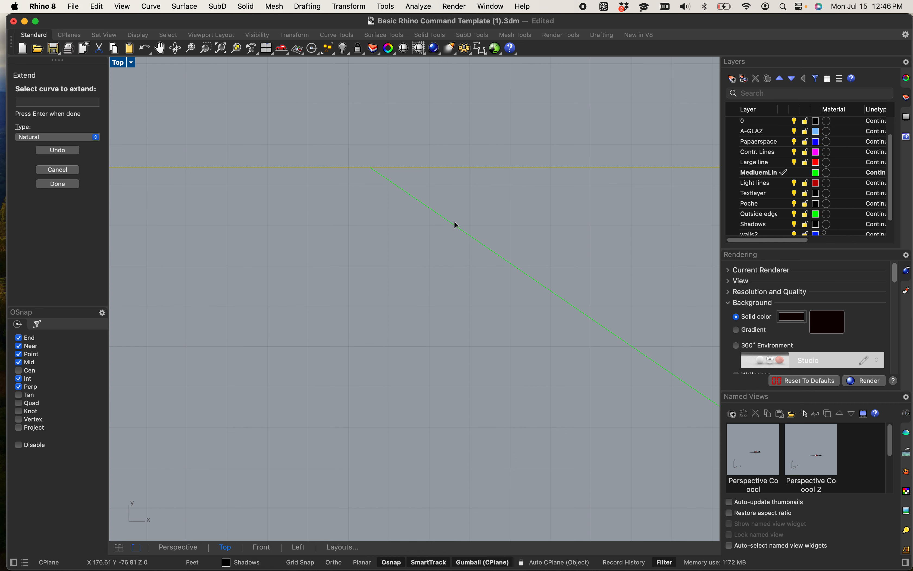
key(Return)
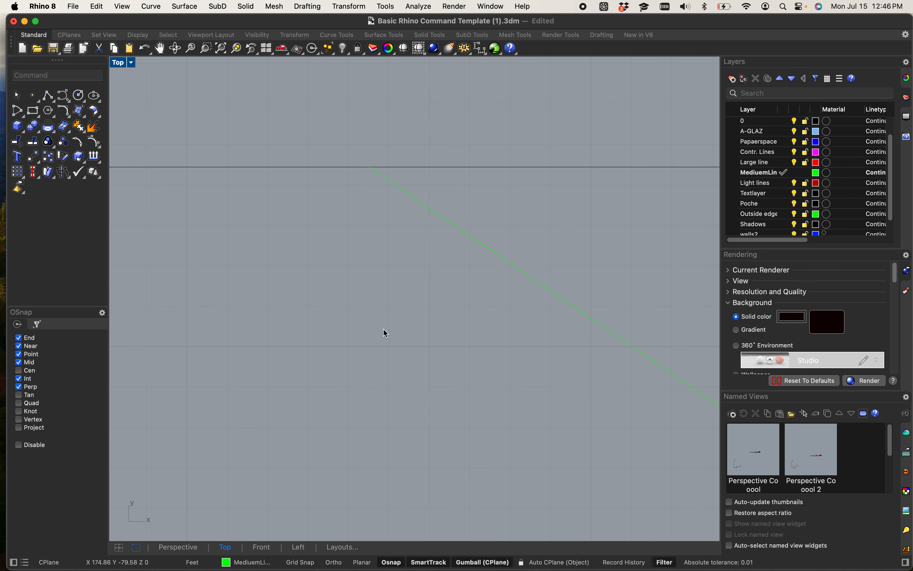
- Disable the Near snap and draw a vertical line from the left arm's intersection with the upper horizontal line to below the lower horizontal line
scroll(383, 328, down, 5)
text(line)
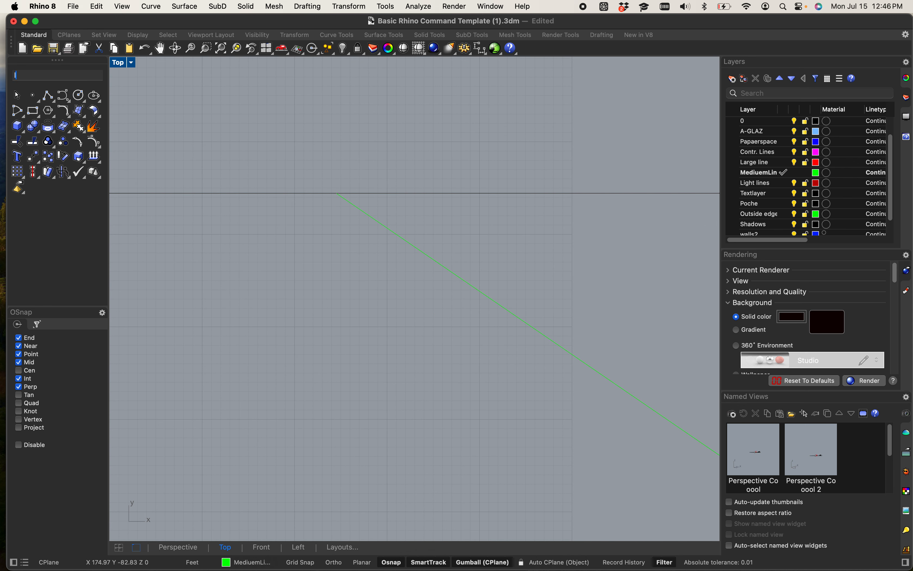
key(Return)
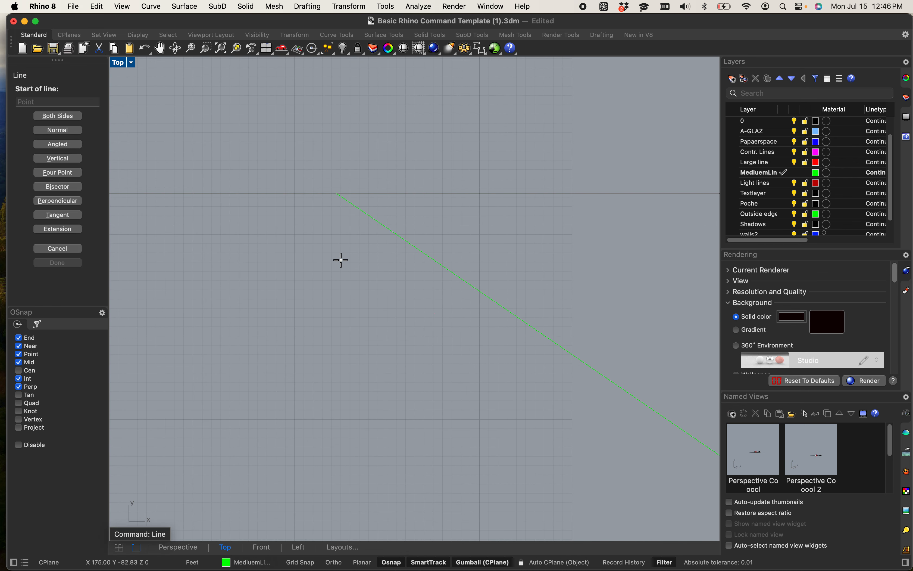
click(23, 347)
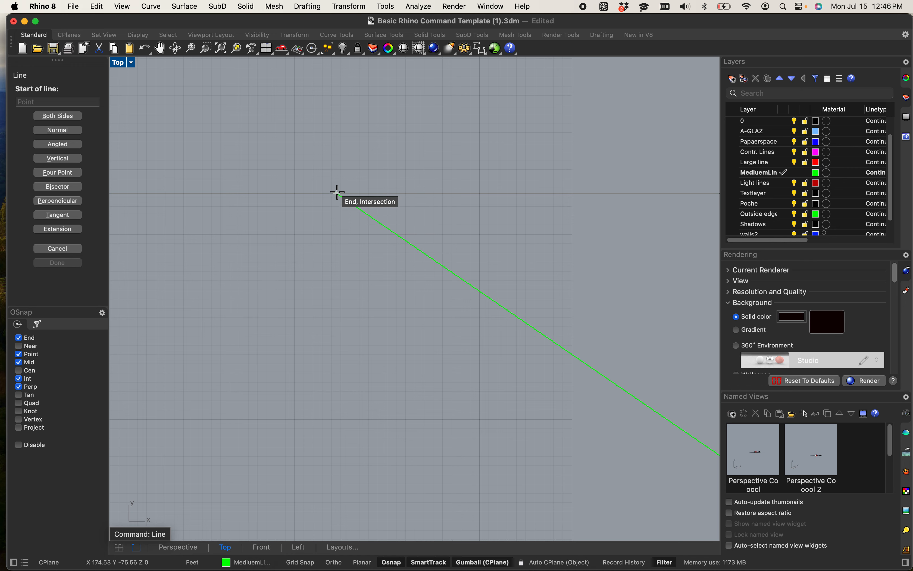
click(337, 192)
scroll(341, 224, down, 15)
scroll(341, 287, up, 10)
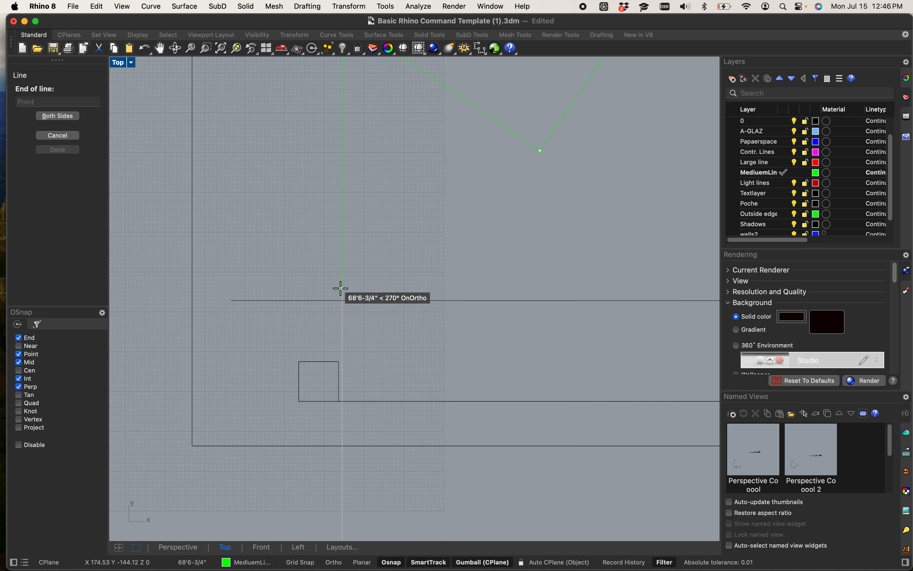
click(341, 337)
- Draw a nearly vertical line about 86 ft long from the right arm's intersection with the upper horizontal line to below the lower one
key(Return)
scroll(351, 304, up, 5)
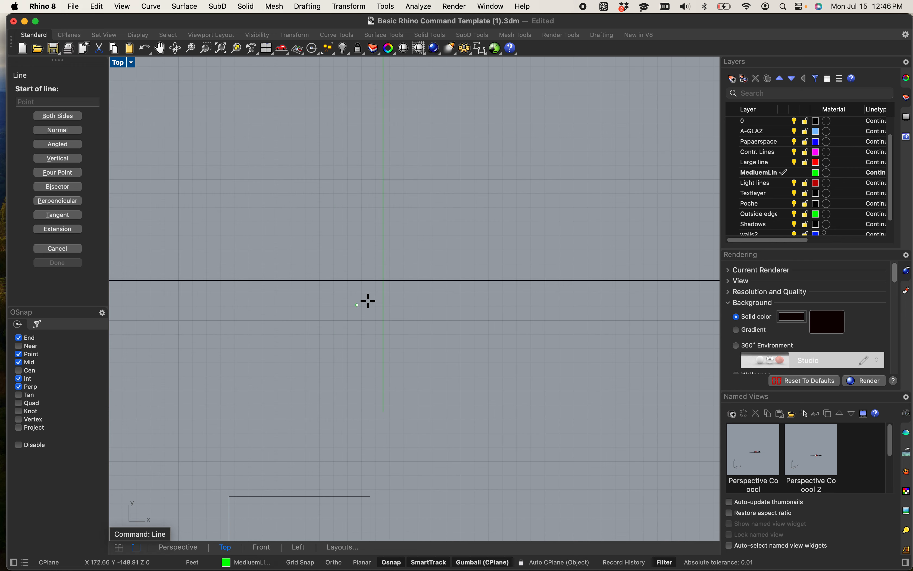
scroll(364, 296, down, 5)
scroll(345, 369, up, 5)
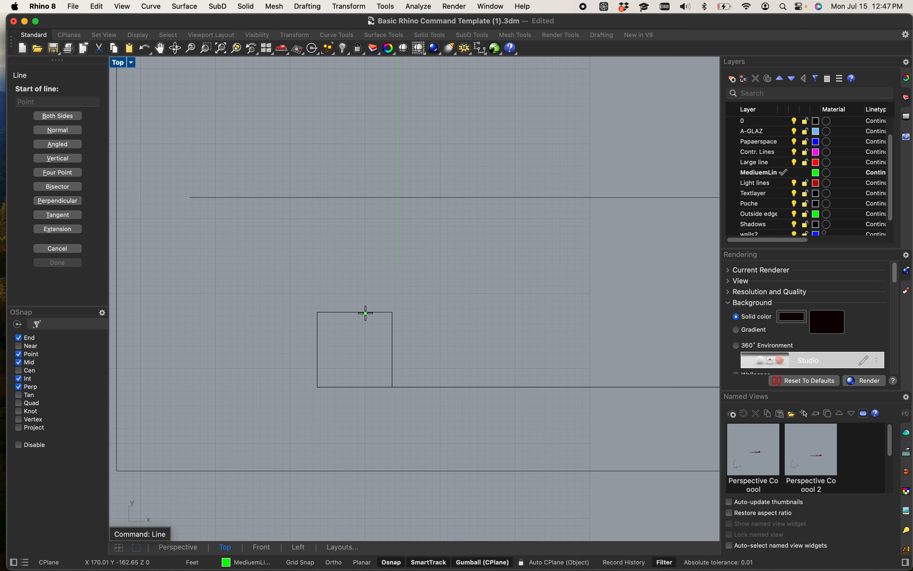
scroll(365, 313, down, 10)
scroll(373, 304, down, 5)
scroll(495, 163, up, 11)
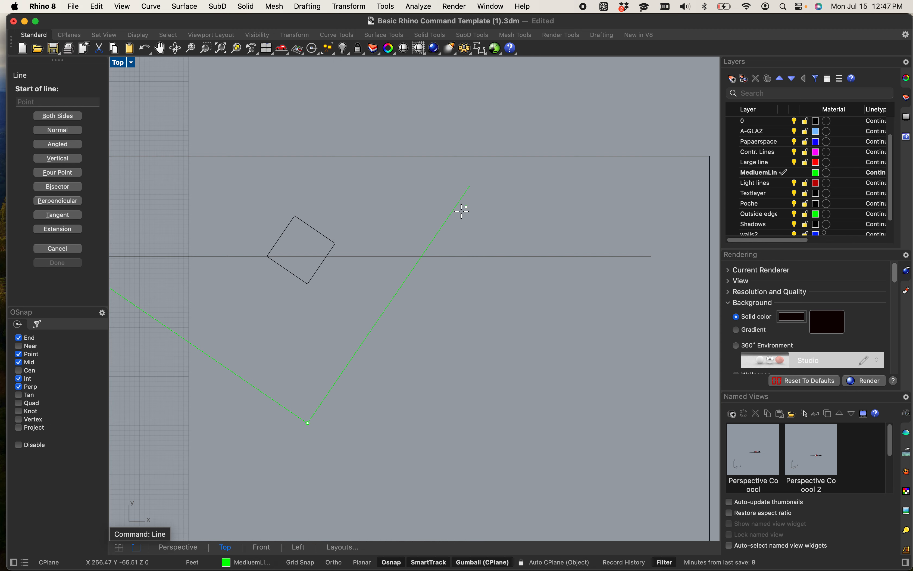
click(422, 256)
scroll(423, 310, down, 12)
scroll(423, 440, up, 10)
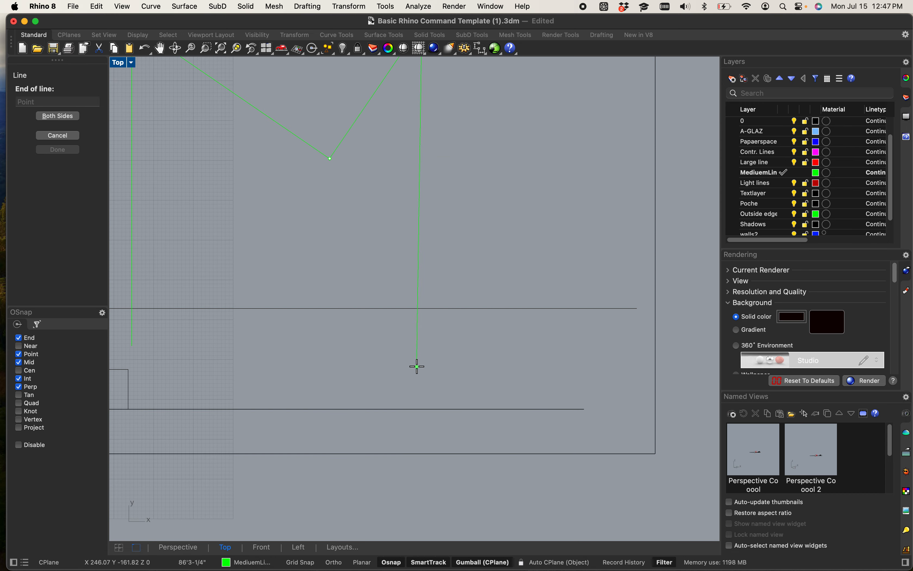
click(417, 366)
scroll(349, 356, down, 8)
scroll(291, 328, up, 8)
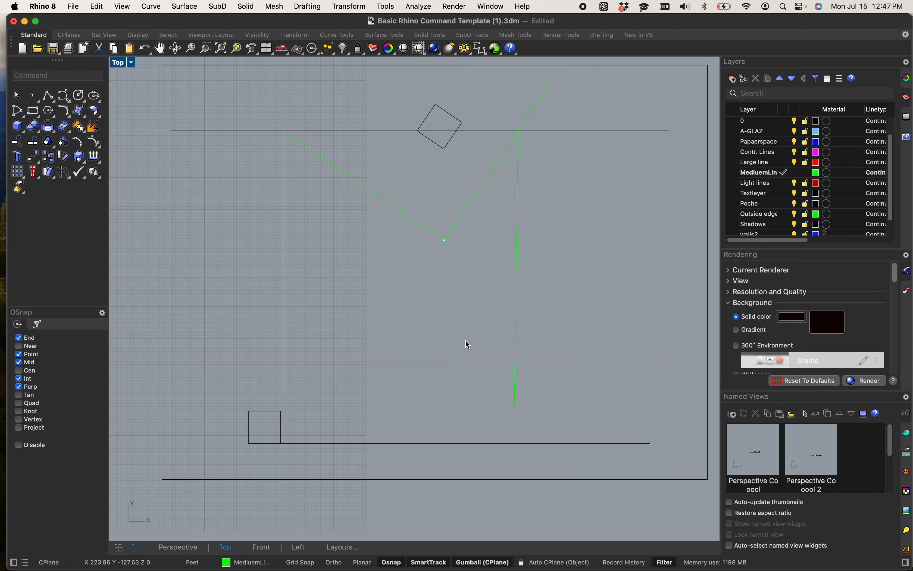
- Examine where the angled lines and their downward projections meet the upper and lower horizontal lines
scroll(482, 394, up, 4)
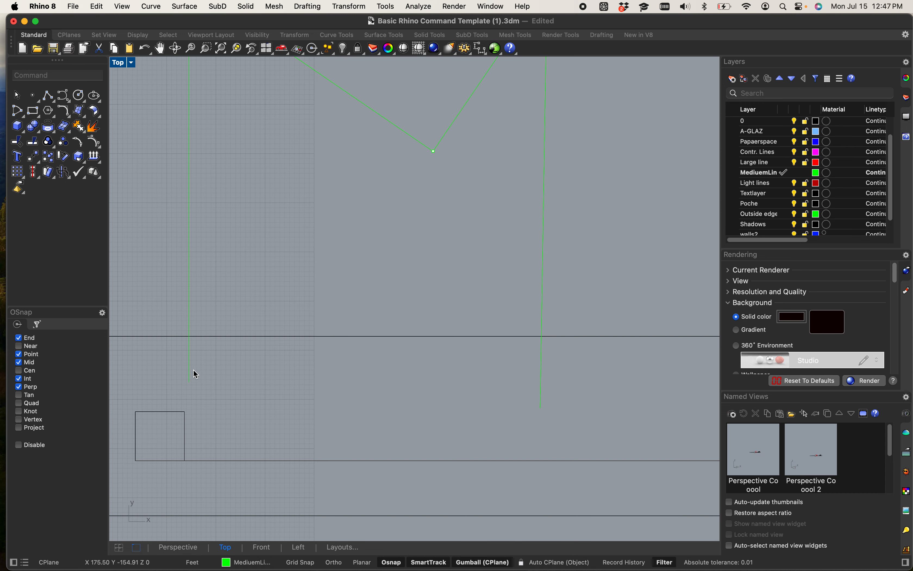
scroll(411, 357, down, 8)
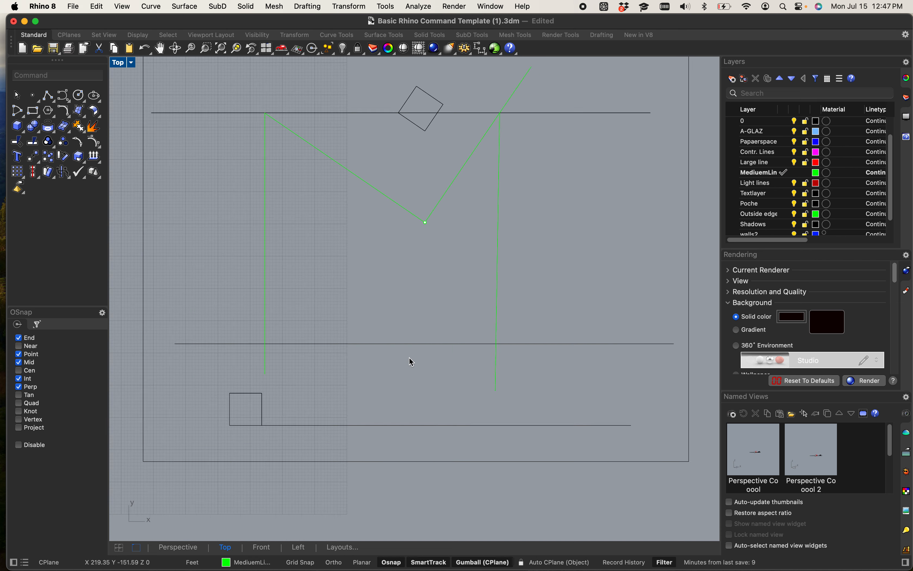
scroll(375, 294, up, 4)
right_drag(380, 297, 389, 326)
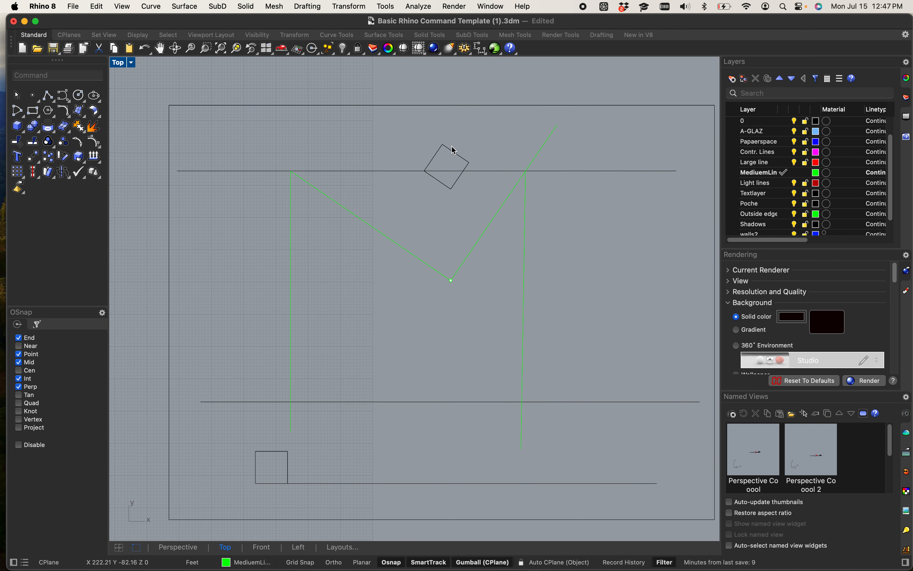
scroll(499, 113, up, 4)
scroll(456, 175, down, 3)
right_drag(456, 175, 475, 196)
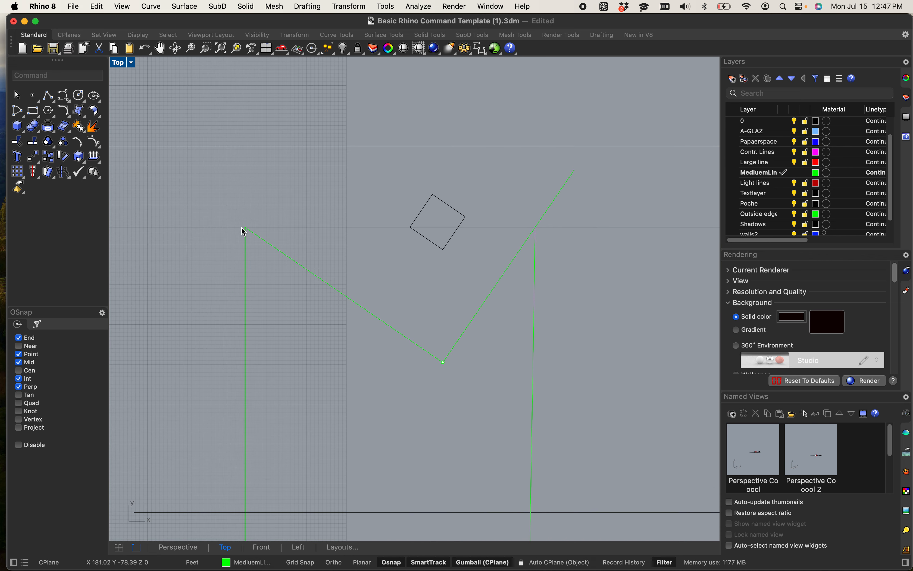
scroll(231, 227, up, 4)
- Place a point at each intersection of the two downward projection lines with the lower horizontal line
right_drag(383, 314, 380, 142)
right_drag(379, 442, 366, 324)
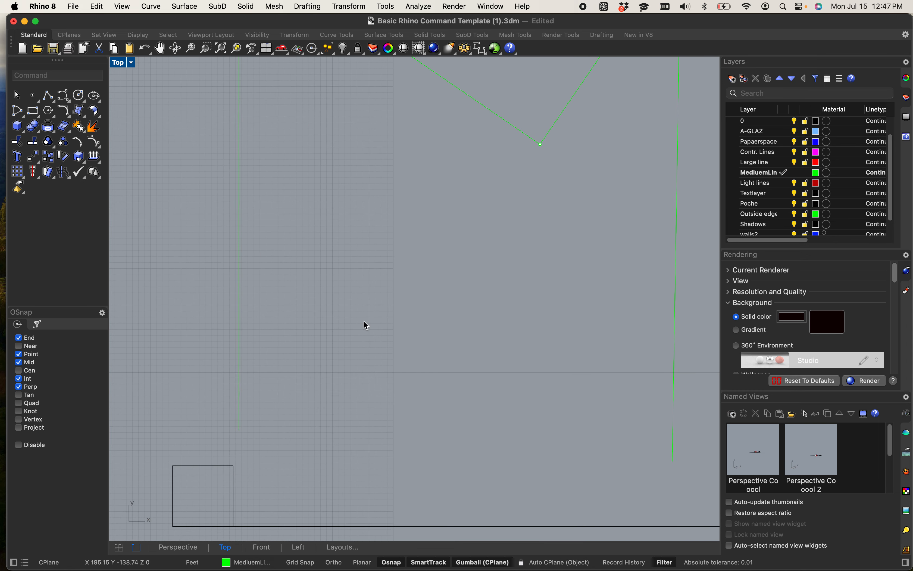
text(point)
key(Return)
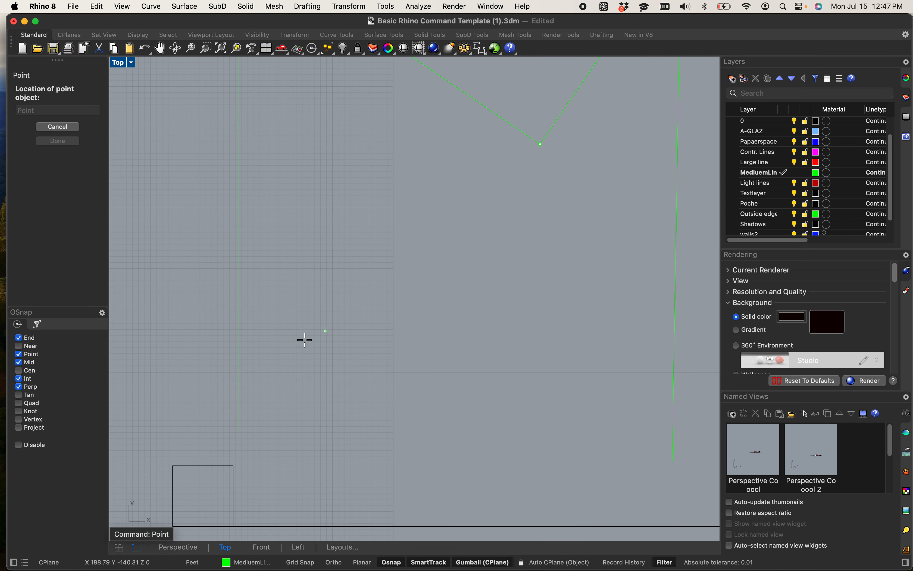
click(239, 373)
scroll(240, 375, down, 3)
scroll(375, 376, up, 2)
key(Return)
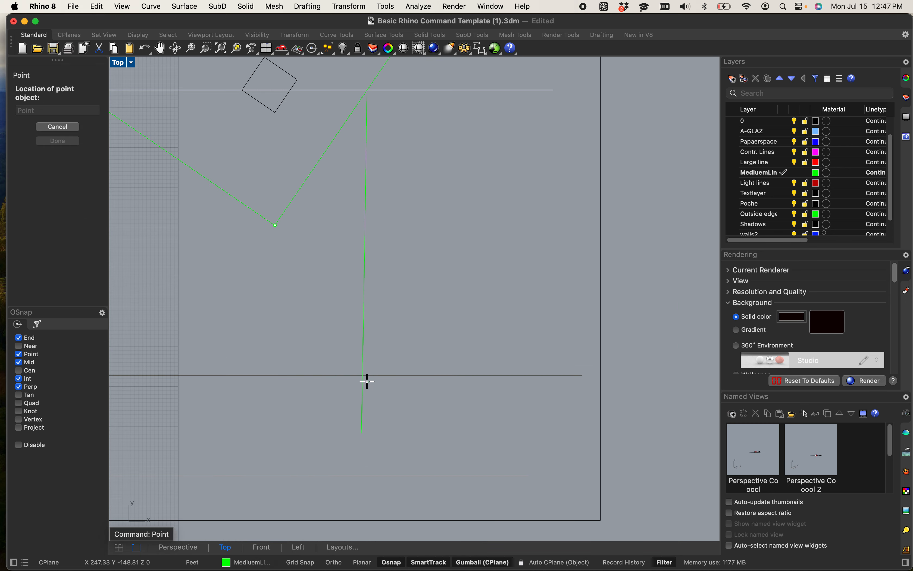
click(364, 376)
- Place six loose points between the projection lines, just above the lower horizontal line, and select all six
scroll(309, 353, down, 2)
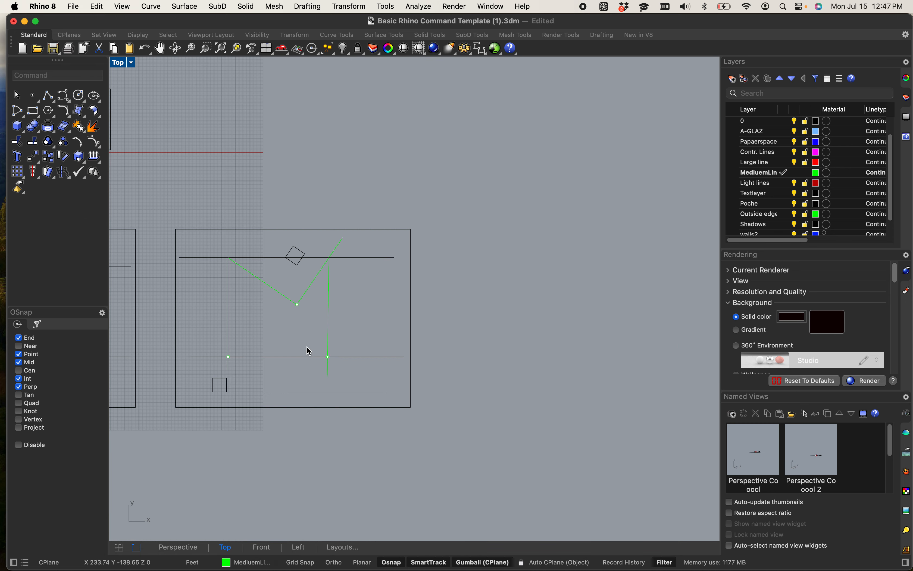
scroll(240, 351, up, 2)
key(Return)
click(258, 310)
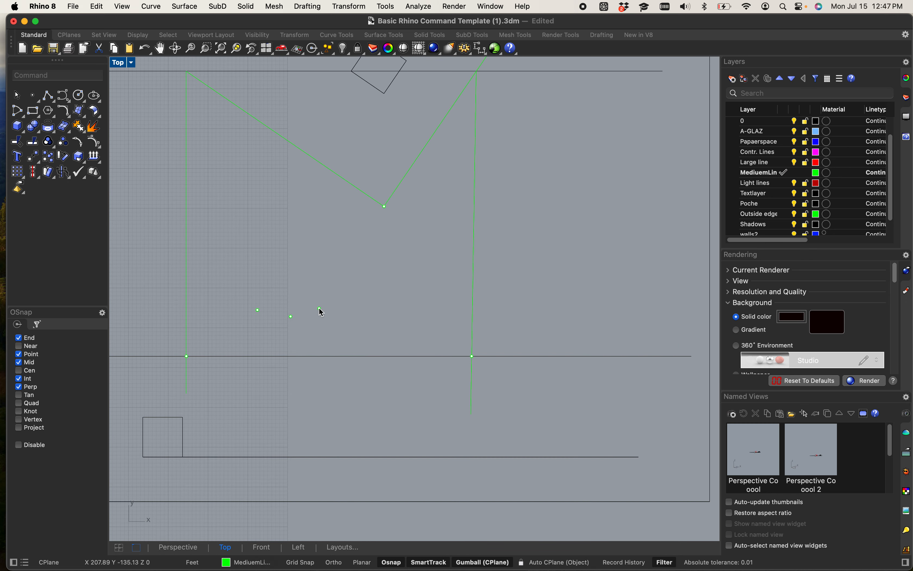
click(320, 309)
click(353, 303)
click(375, 296)
key(Return)
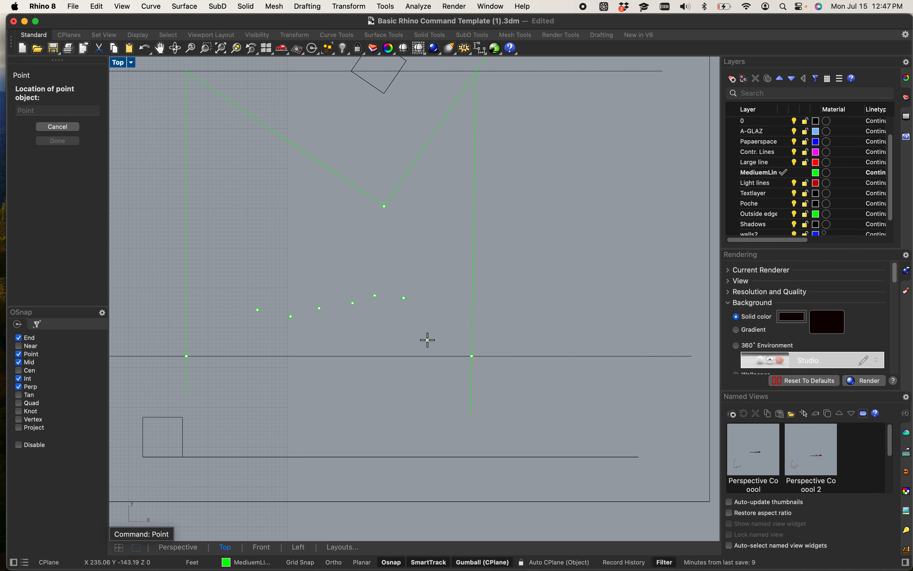
key(Escape)
drag(434, 345, 227, 274)
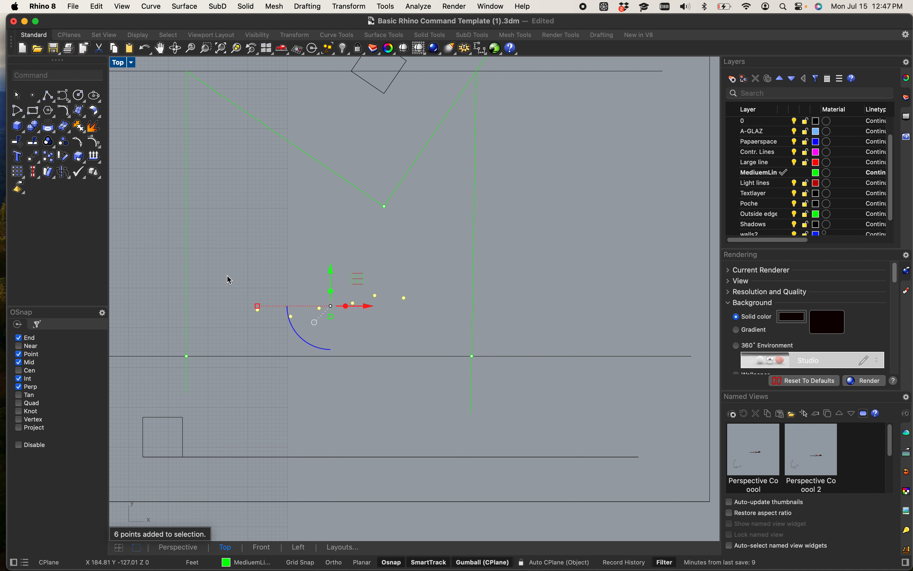
- Delete the six selected loose points above the lower horizontal line
key(Delete)
scroll(229, 273, down, 2)
right_drag(229, 274, 342, 290)
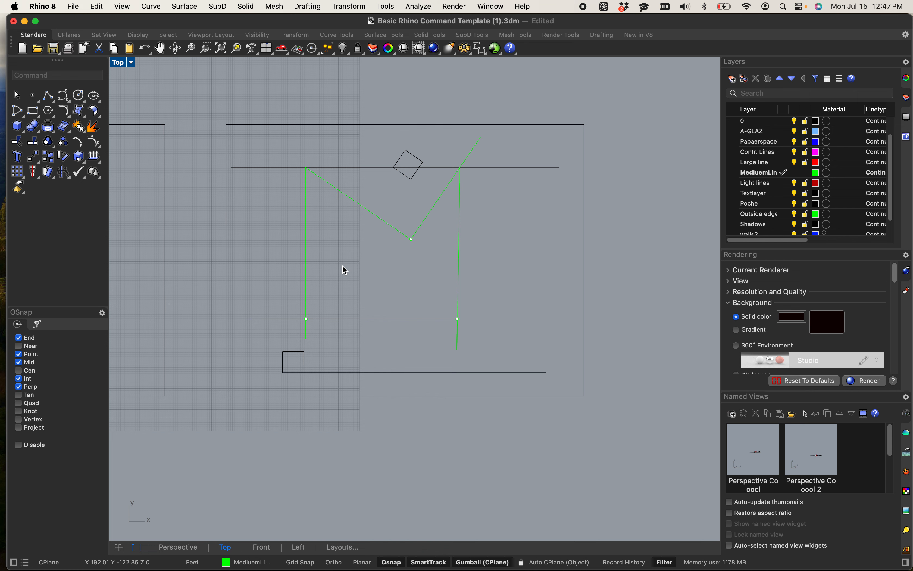
- Examine how the rotated square, the station point and the two vanishing points on the lower horizontal line relate
scroll(352, 226, up, 3)
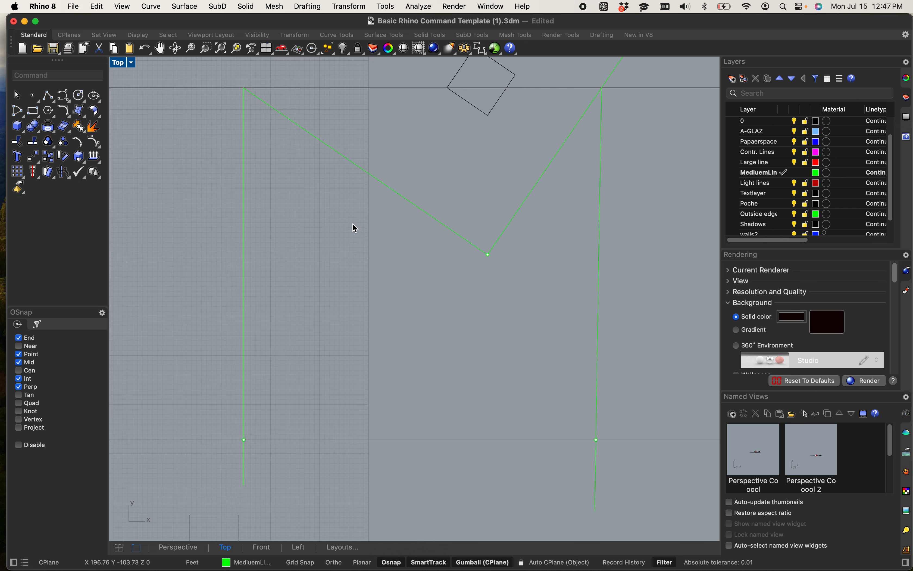
scroll(353, 227, down, 3)
scroll(354, 226, down, 2)
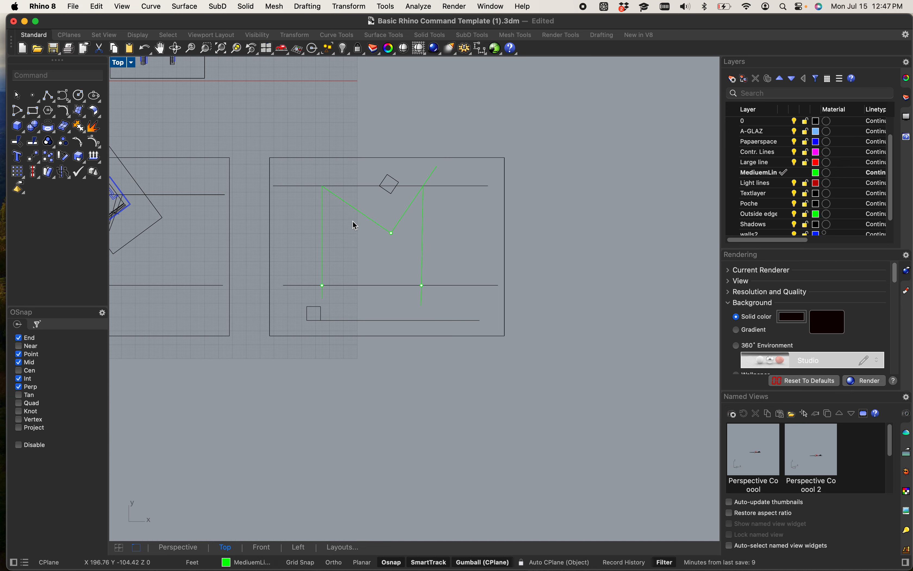
scroll(355, 223, up, 6)
right_drag(431, 228, 430, 203)
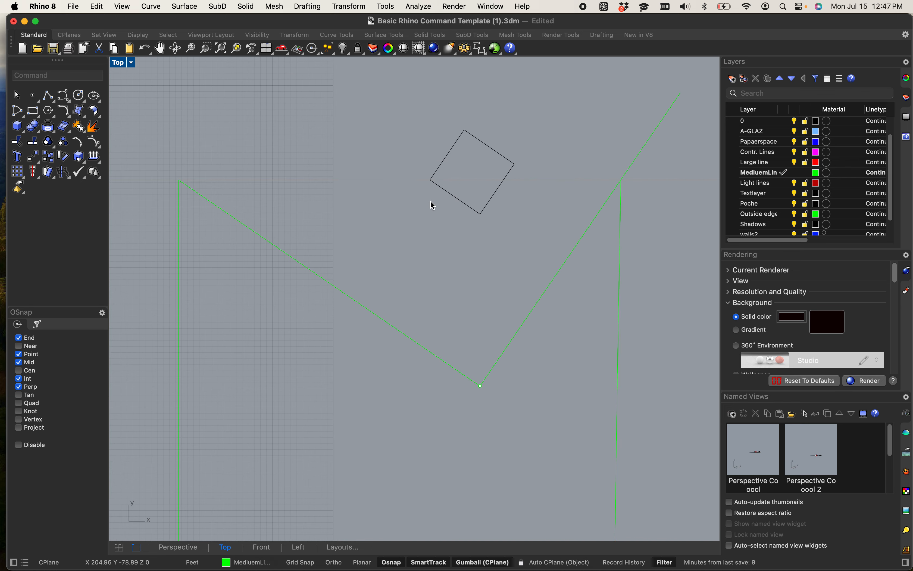
scroll(444, 195, up, 6)
scroll(445, 198, down, 10)
right_drag(449, 254, 430, 144)
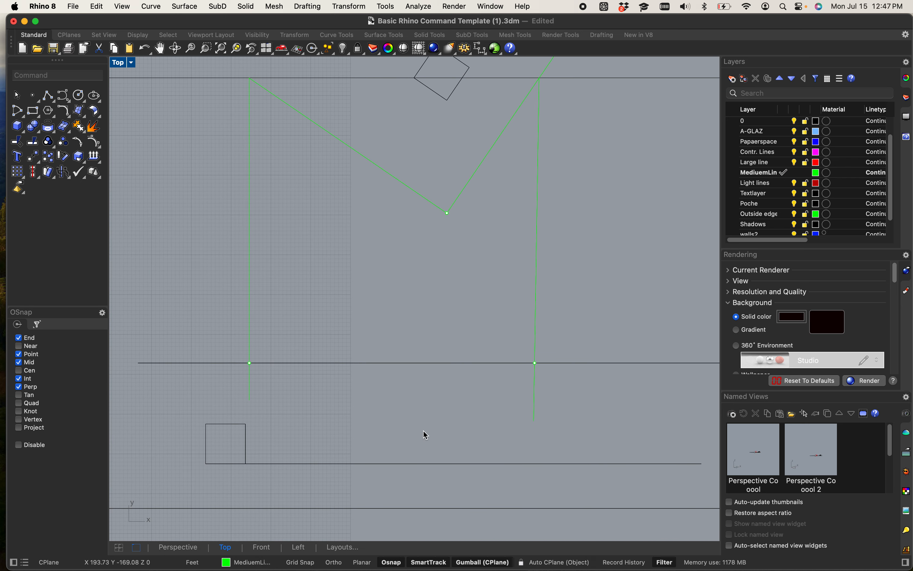
scroll(432, 349, down, 4)
scroll(444, 260, up, 2)
right_drag(373, 403, 377, 350)
- Draw a line from the station point up to the rotated square's lowest corner
text(ne)
key(Return)
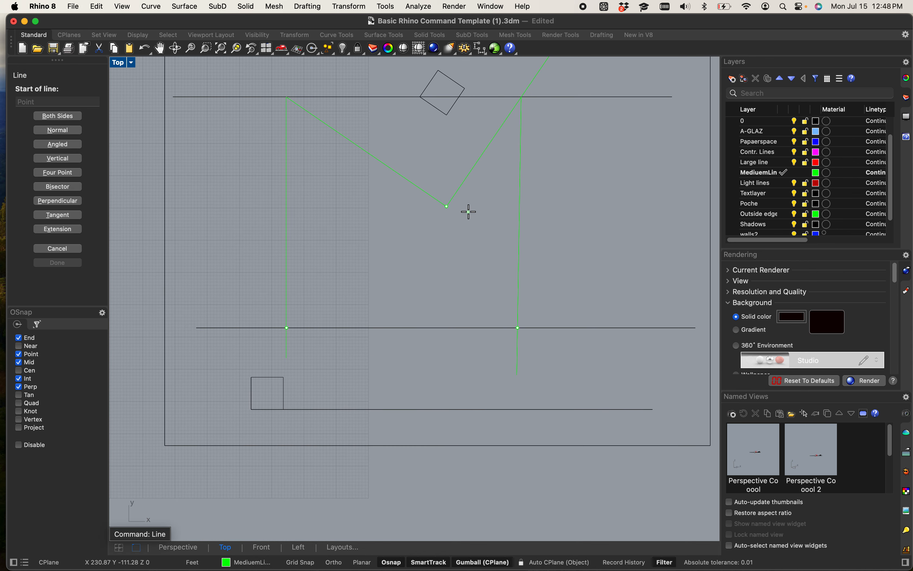
scroll(472, 104, up, 12)
scroll(402, 155, down, 4)
right_drag(403, 155, 483, 188)
click(458, 385)
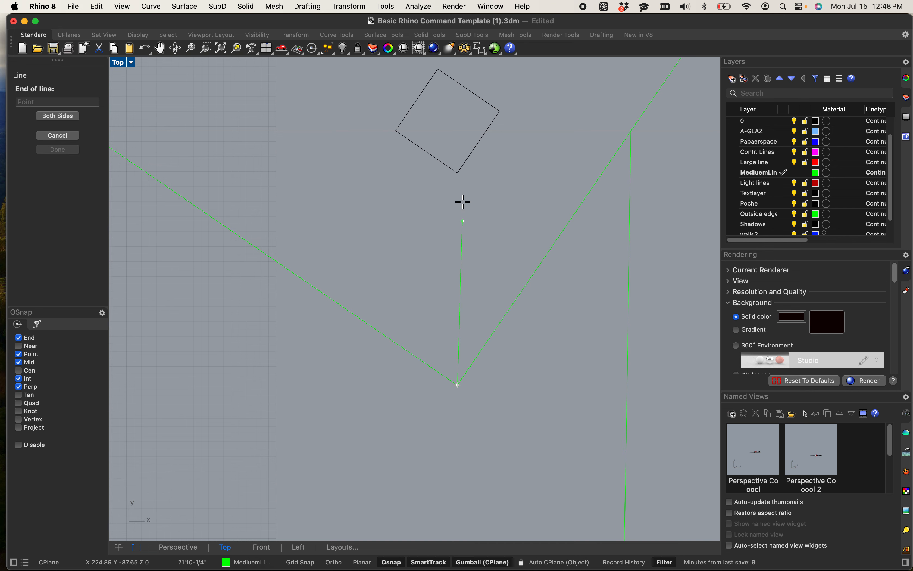
scroll(458, 165, up, 3)
click(458, 165)
scroll(498, 173, down, 3)
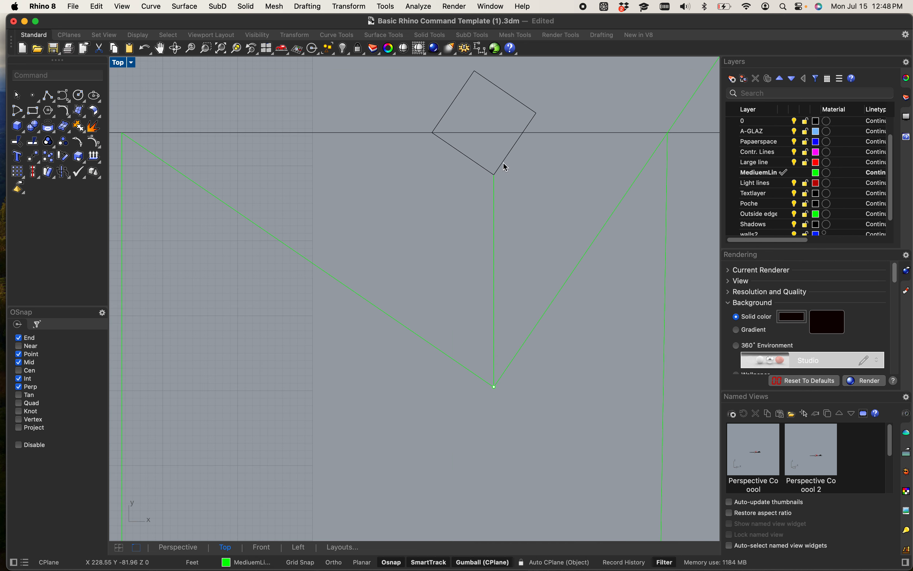
- Draw two lines from the rotated square's leftmost and rightmost corners to the station point
key(Return)
click(433, 133)
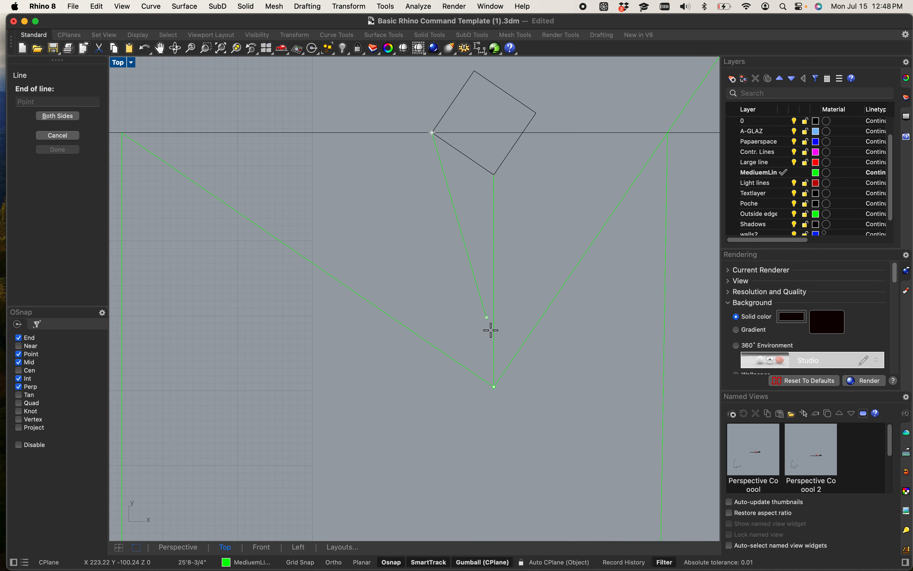
click(495, 387)
key(Return)
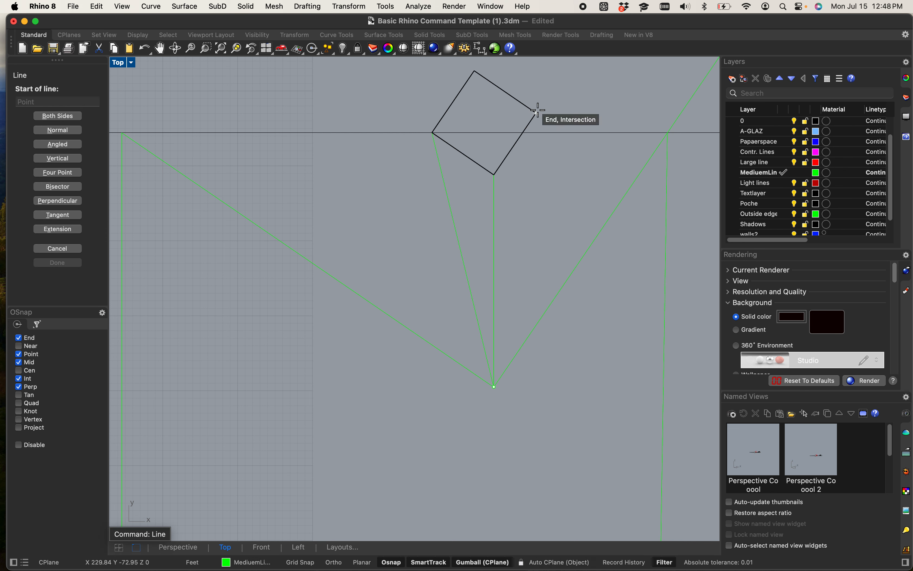
click(536, 113)
click(495, 389)
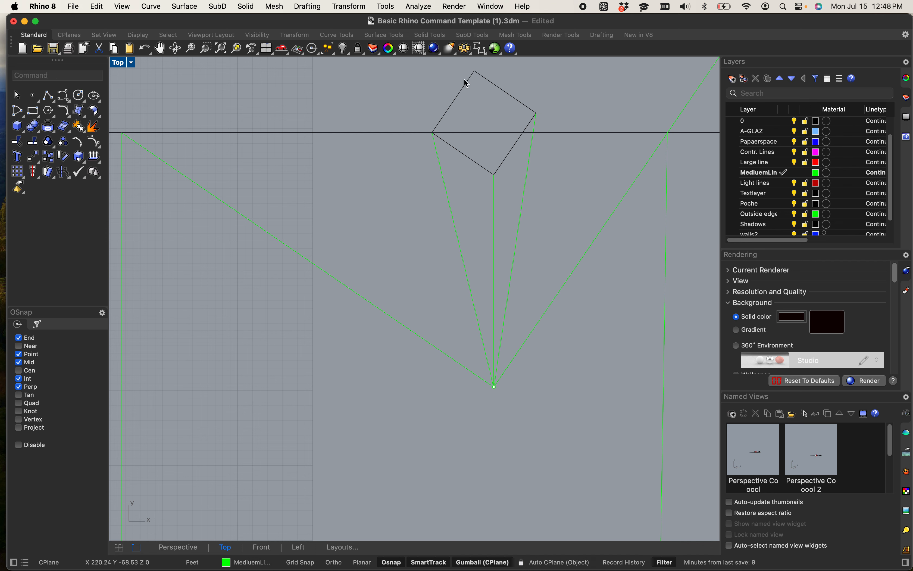
- Draw a line from the rotated square's uppermost corner to the station point
key(Return)
click(474, 71)
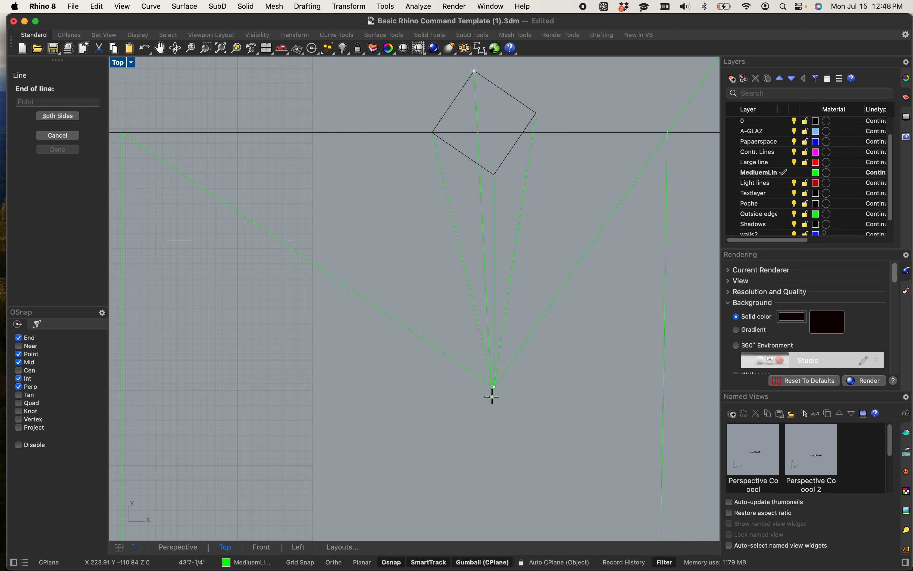
click(495, 387)
scroll(477, 226, down, 3)
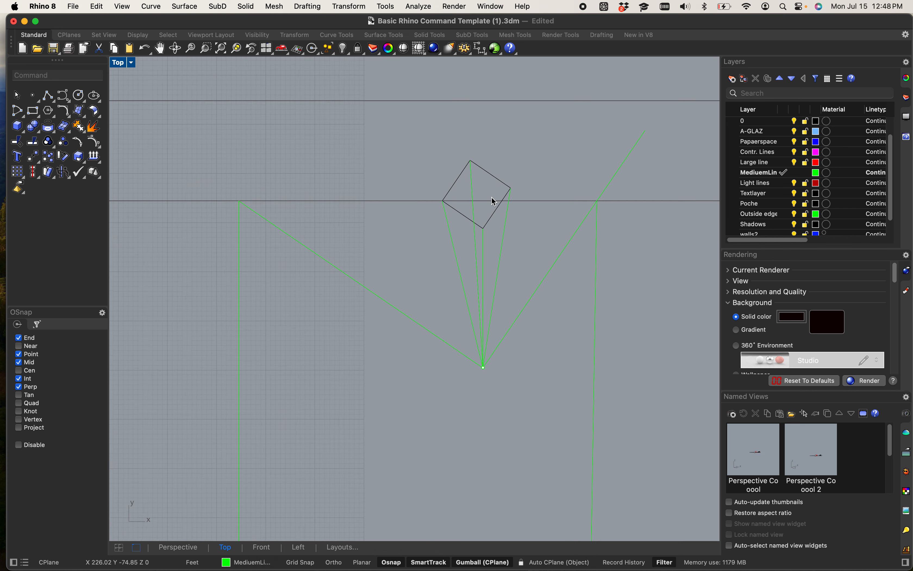
scroll(494, 202, up, 3)
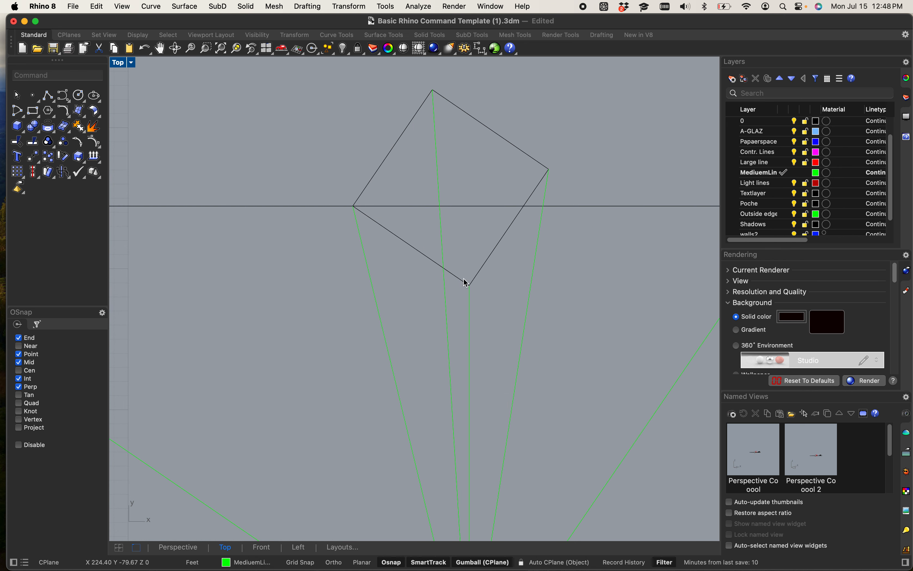
- Extend the line ending at the square's lowest corner up to the upper horizontal line, using that horizontal as the boundary
click(465, 213)
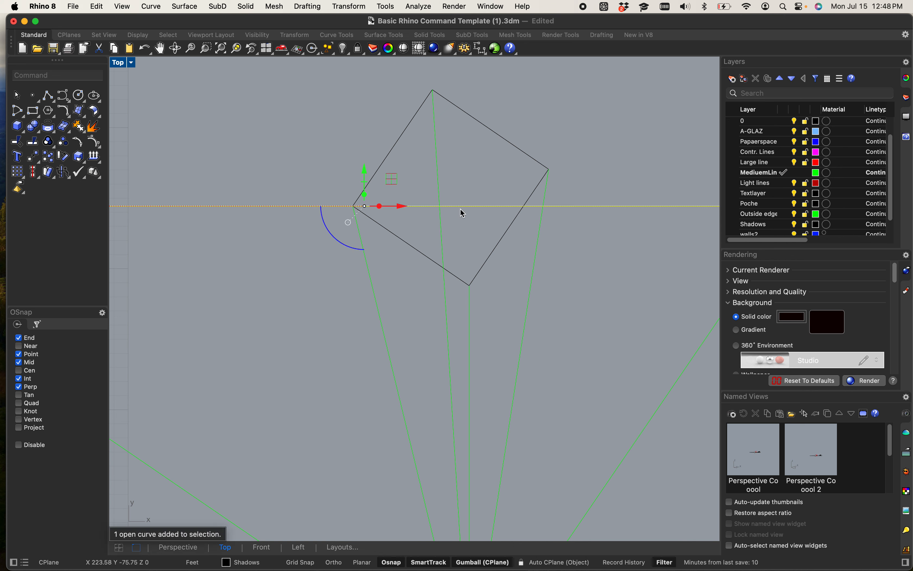
text(extend)
key(Return)
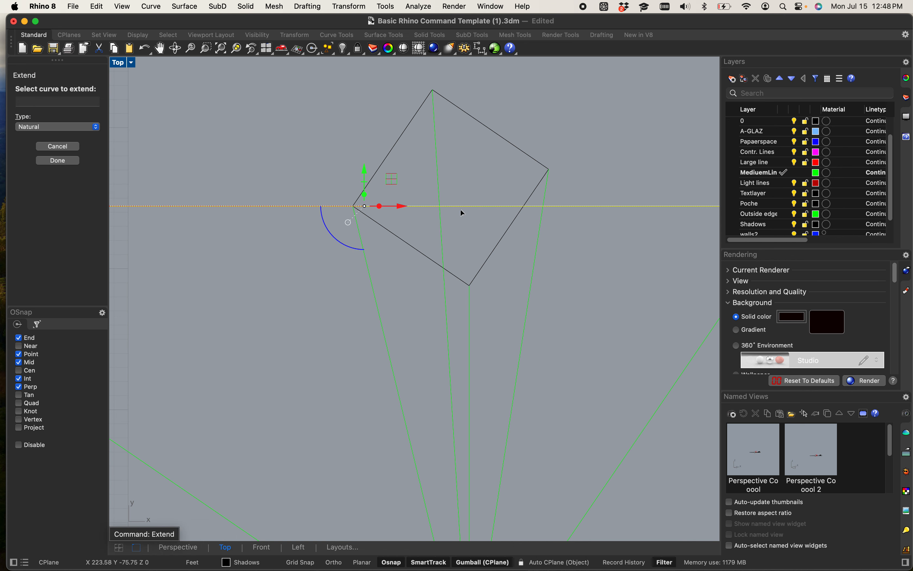
click(467, 299)
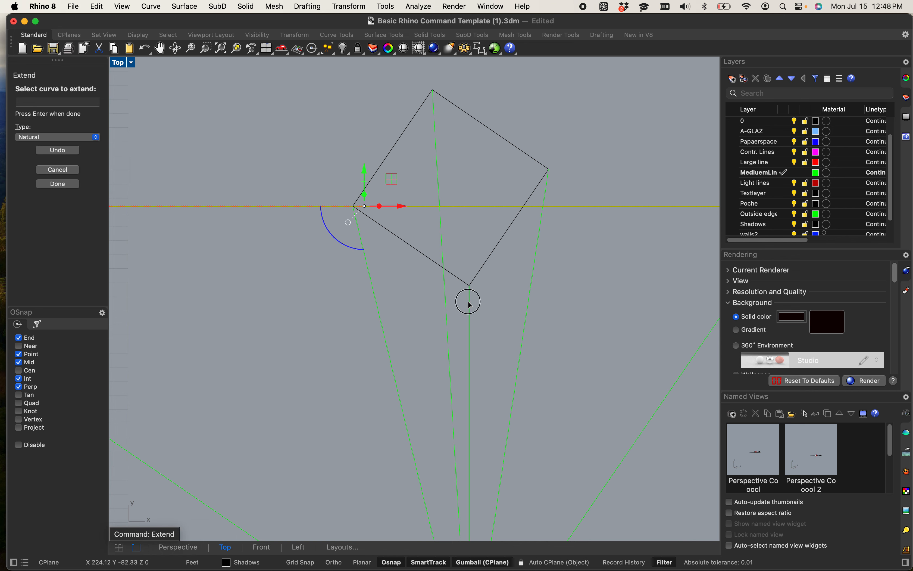
scroll(490, 308, down, 3)
key(Return)
scroll(483, 246, up, 3)
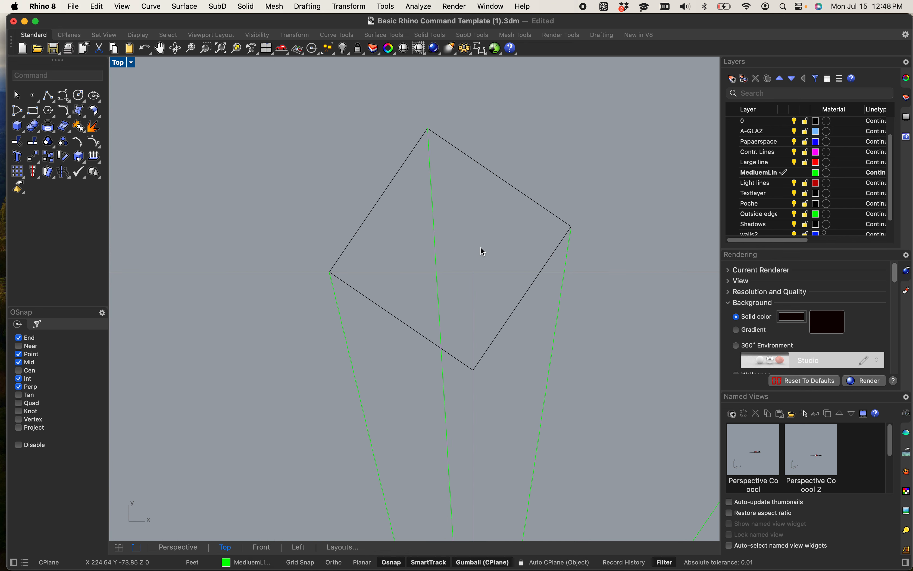
click(486, 272)
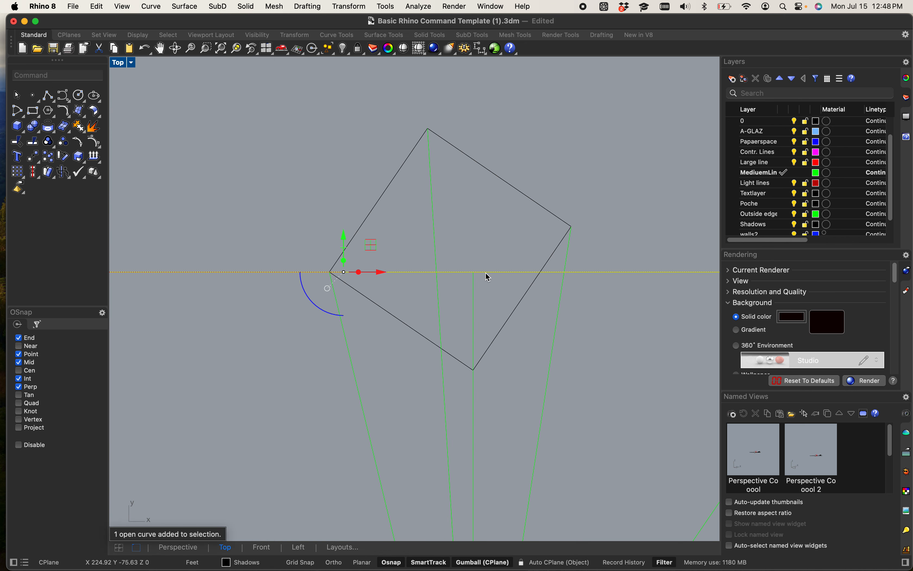
click(464, 215)
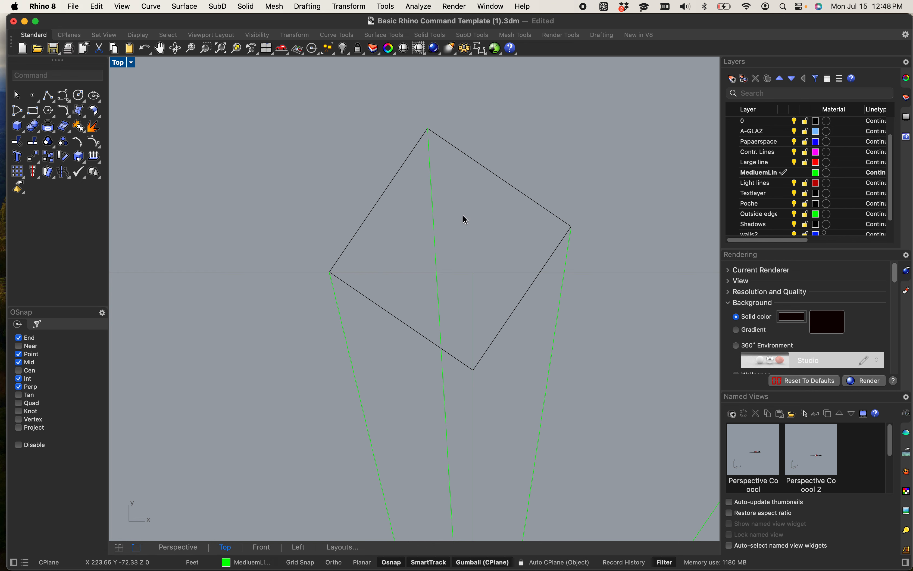
scroll(462, 226, down, 3)
scroll(459, 247, up, 3)
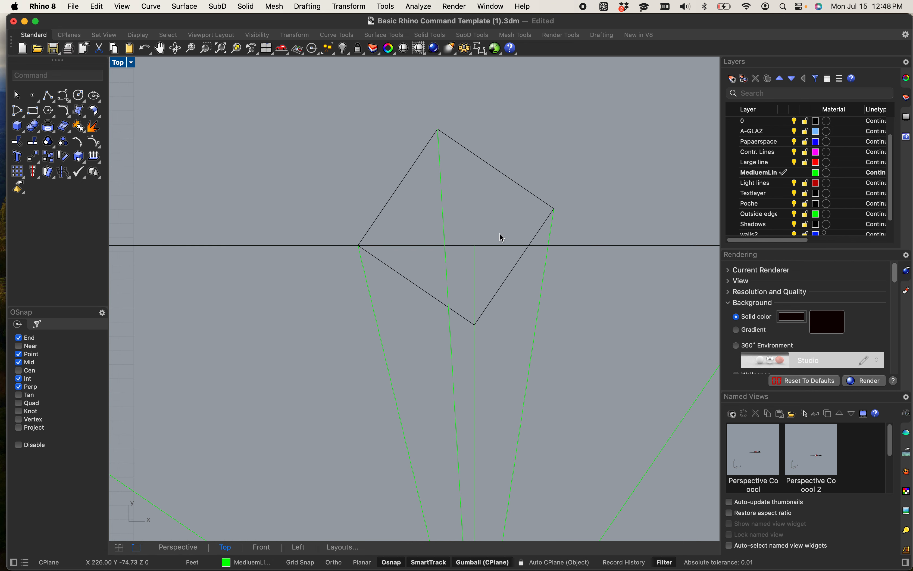
- Draw a vertical line from the square's leftmost corner down to just below the lower horizontal line
text(Line)
key(Return)
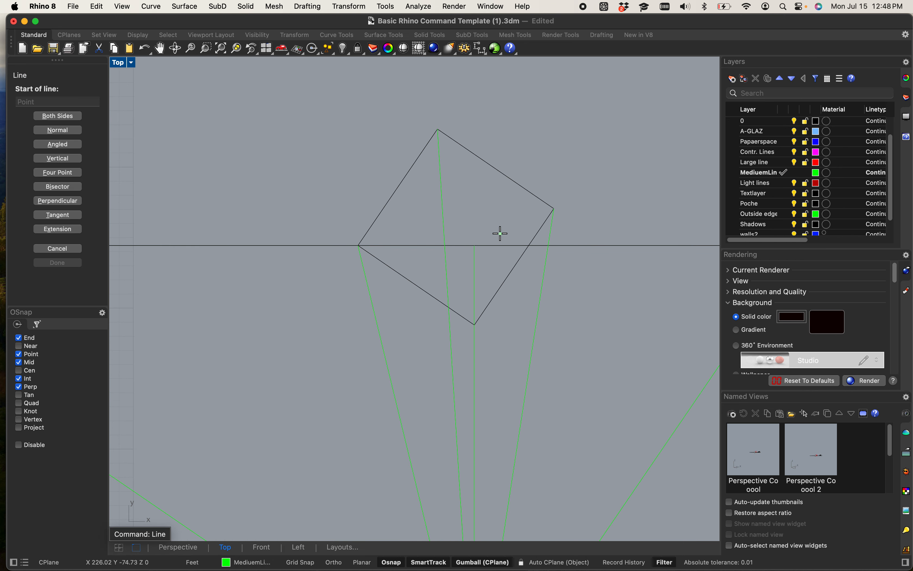
click(361, 245)
scroll(362, 247, down, 4)
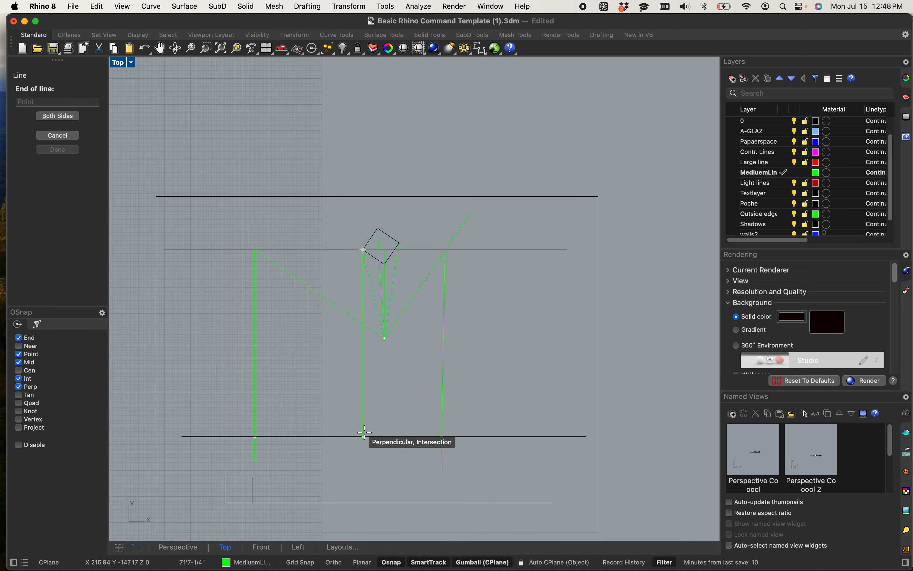
click(364, 463)
key(Return)
scroll(366, 466, up, 8)
scroll(368, 463, down, 8)
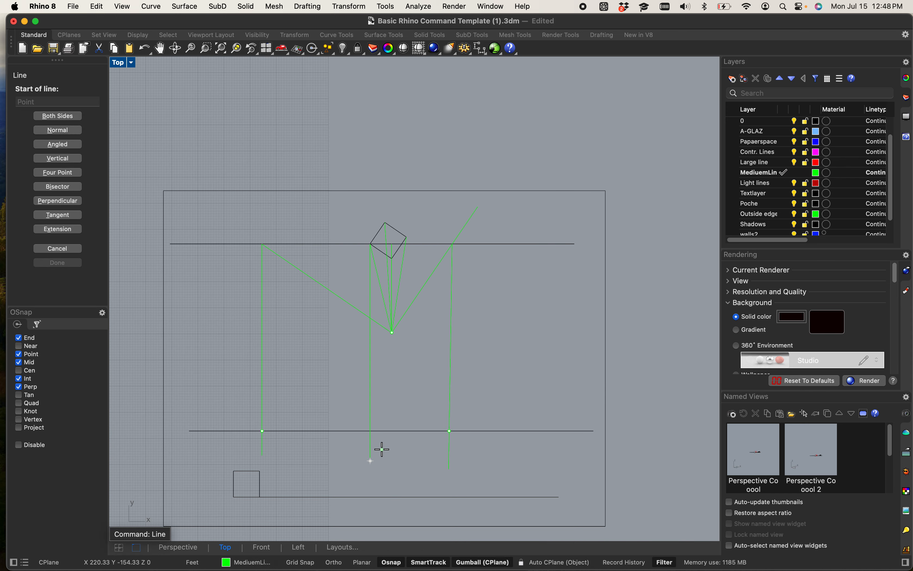
right_drag(383, 453, 391, 386)
key(Escape)
- Stretch the vertical line from the square's leftmost corner both ways, past the frame's upper edge and down to its lower edge
drag(383, 404, 355, 364)
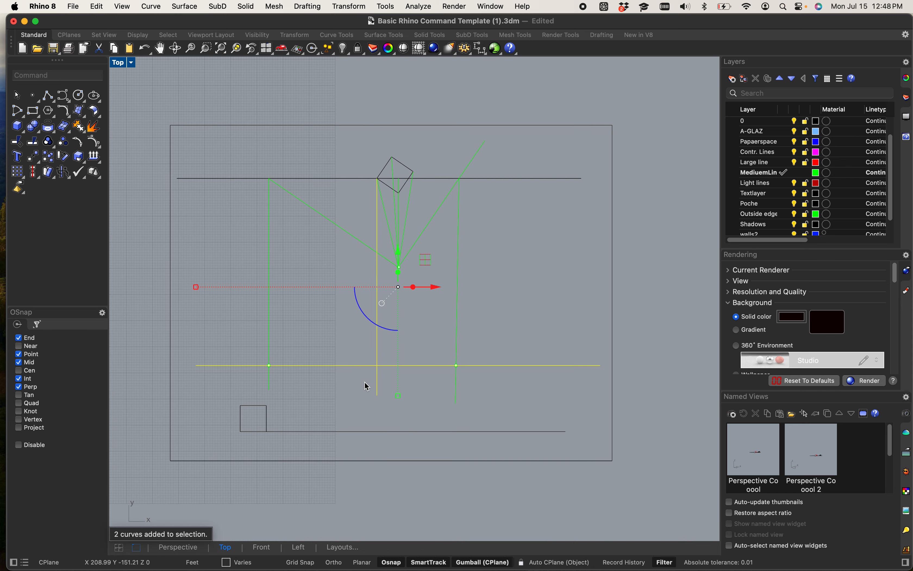
key(Escape)
click(377, 394)
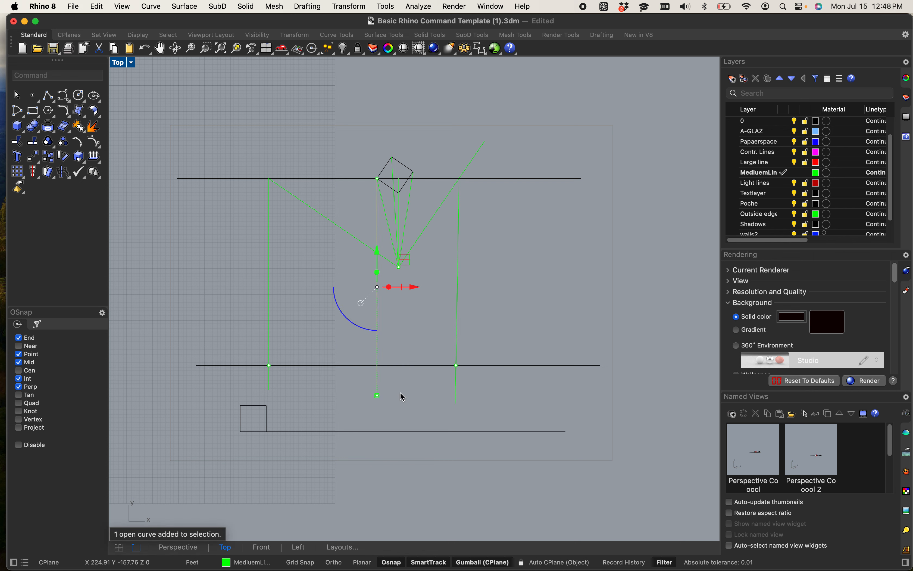
drag(379, 396, 381, 502)
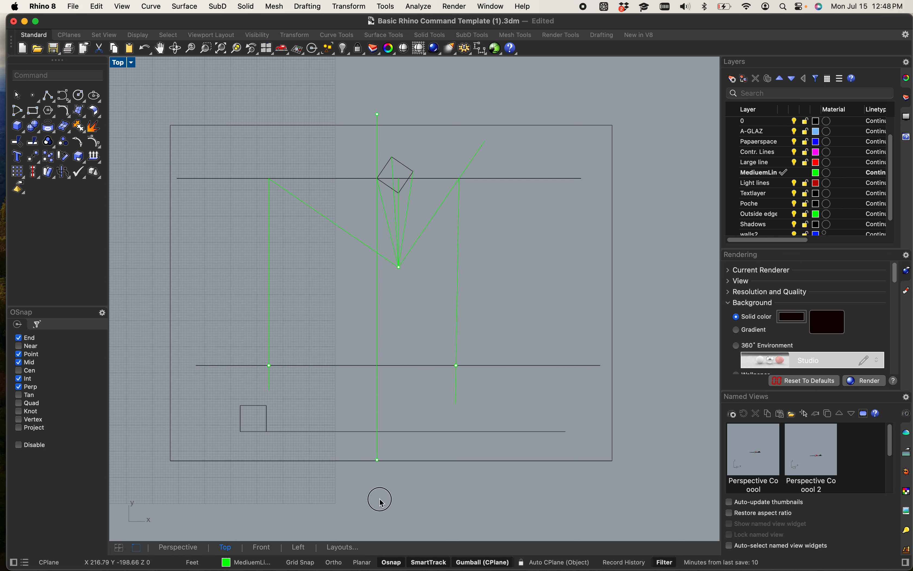
- Copy the vertical line from the square's leftmost corner to where the uppermost corner's sight line crosses the upper horizontal line
scroll(390, 171, up, 5)
drag(490, 150, 410, 109)
key(Return)
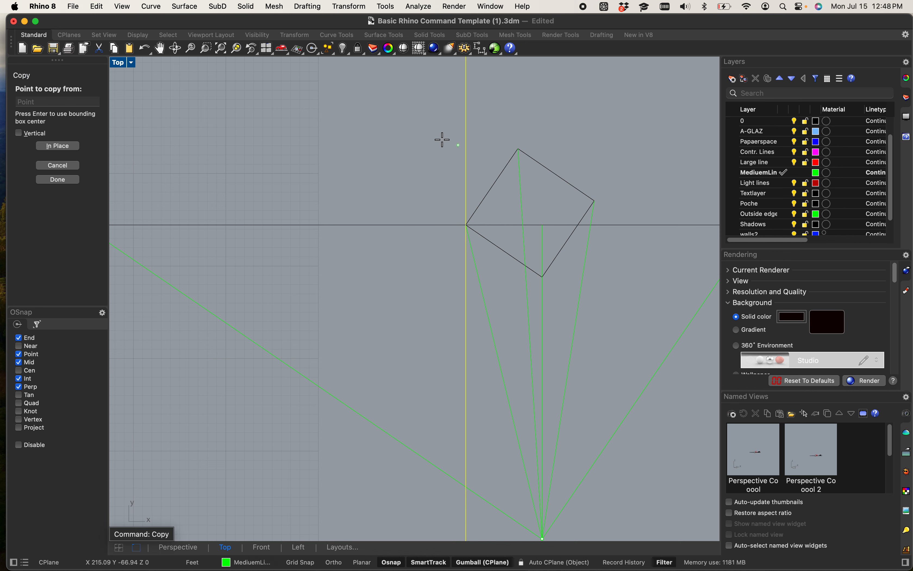
scroll(483, 235, up, 8)
click(448, 213)
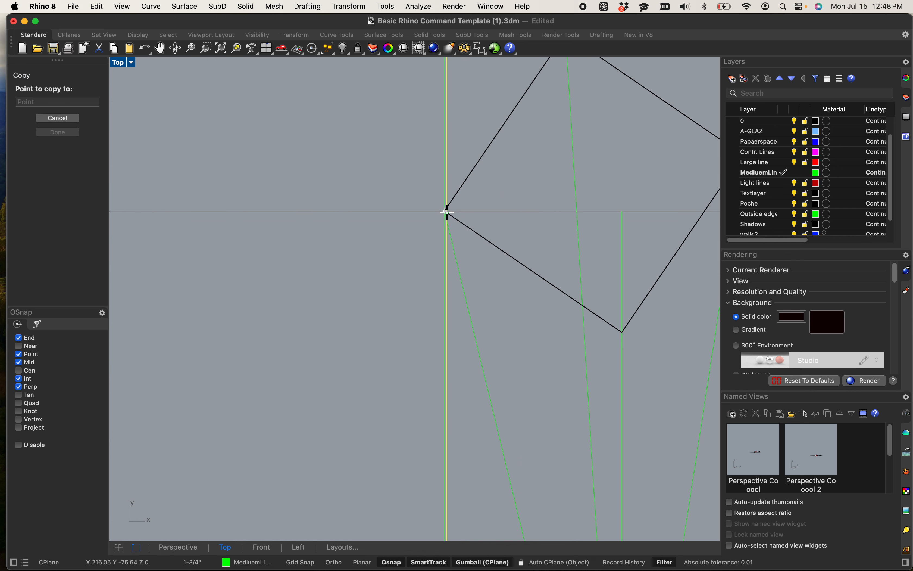
scroll(469, 250, down, 4)
scroll(500, 213, up, 3)
scroll(518, 256, down, 4)
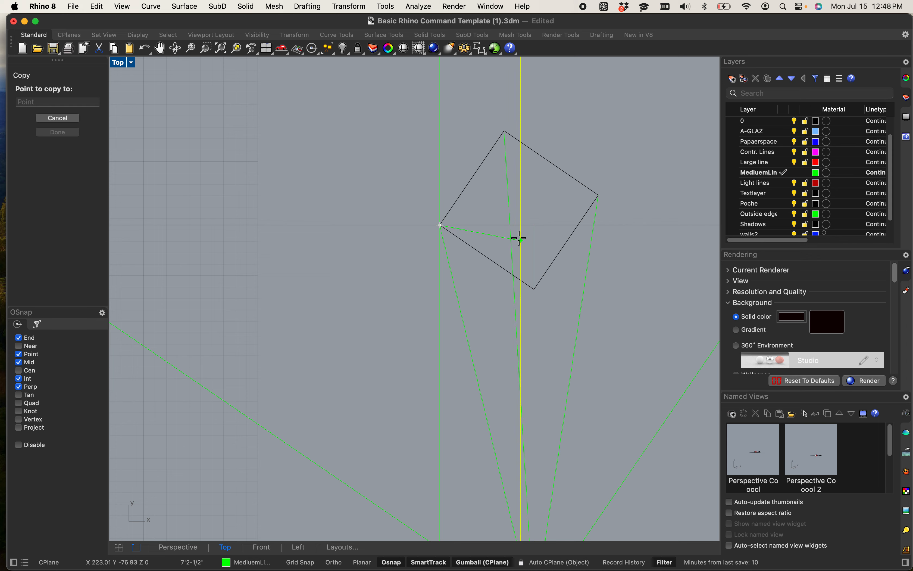
scroll(517, 235, up, 6)
click(503, 215)
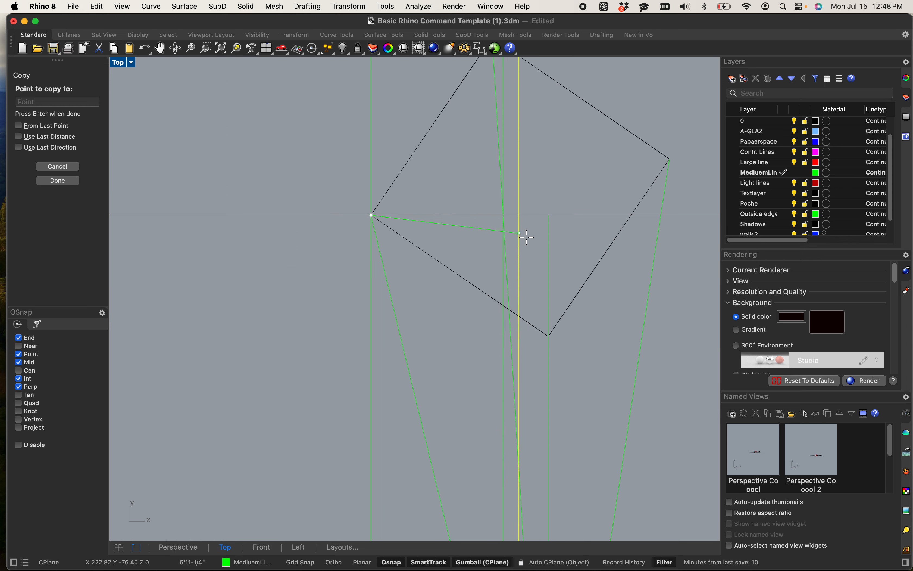
- Place two more copies of the vertical line where the lowest and rightmost corners' sight lines meet the upper horizontal line
click(548, 215)
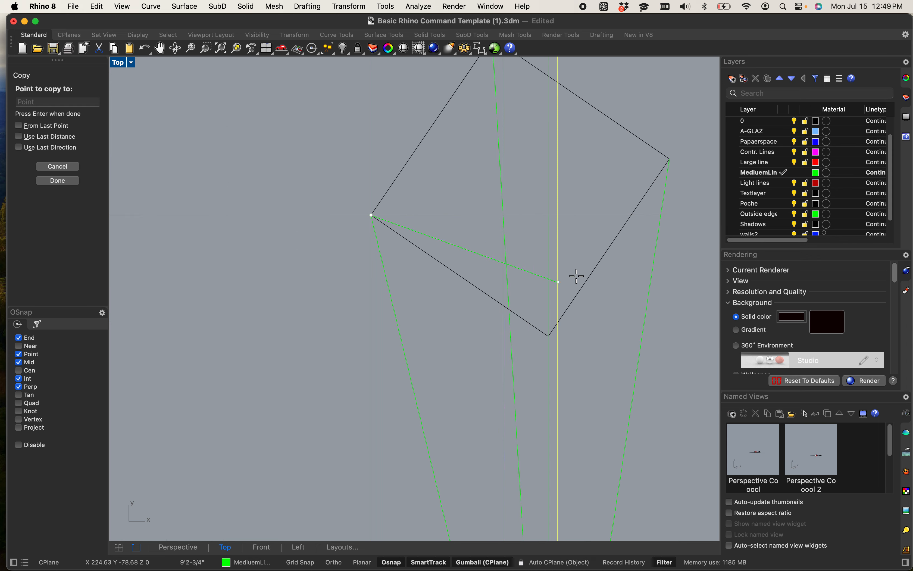
click(662, 216)
scroll(501, 277, down, 5)
scroll(473, 444, up, 10)
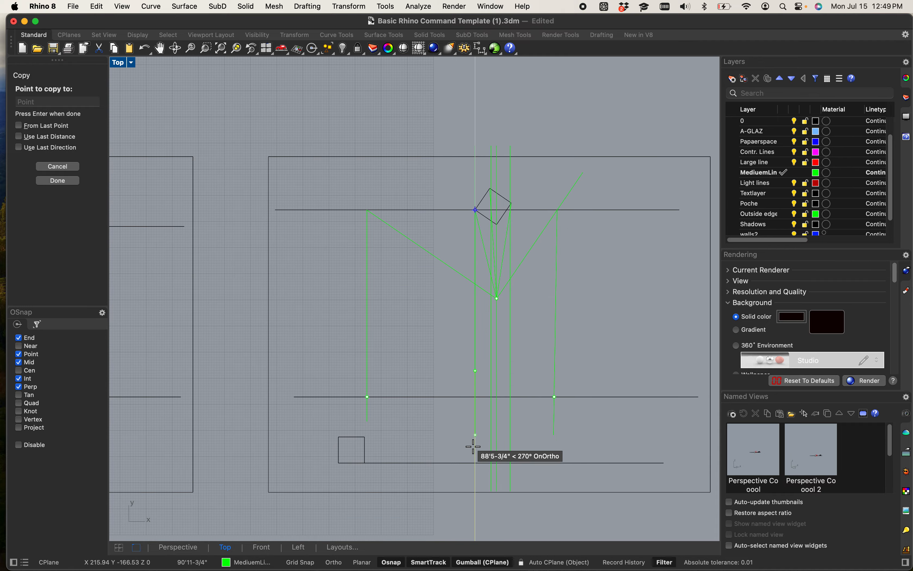
right_drag(535, 406, 520, 403)
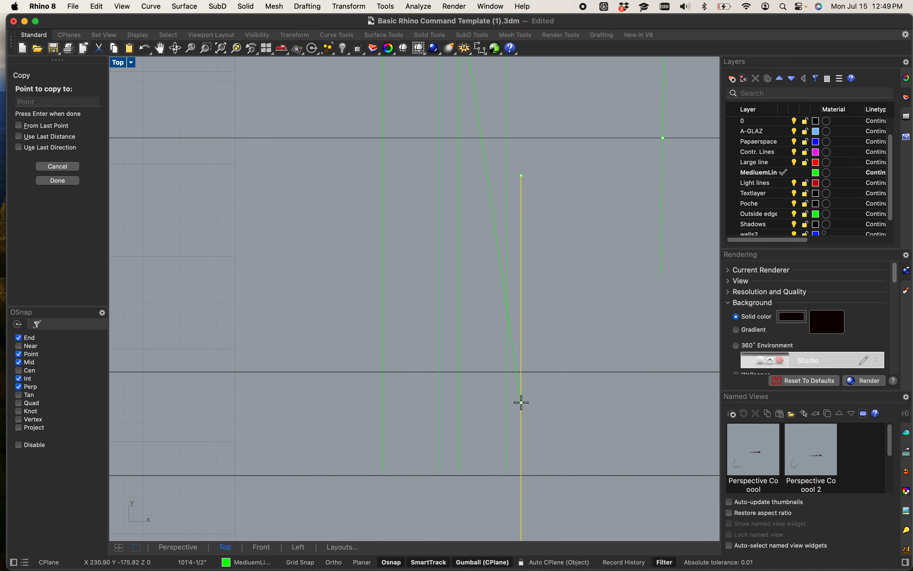
key(Escape)
key(Escape)
scroll(520, 403, down, 10)
right_drag(516, 325, 517, 362)
scroll(503, 173, up, 5)
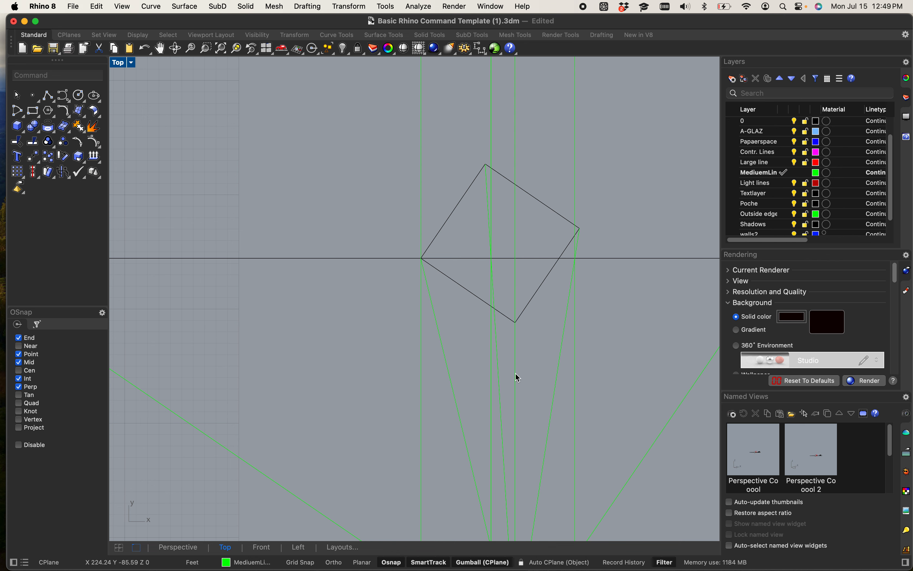
scroll(462, 294, down, 7)
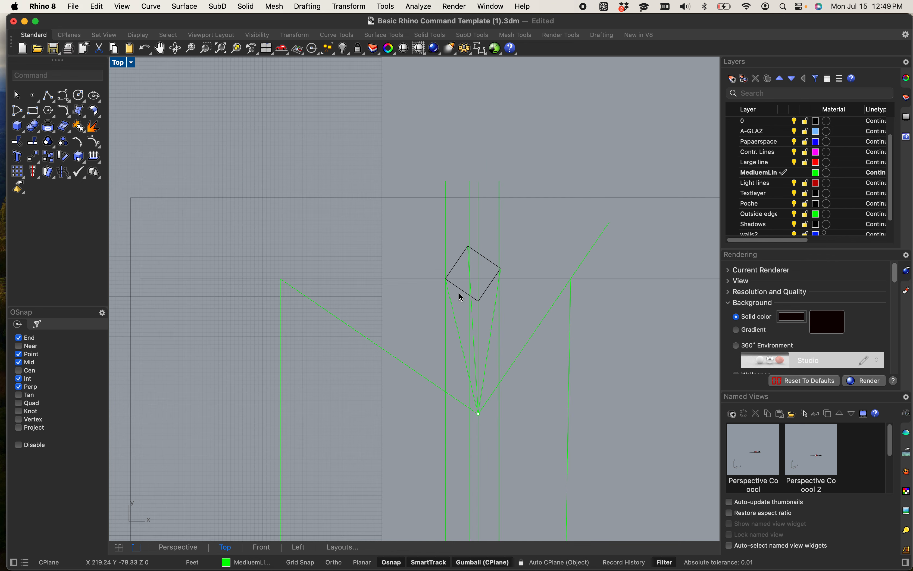
scroll(466, 358, up, 5)
right_drag(444, 328, 460, 340)
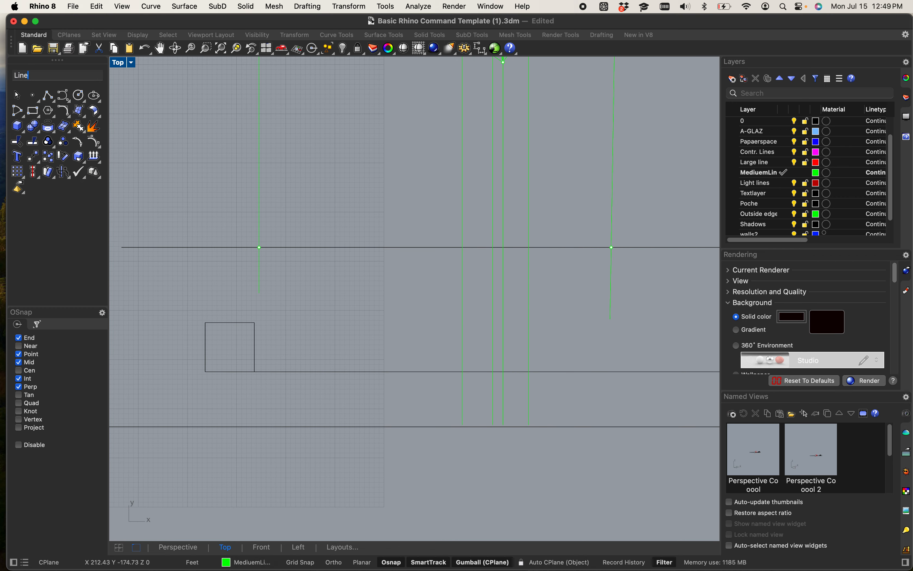
key(Return)
scroll(363, 359, down, 5)
scroll(411, 289, up, 5)
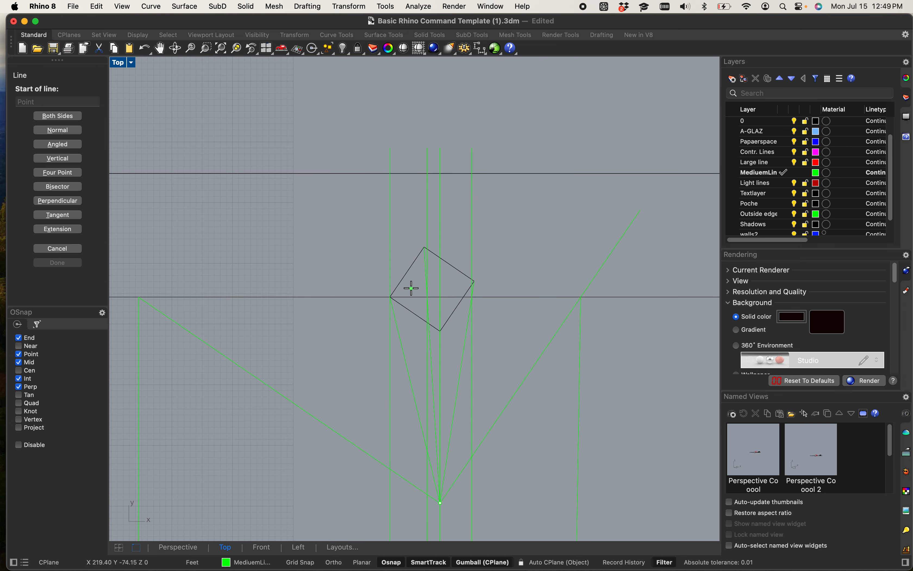
scroll(412, 289, up, 5)
key(Escape)
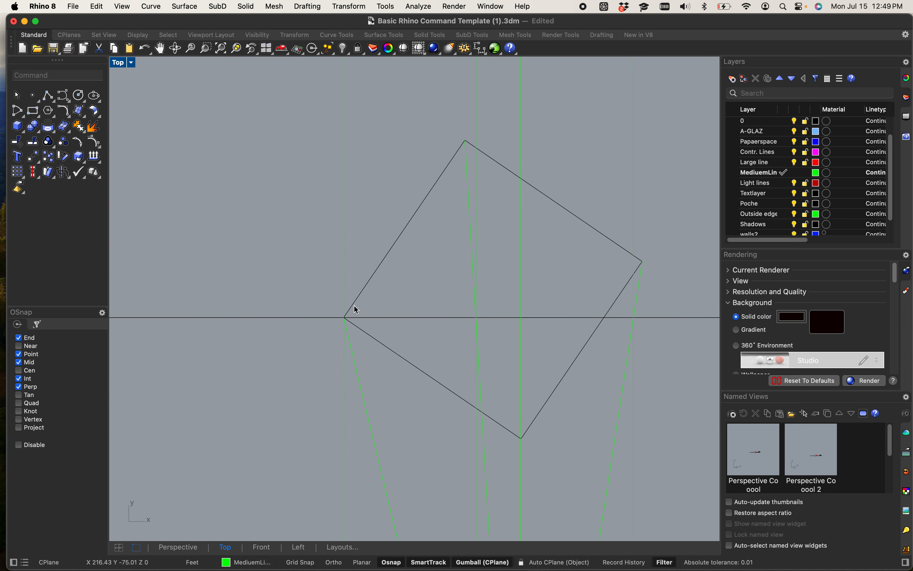
- Draw a circle and move it so it surrounds the square's leftmost corner on the upper horizontal line
text(Circle)
key(Return)
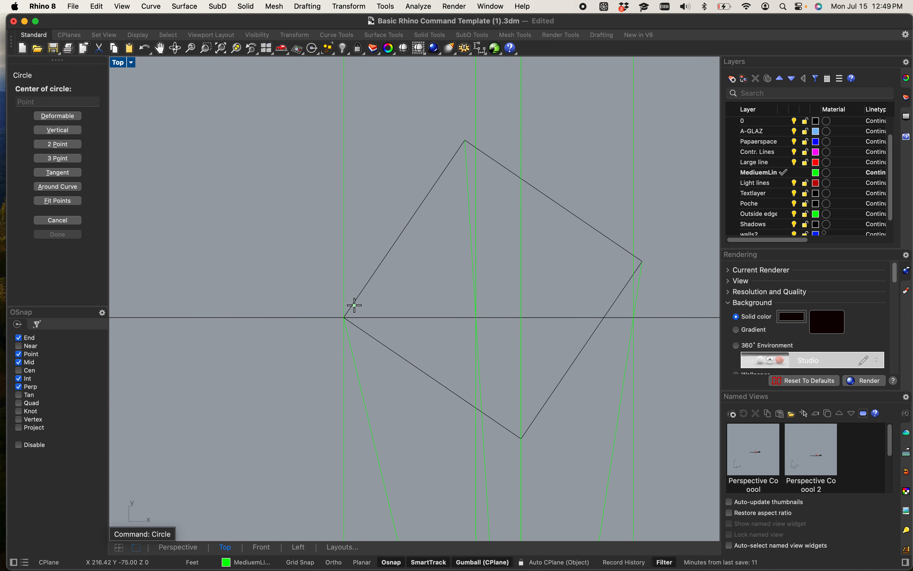
click(303, 282)
click(365, 357)
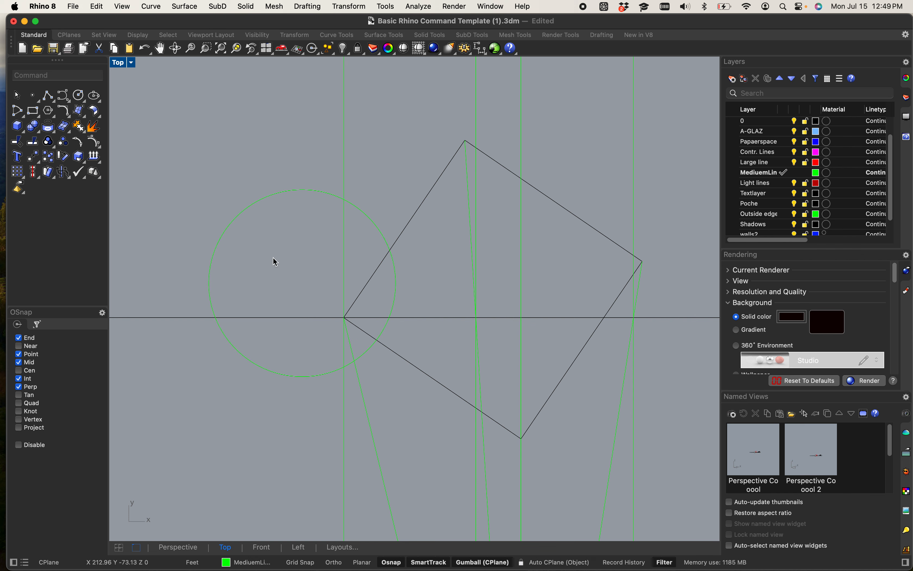
click(238, 212)
drag(234, 224, 274, 255)
click(232, 193)
scroll(232, 193, down, 6)
scroll(247, 238, down, 3)
scroll(242, 264, up, 5)
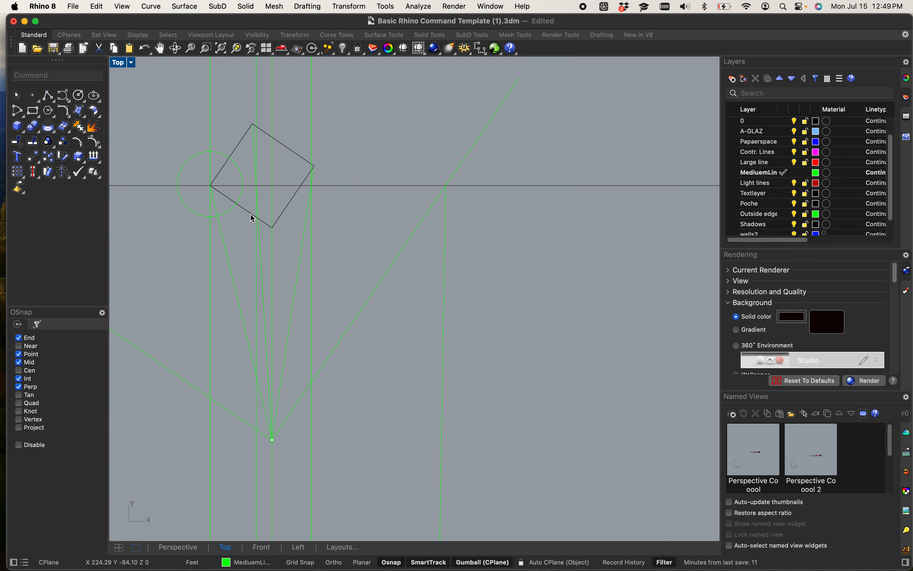
- Draw a line from the left vanishing point on the horizon to where the leftmost corner's vertical line crosses the ground line
scroll(253, 300, down, 5)
right_drag(256, 346, 293, 322)
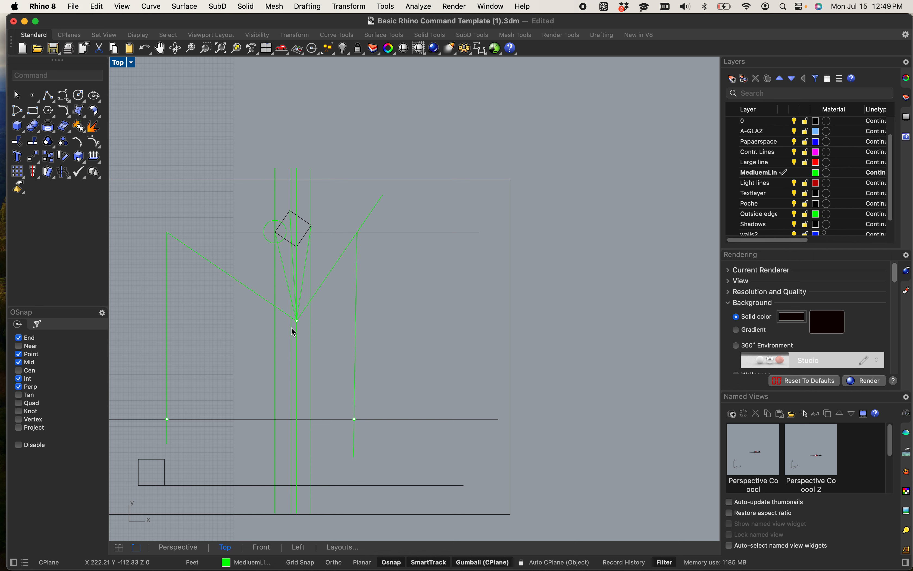
scroll(310, 300, down, 4)
right_drag(310, 301, 373, 282)
scroll(373, 282, up, 8)
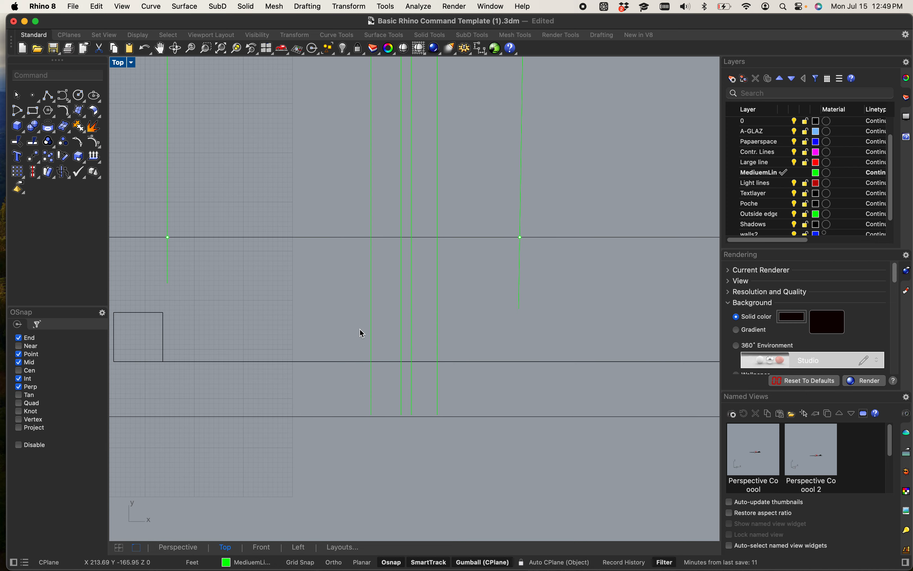
text(ine)
key(Return)
scroll(188, 295, up, 3)
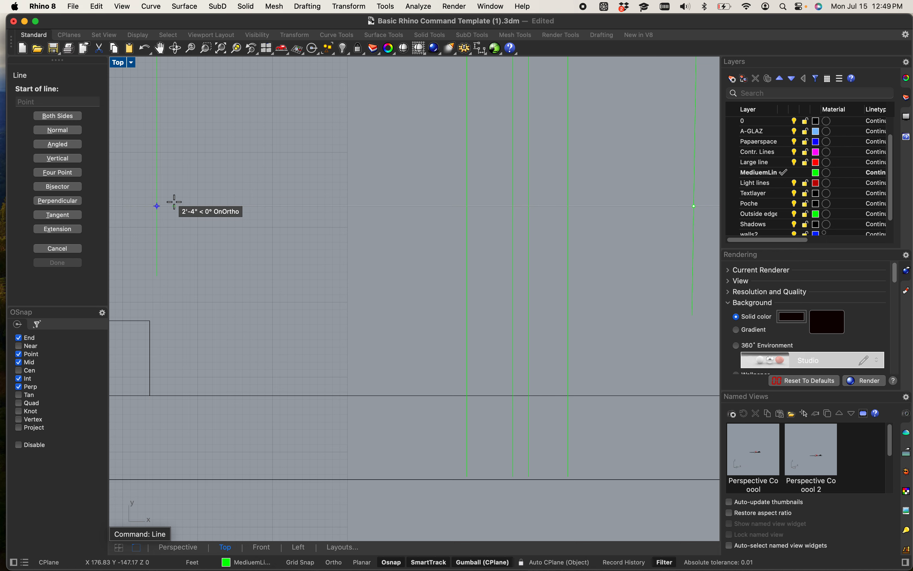
click(157, 206)
scroll(252, 253, down, 5)
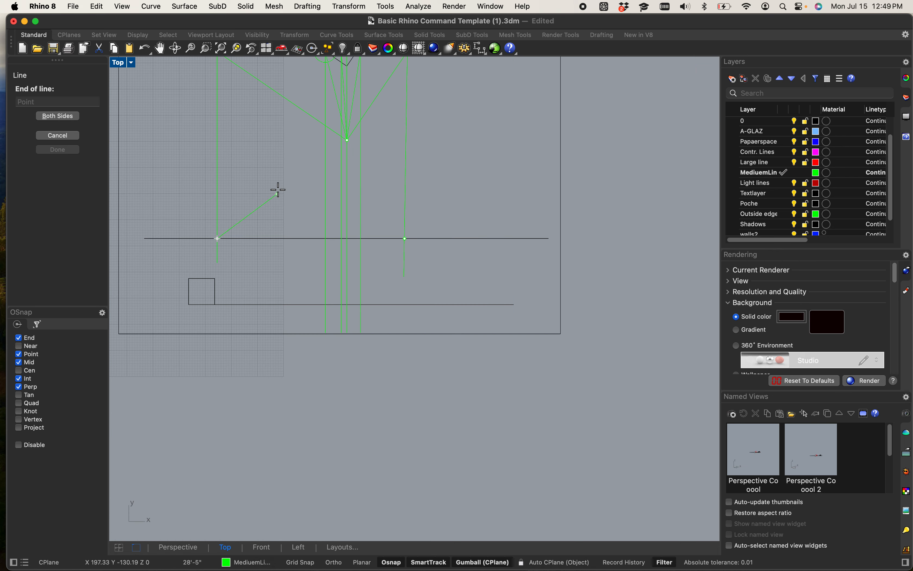
right_drag(277, 189, 291, 343)
scroll(330, 239, up, 5)
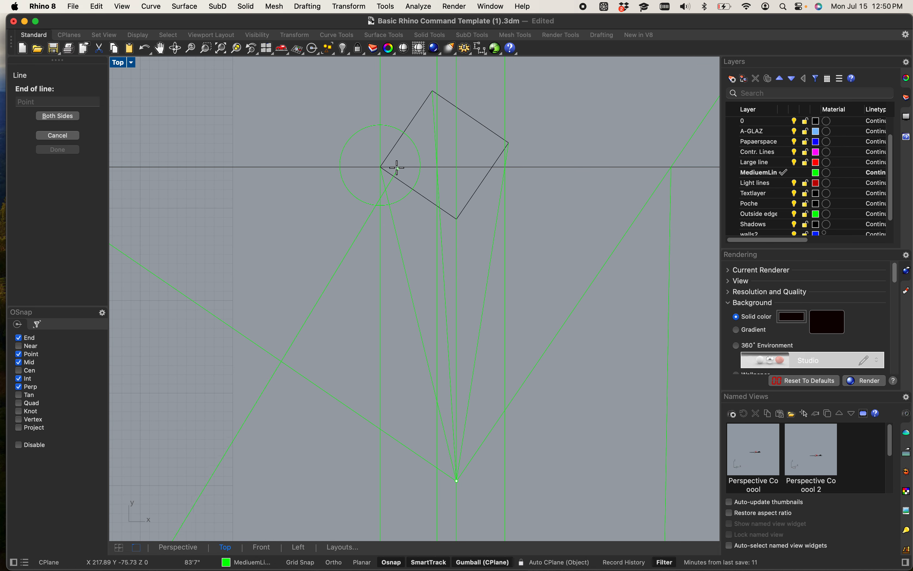
scroll(388, 162, down, 4)
scroll(387, 494, up, 4)
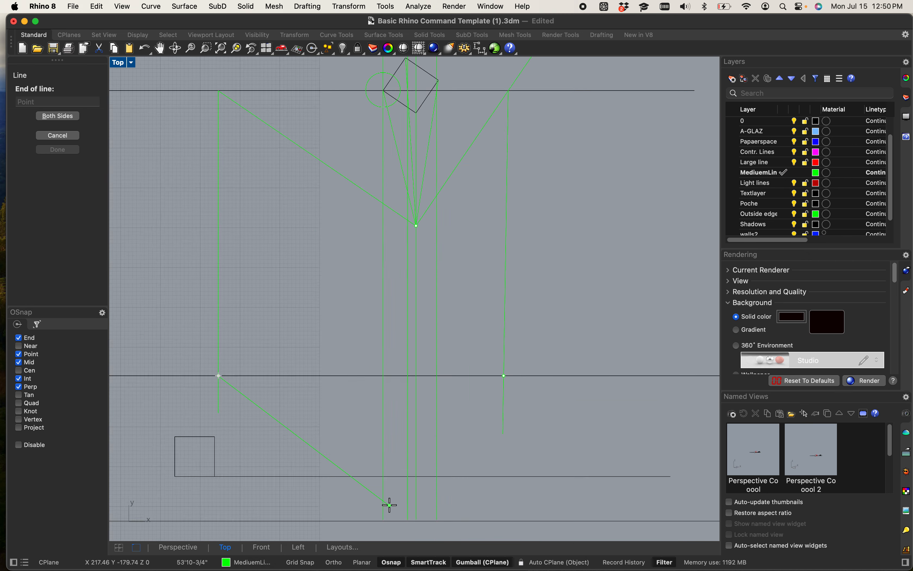
click(371, 422)
scroll(440, 453, down, 4)
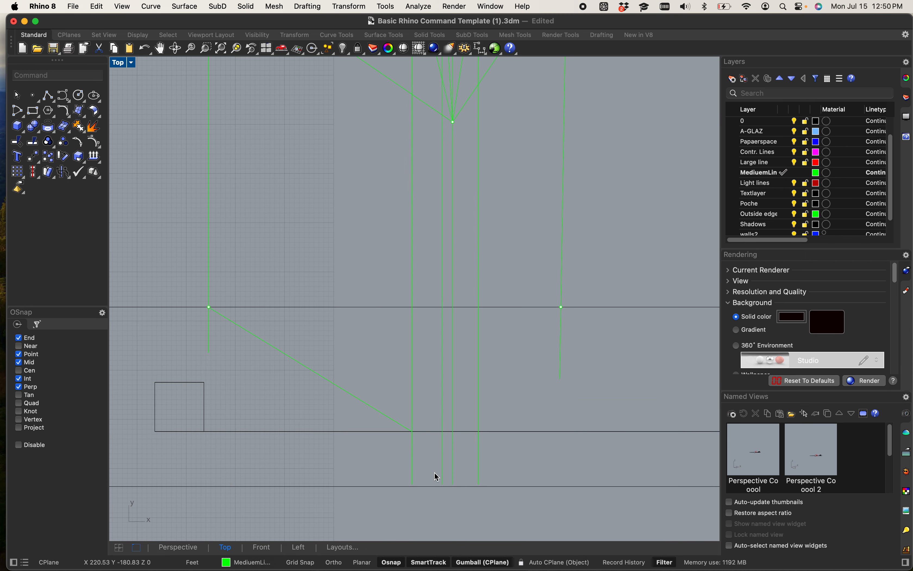
scroll(244, 325, up, 4)
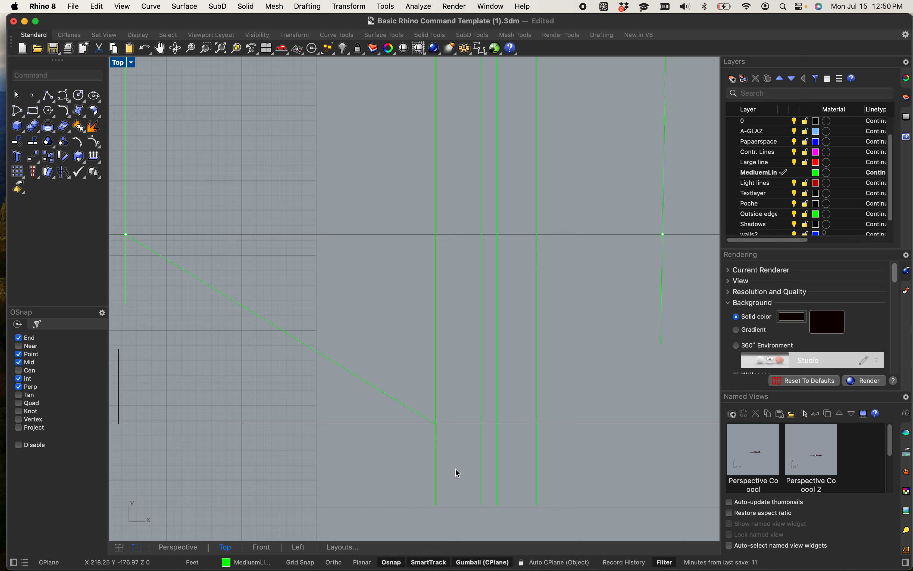
key(Return)
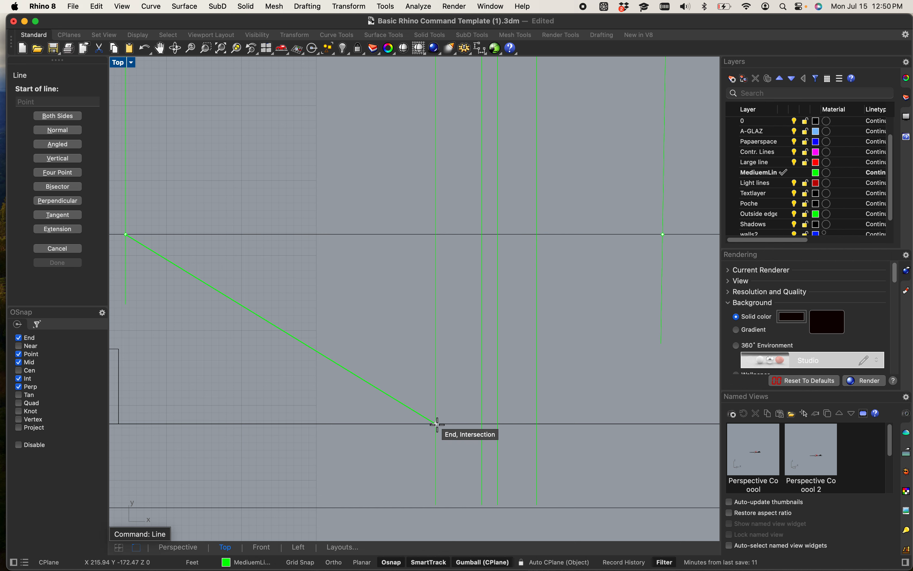
click(438, 424)
right_drag(615, 411, 560, 406)
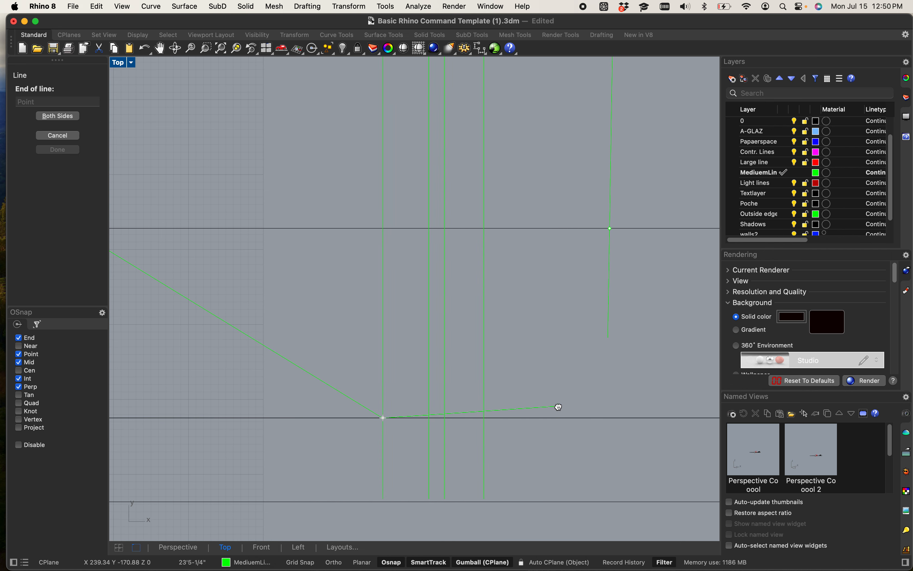
key(Escape)
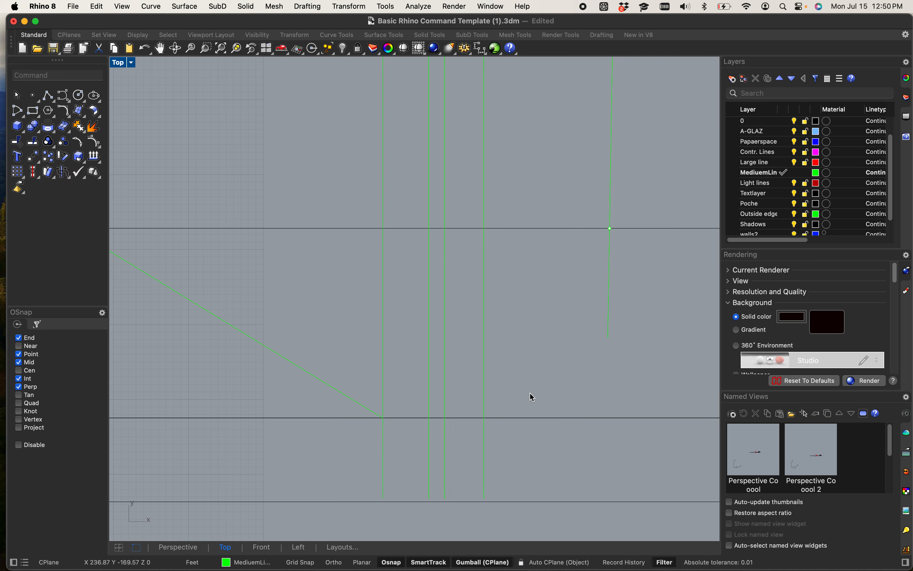
- Draw a line from the right vanishing point to where the rightmost vertical projection line crosses the ground line
scroll(521, 389, down, 5)
right_drag(510, 303, 510, 392)
scroll(485, 212, up, 12)
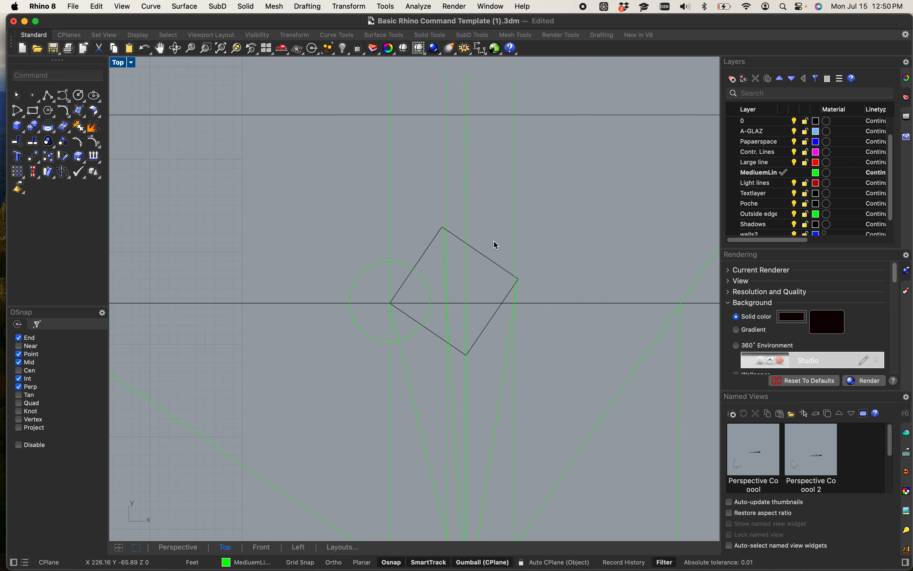
scroll(516, 307, up, 12)
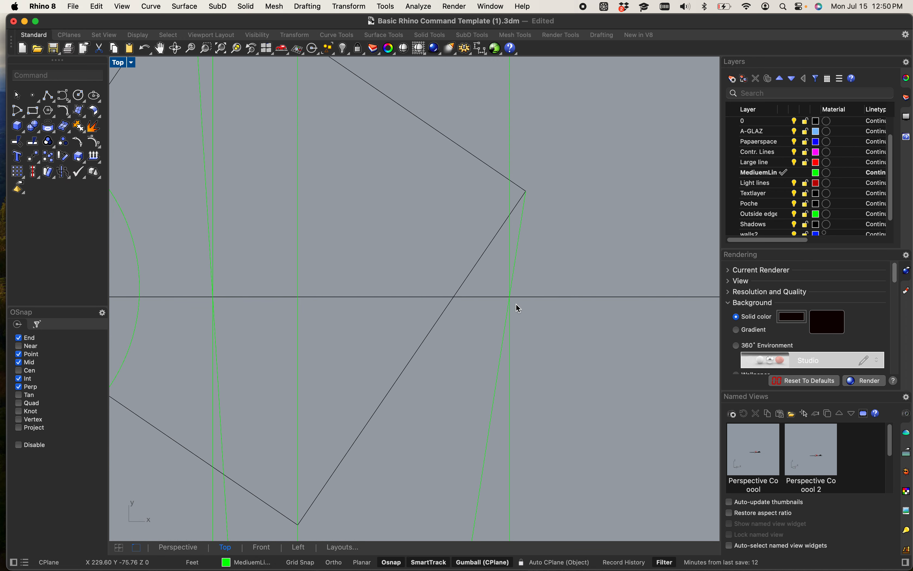
scroll(510, 306, down, 20)
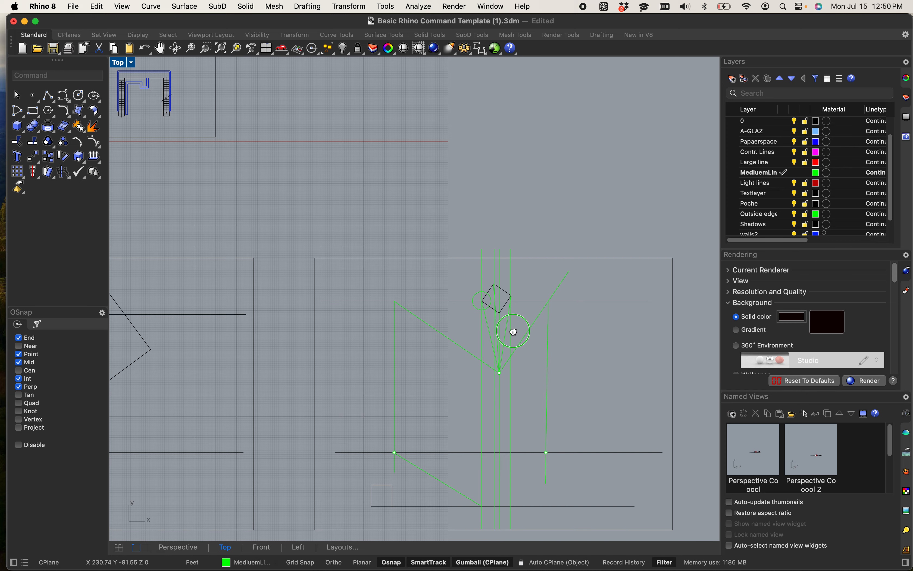
right_drag(512, 330, 493, 227)
scroll(500, 383, up, 12)
right_drag(500, 420, 494, 377)
key(Return)
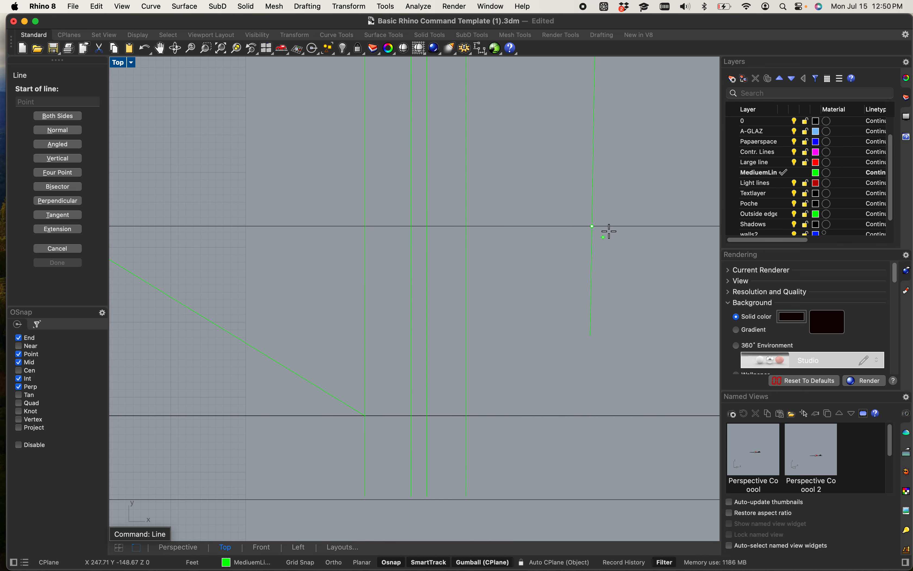
click(592, 225)
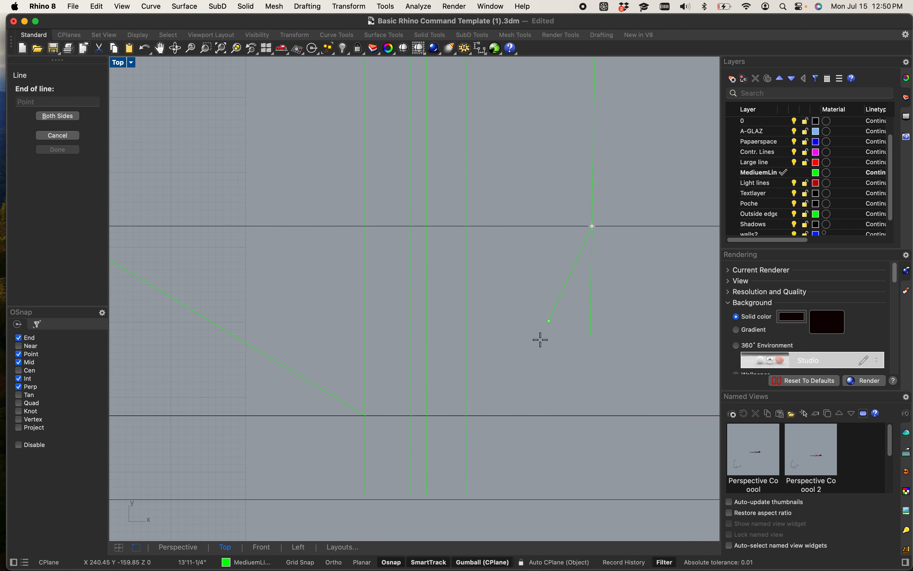
scroll(467, 415, up, 5)
click(466, 410)
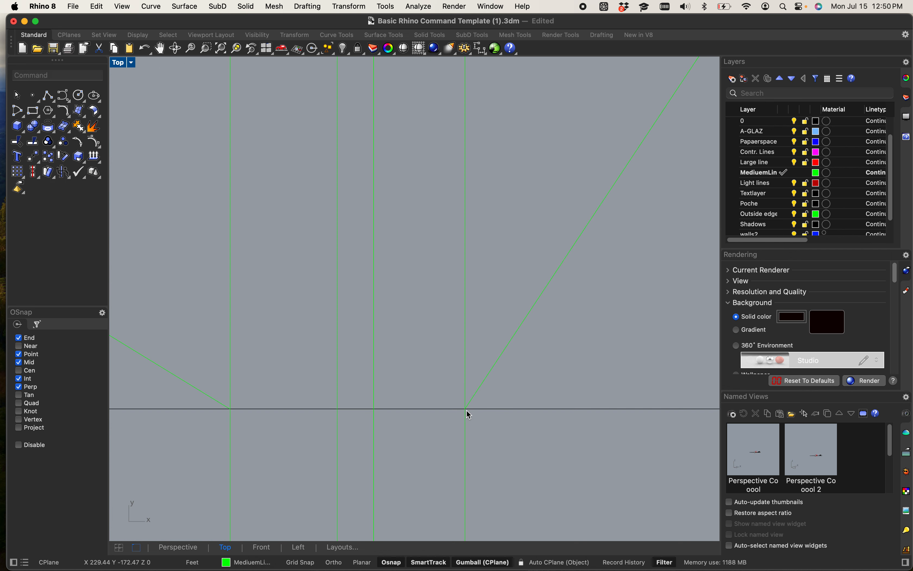
- Draw a horizontal height line from the elevation square's upper-right corner to the leftmost corner's vertical projection line
scroll(467, 410, down, 5)
scroll(230, 397, up, 3)
key(Return)
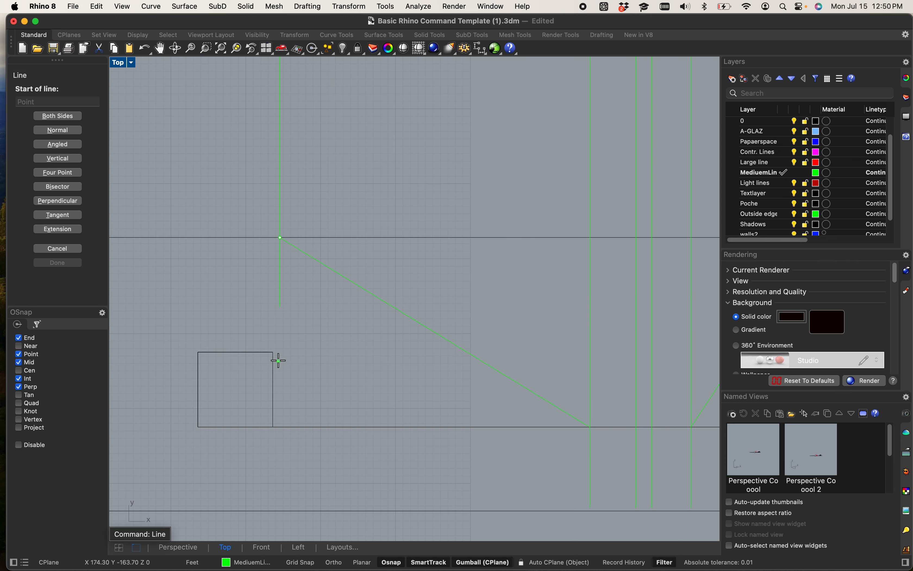
click(274, 353)
scroll(275, 353, down, 4)
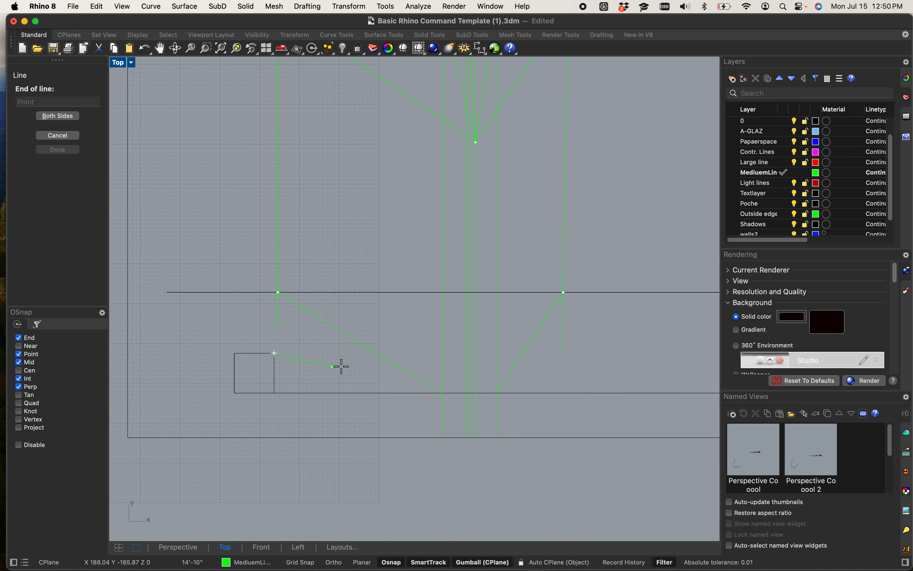
scroll(444, 358, up, 3)
click(437, 348)
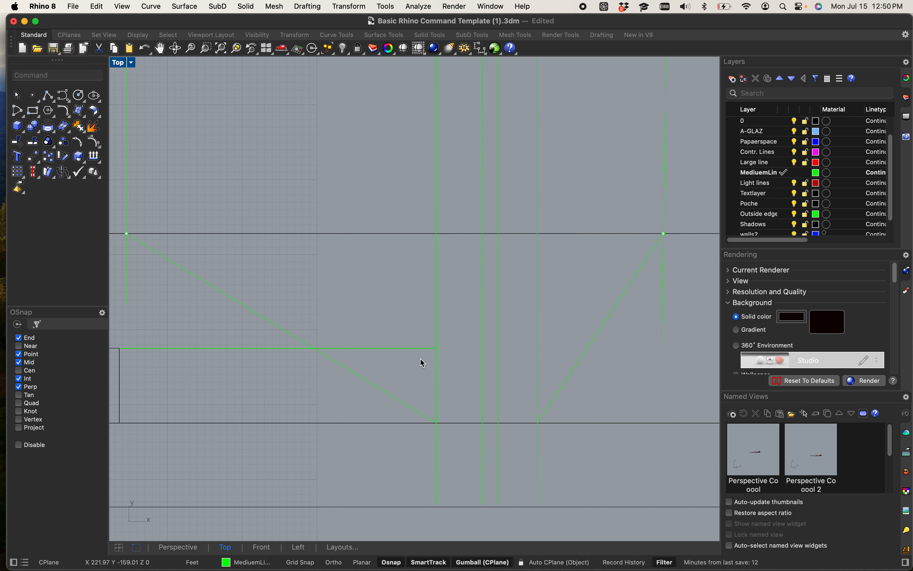
- Connect the height line's right end to the left vanishing point with a line
key(Return)
click(437, 349)
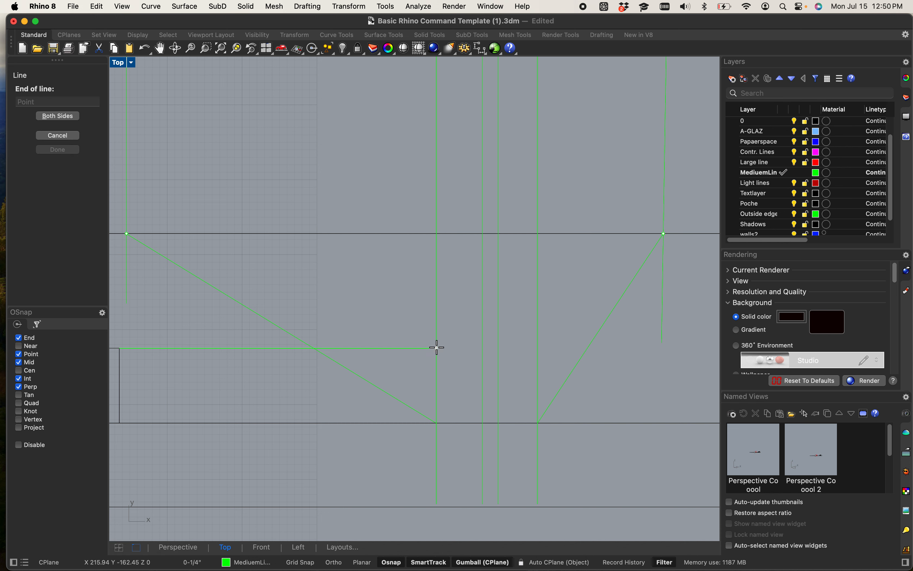
click(127, 234)
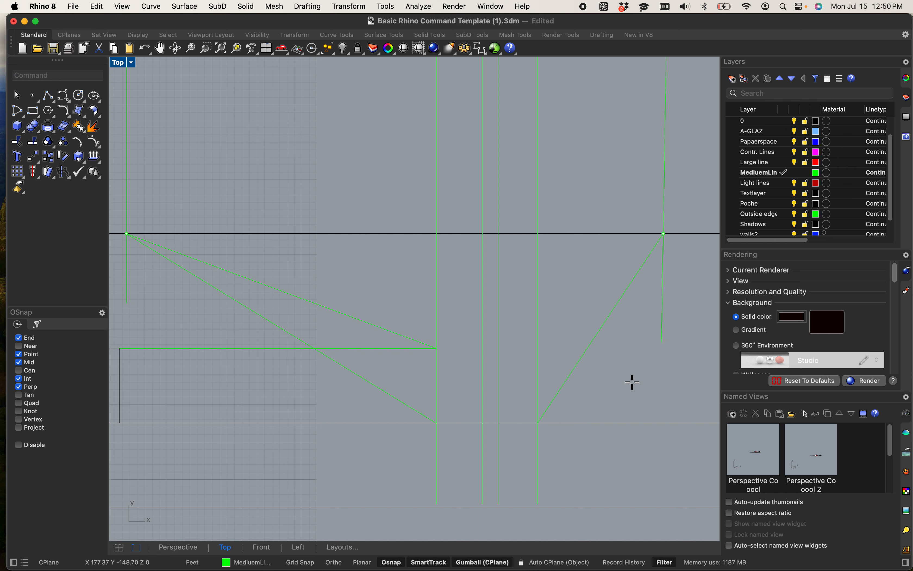
key(Return)
click(437, 349)
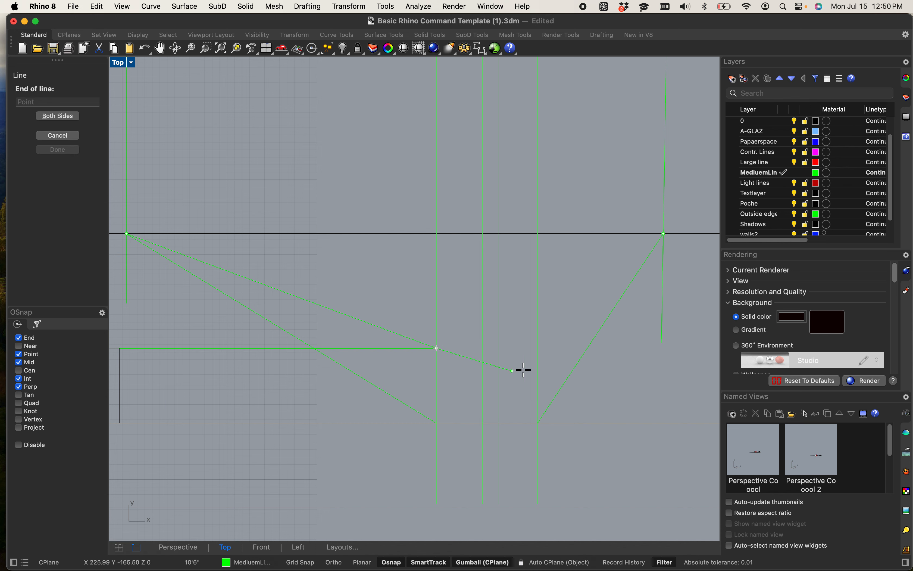
key(Escape)
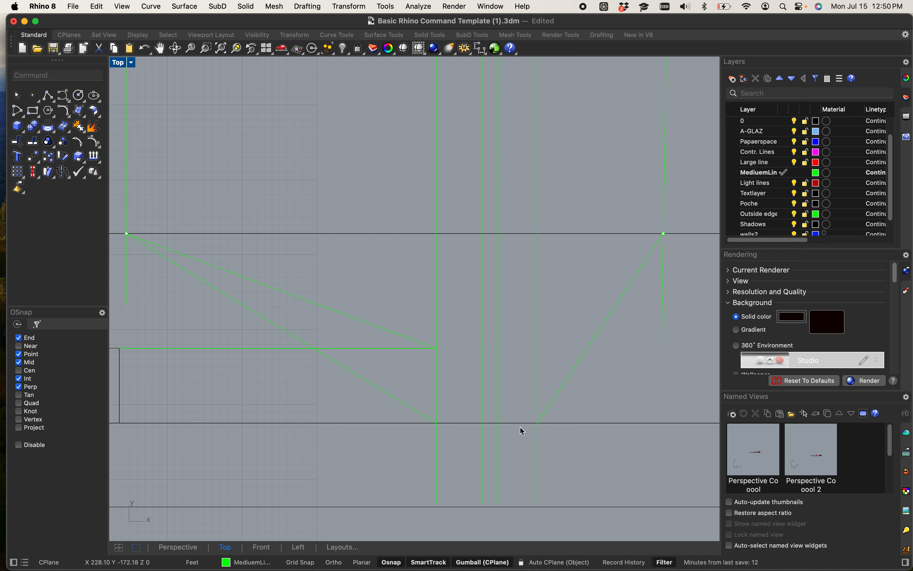
key(Return)
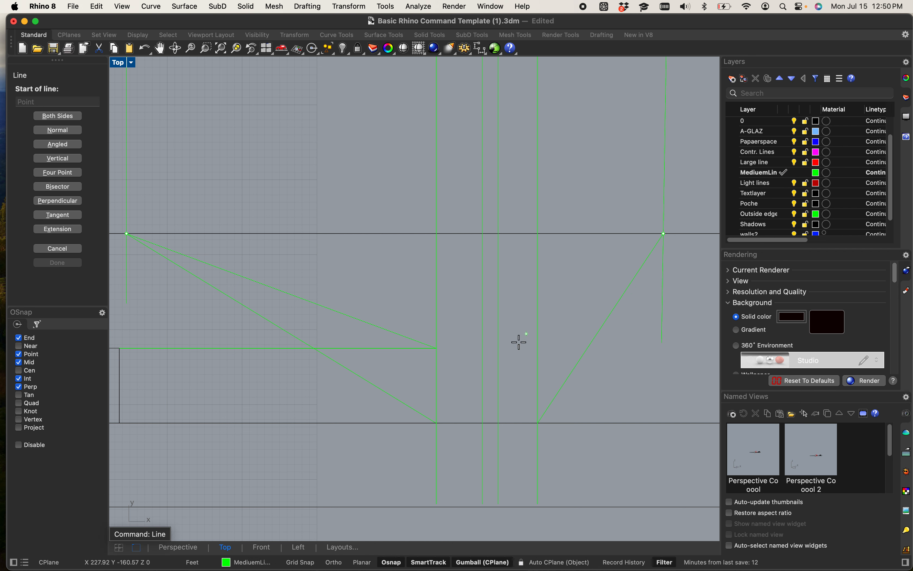
key(Escape)
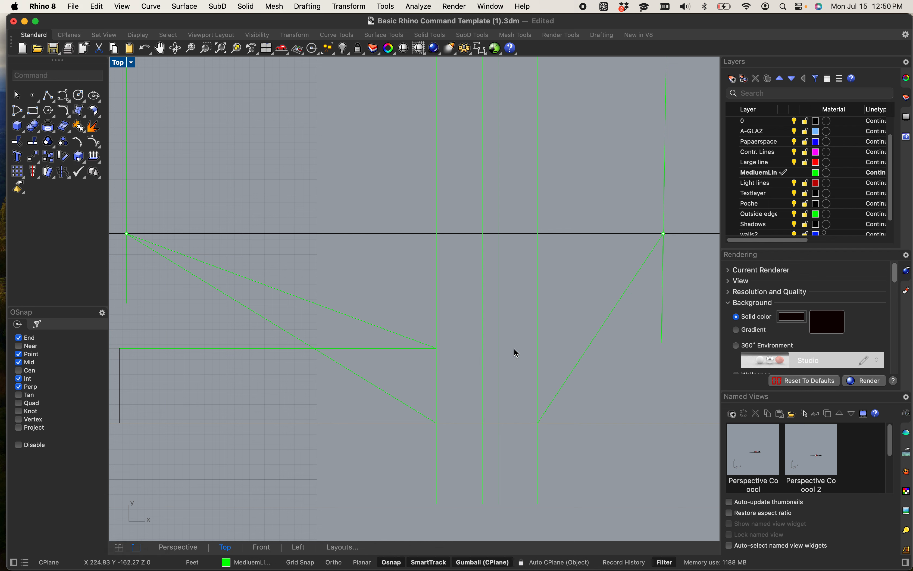
- Extend the horizontal height line to the rightmost vertical projection line
click(539, 349)
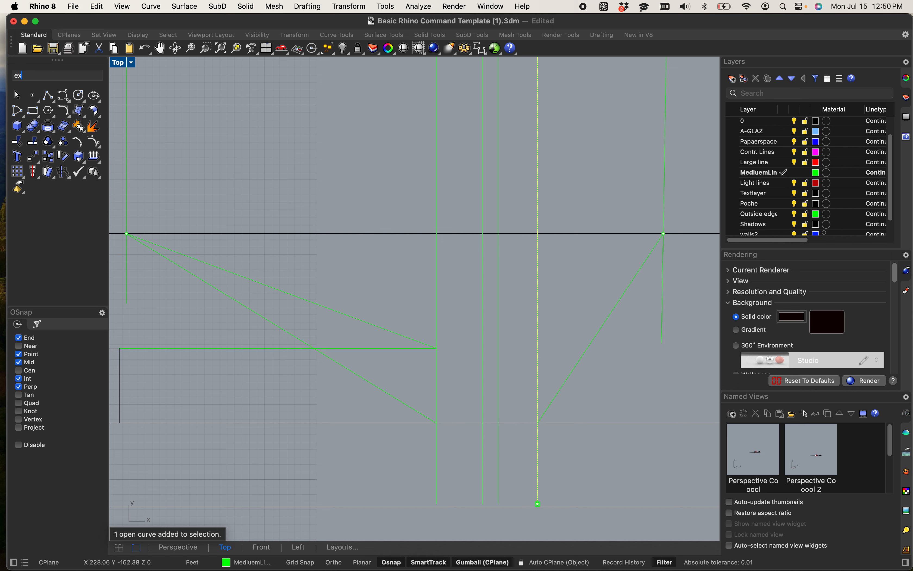
key(Return)
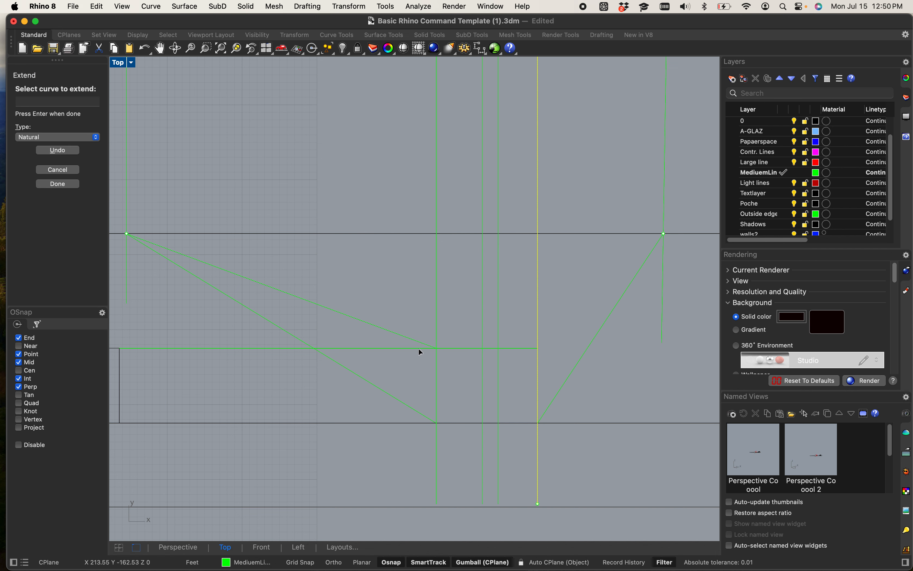
- Draw a line from the horizontal height line's right end at the rightmost projection line to the right vanishing point
scroll(418, 347, down, 2)
key(Escape)
scroll(496, 361, up, 2)
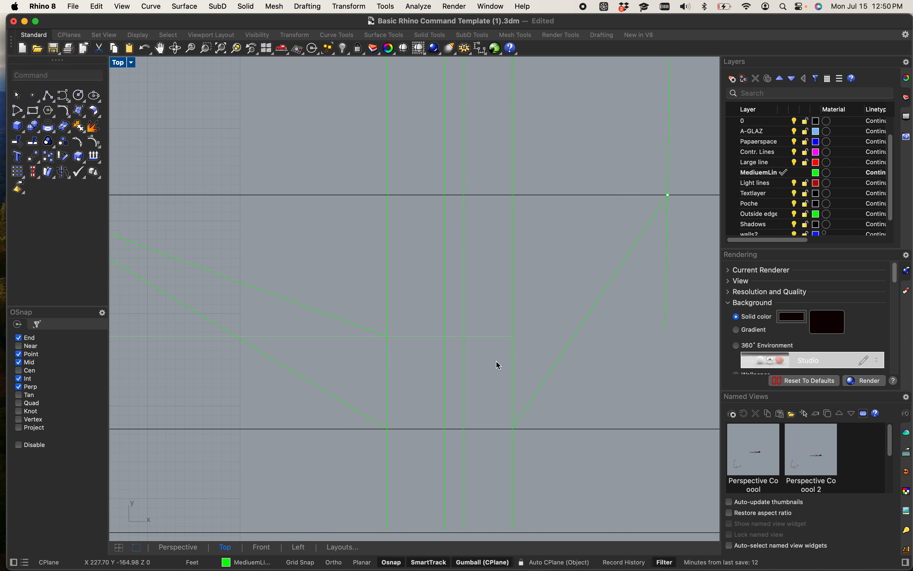
text(line)
key(Return)
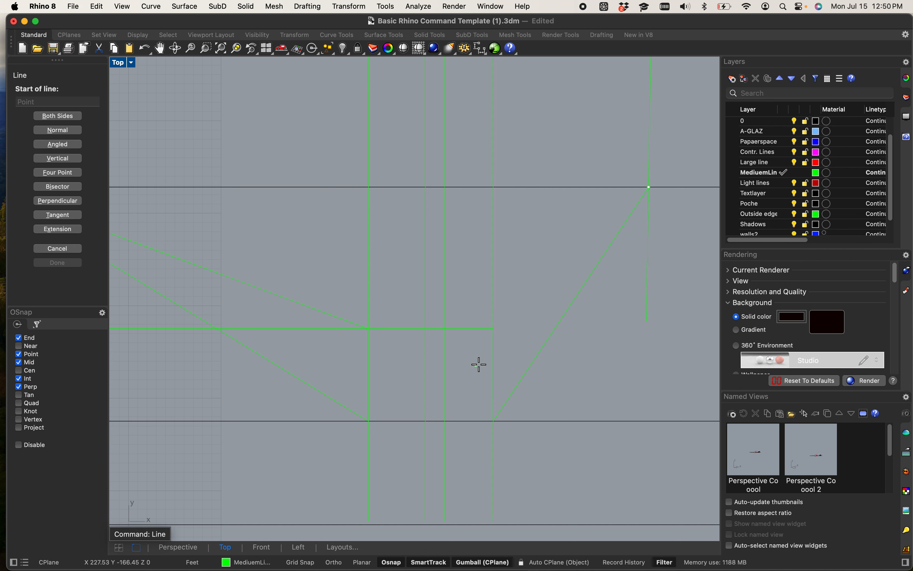
click(494, 329)
click(649, 187)
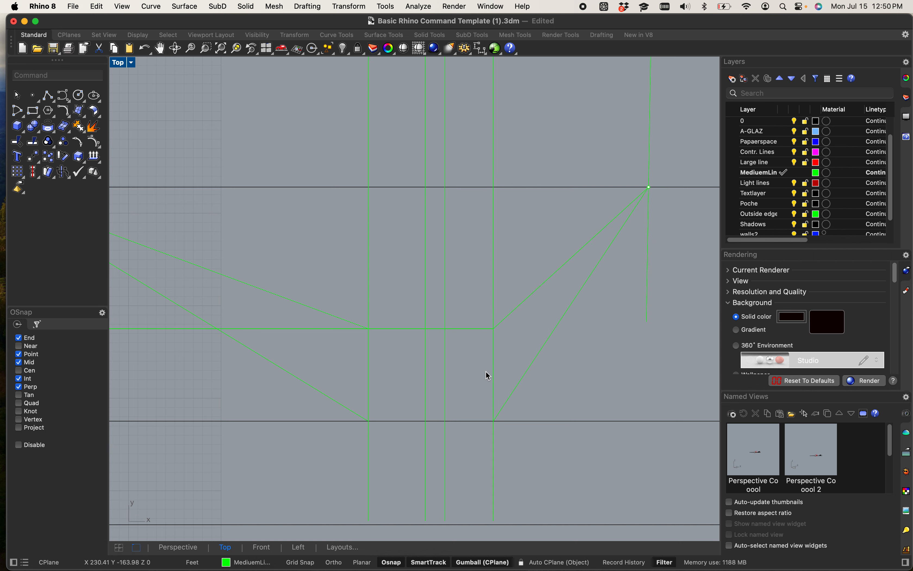
- Fillet the two ground-level vanishing lines with radius 0 so they meet at a corner below the ground line
right_drag(472, 396, 530, 364)
scroll(449, 395, down, 2)
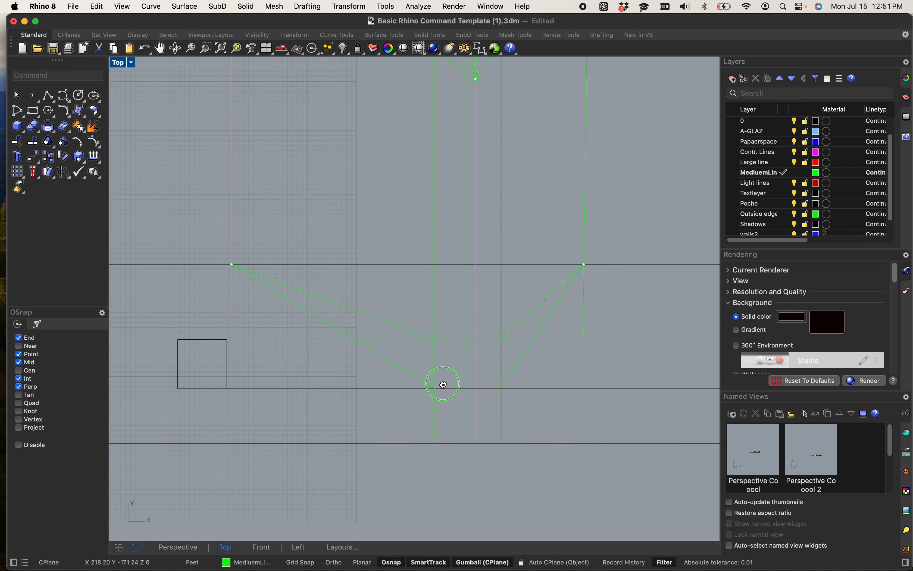
scroll(472, 363, up, 3)
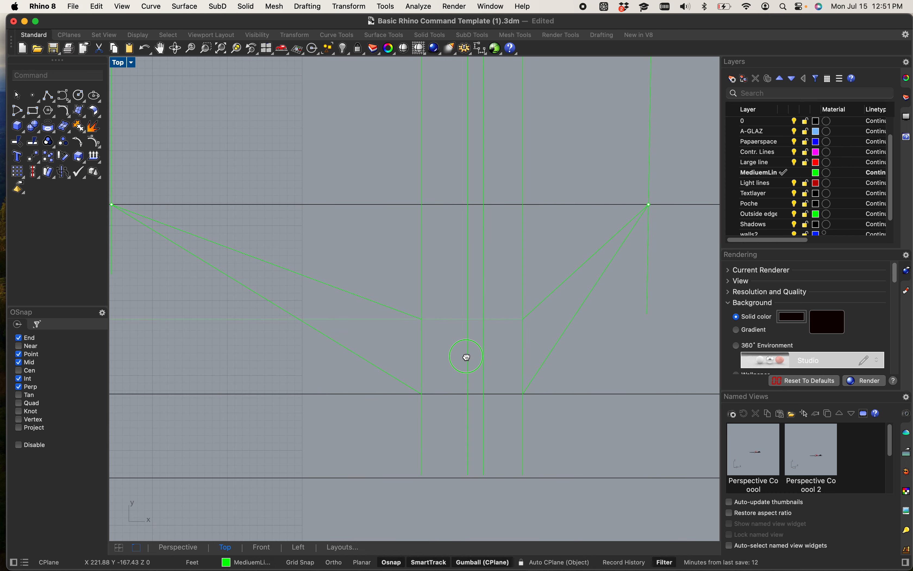
scroll(454, 400, down, 3)
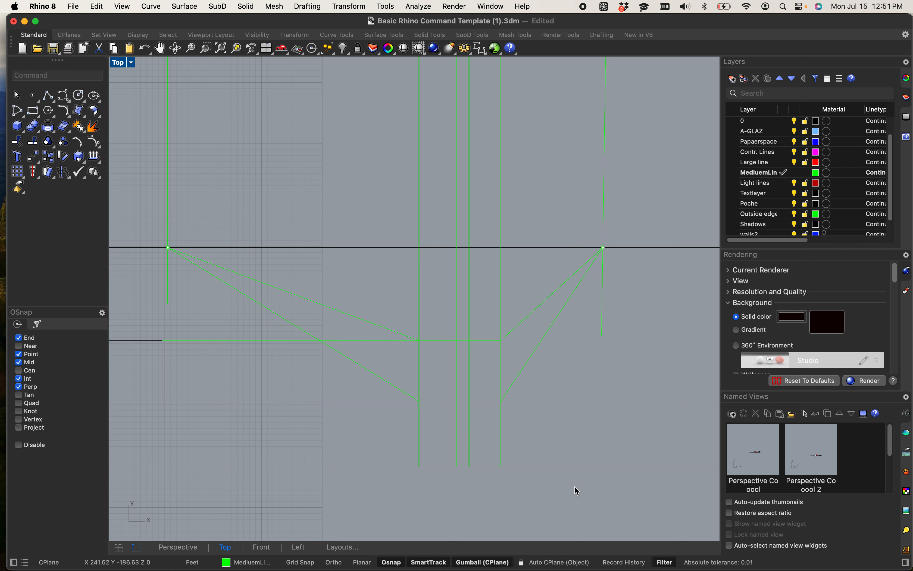
scroll(589, 489, up, 4)
right_drag(281, 319, 398, 383)
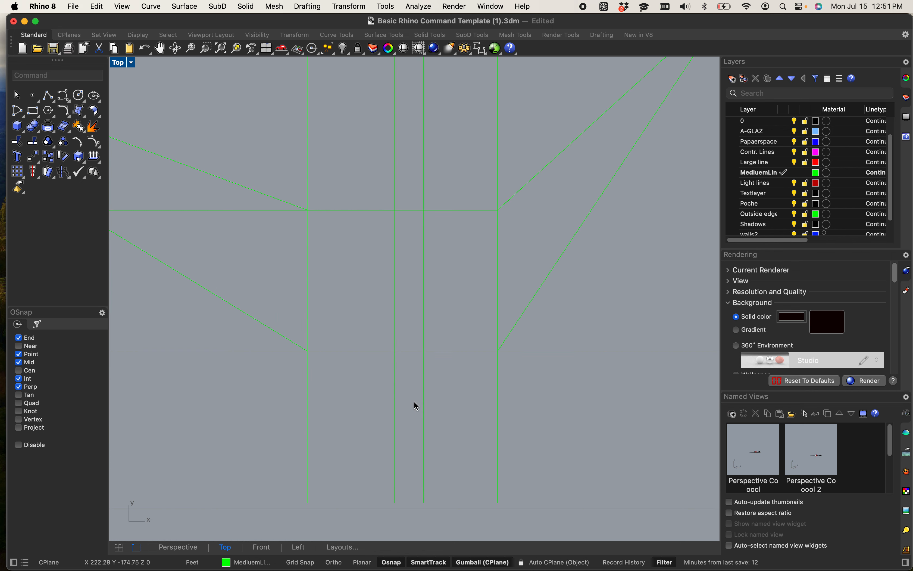
scroll(399, 413, down, 3)
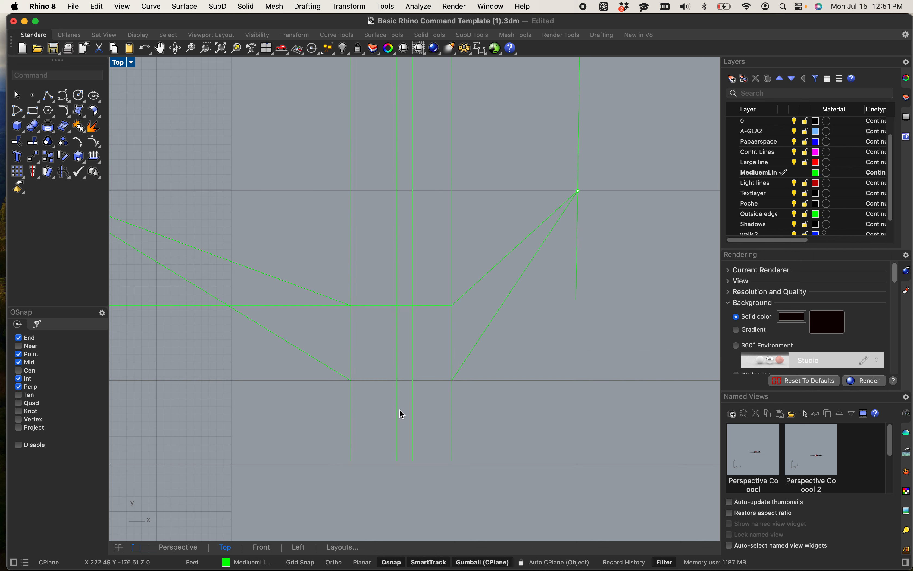
text(Fillet)
key(Return)
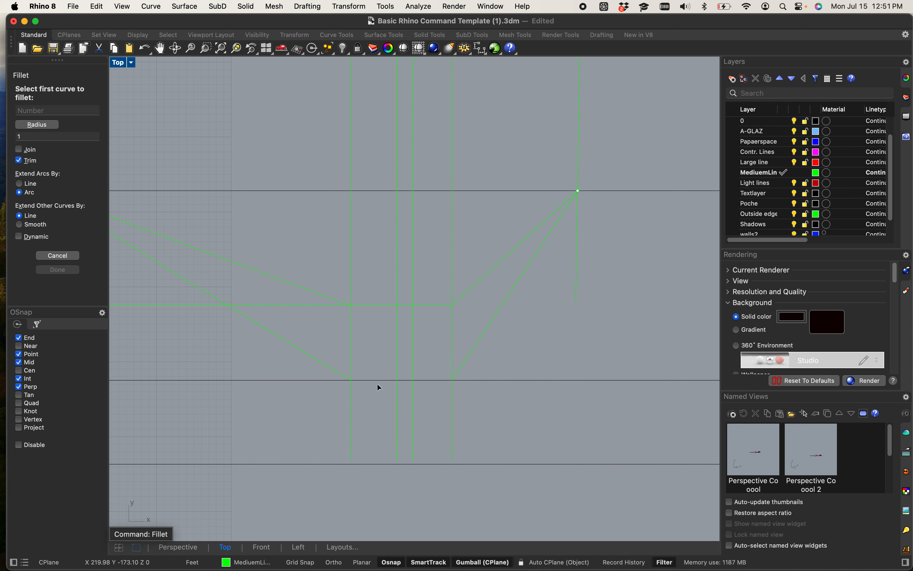
click(34, 136)
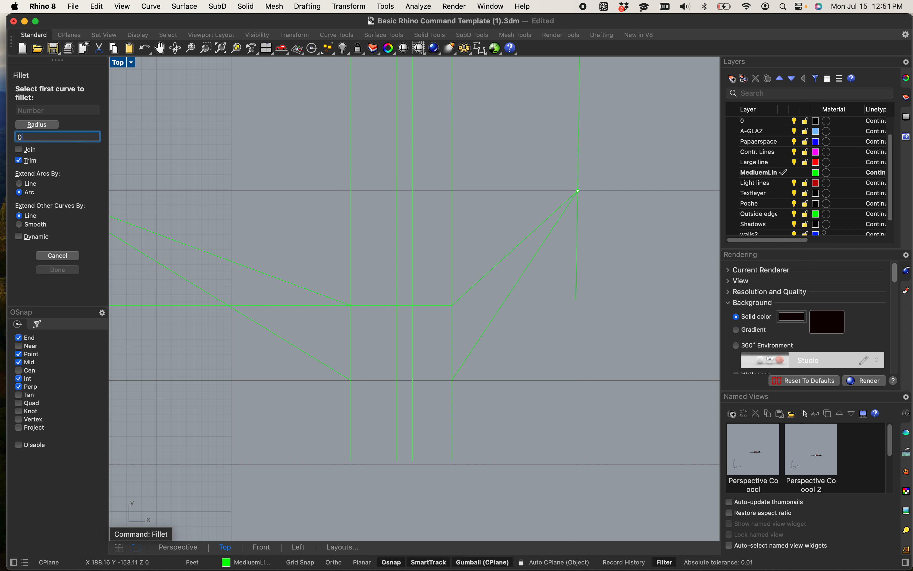
key(Return)
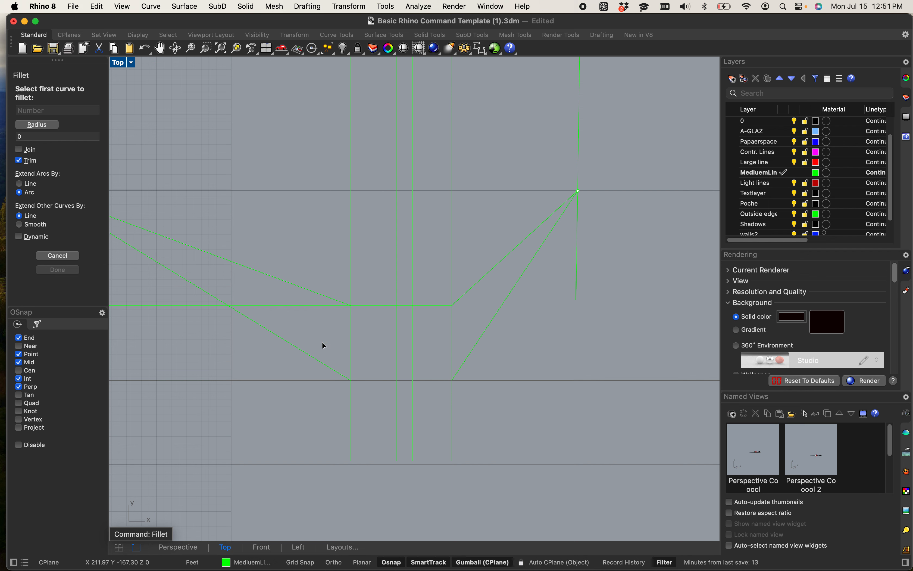
click(314, 357)
click(471, 352)
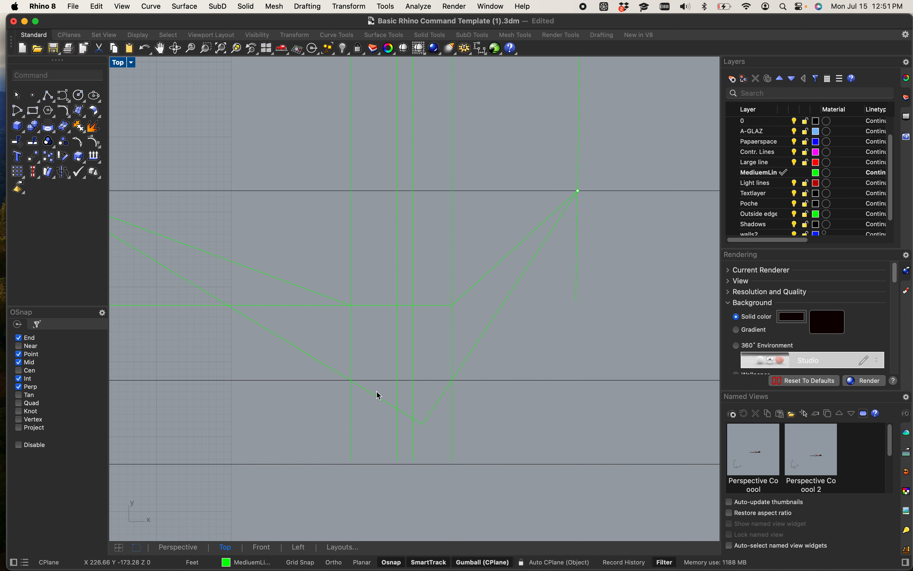
- Fillet the two height-level vanishing lines with radius 0 so they meet below the horizontal height line
key(Return)
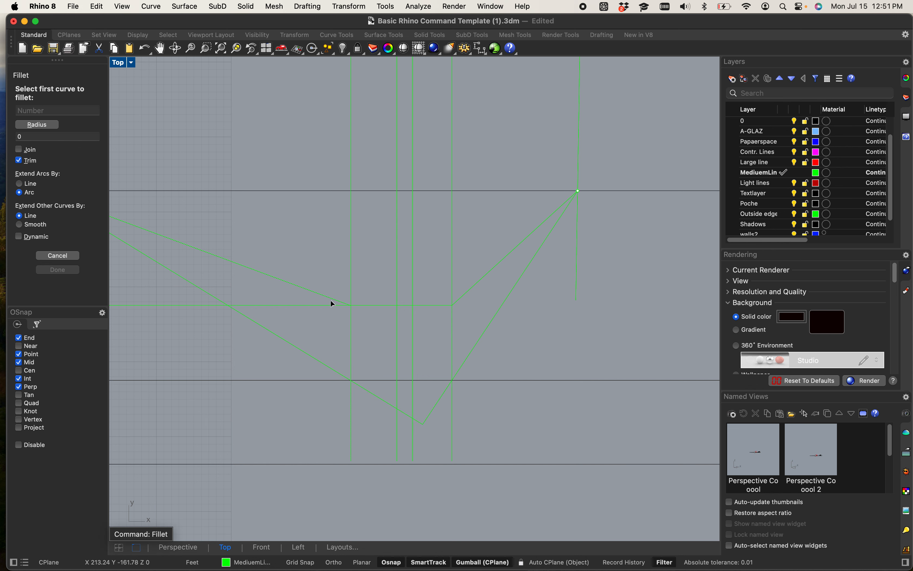
click(331, 301)
click(477, 288)
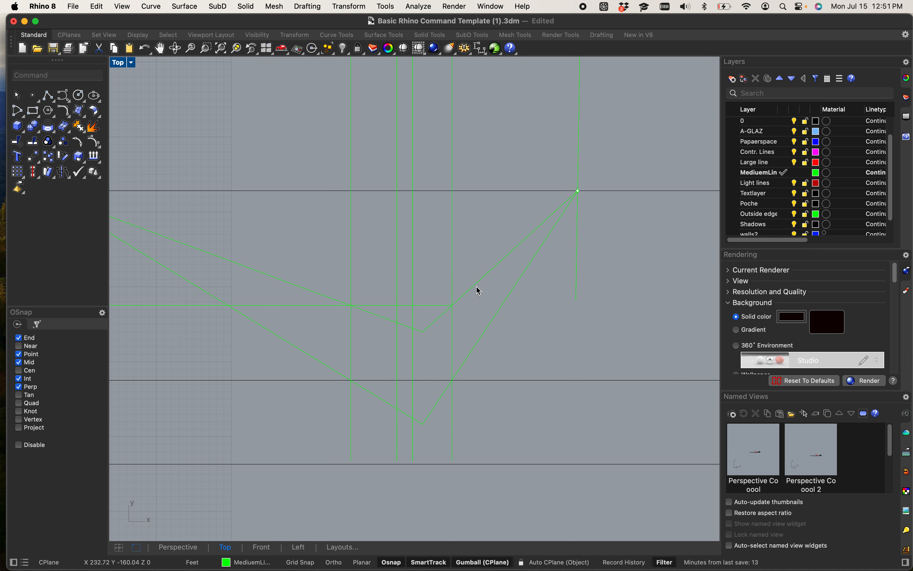
scroll(411, 346, up, 5)
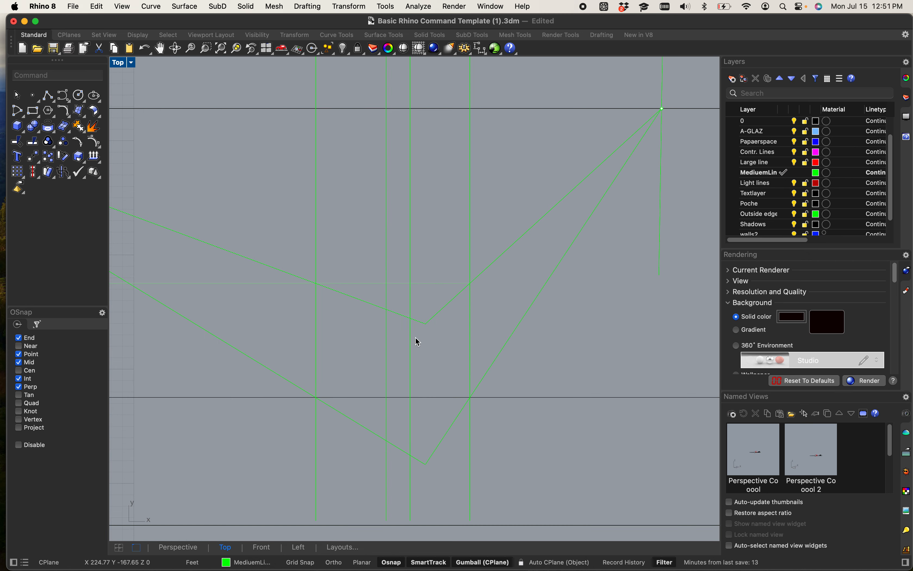
- Examine how the rotated plan square's corners and their projection lines relate to the meeting points of the vanishing lines
scroll(416, 341, down, 4)
scroll(414, 335, down, 12)
right_drag(416, 328, 428, 437)
scroll(425, 239, up, 11)
mouse_move(424, 232)
right_down()
mouse_move(430, 318)
mouse_move(431, 232)
right_up()
scroll(430, 171, up, 5)
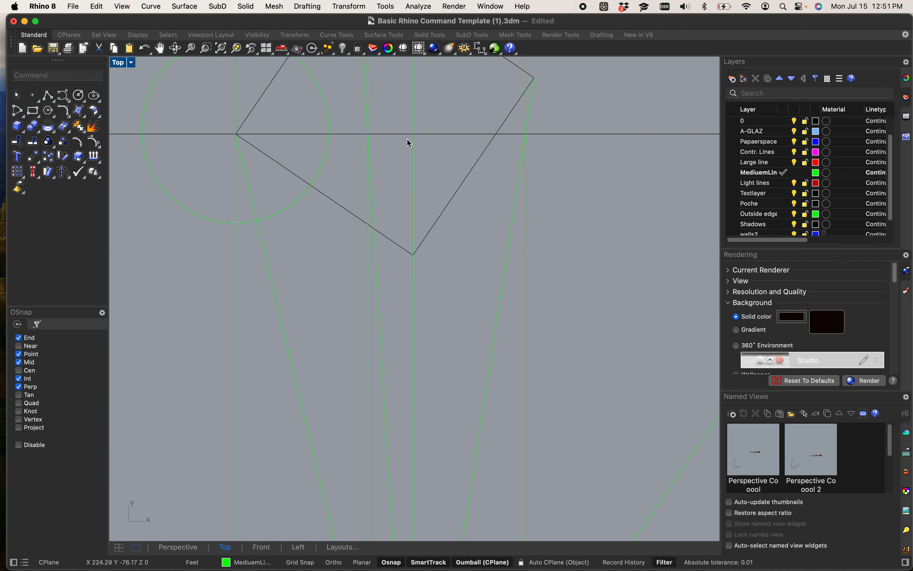
scroll(414, 152, down, 4)
scroll(413, 139, up, 3)
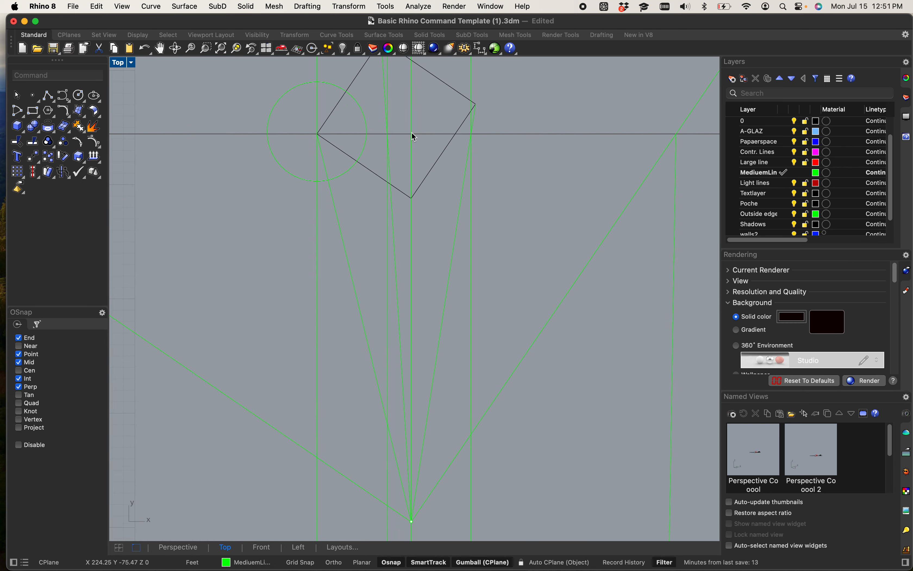
text(line)
key(Return)
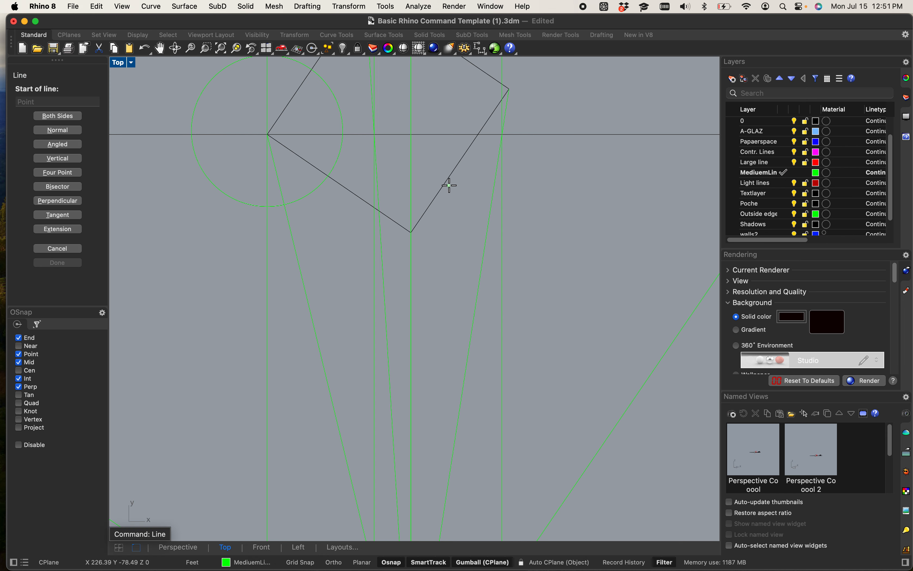
scroll(436, 231, down, 7)
scroll(416, 276, up, 5)
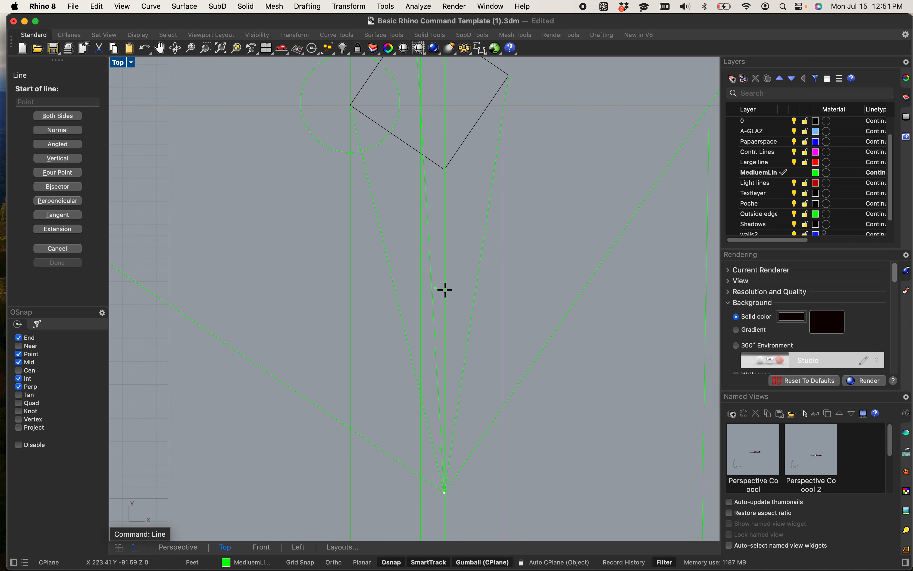
right_drag(464, 286, 442, 331)
key(Escape)
- Delete the ground-level and height-level lines that run to the right vanishing point
scroll(414, 161, up, 5)
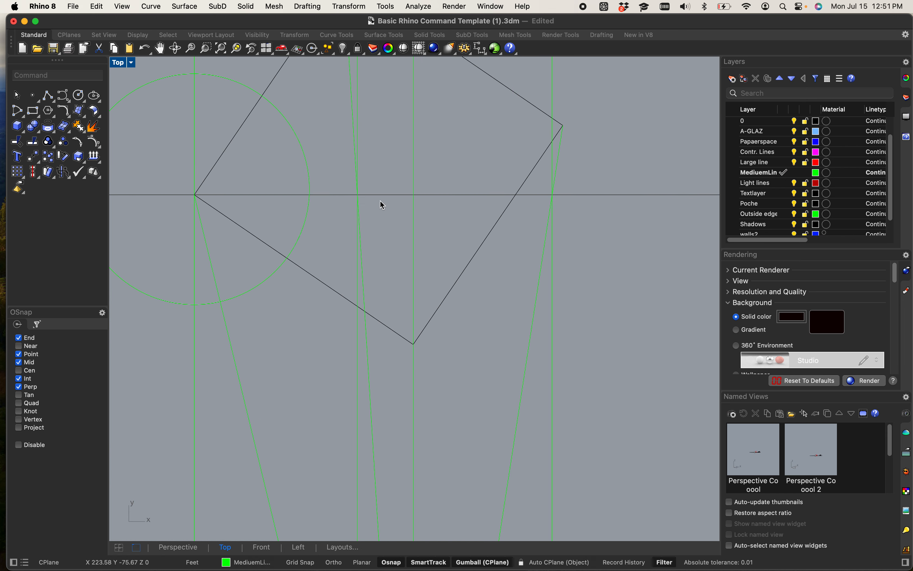
scroll(355, 194, down, 12)
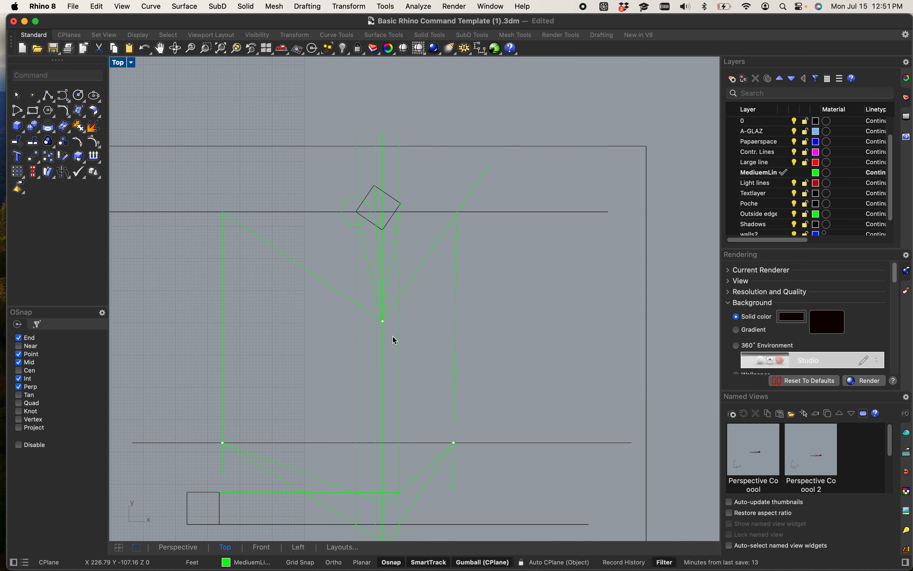
right_drag(386, 439, 389, 343)
scroll(383, 465, up, 4)
scroll(385, 470, up, 3)
scroll(394, 355, up, 4)
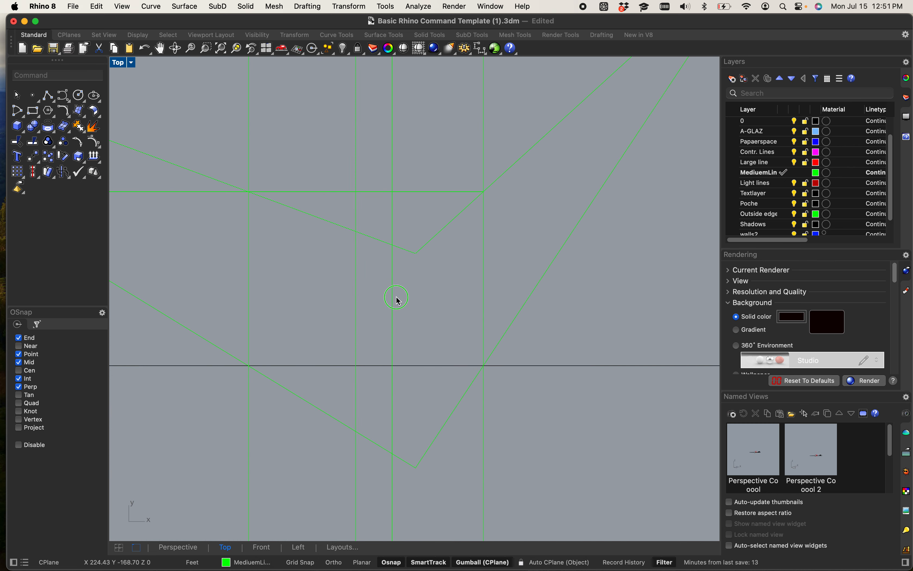
right_drag(398, 300, 402, 322)
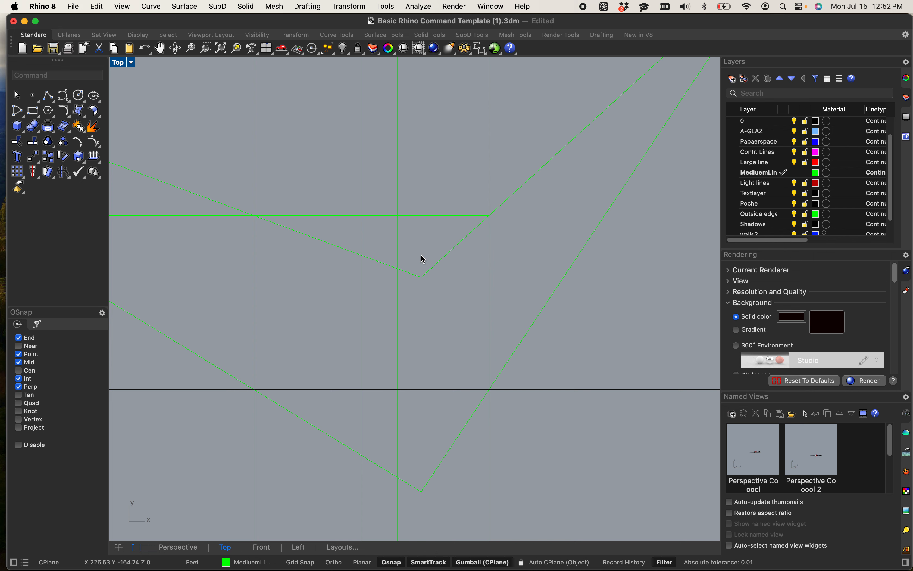
scroll(421, 255, down, 5)
drag(516, 265, 485, 187)
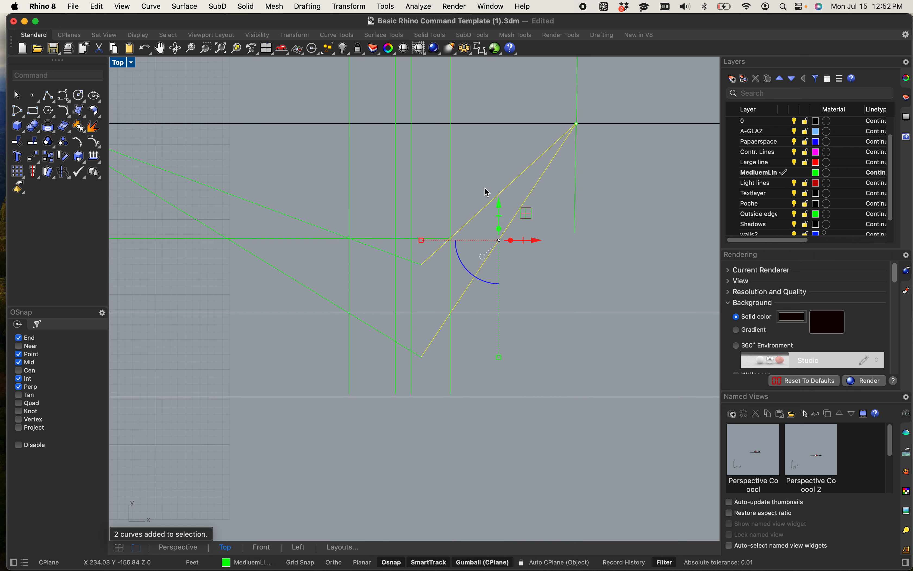
key(Delete)
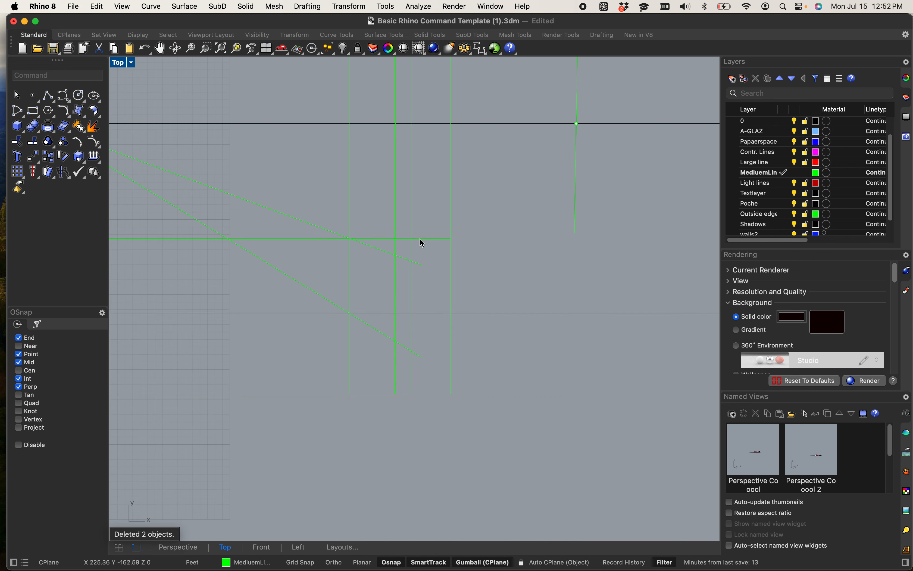
- Examine how the rotated square's lowest corner projects down through the two remaining vanishing lines, highlighting its vertical projection line
scroll(422, 239, up, 4)
scroll(478, 276, down, 6)
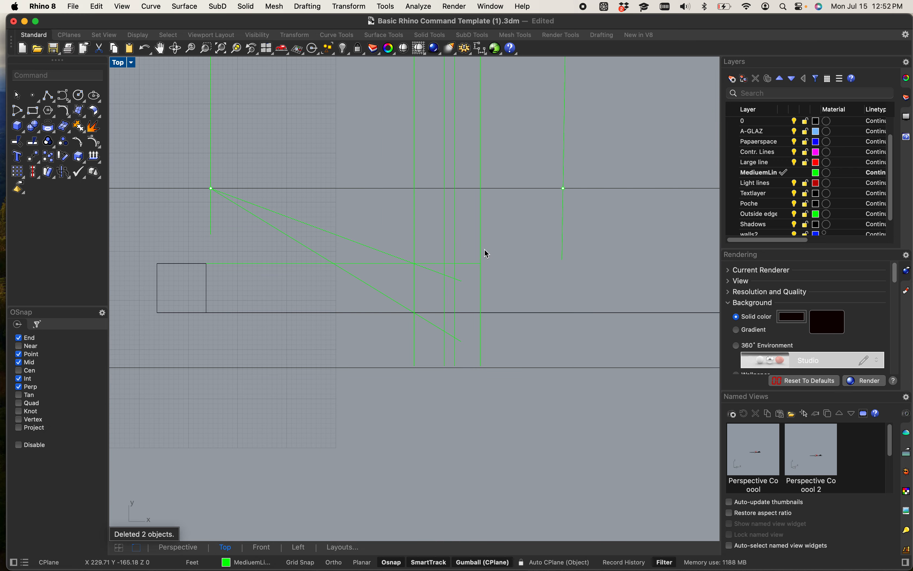
right_drag(482, 230, 480, 522)
right_drag(482, 256, 481, 343)
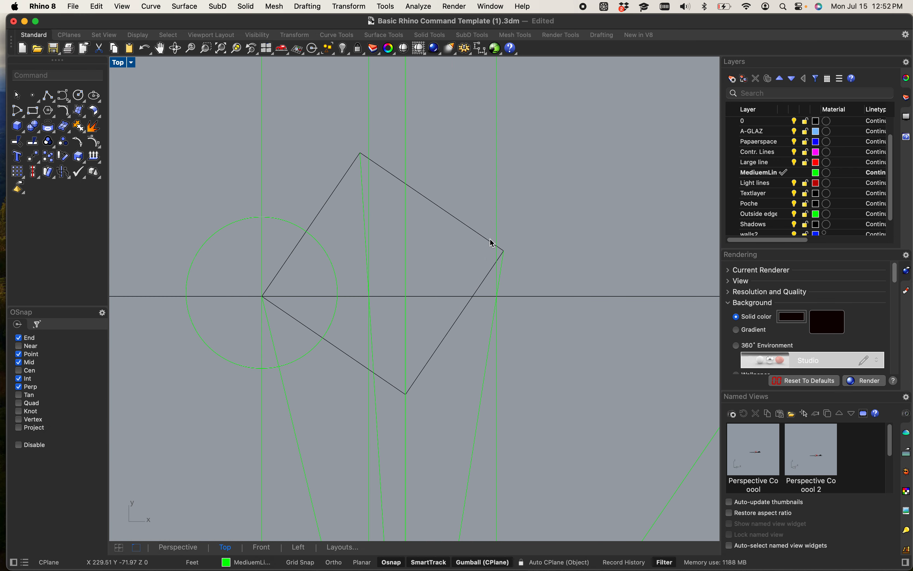
scroll(495, 260, down, 5)
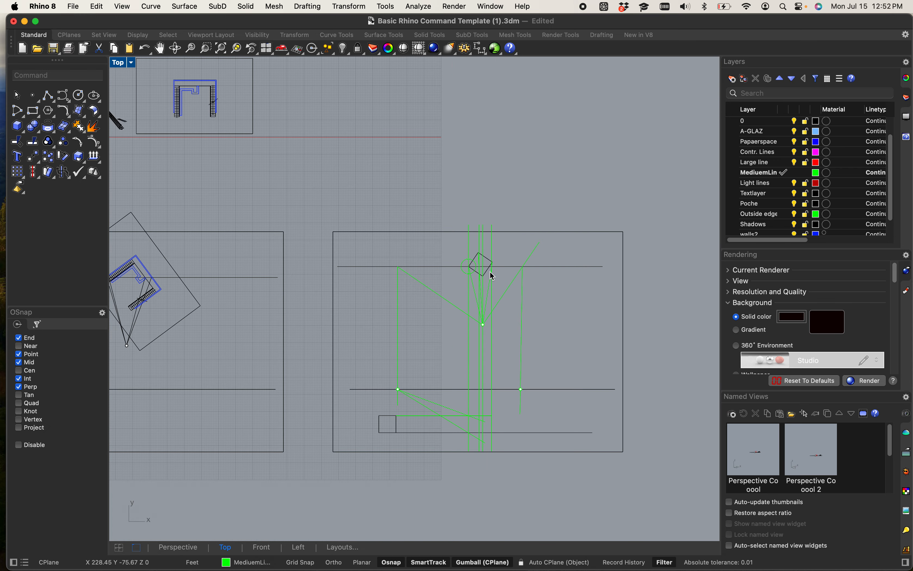
scroll(485, 264, up, 8)
scroll(483, 321, up, 5)
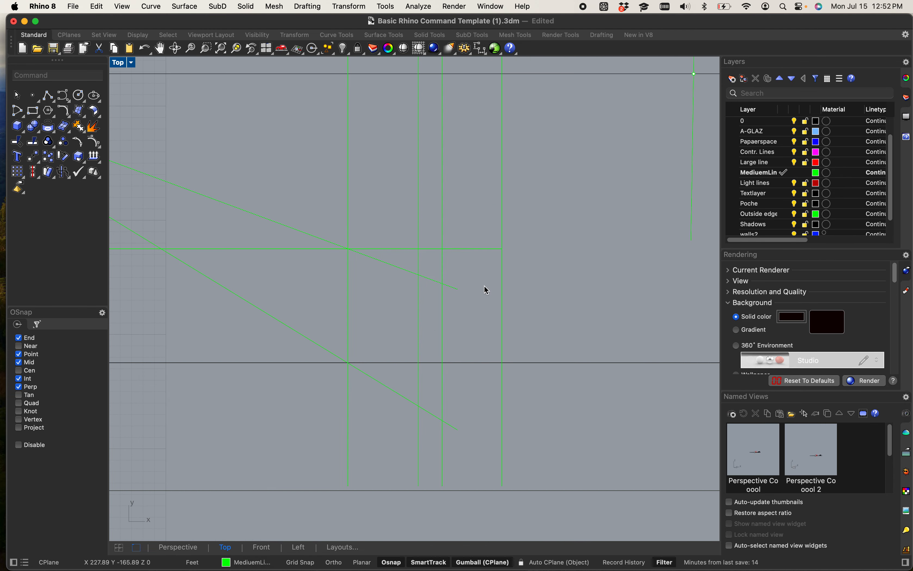
click(443, 309)
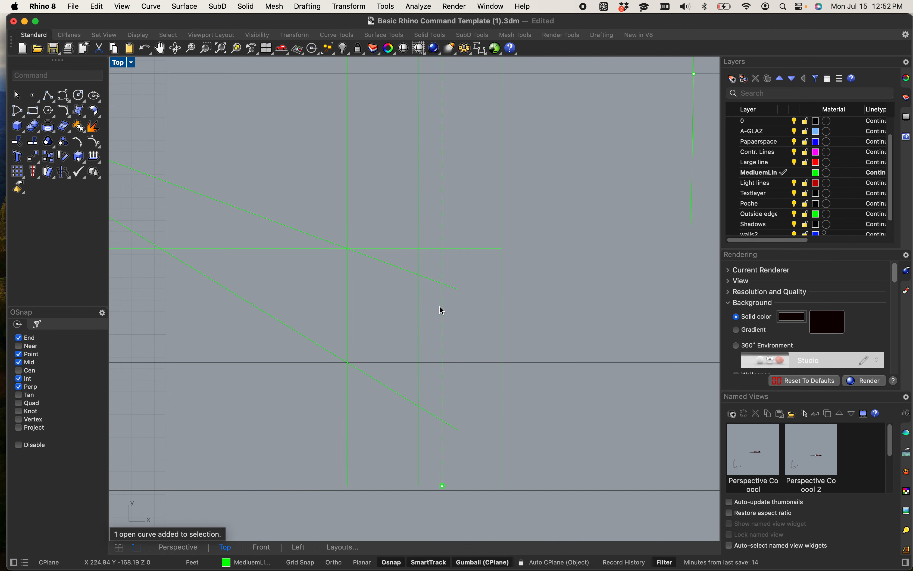
scroll(461, 308, down, 5)
scroll(476, 181, up, 10)
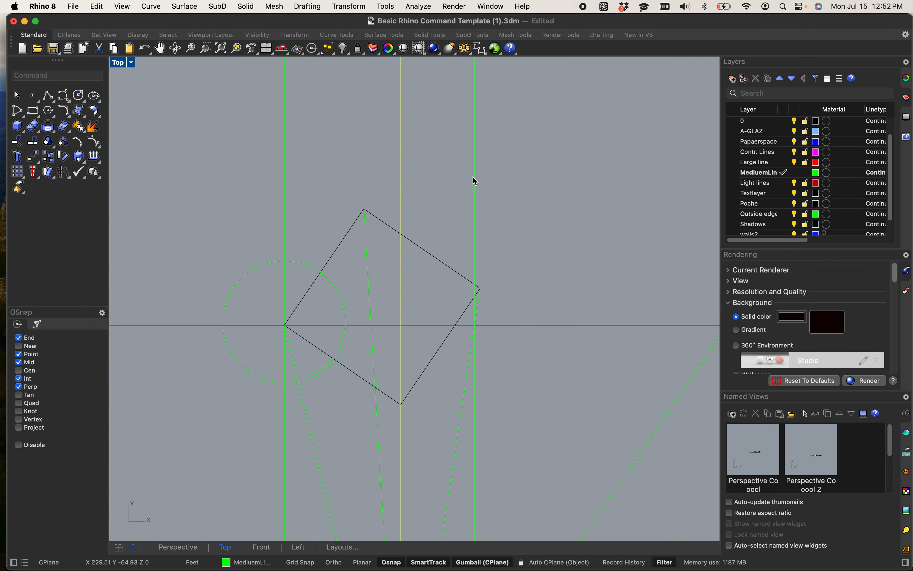
scroll(400, 368, up, 8)
scroll(382, 383, down, 10)
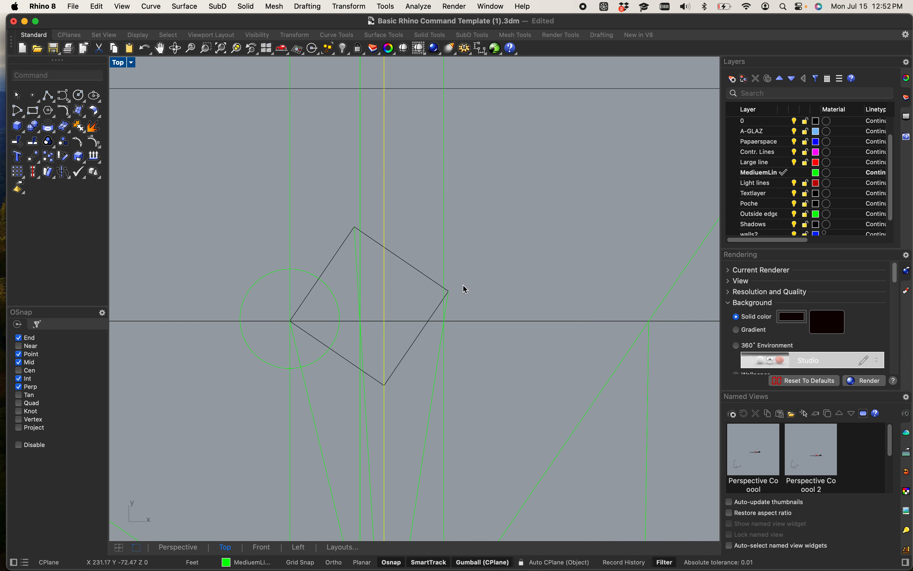
right_drag(434, 350, 493, 3)
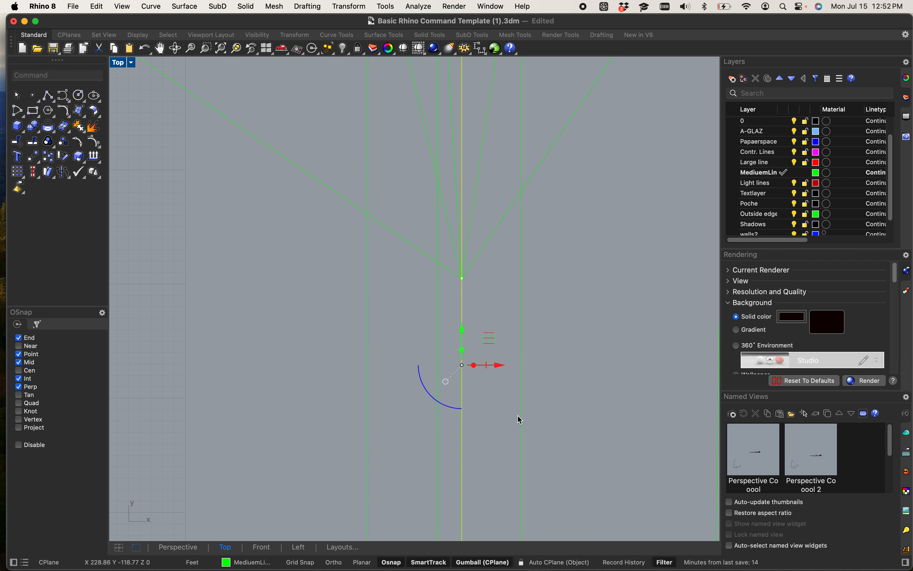
right_drag(518, 419, 409, 4)
right_drag(454, 399, 524, 162)
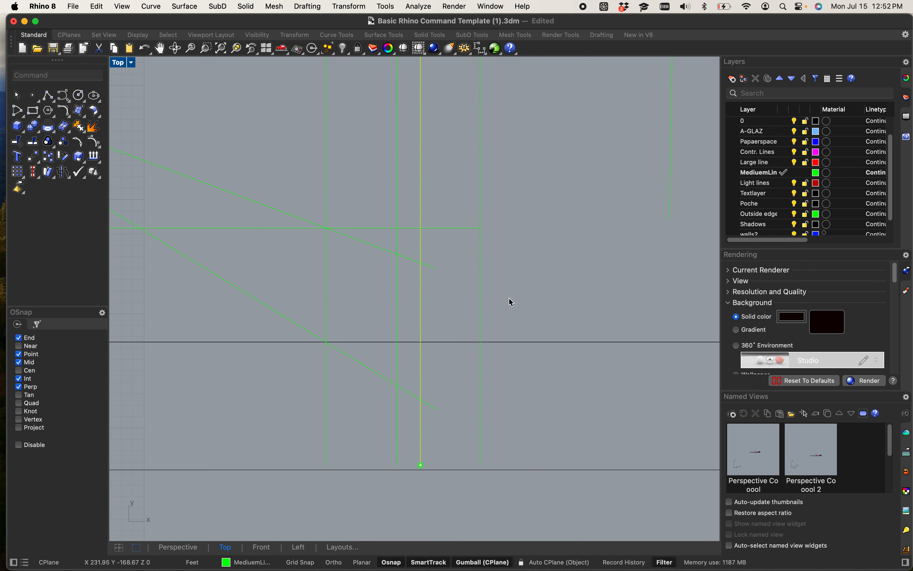
- Draw a line from where the lowest corner's projection line crosses the height-level vanishing line to the right vanishing point
text(t)
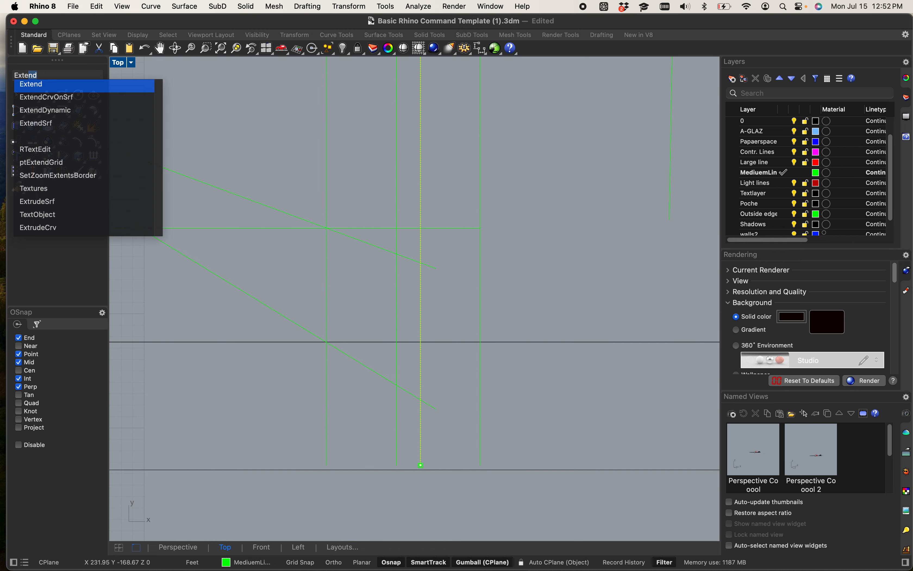
key(Escape)
right_click(571, 261)
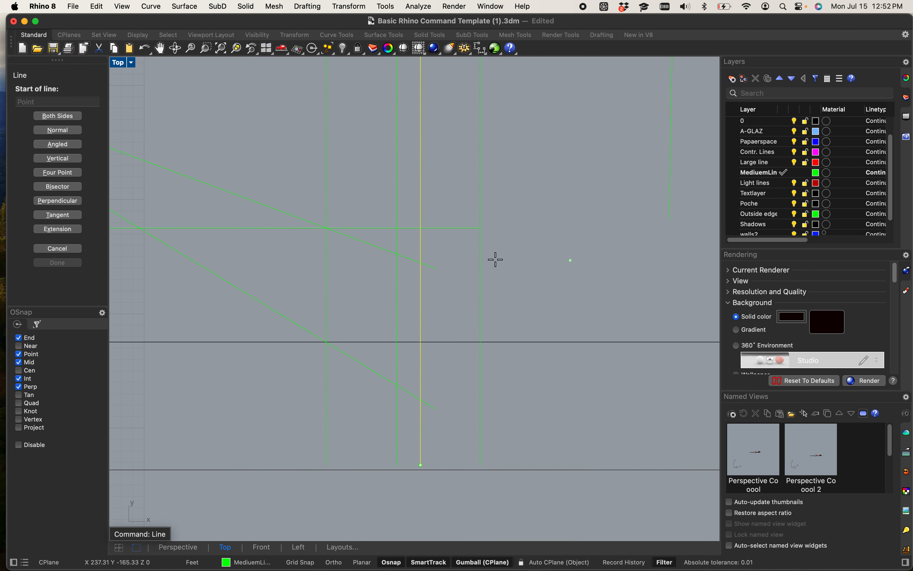
click(422, 263)
scroll(569, 251, down, 4)
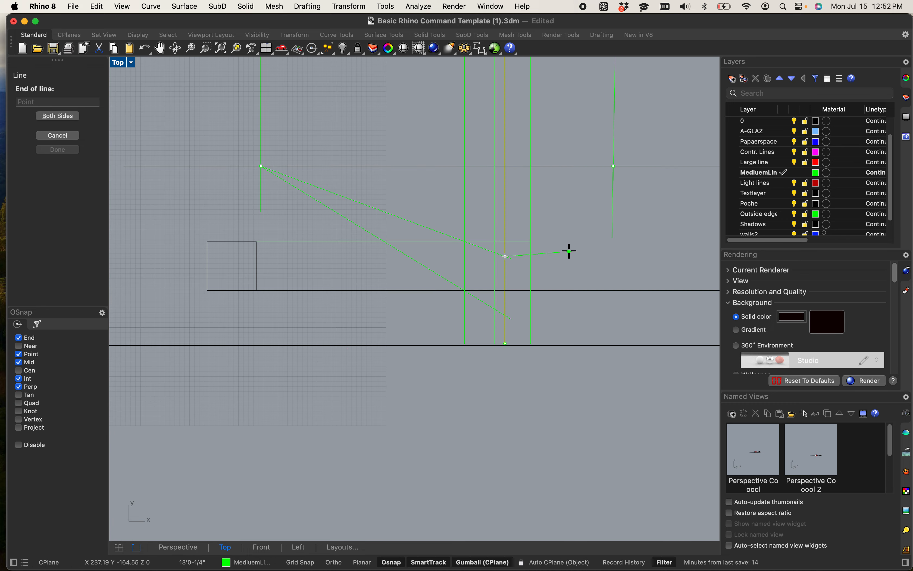
click(613, 167)
scroll(497, 330, up, 5)
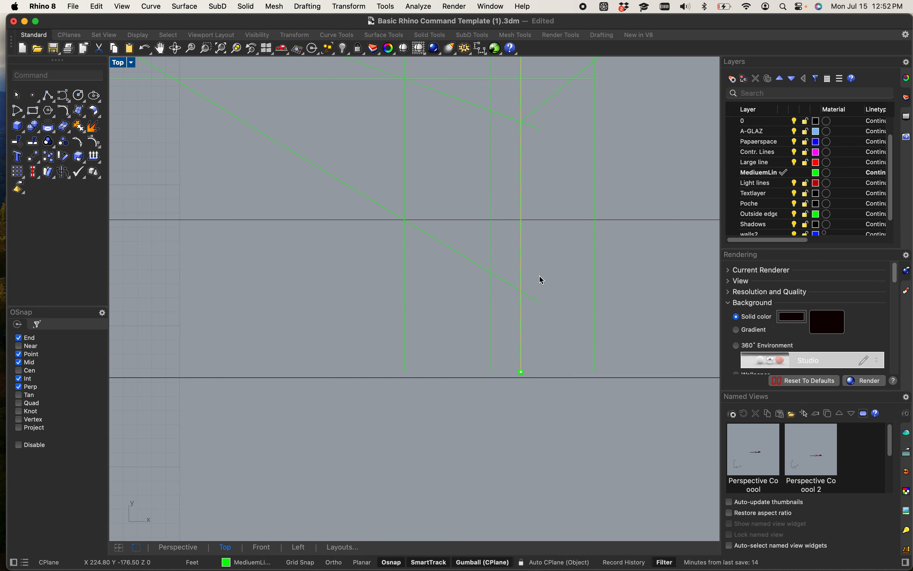
- Draw a line from where the lowest corner's projection line crosses the ground-level vanishing line to the right vanishing point
right_click(524, 290)
click(523, 290)
scroll(576, 245, down, 5)
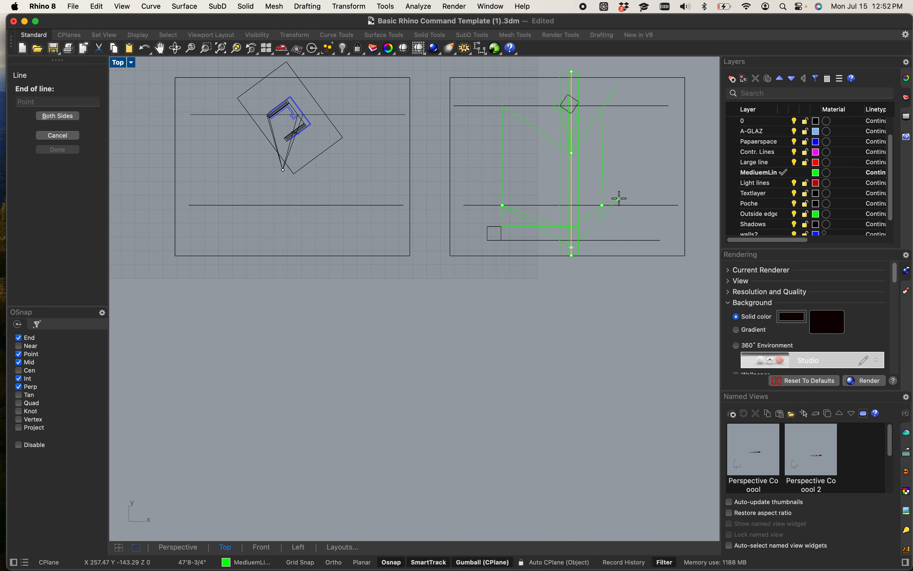
scroll(553, 235, up, 5)
click(553, 235)
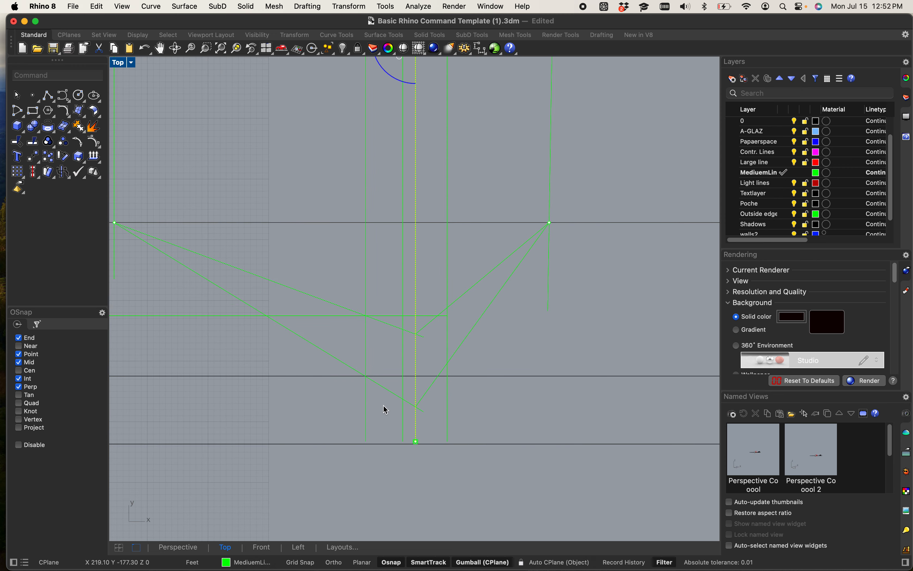
- Draw a line from the intersection of the left corner's projection line and the horizontal height line to the right vanishing point
scroll(386, 409, up, 5)
scroll(474, 268, down, 4)
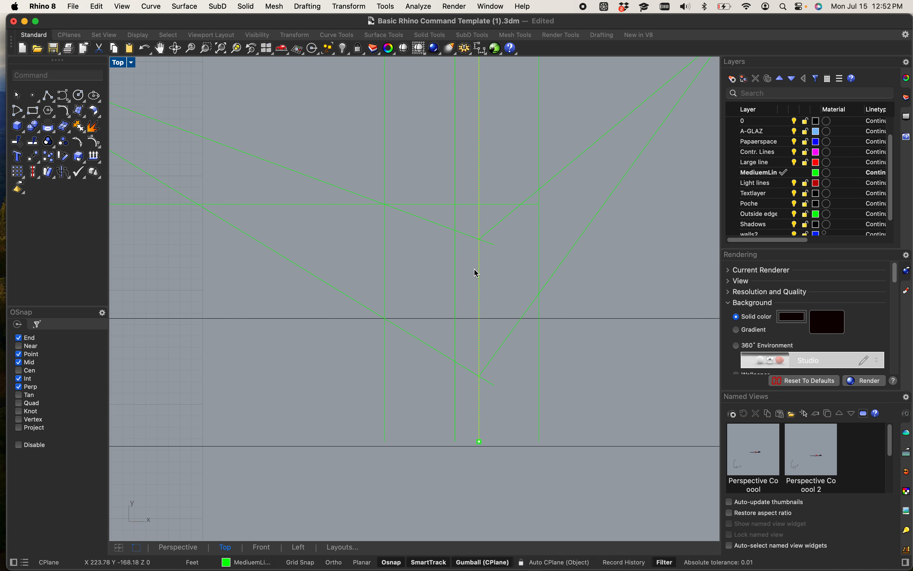
scroll(439, 230, down, 2)
right_drag(433, 239, 405, 289)
right_click(375, 271)
scroll(374, 267, up, 5)
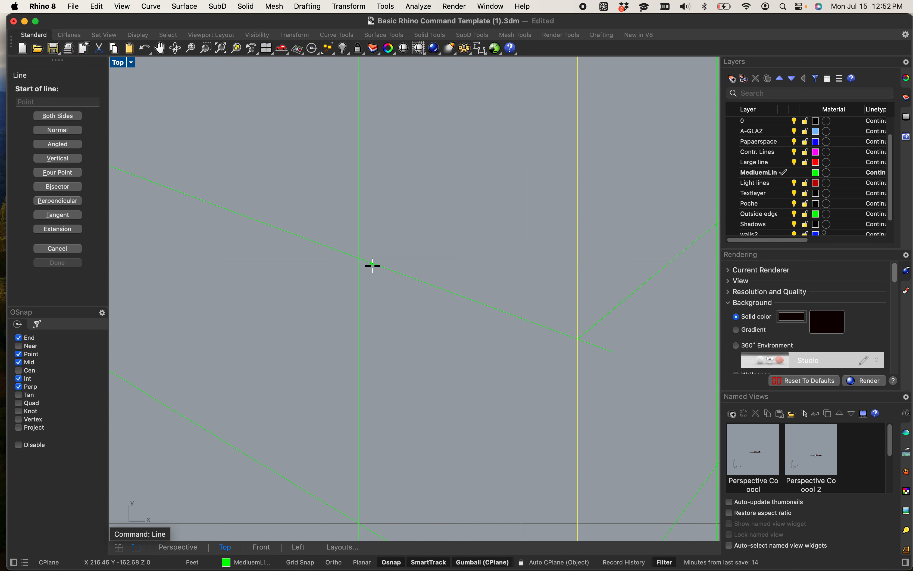
scroll(363, 261, down, 1)
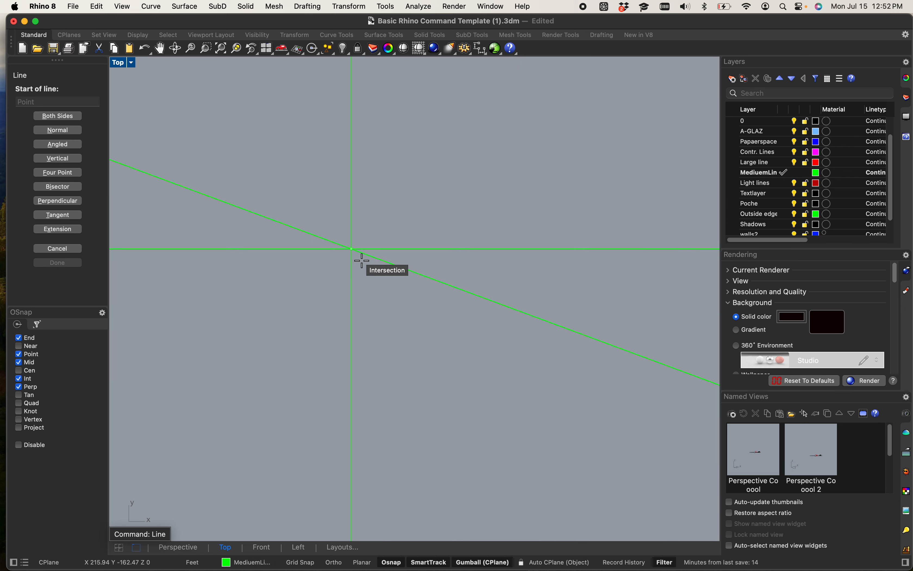
click(352, 248)
scroll(351, 249, down, 2)
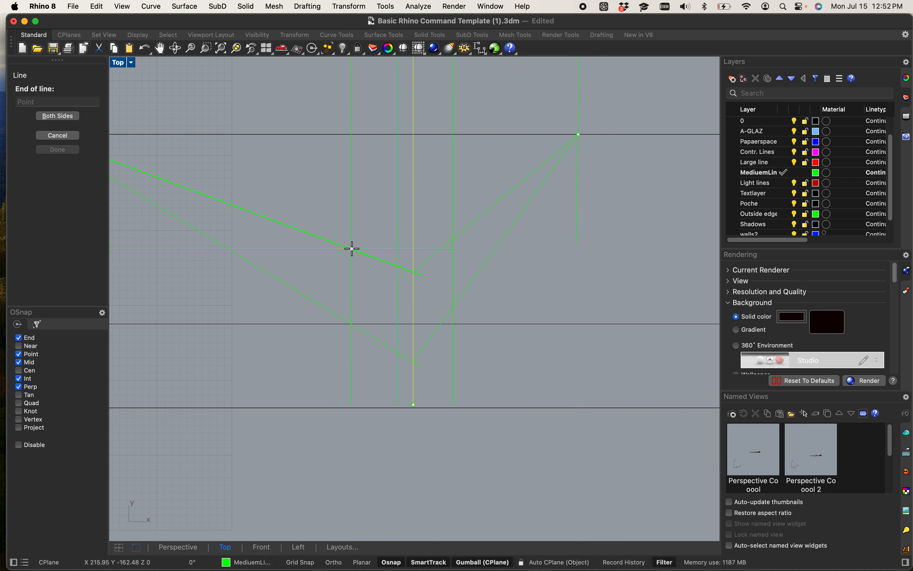
click(580, 134)
scroll(366, 308, up, 2)
- Draw a line from the intersection of the left corner's projection line and the ground line to the right vanishing point
right_click(388, 310)
scroll(389, 311, up, 4)
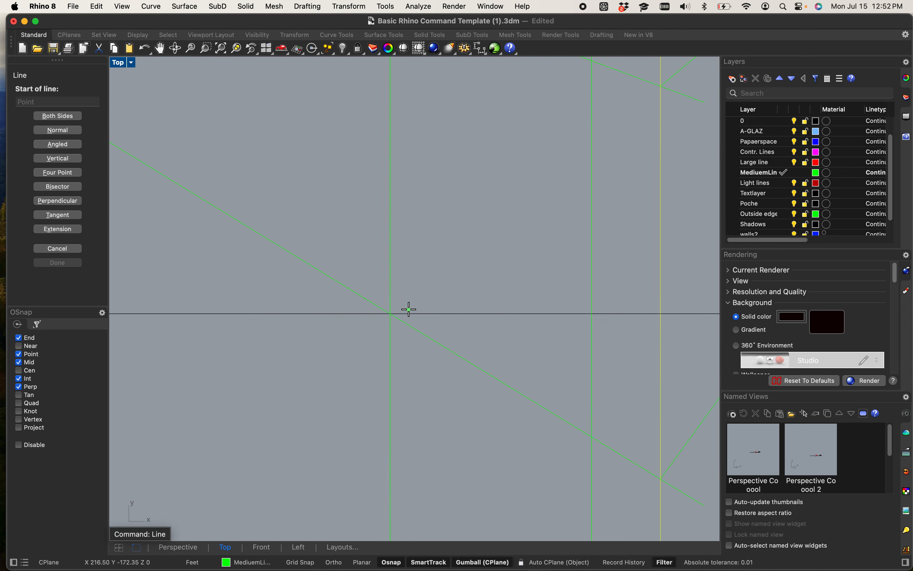
click(385, 318)
scroll(385, 316, down, 6)
scroll(481, 239, up, 4)
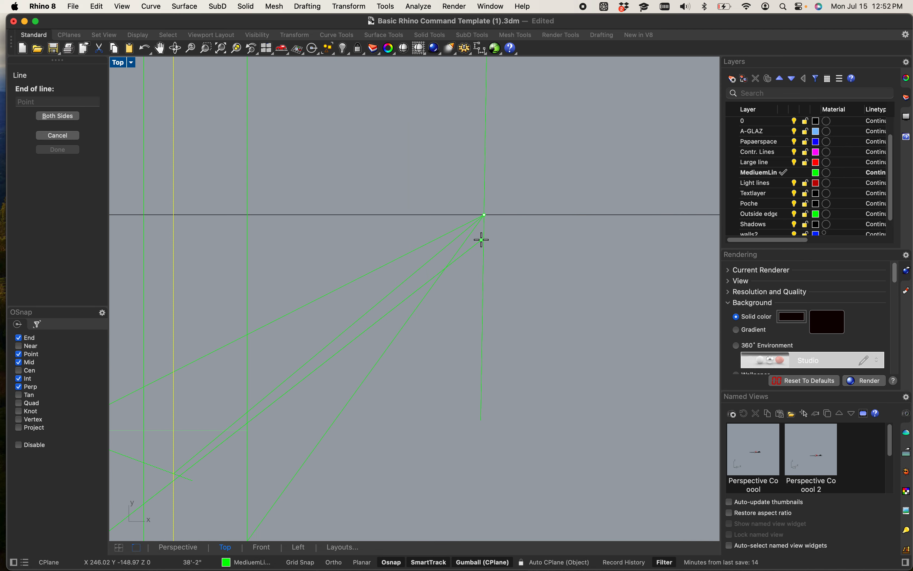
click(484, 216)
scroll(483, 217, down, 4)
scroll(377, 316, up, 4)
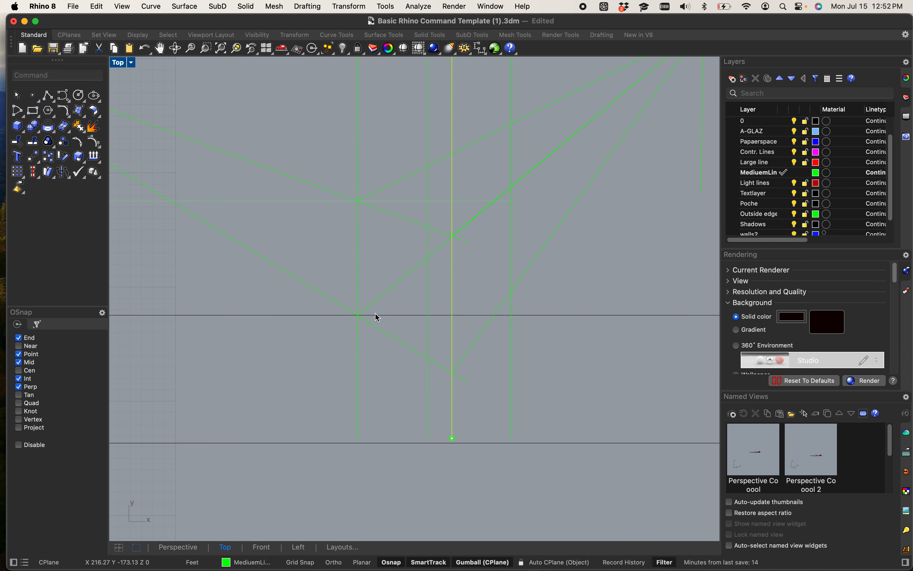
- Draw a line from the right corner's intersection on the front ground-level line back to the left vanishing point
right_click(509, 294)
click(509, 295)
scroll(509, 294, down, 4)
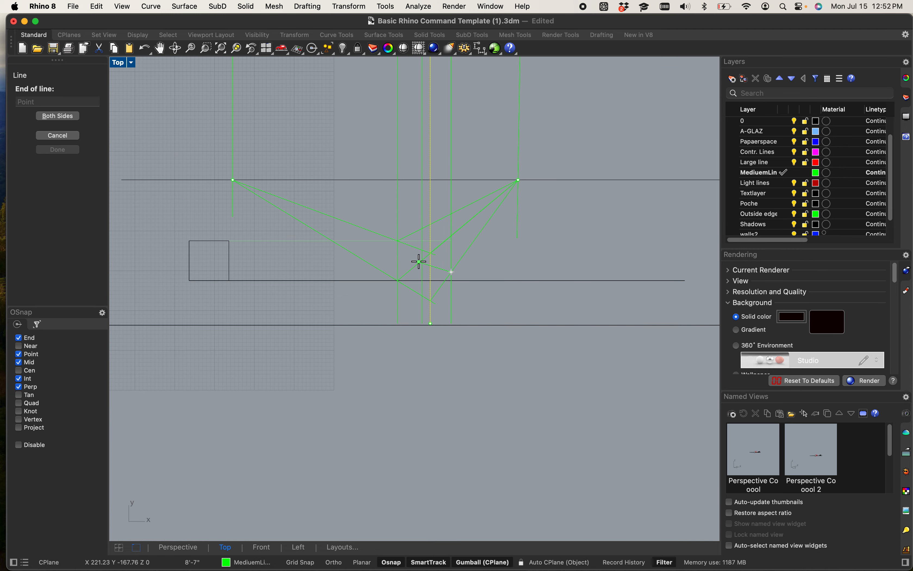
scroll(233, 197, up, 4)
click(230, 195)
scroll(231, 195, down, 4)
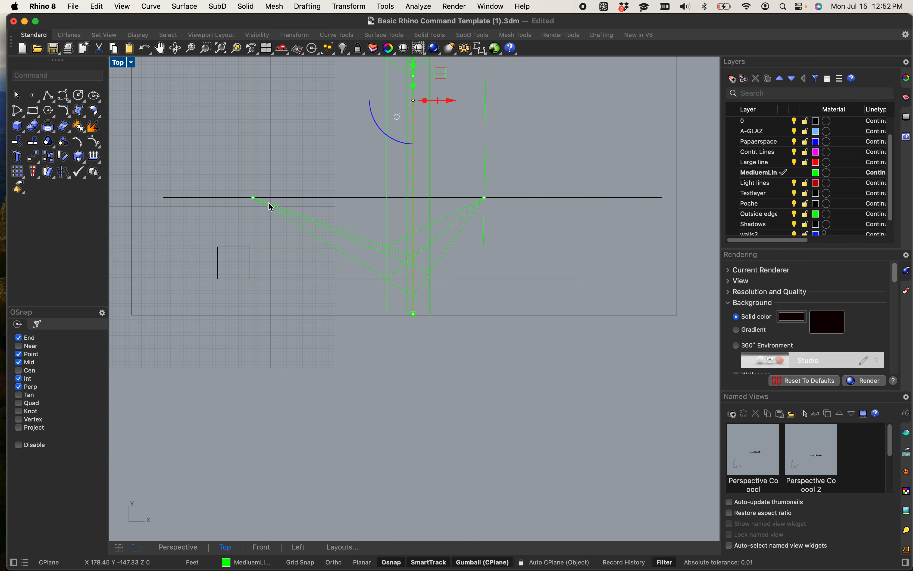
- Draw a line from the right corner's intersection on the front height-level line back to the left vanishing point
scroll(425, 270, up, 4)
scroll(543, 250, up, 3)
right_click(521, 233)
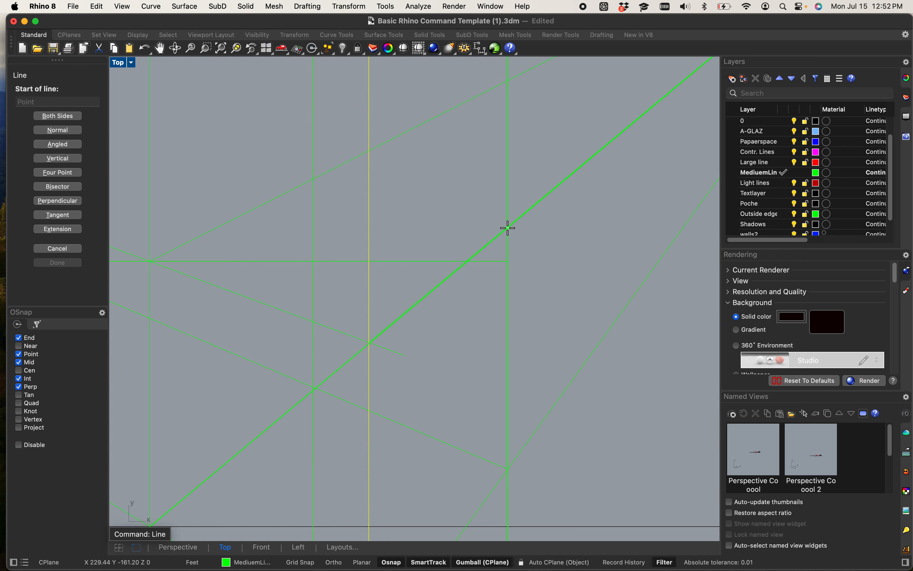
click(507, 226)
scroll(437, 230, down, 4)
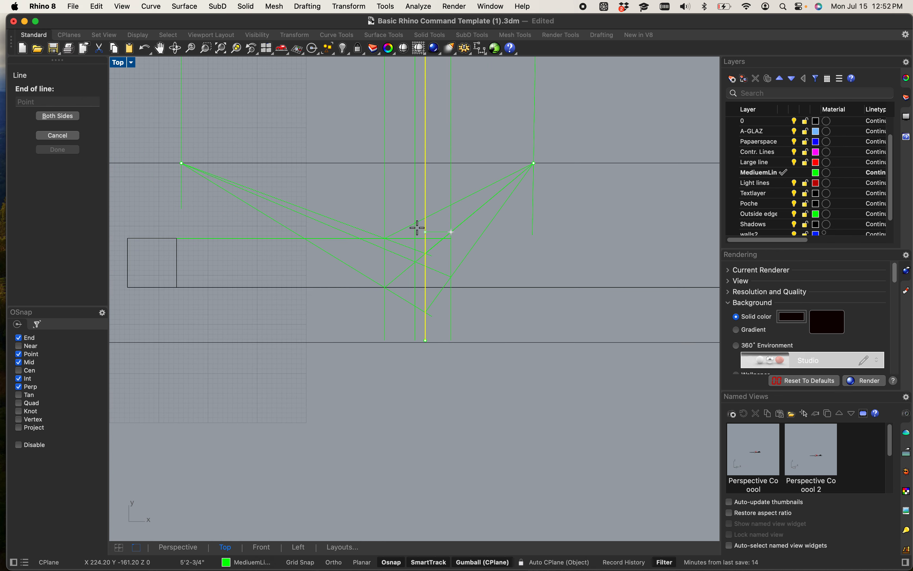
click(182, 164)
scroll(472, 231, up, 4)
right_drag(342, 265, 512, 226)
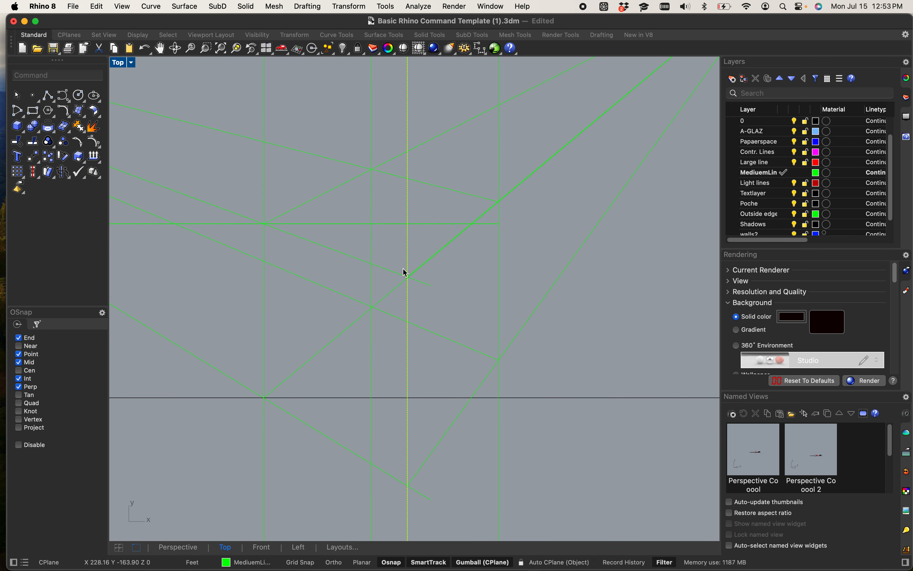
- Make Light lines the current layer
scroll(374, 281, up, 4)
scroll(371, 261, down, 5)
right_drag(346, 273, 390, 274)
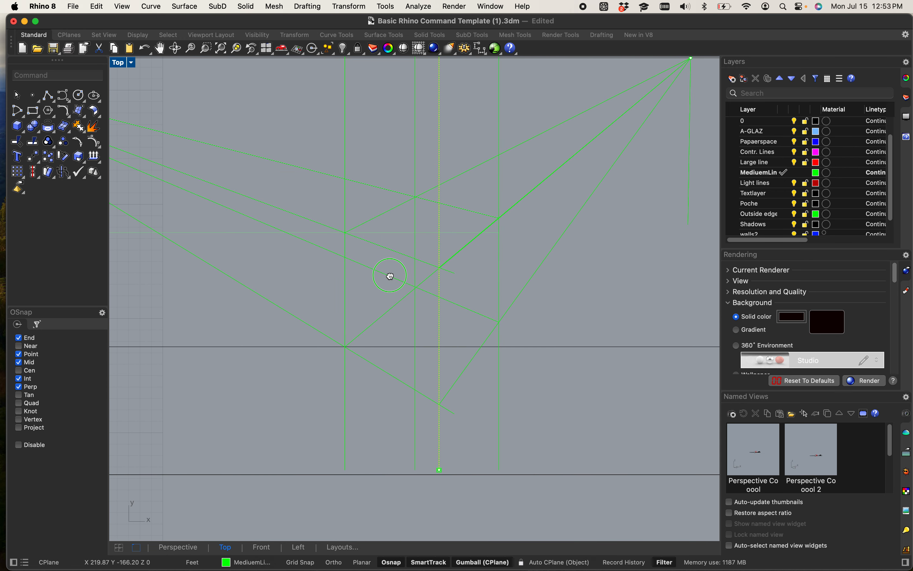
double_click(773, 184)
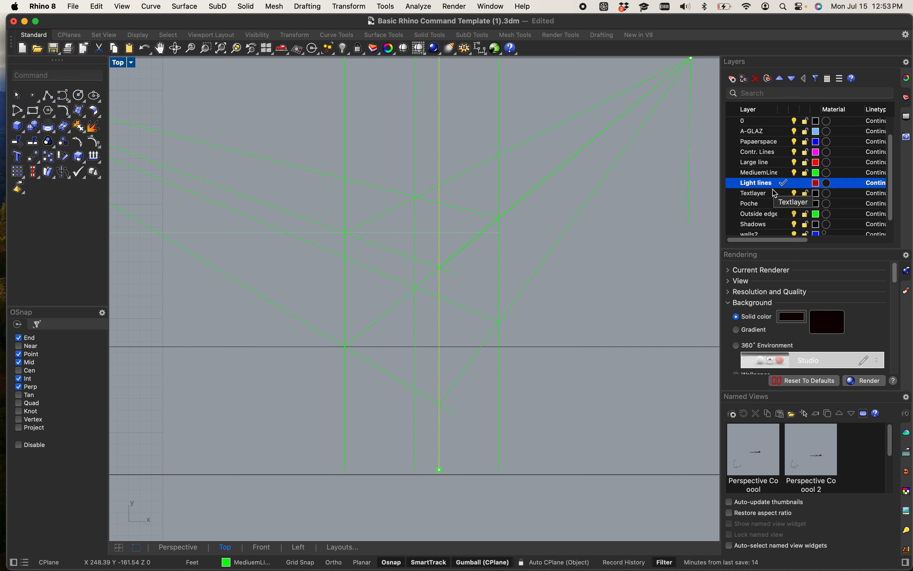
- Trace the perspective box's six-sided outer outline with a polyline, snapping to the vanishing-line intersections at its corners
text(polylin)
key(Return)
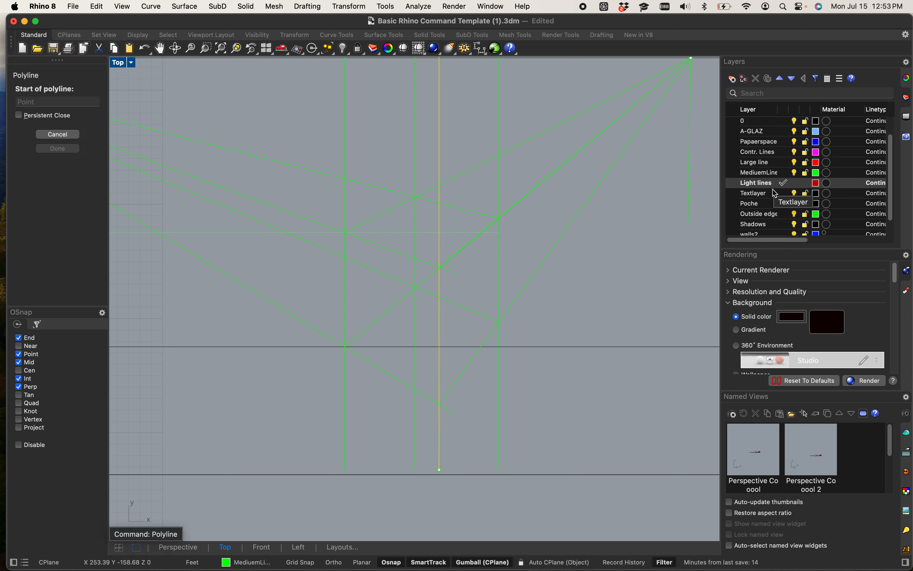
click(415, 198)
click(345, 233)
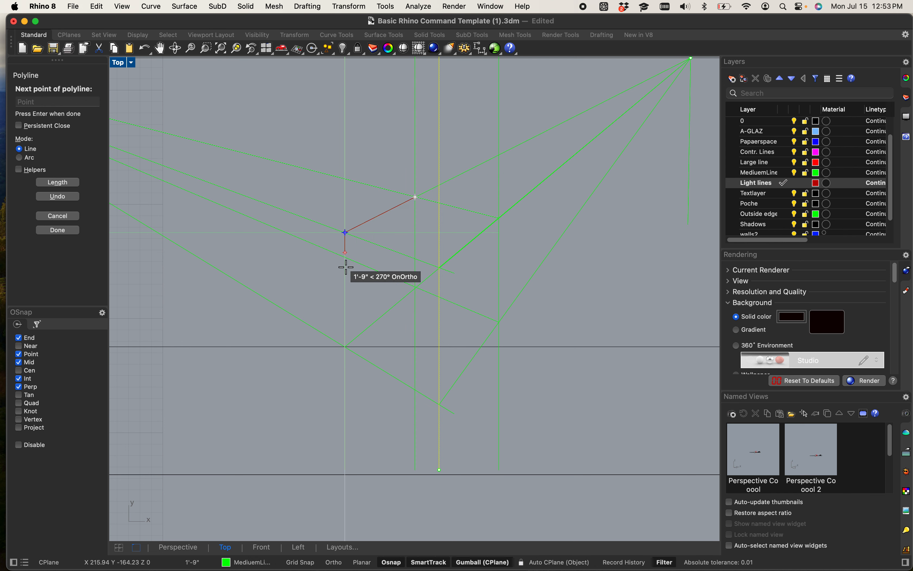
click(345, 346)
click(439, 405)
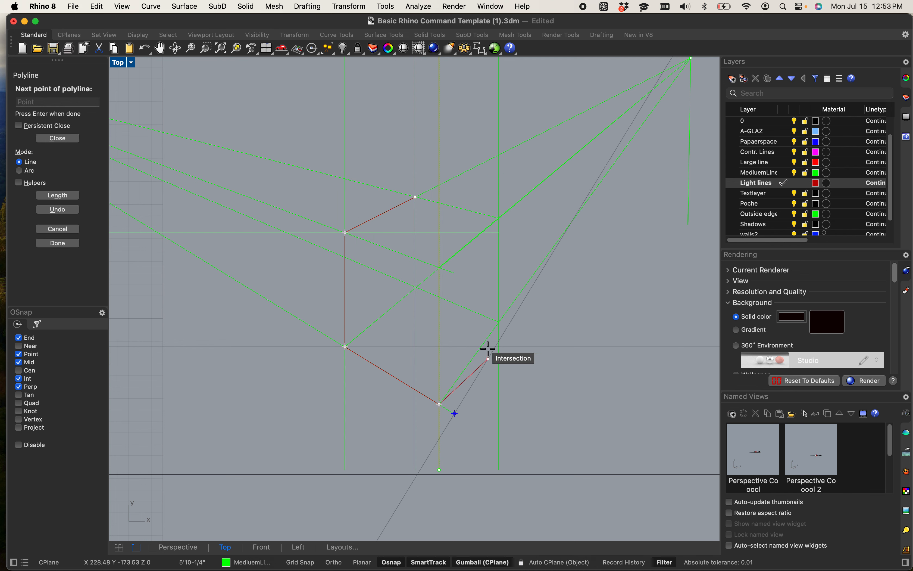
click(500, 319)
click(499, 217)
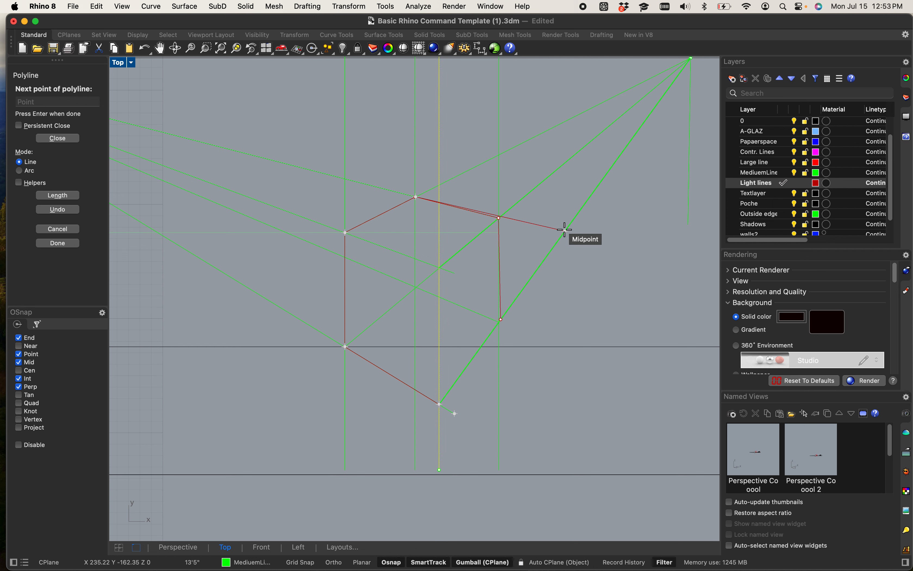
key(Return)
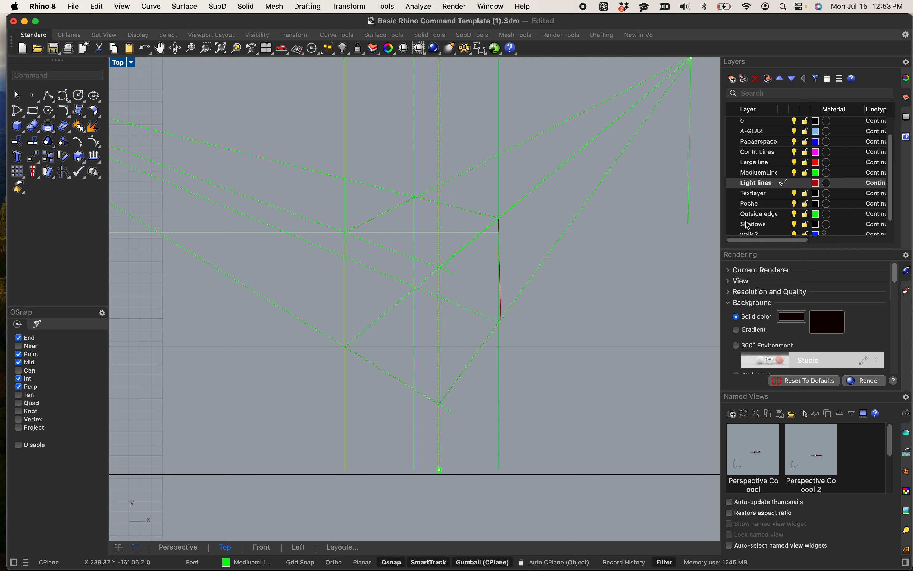
- Move the Light lines layer above the medium lines layer in the layer order
drag(771, 188, 760, 174)
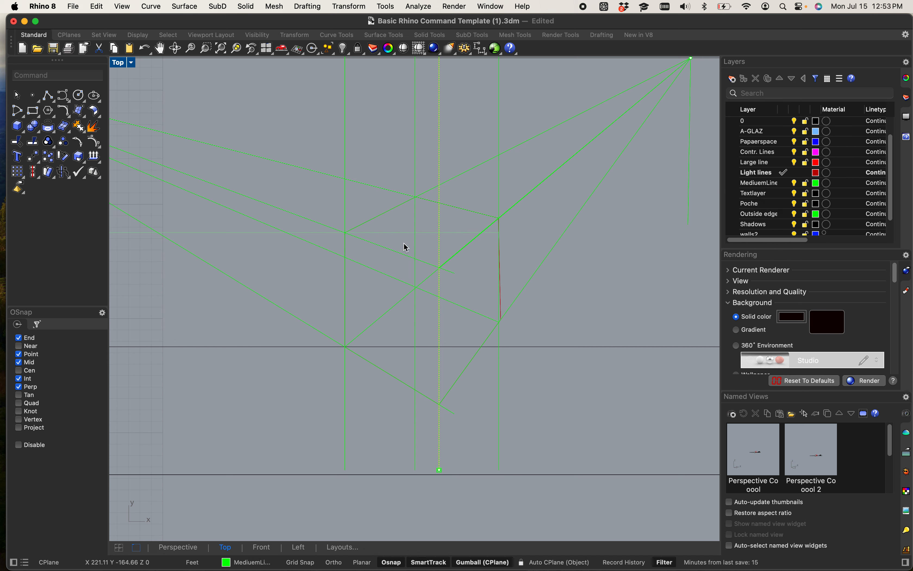
- Select the traced box outline to check its six corners against the construction lines, then deselect it
click(411, 256)
key(Escape)
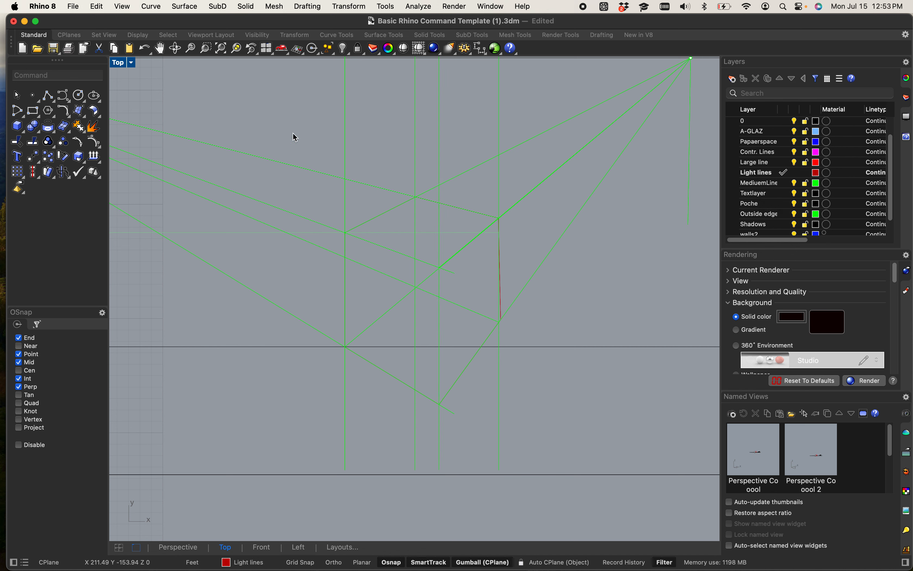
mouse_move(291, 134)
mouse_down()
mouse_move(486, 282)
mouse_move(607, 424)
mouse_move(603, 416)
mouse_up()
scroll(602, 412, down, 5)
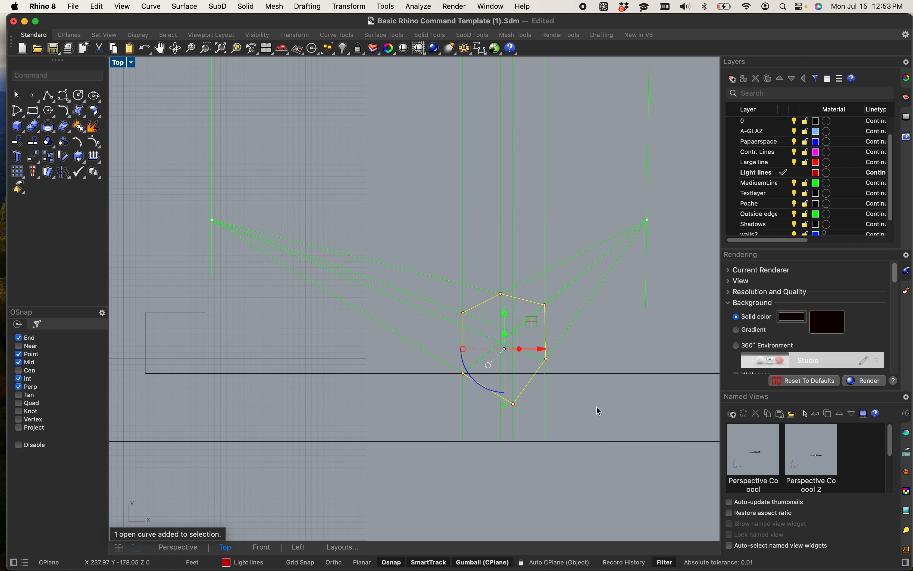
key(Delete)
scroll(568, 345, up, 5)
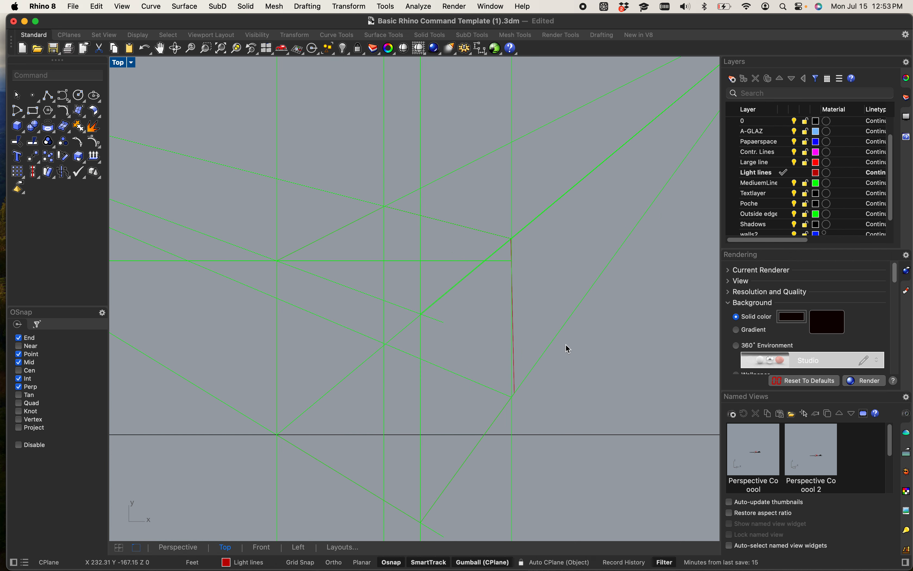
right_drag(566, 346, 533, 358)
- Try to move the Light lines layer higher in the layer order, and undo the layer move
click(768, 175)
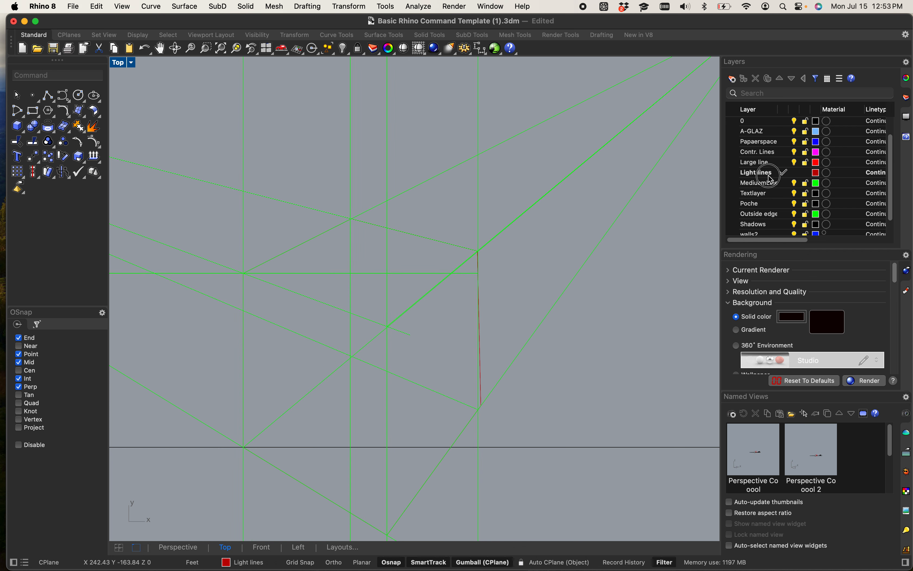
drag(768, 176, 757, 152)
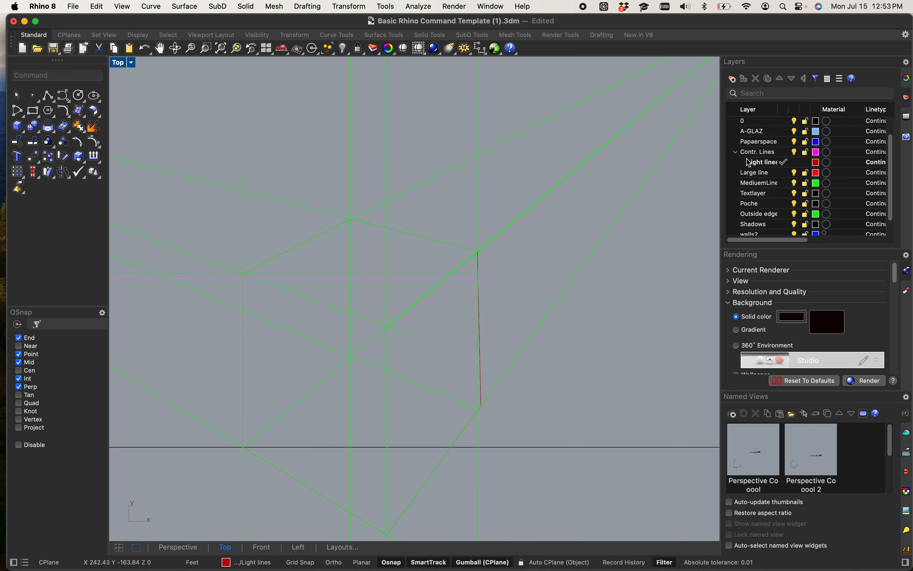
key(super+z)
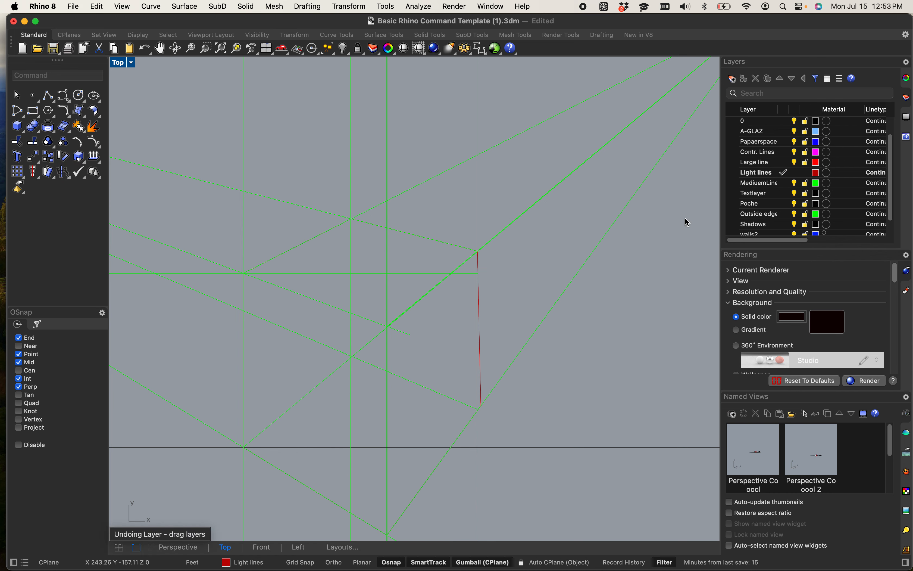
- Select the traced box outline and turn on its control points, focusing on the misaligned lower right corner
scroll(486, 383, up, 3)
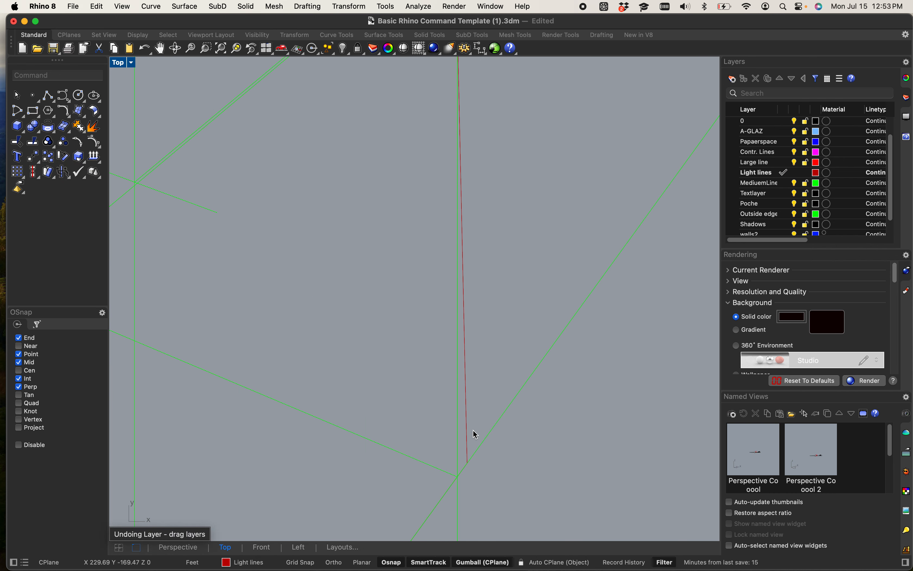
click(468, 439)
scroll(468, 440, down, 5)
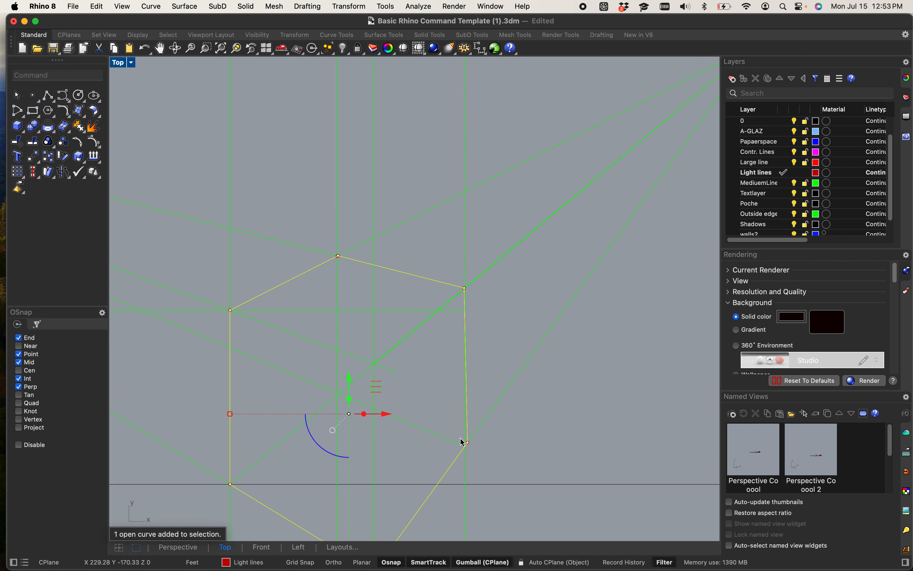
right_drag(464, 442, 517, 364)
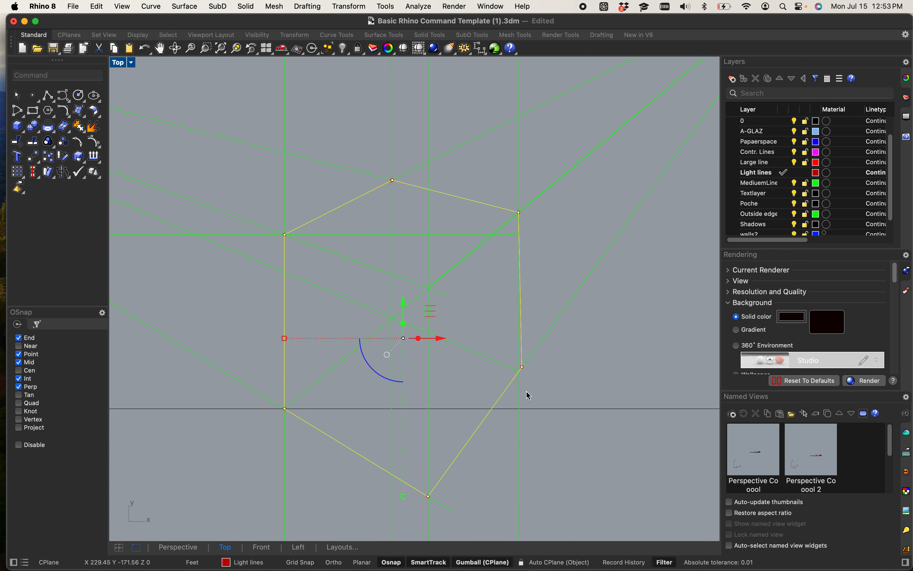
scroll(530, 394, up, 5)
scroll(503, 317, up, 3)
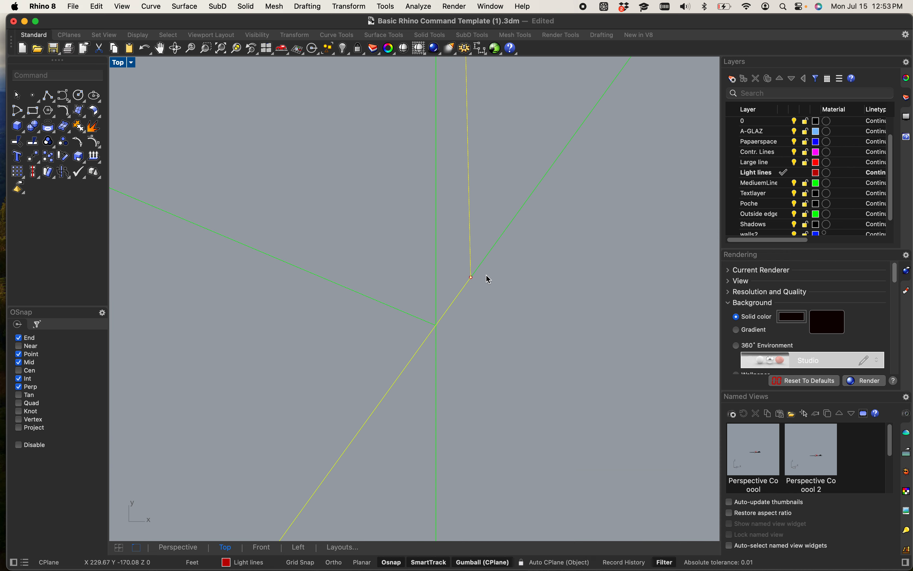
scroll(474, 279, down, 3)
scroll(474, 278, down, 3)
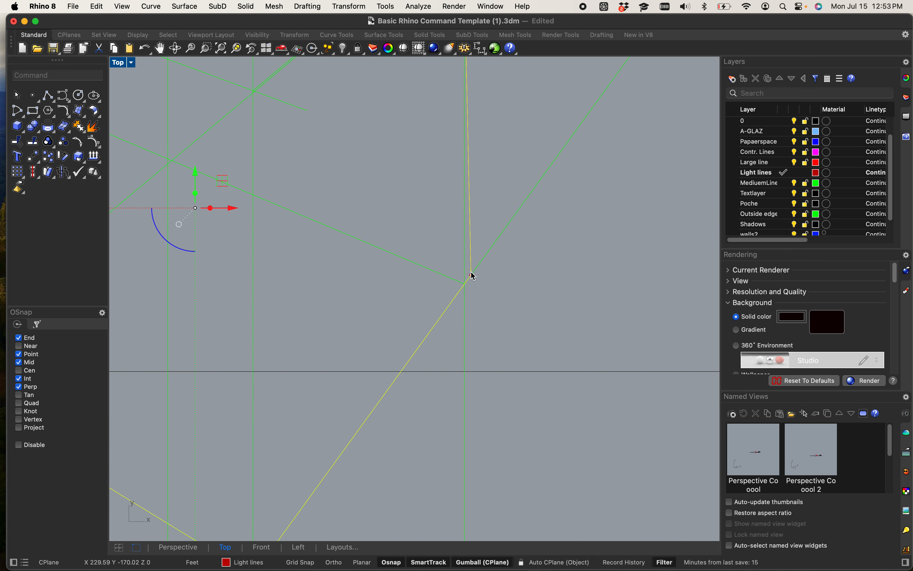
scroll(478, 279, up, 5)
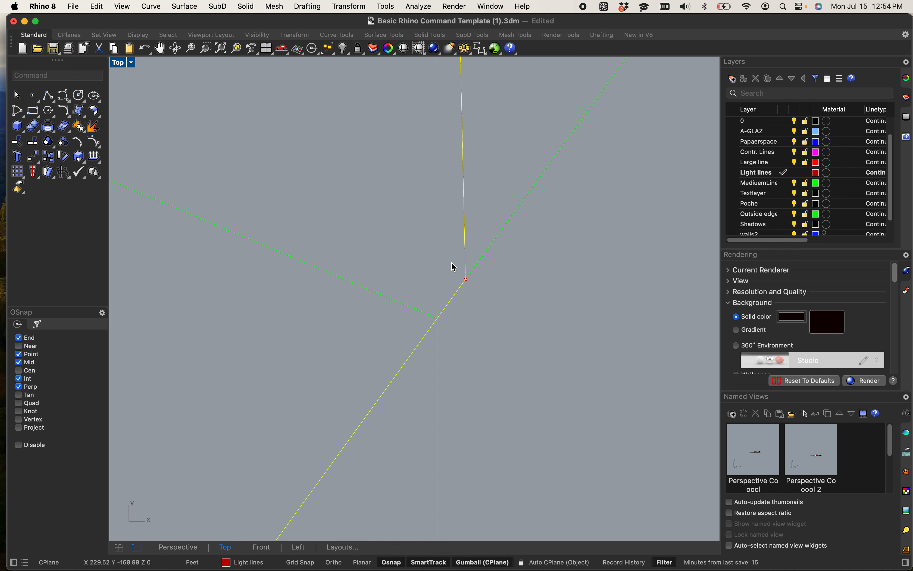
key(F10)
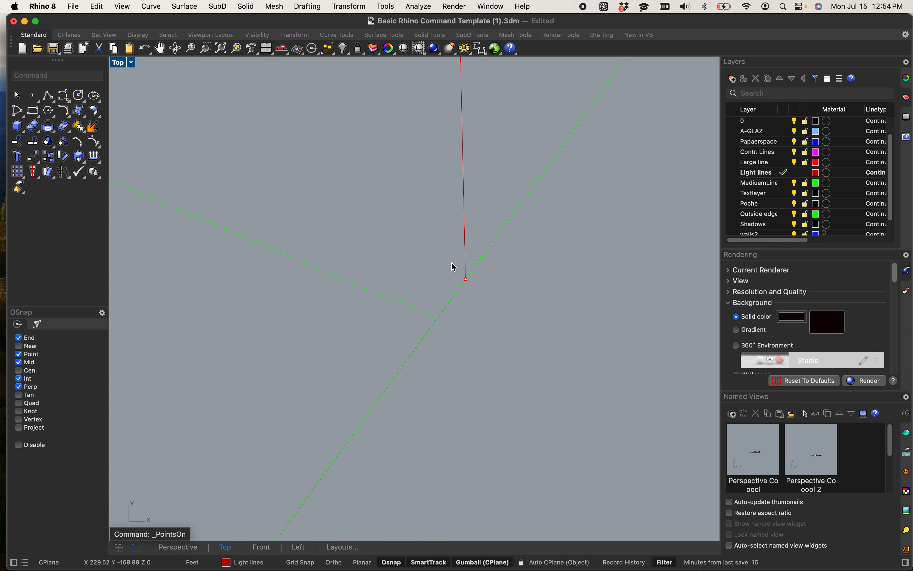
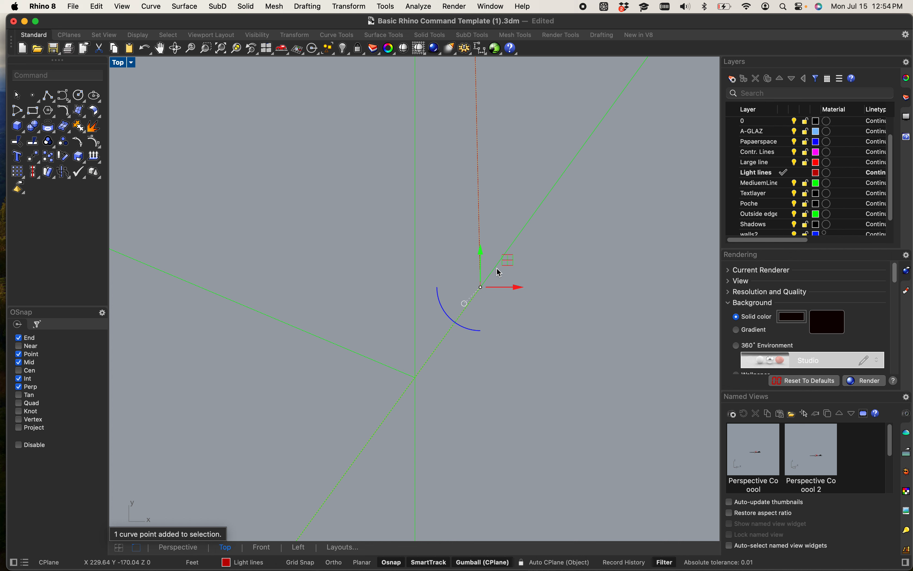
- Move the outline's lower right corner point onto the intersection of the vertical line and the two vanishing lines
text(m)
key(Return)
click(481, 287)
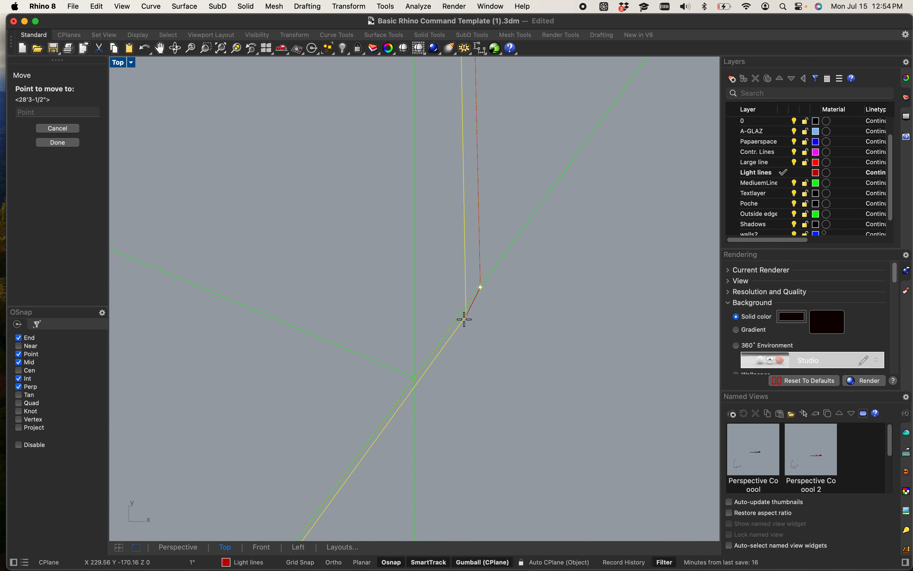
click(416, 376)
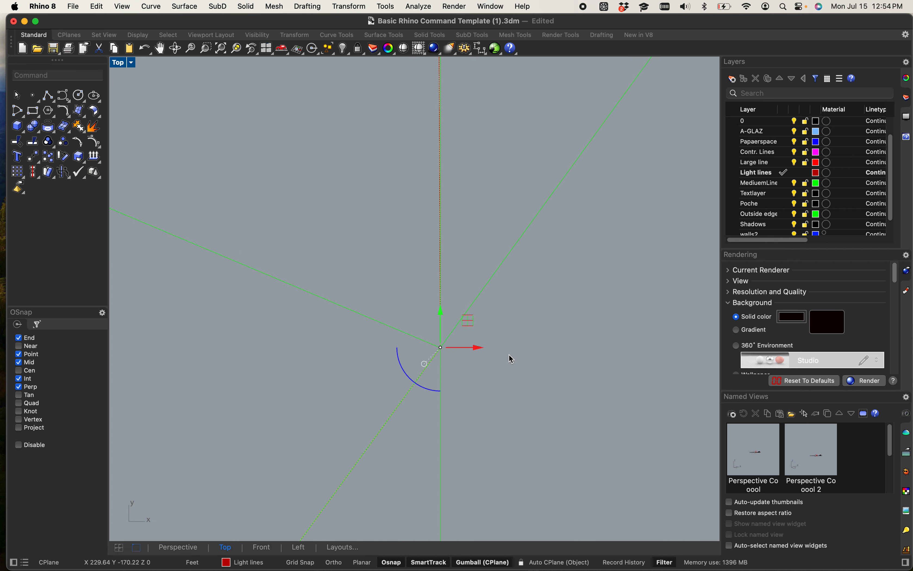
- Check the corrected outline by selecting it whole, then deselect it and turn its control points off
click(577, 355)
scroll(561, 348, down, 15)
scroll(462, 285, up, 5)
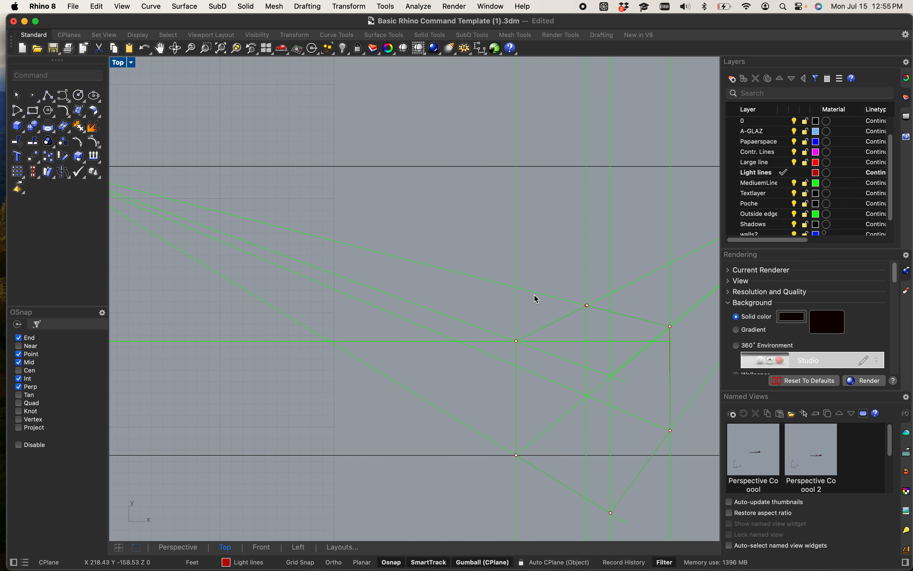
right_drag(520, 291, 391, 221)
drag(350, 181, 622, 487)
scroll(514, 354, down, 3)
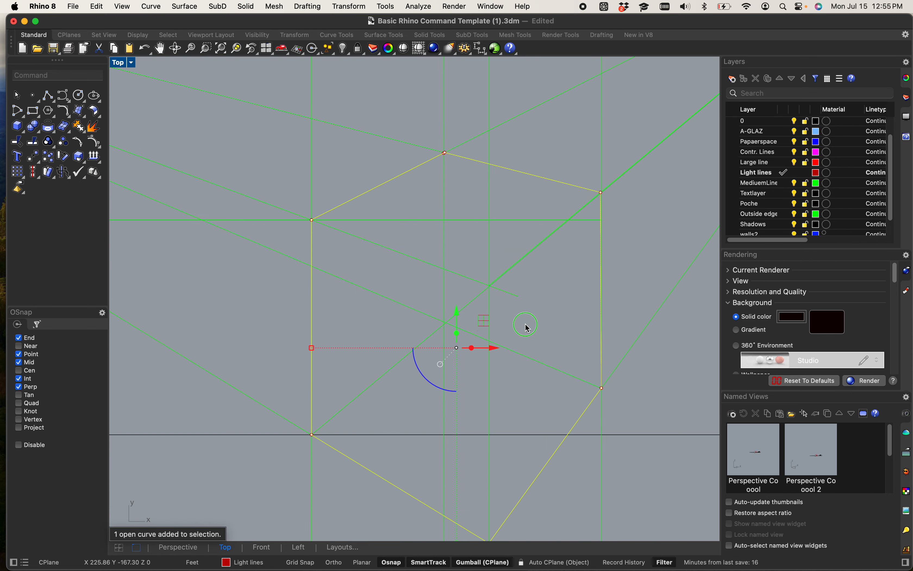
scroll(491, 310, up, 3)
key(Escape)
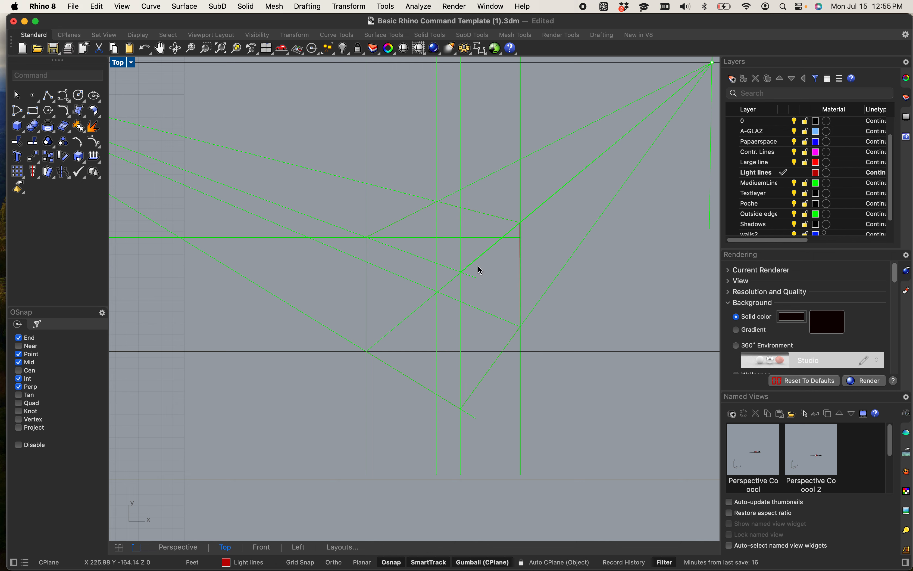
- Trim the construction lines that extend below the box, using the traced outline as the cutting object
scroll(479, 368, up, 3)
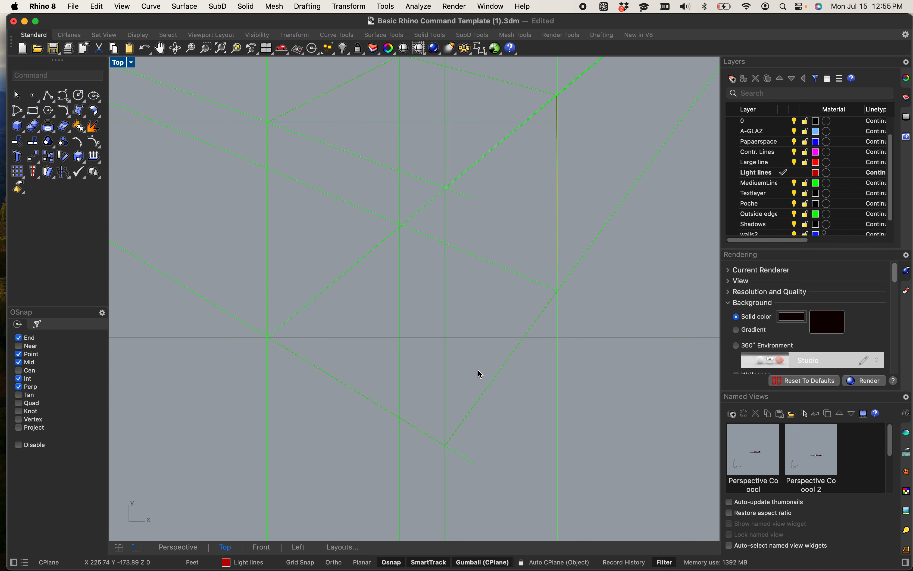
click(478, 400)
click(538, 426)
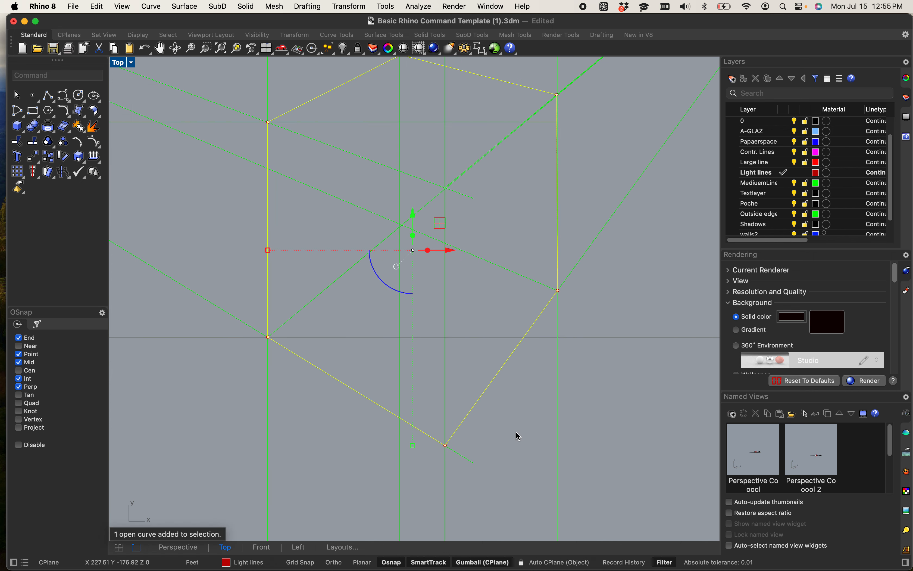
key(Return)
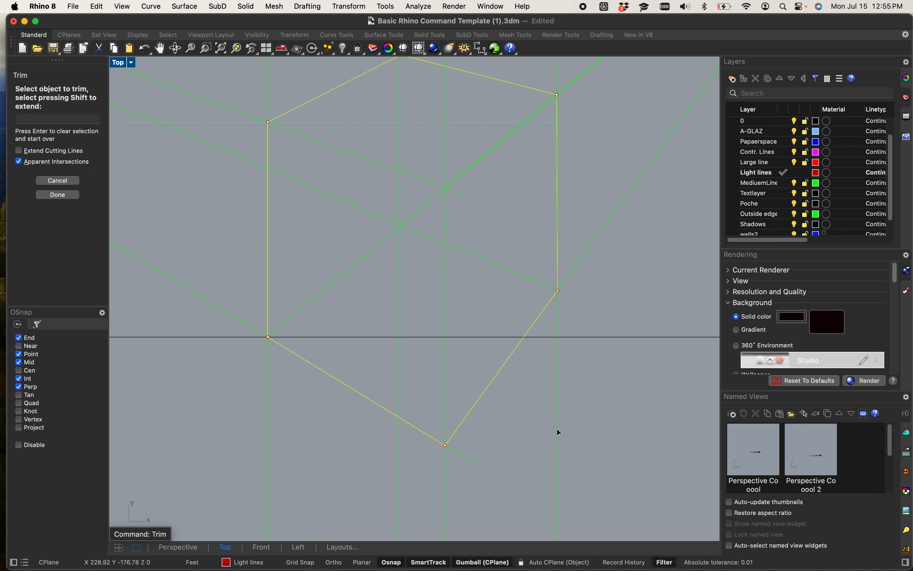
drag(580, 429, 525, 434)
scroll(509, 442, down, 2)
right_drag(510, 442, 521, 378)
drag(512, 395, 302, 378)
- Trim away the height-level line, the rear vertical and the hidden bottom edges inside the box outline
scroll(408, 432, up, 5)
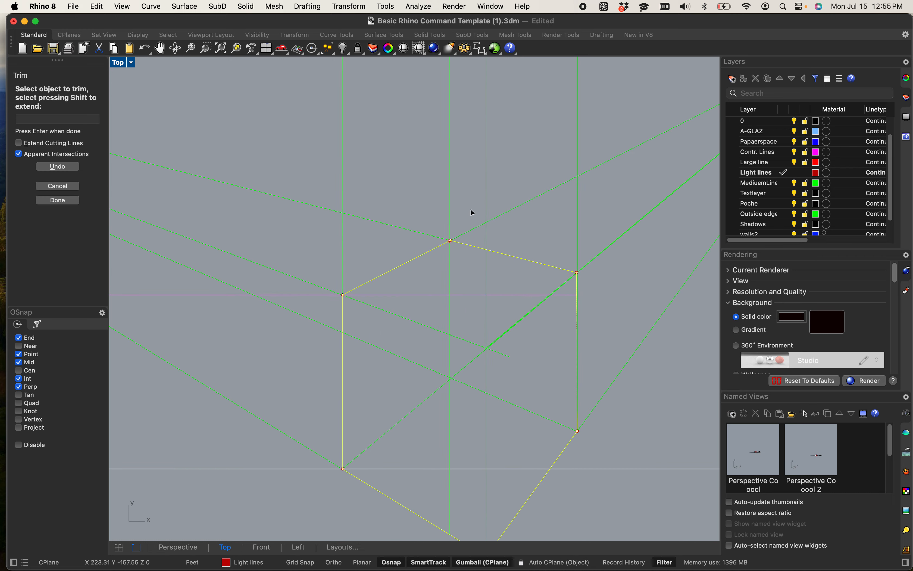
mouse_move(465, 274)
mouse_down()
mouse_move(446, 268)
mouse_move(453, 284)
mouse_up()
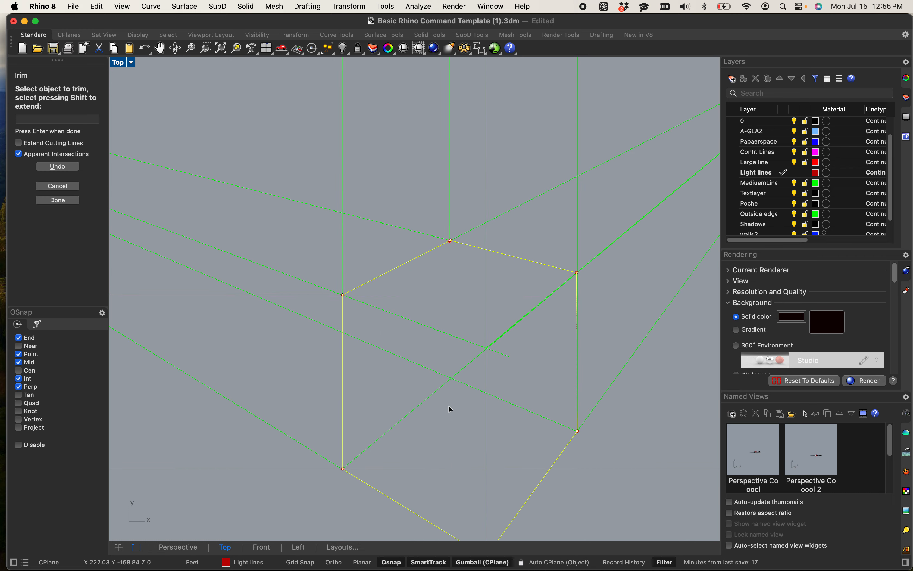
drag(455, 397, 439, 367)
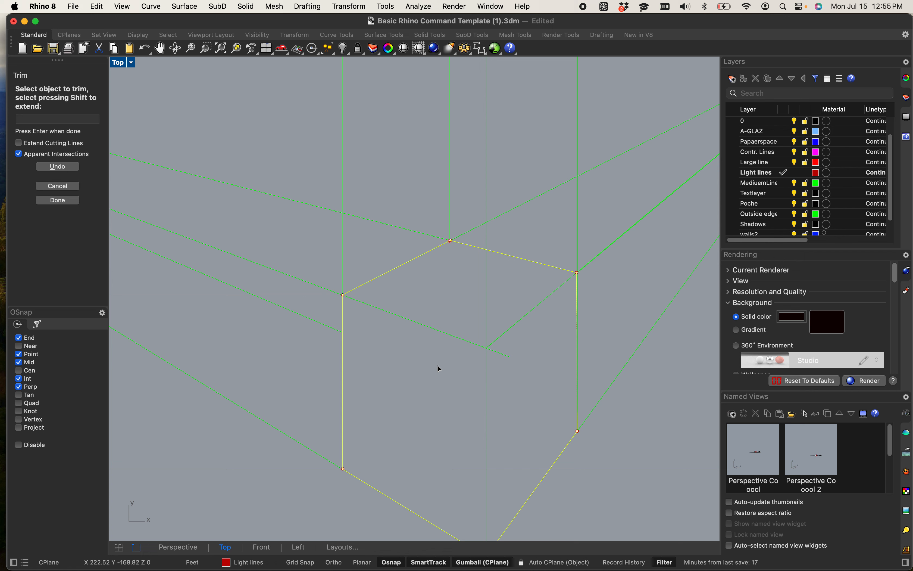
- Try trimming the near vertical line and the left front top edge inside the outline, undo both trims and end Trim
click(502, 351)
click(487, 319)
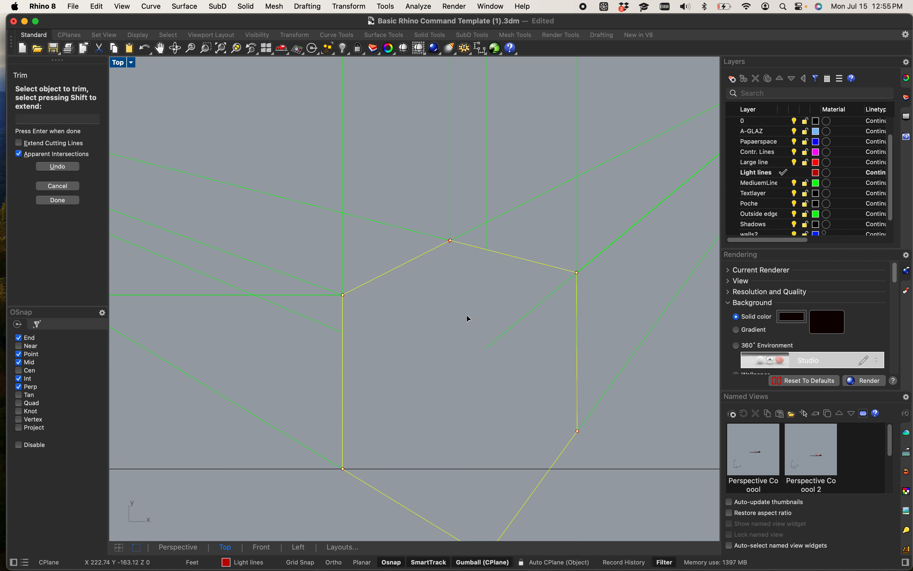
right_drag(490, 303, 473, 248)
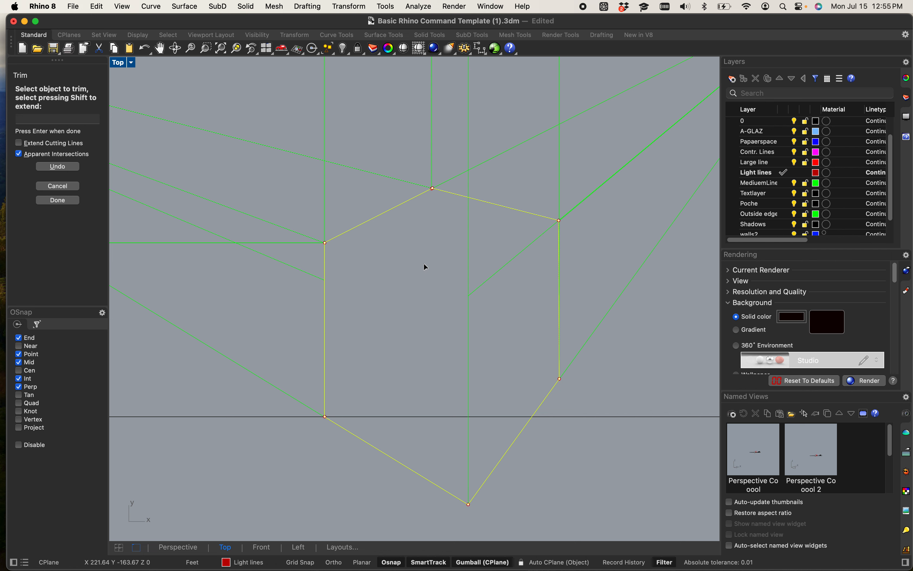
key(Return)
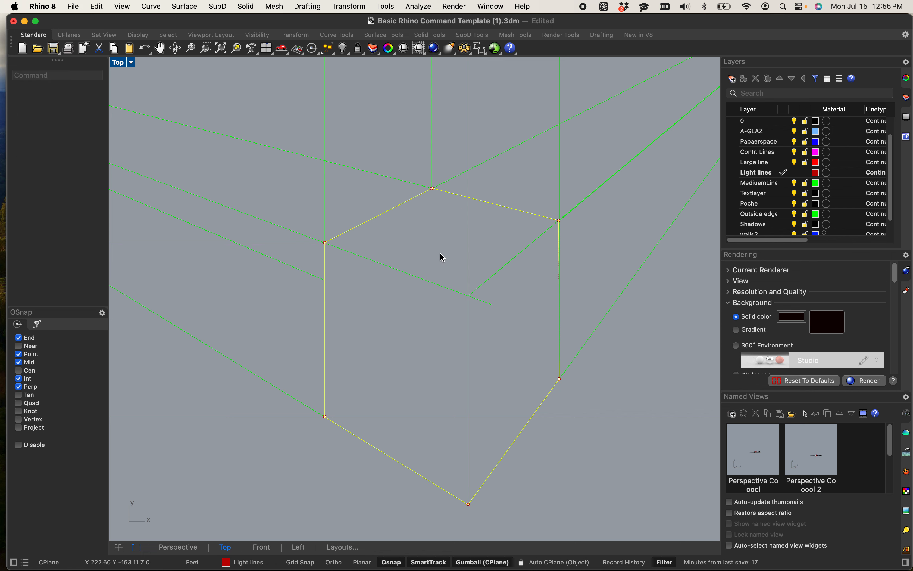
- Delete a short piece of the near vertical line just above the box's front top corner with DeleteSubCrv
scroll(437, 276, up, 2)
scroll(434, 270, down, 4)
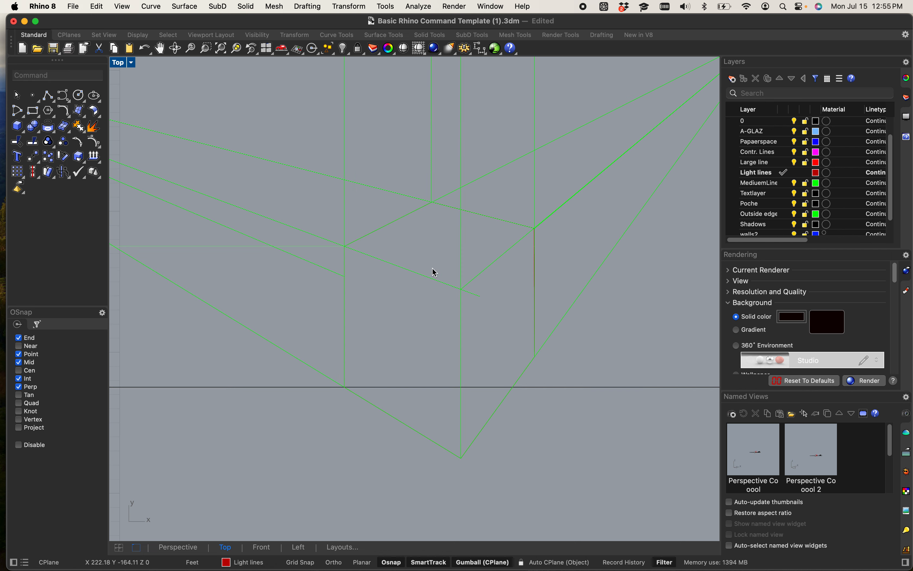
right_drag(434, 268, 440, 297)
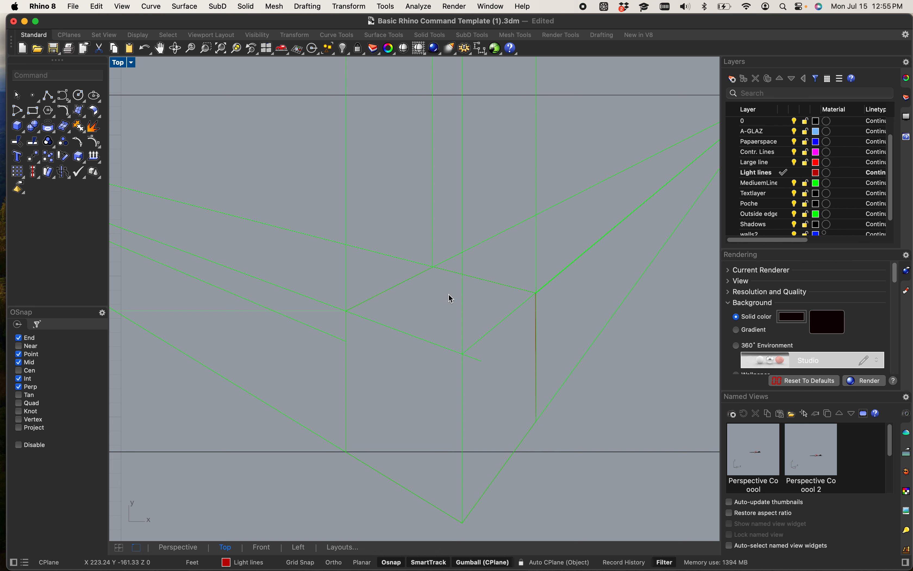
text(break)
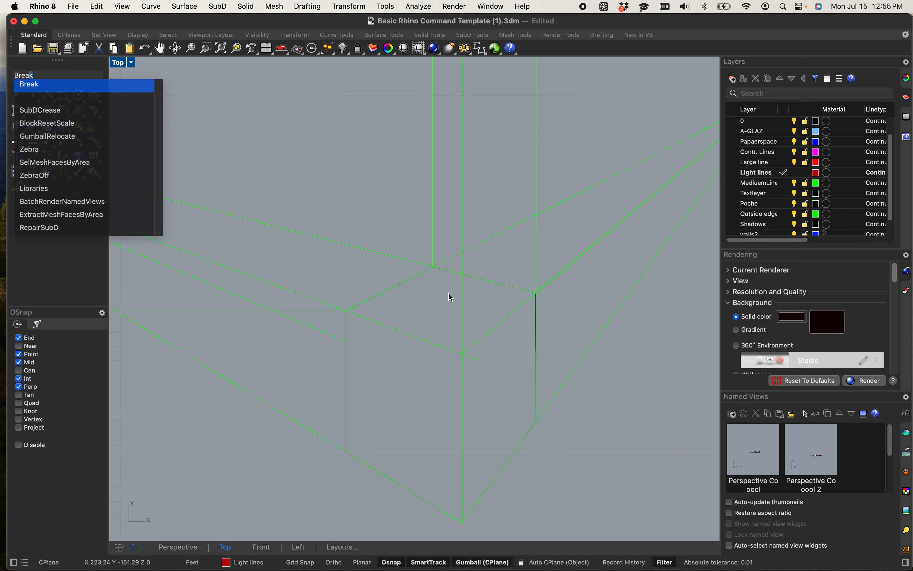
key(Return)
scroll(485, 344, up, 5)
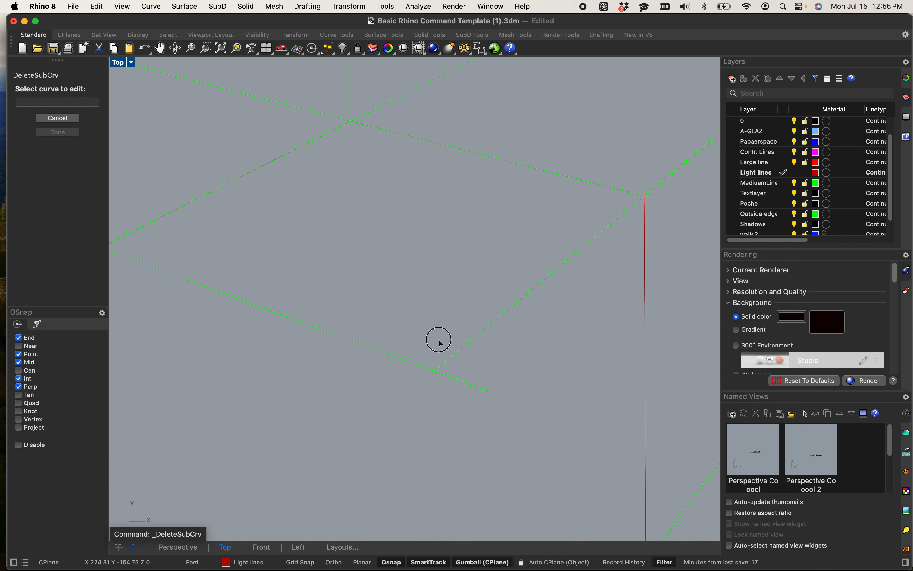
click(435, 339)
scroll(434, 396, up, 5)
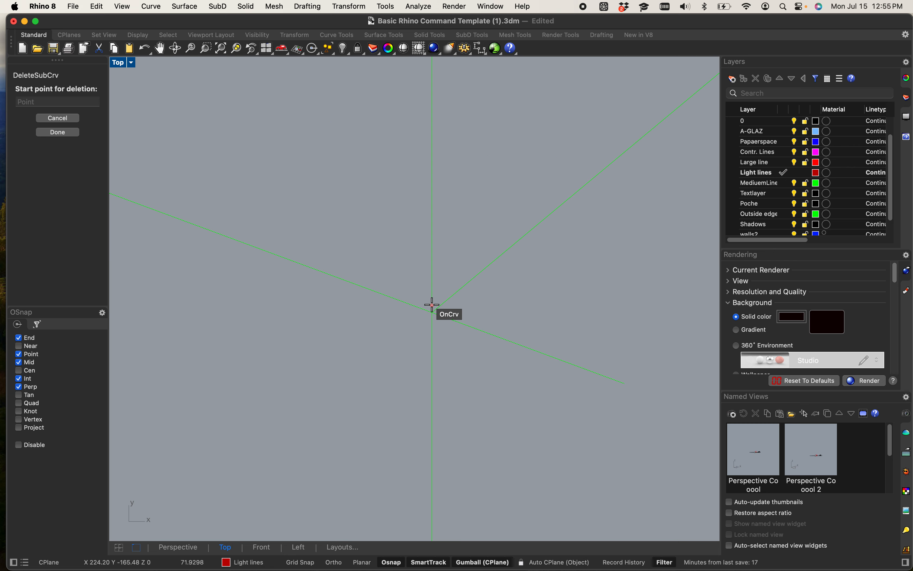
click(432, 305)
click(432, 287)
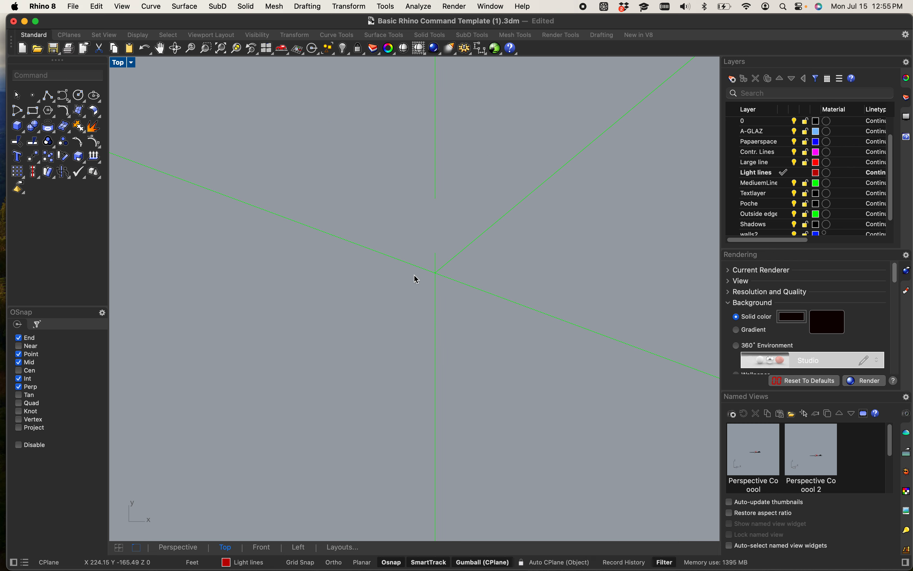
scroll(525, 389, down, 5)
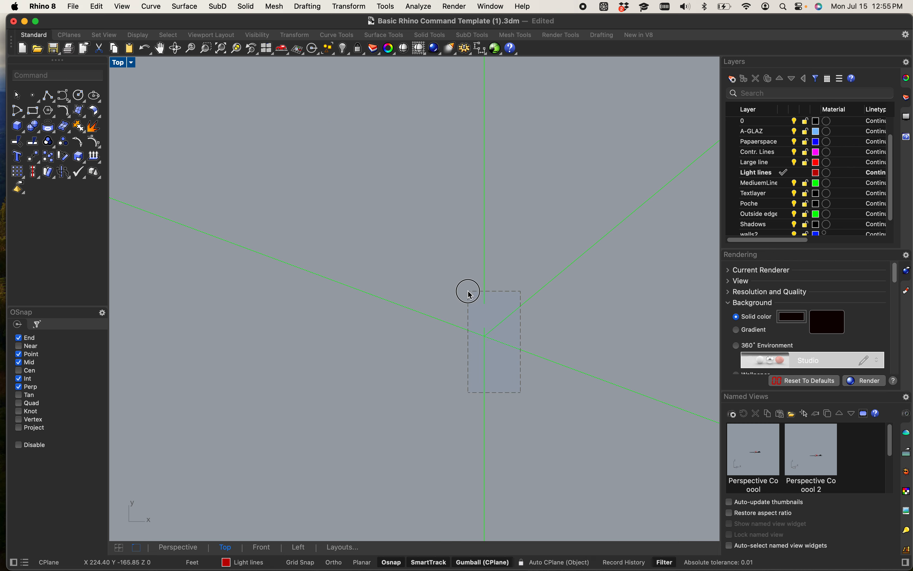
drag(470, 294, 470, 294)
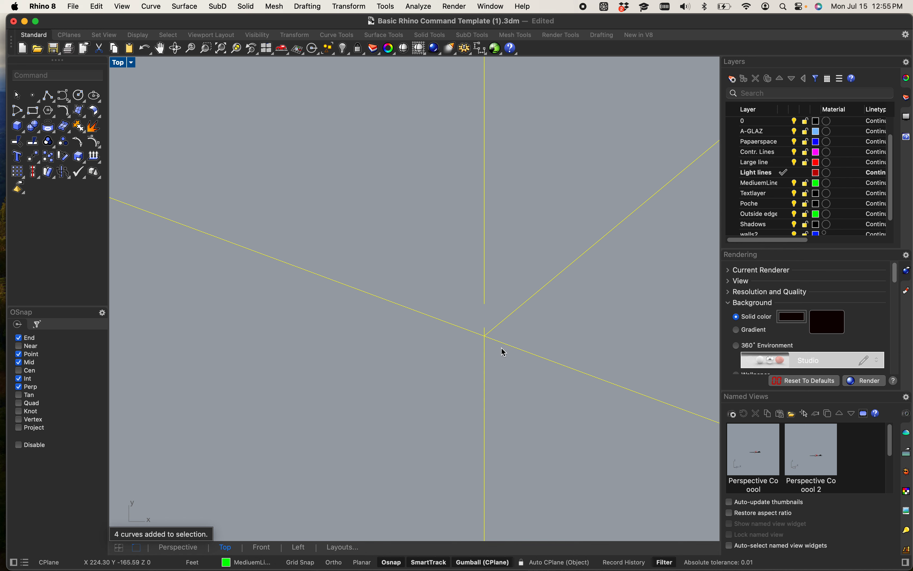
scroll(506, 345, down, 5)
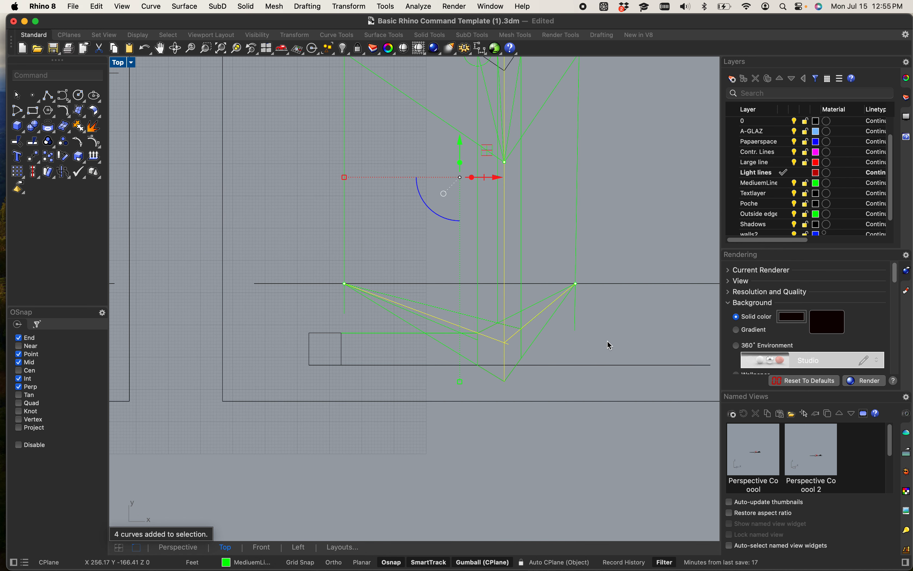
key(Escape)
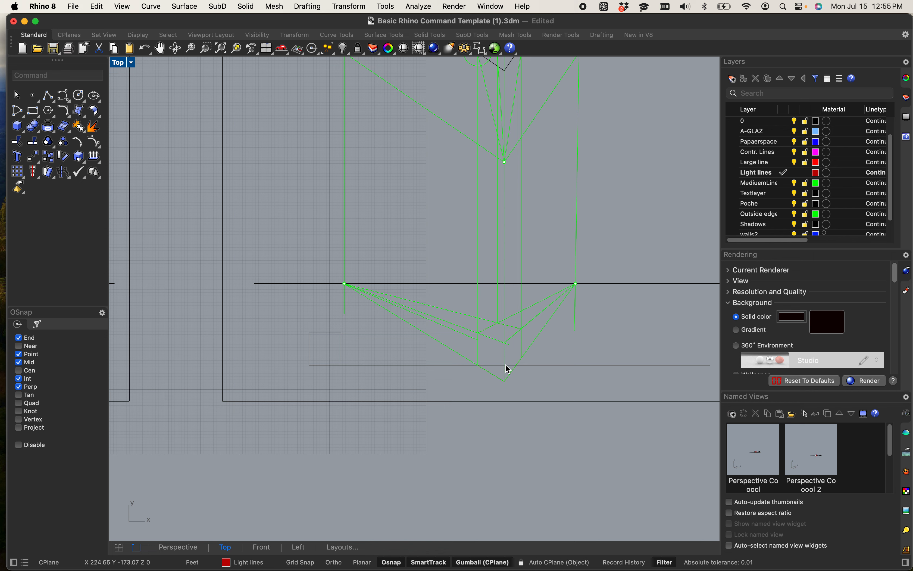
- Delete a short piece of the right vertical line just above the box's right top corner with DeleteSubCrv
scroll(504, 399, up, 10)
scroll(544, 328, down, 4)
right_drag(544, 328, 472, 348)
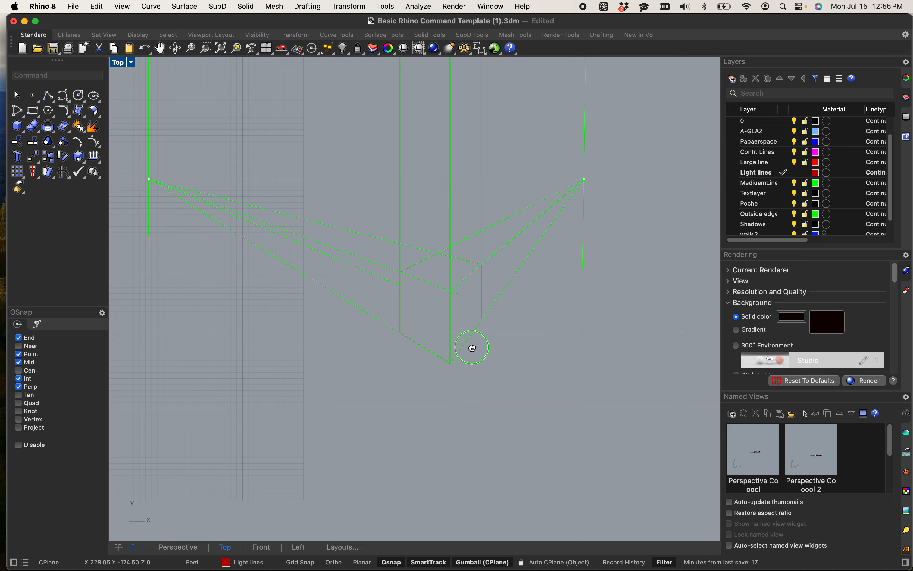
scroll(443, 312, up, 6)
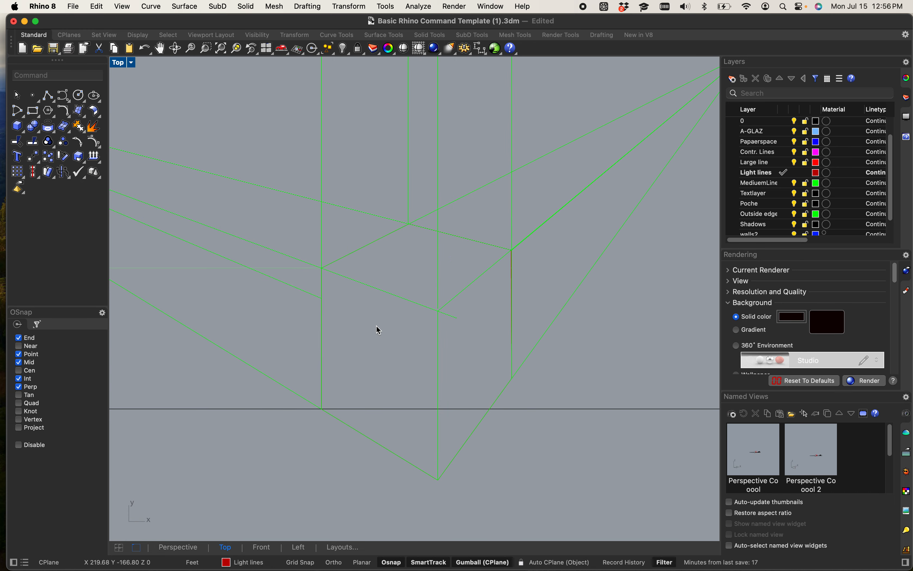
scroll(392, 238, down, 2)
scroll(439, 238, up, 6)
right_drag(478, 261, 423, 316)
scroll(463, 294, up, 6)
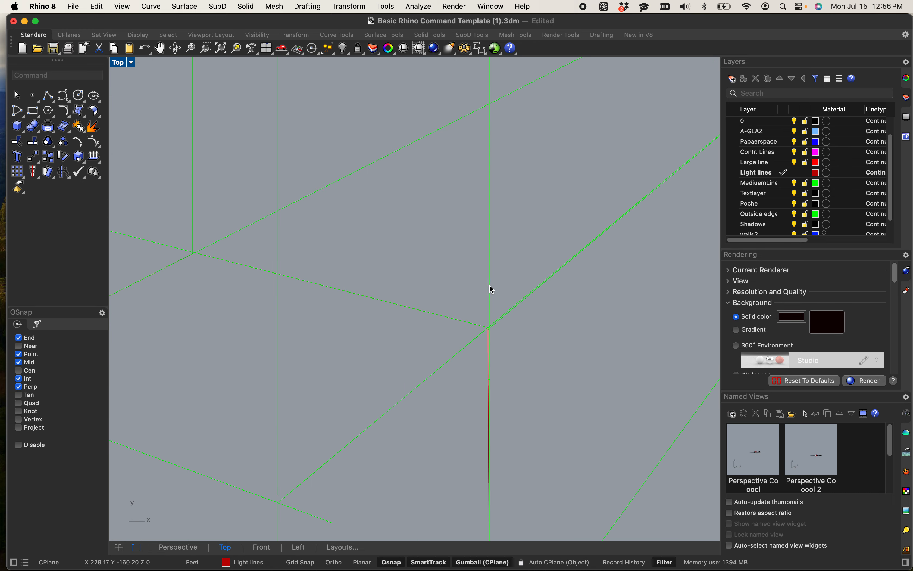
click(491, 287)
scroll(497, 320, up, 5)
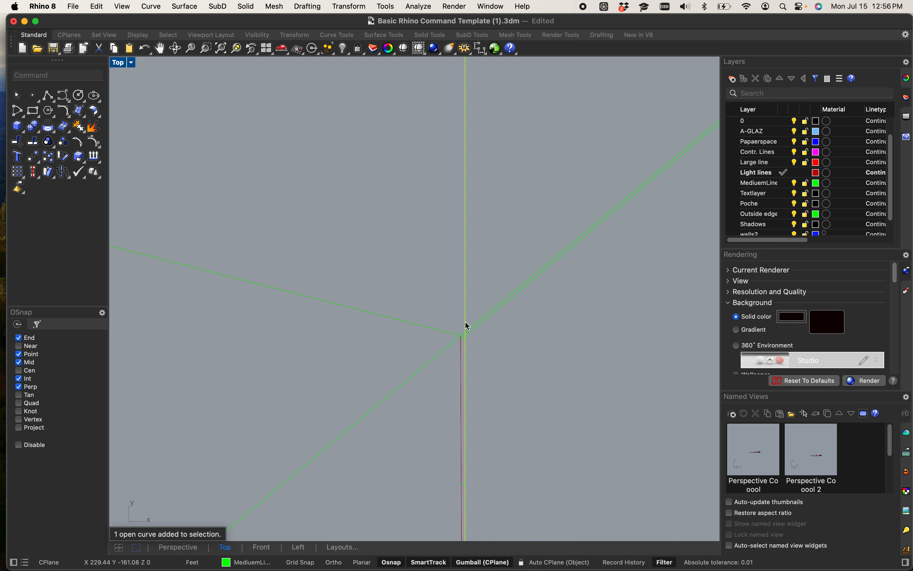
key(Escape)
drag(470, 283, 451, 261)
text(break)
key(Return)
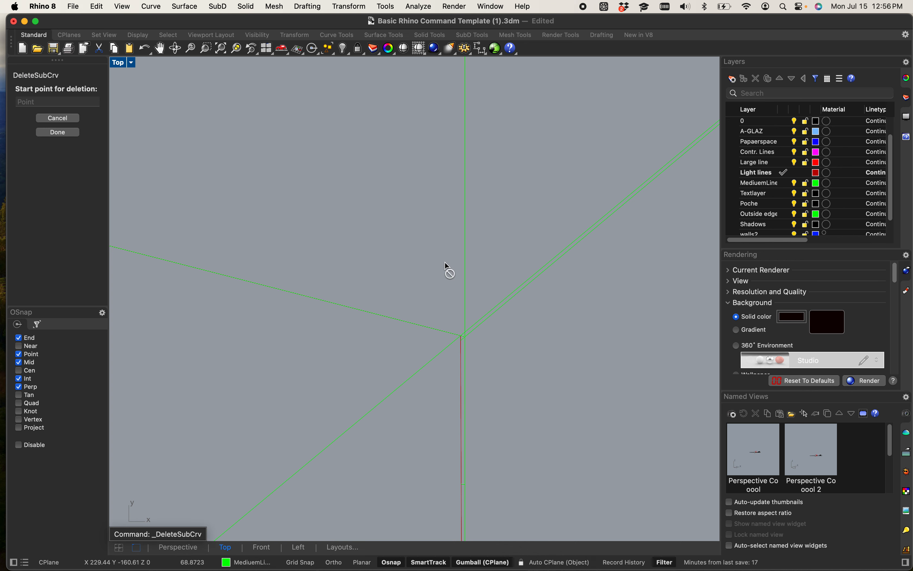
click(464, 286)
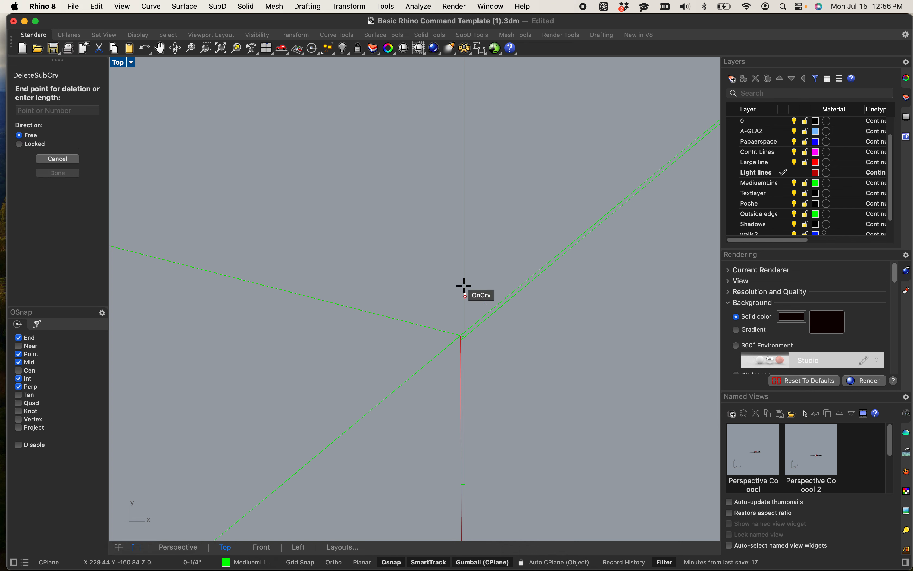
click(465, 329)
- Turn on the control points of the five curves meeting at the box's right top corner
scroll(581, 311, down, 10)
scroll(557, 336, up, 10)
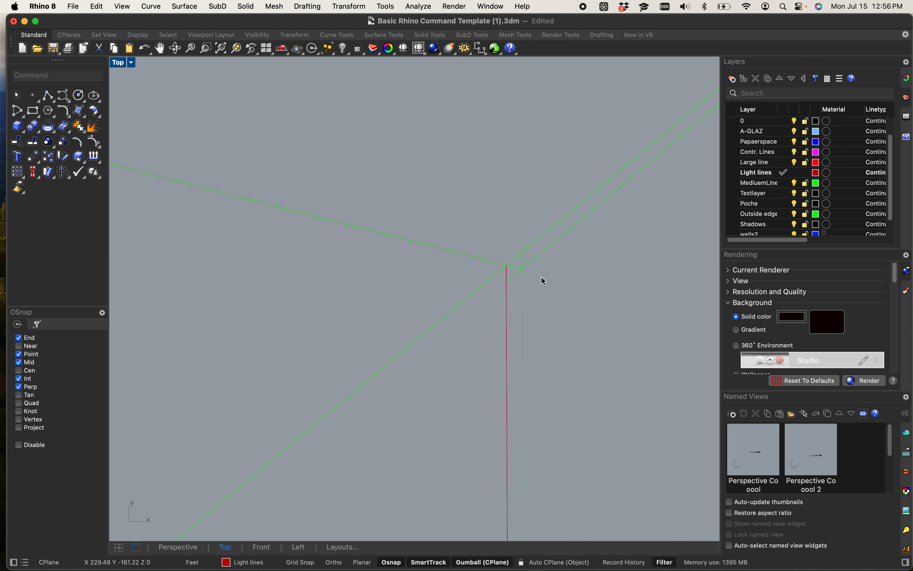
scroll(543, 278, up, 7)
scroll(469, 243, up, 4)
scroll(473, 247, up, 2)
drag(618, 370, 349, 130)
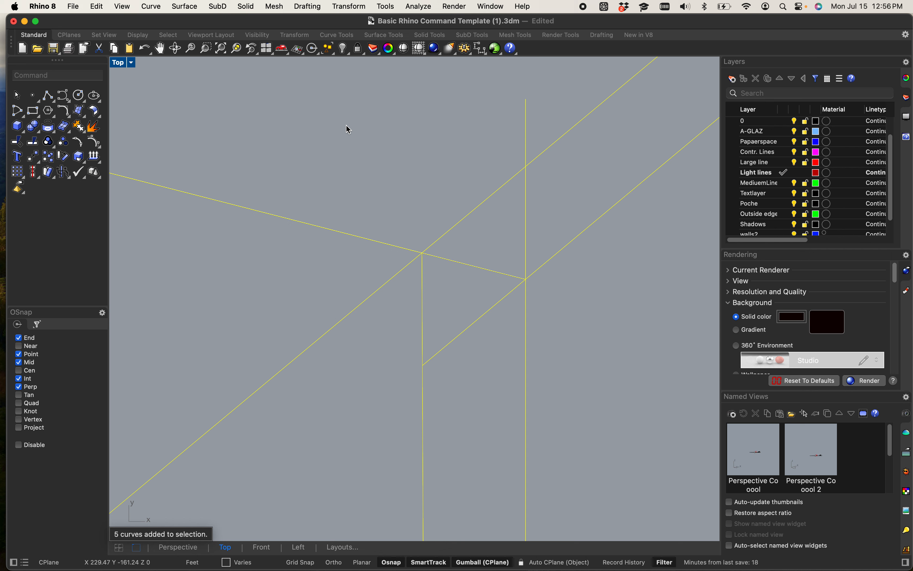
key(F10)
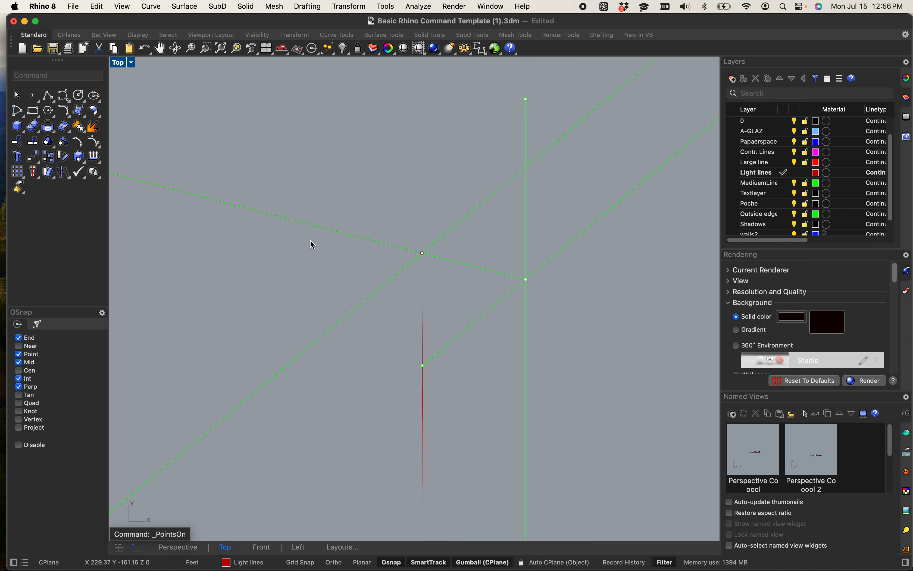
- Move the stray end point of the line from the right vanishing point up onto the outline's right top corner
drag(388, 337, 453, 399)
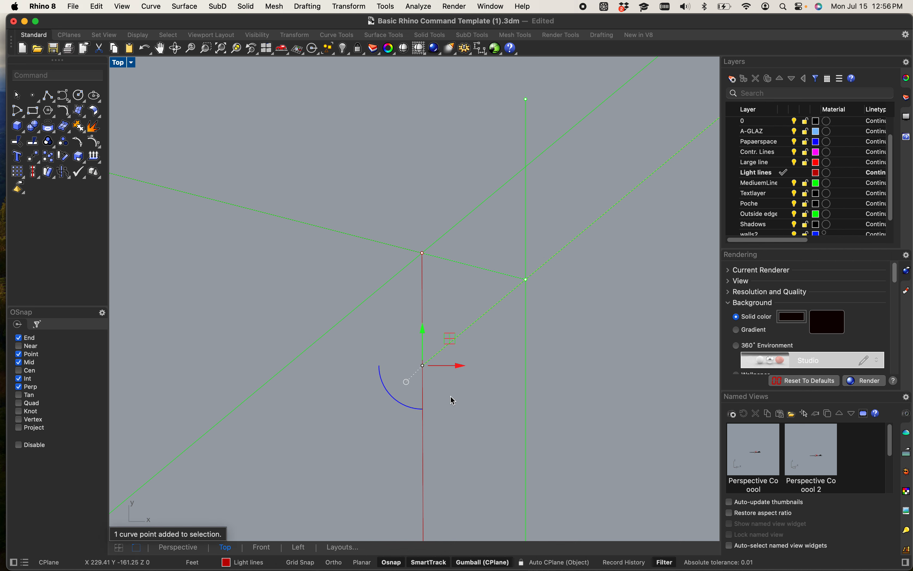
text(m)
key(Return)
click(423, 365)
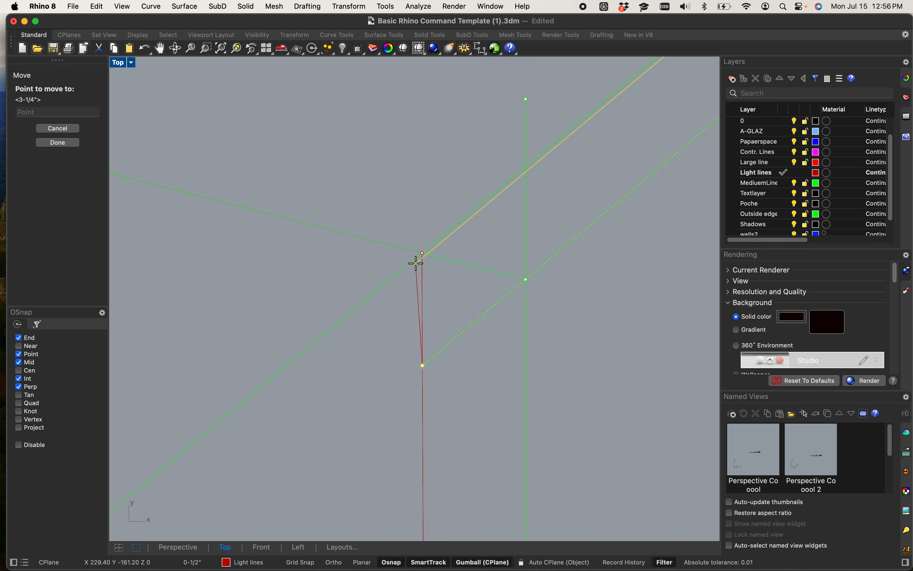
click(423, 251)
- Move the offset right vertical line and the adjoining top edge lines onto the outline's right top corner
drag(537, 304, 497, 263)
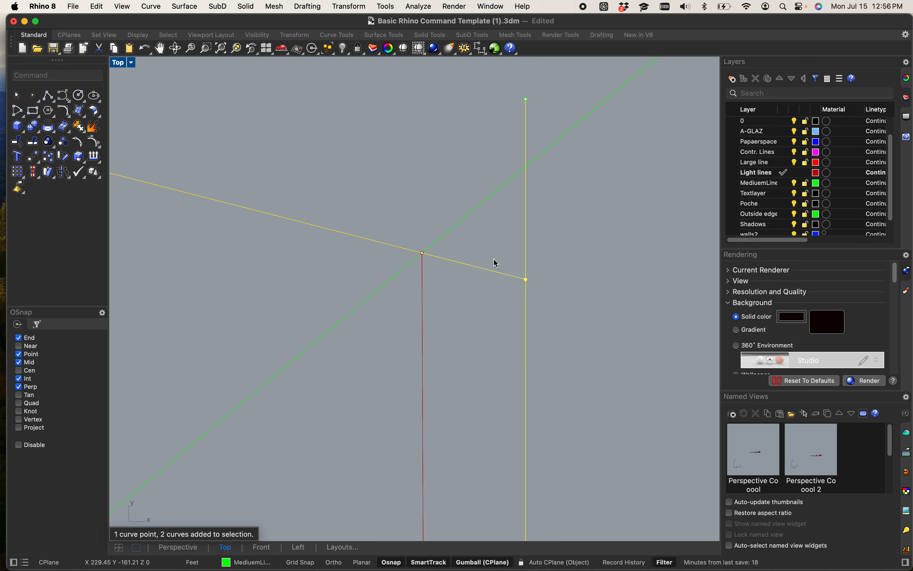
key(Return)
click(527, 280)
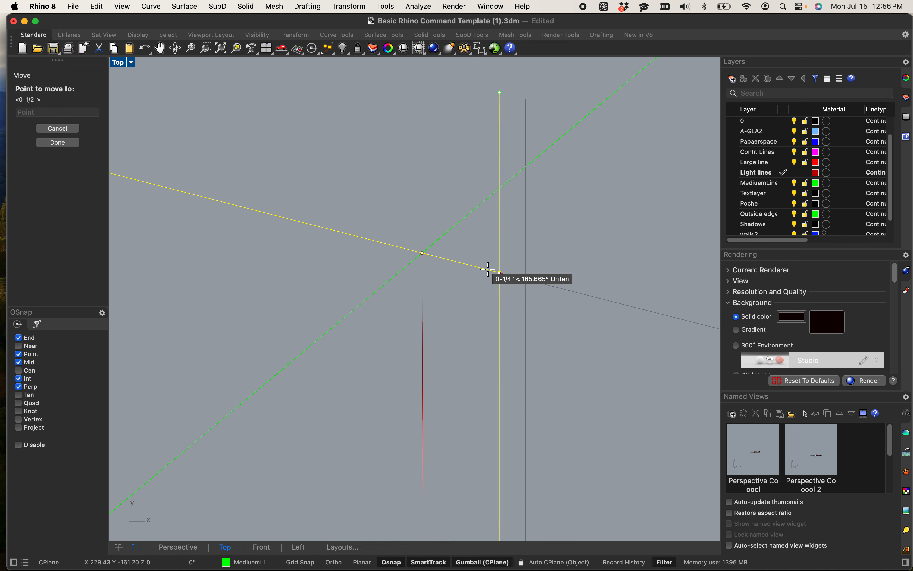
click(423, 253)
key(Escape)
scroll(456, 282, up, 5)
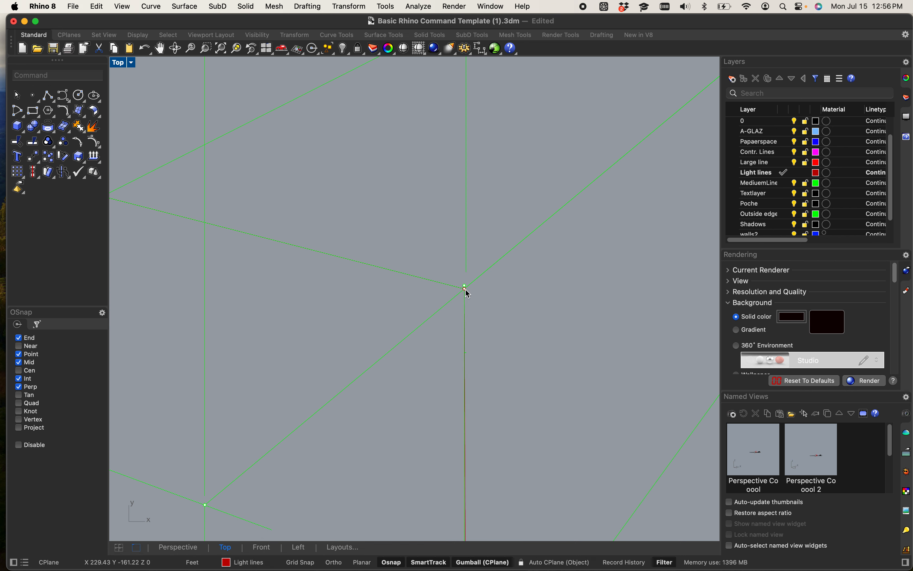
- Examine the box's corners and their alignment with the lines running to both vanishing points
scroll(466, 290, down, 10)
right_drag(505, 340, 541, 324)
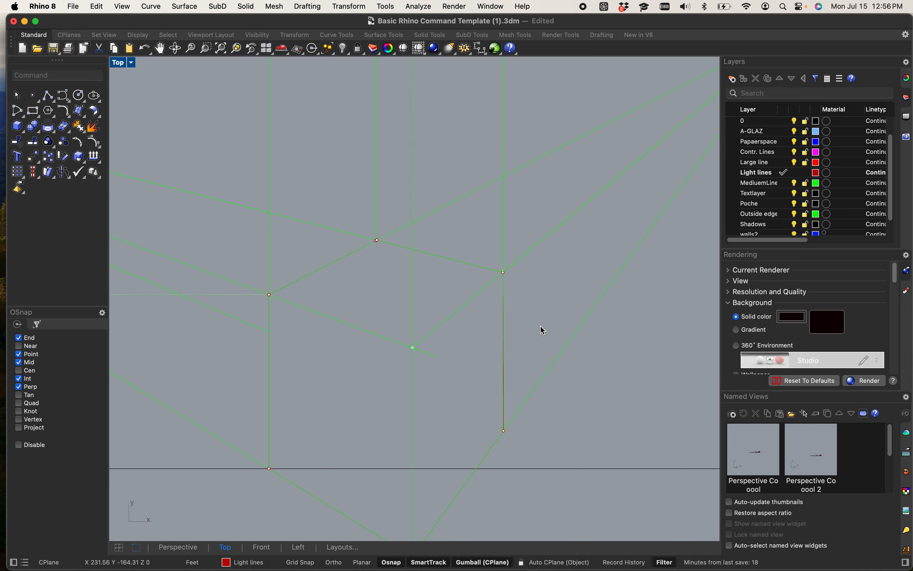
scroll(301, 316, down, 10)
mouse_move(320, 316)
right_down()
mouse_move(431, 334)
mouse_move(392, 322)
mouse_move(445, 311)
mouse_move(409, 300)
mouse_move(414, 309)
right_up()
scroll(398, 311, up, 10)
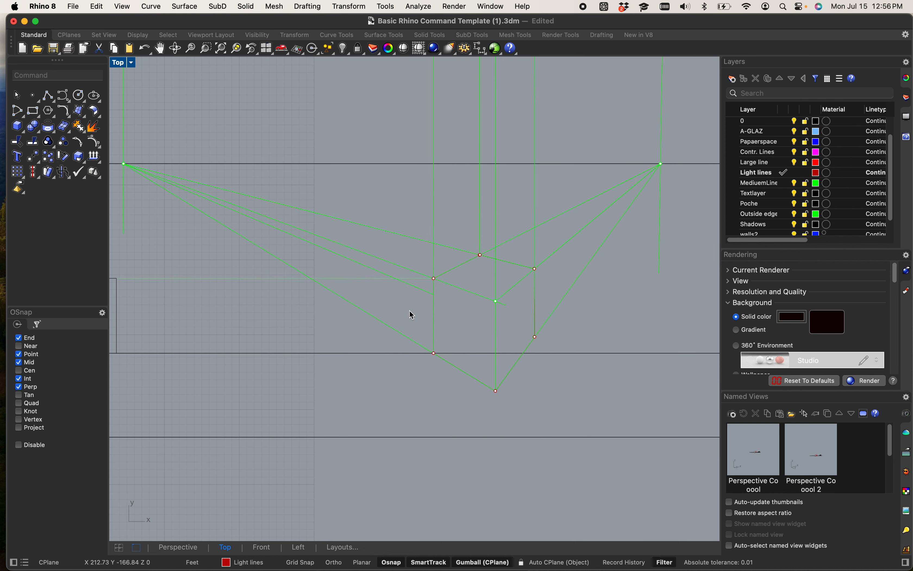
scroll(480, 297, up, 8)
scroll(404, 353, down, 8)
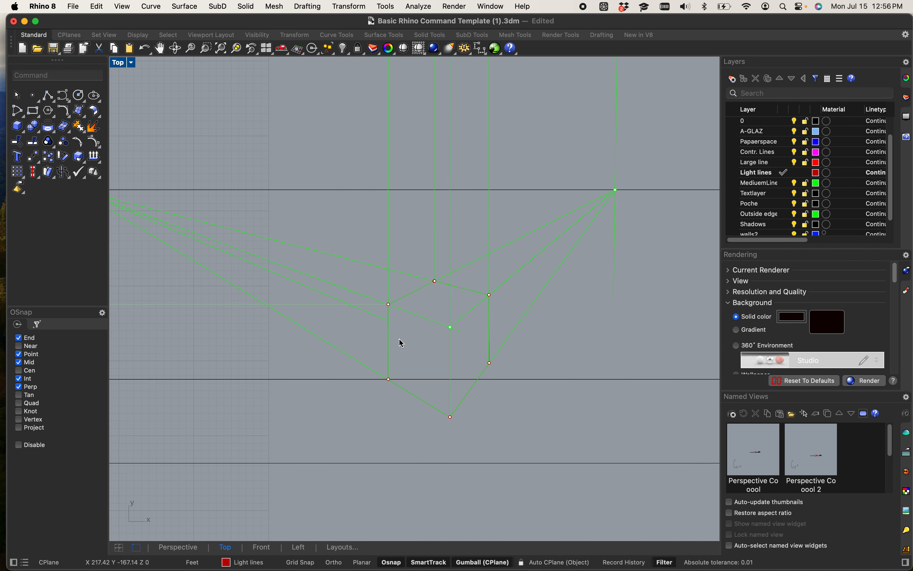
scroll(413, 348, up, 6)
right_drag(435, 343, 453, 298)
scroll(442, 347, down, 4)
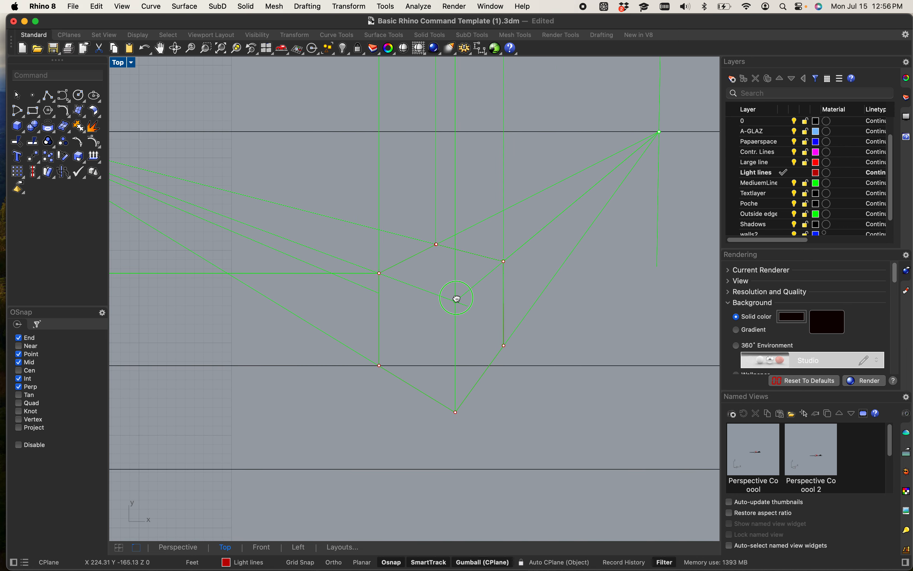
drag(347, 200, 568, 448)
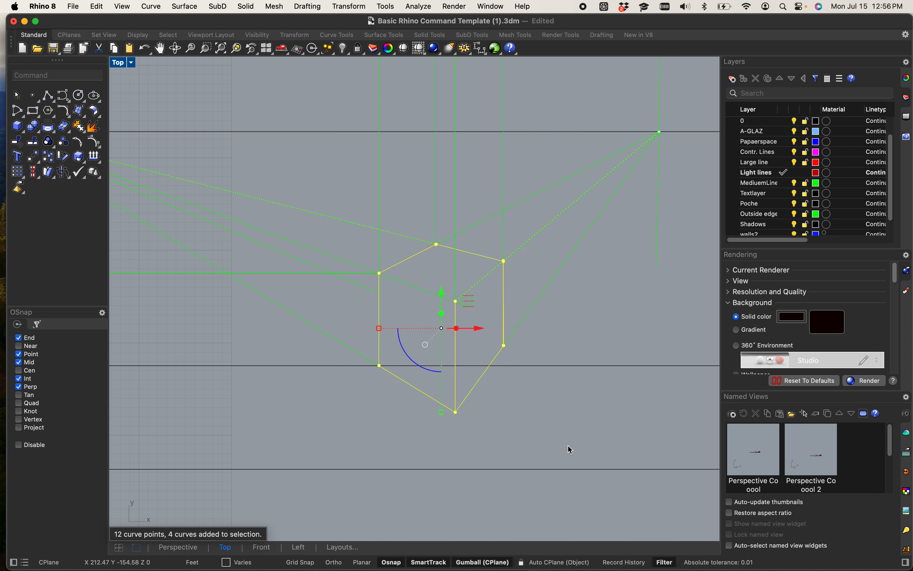
click(367, 187)
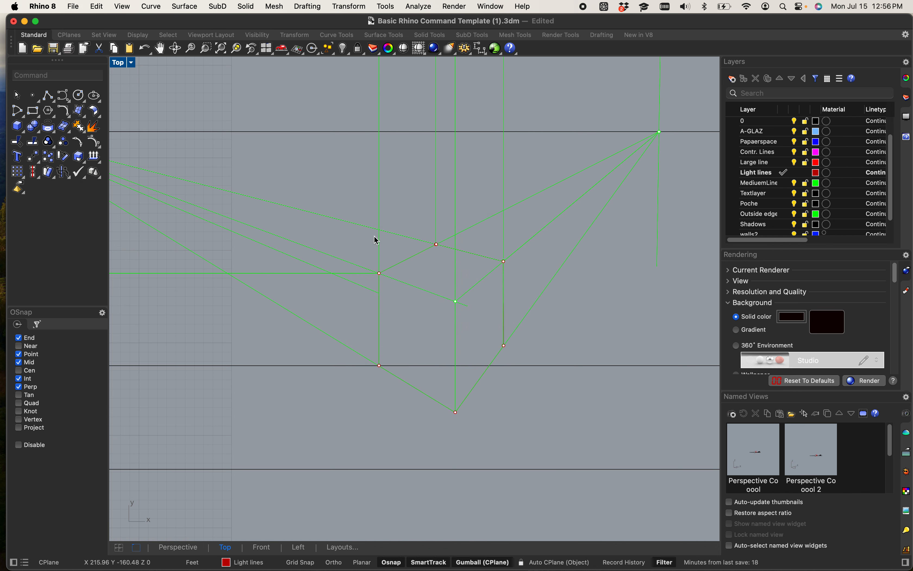
click(368, 224)
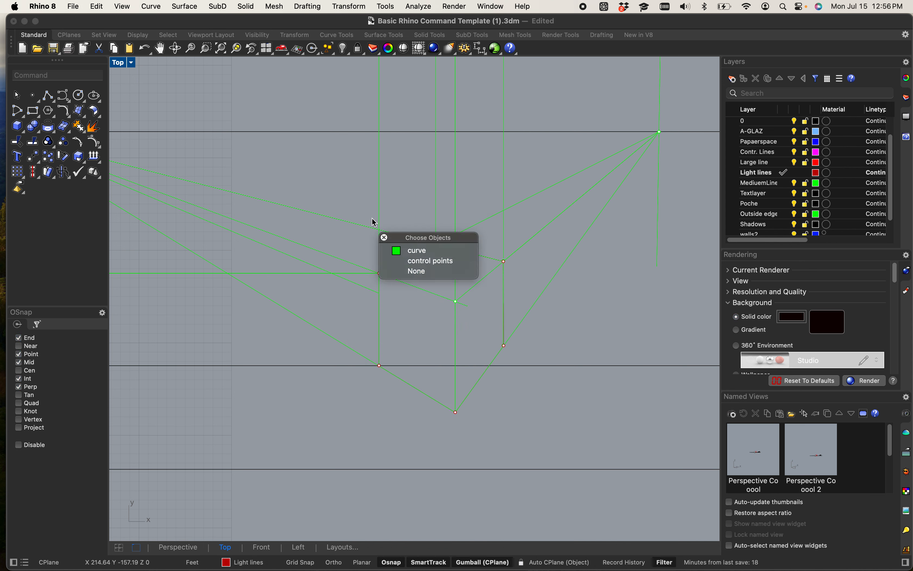
click(356, 199)
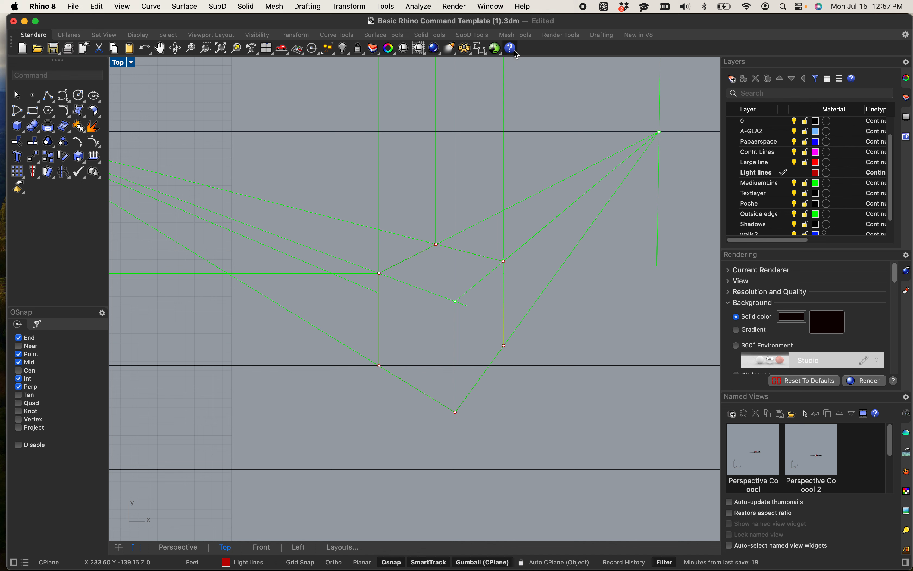
- Exclude curves in the selection filters and select only the control points around the box
click(32, 327)
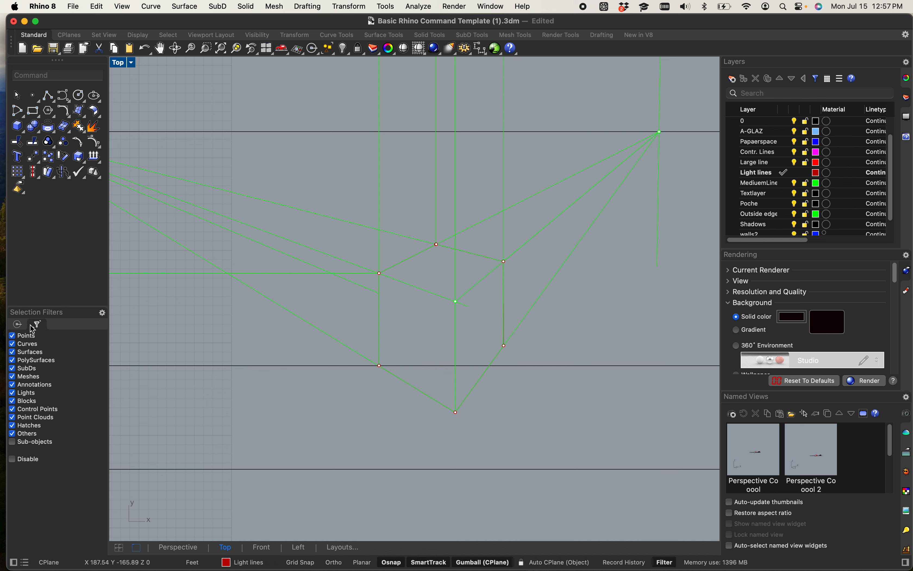
click(22, 324)
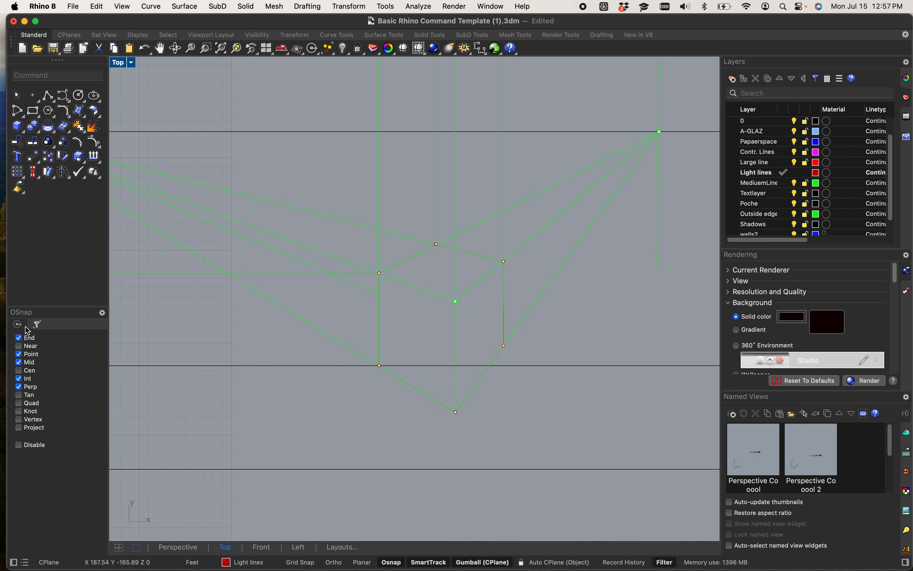
click(40, 326)
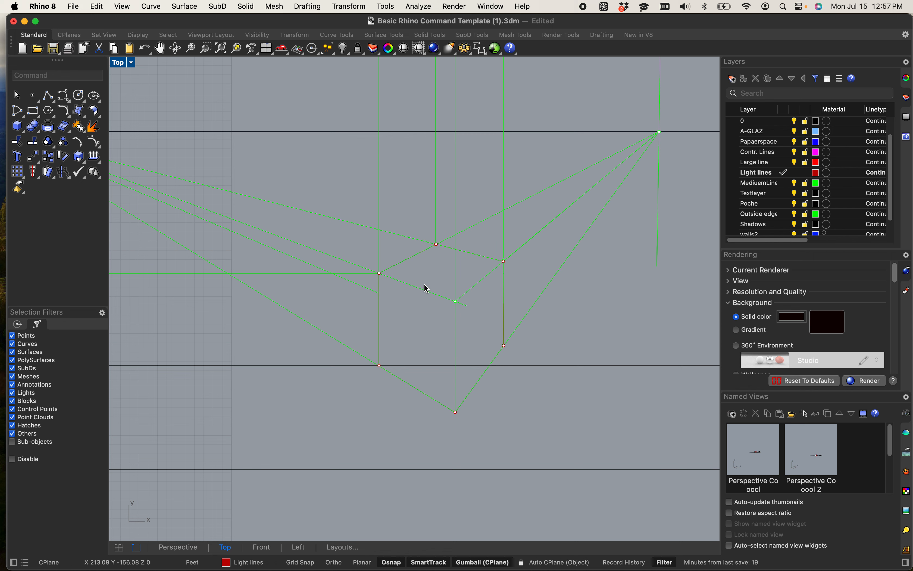
drag(294, 156, 589, 469)
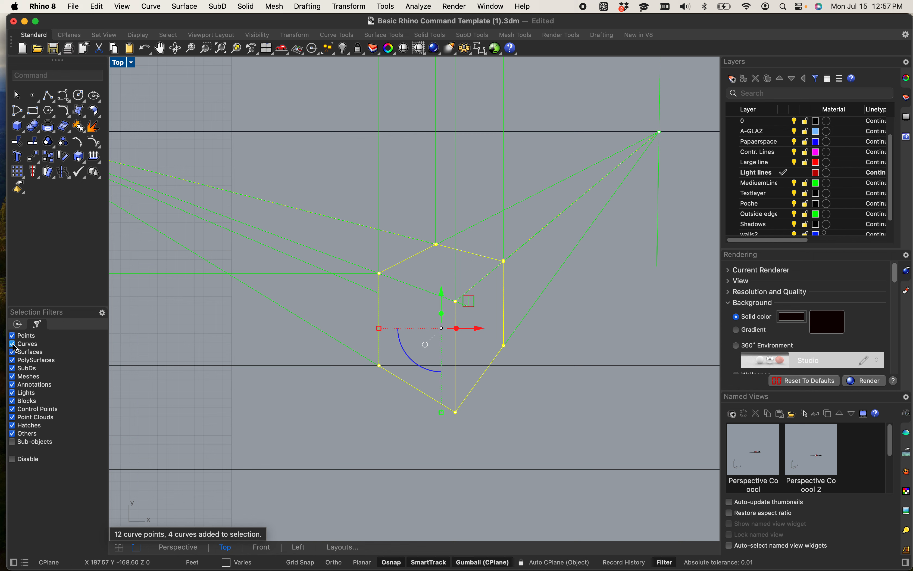
click(170, 370)
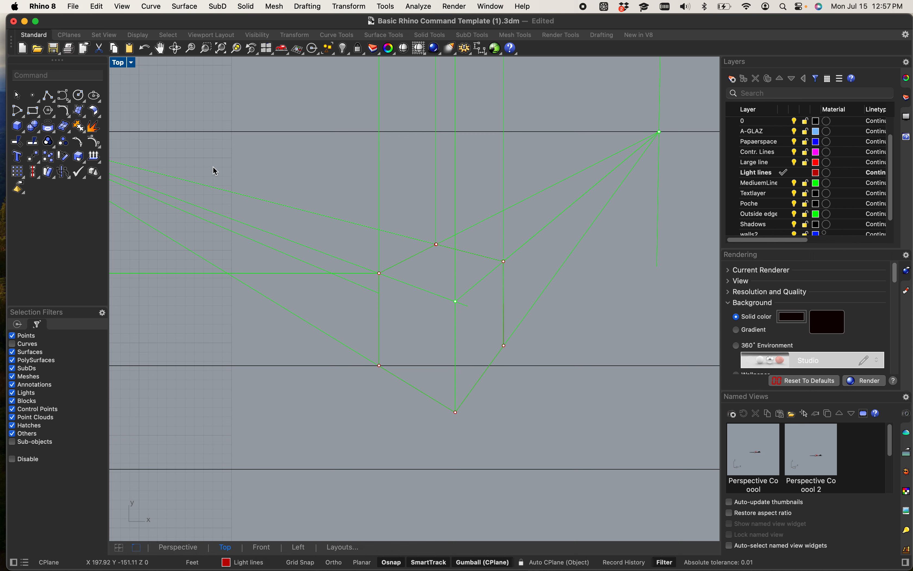
drag(223, 163, 644, 465)
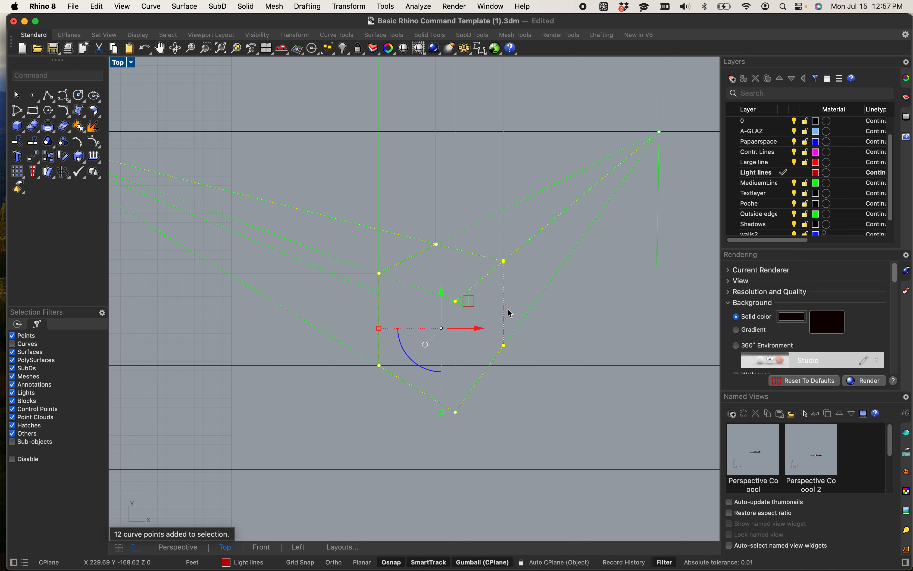
scroll(489, 288, up, 6)
scroll(415, 246, down, 8)
scroll(392, 231, up, 4)
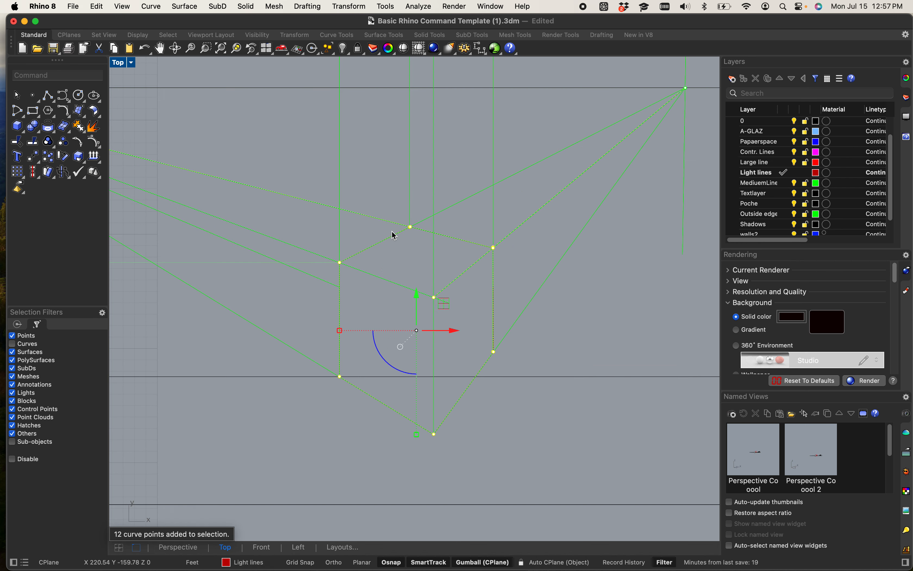
- Try moving the box's selected control points up above the horizon line, and return them to their original position
drag(422, 304, 444, 195)
scroll(427, 229, down, 2)
scroll(427, 204, up, 12)
scroll(428, 259, down, 10)
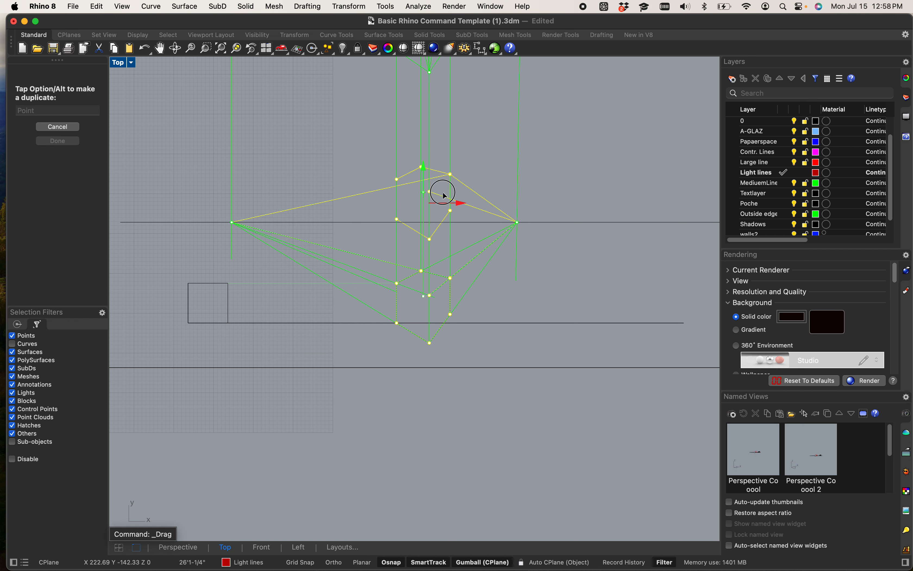
drag(445, 196, 440, 296)
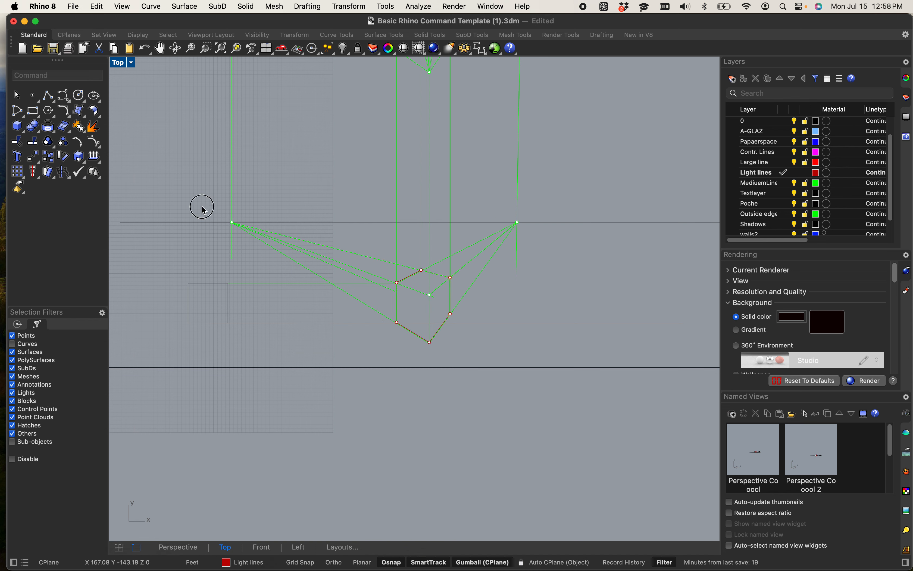
- Try moving the control points at both vanishing points down below the horizon line, near the ground line
drag(203, 210, 575, 244)
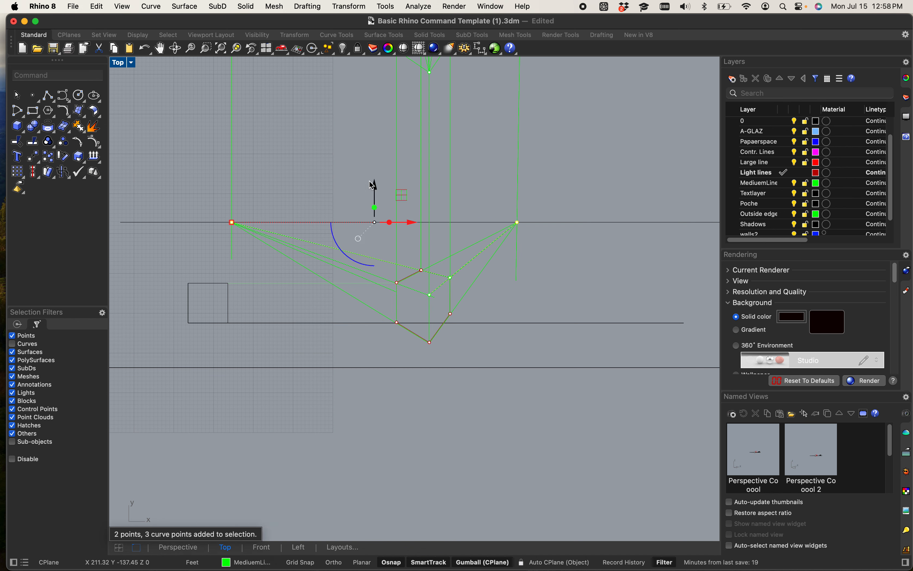
key(Escape)
drag(214, 208, 577, 285)
drag(382, 191, 385, 267)
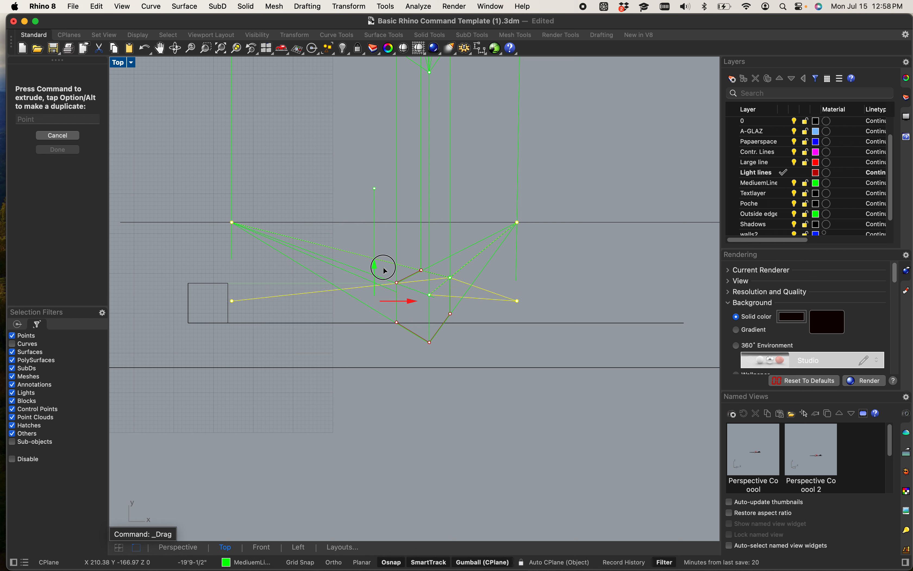
drag(385, 270, 404, 294)
drag(480, 187, 392, 166)
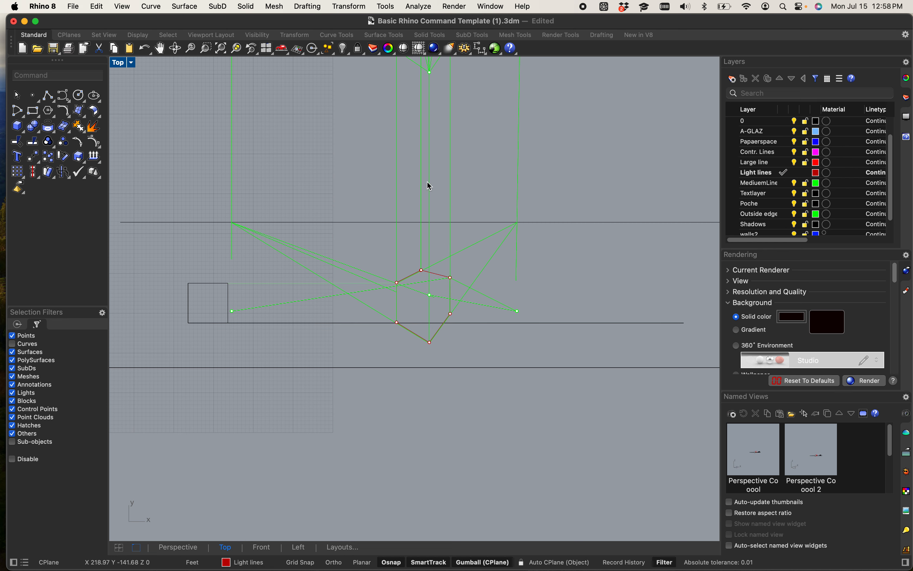
- Examine the rotated plan square, its station point and projection lines, and the neighbouring drawing sheets
scroll(435, 183, down, 2)
right_drag(438, 182, 436, 271)
right_drag(431, 76, 430, 159)
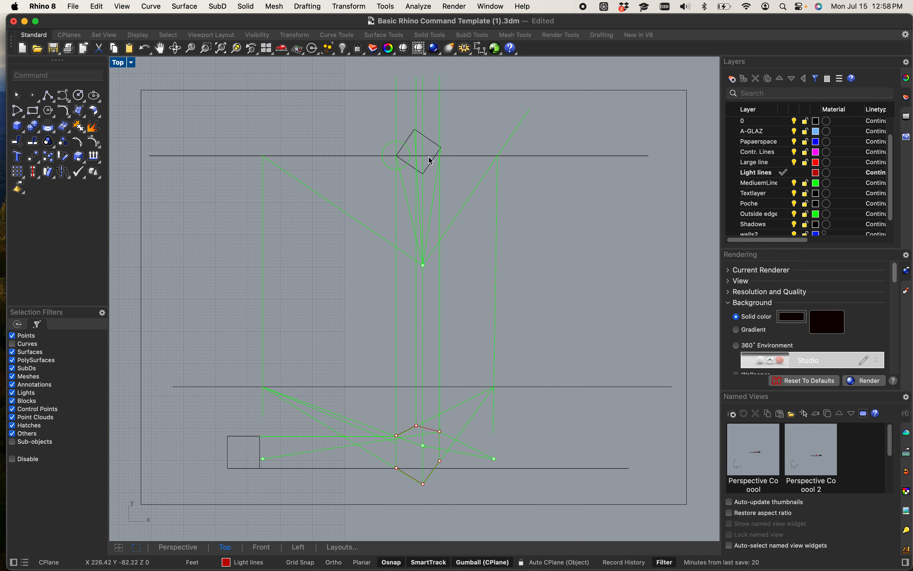
scroll(422, 151, up, 8)
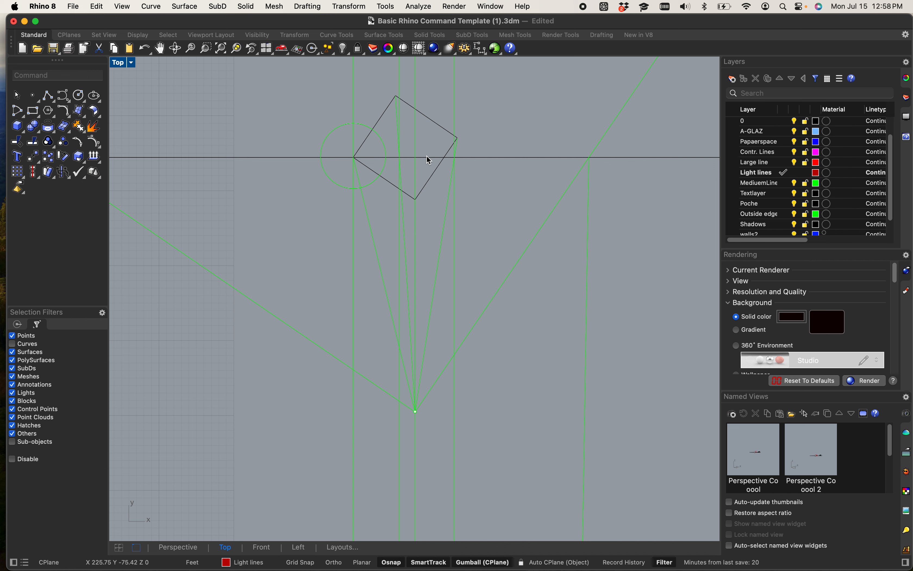
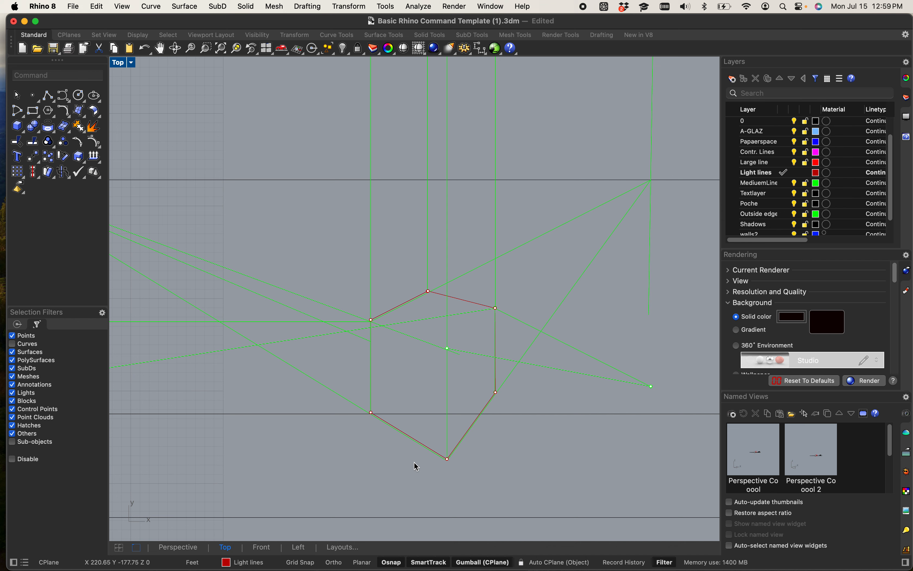
scroll(415, 464, down, 5)
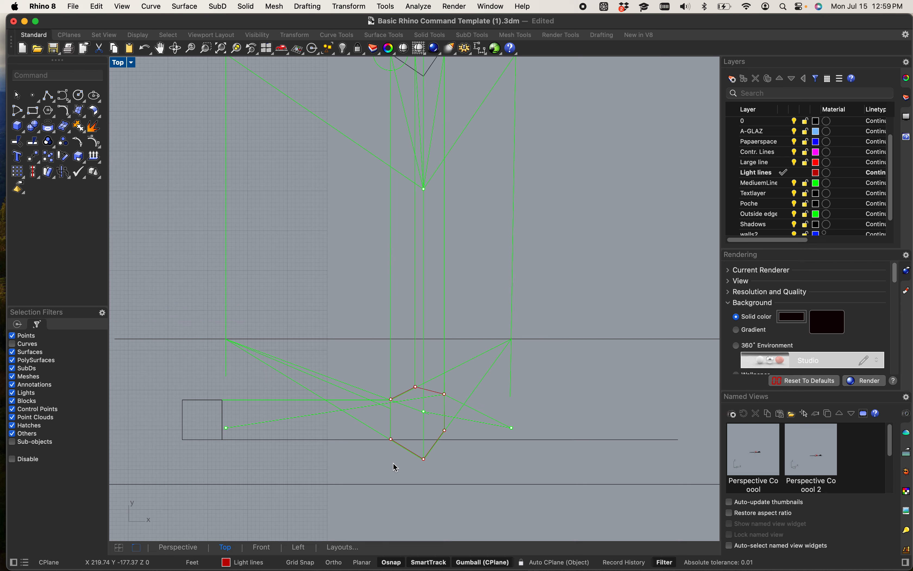
scroll(288, 450, down, 3)
right_drag(290, 450, 391, 396)
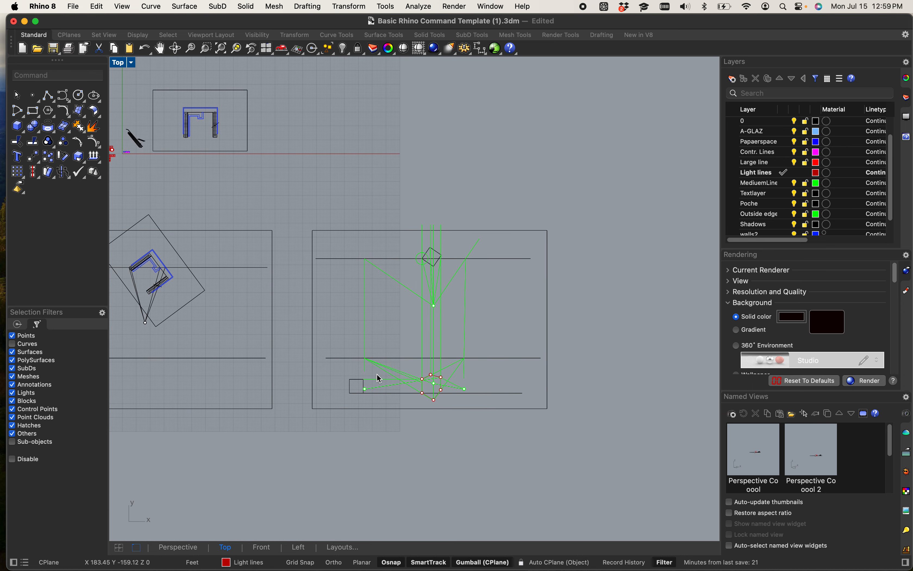
scroll(377, 375, down, 3)
right_drag(376, 379, 454, 409)
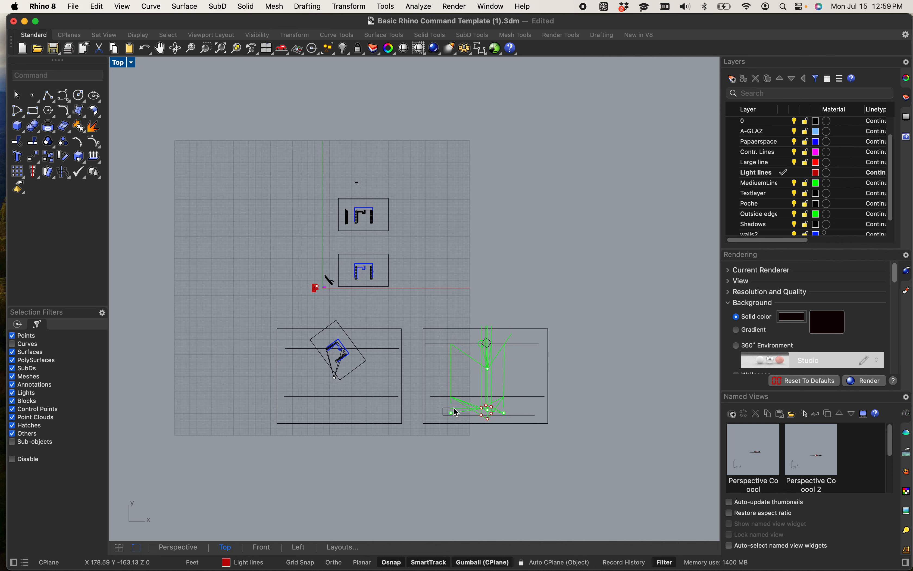
- Undo the vanishing-point control-point move and the edit made just before it
scroll(415, 362, up, 6)
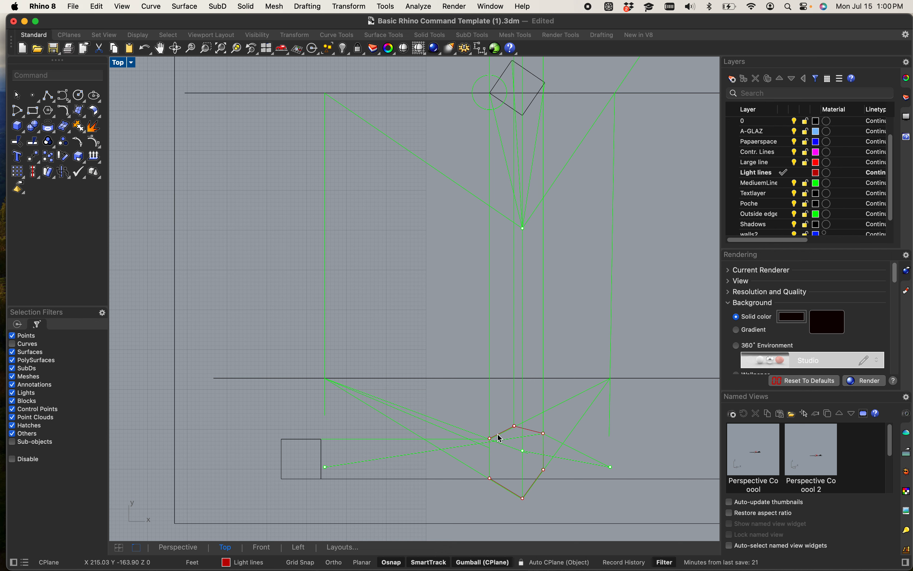
key(super+z)
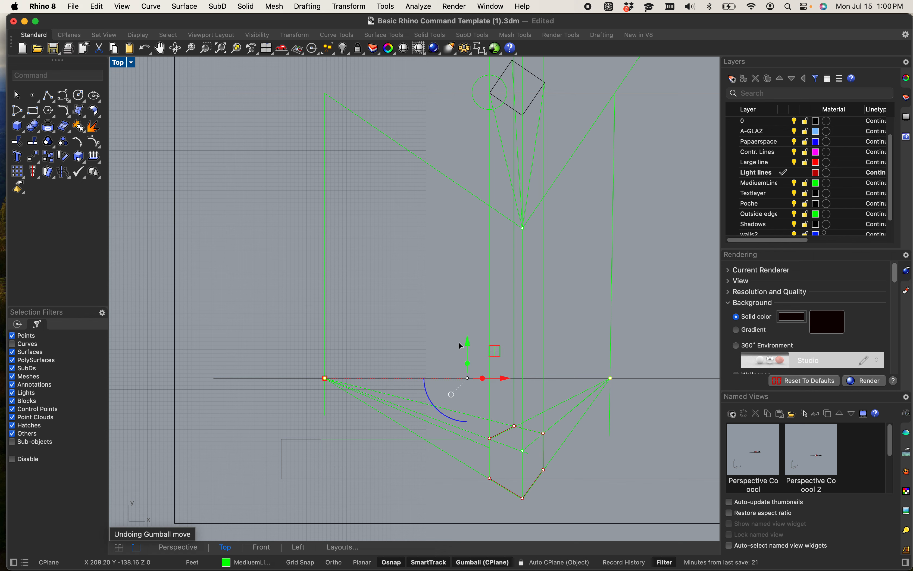
key(super+z)
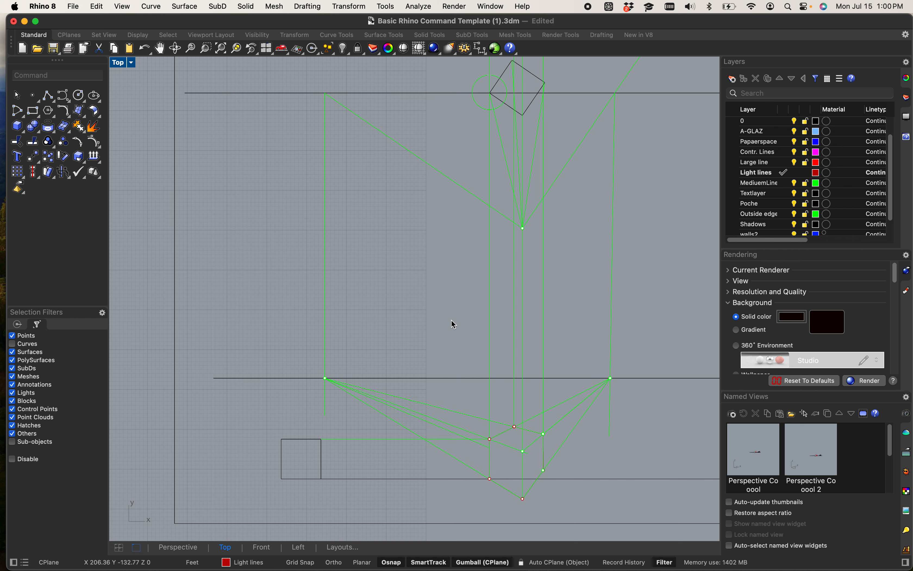
- Examine the two-point perspective construction from the rotated plan square down to the box below the horizon line
scroll(450, 325, down, 4)
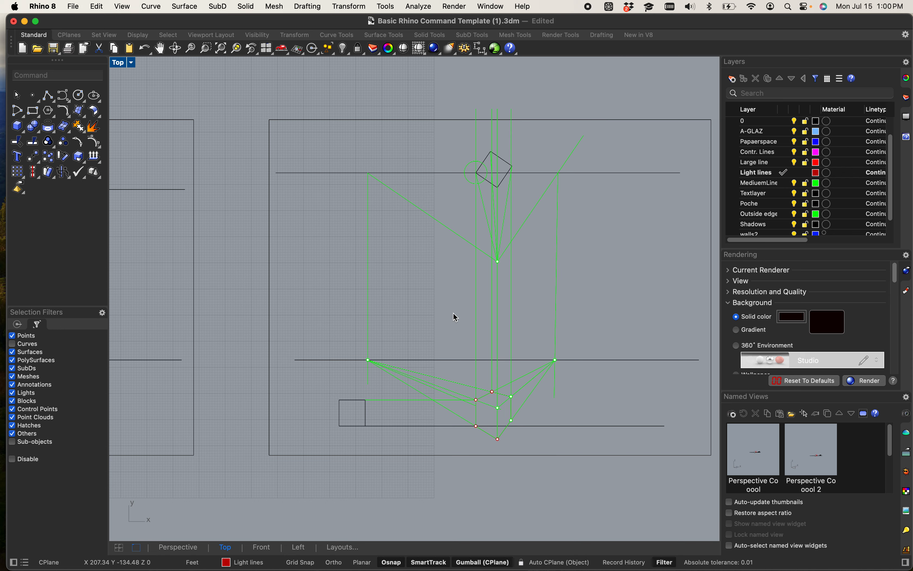
scroll(433, 315, down, 4)
right_drag(433, 315, 464, 324)
scroll(490, 318, up, 7)
scroll(532, 191, up, 5)
scroll(530, 222, down, 7)
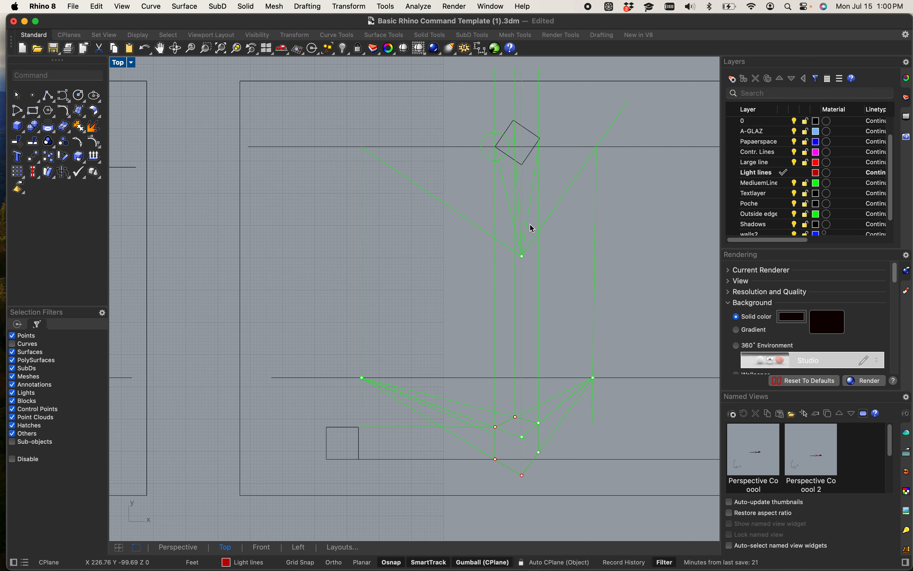
right_drag(543, 238, 497, 247)
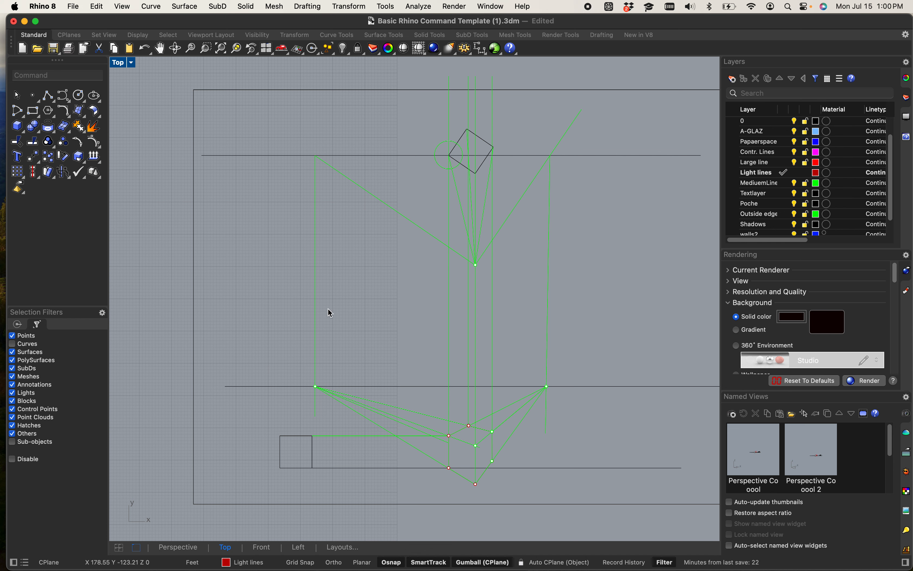
- Compare the framed stair plan drawings with the rotated plan and the perspective box construction
scroll(327, 339, down, 3)
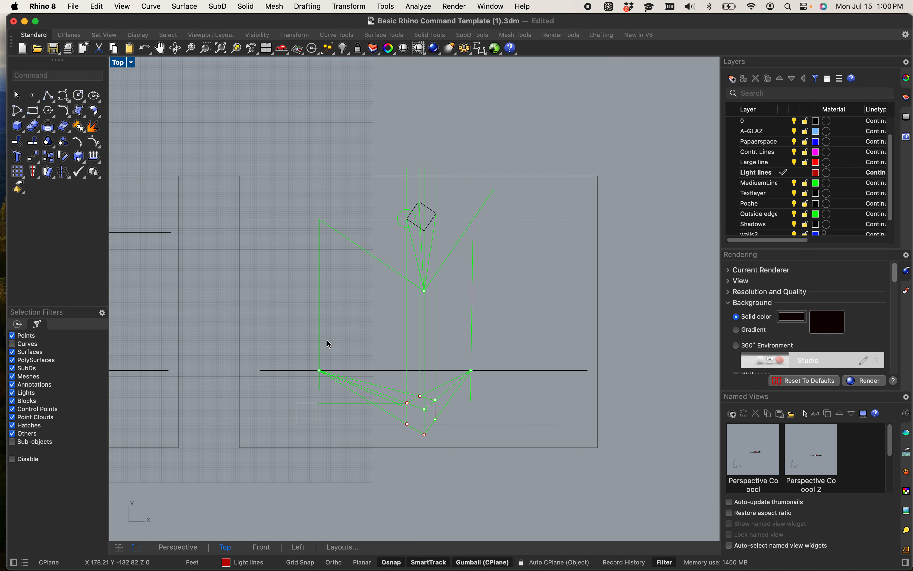
scroll(326, 339, down, 8)
right_drag(340, 304, 460, 378)
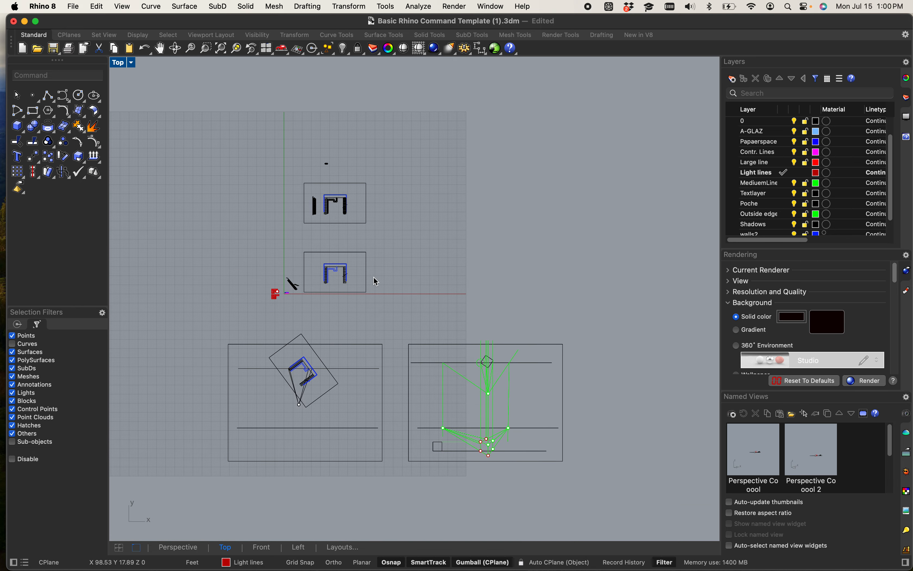
scroll(373, 278, down, 2)
scroll(392, 317, up, 2)
scroll(350, 259, up, 2)
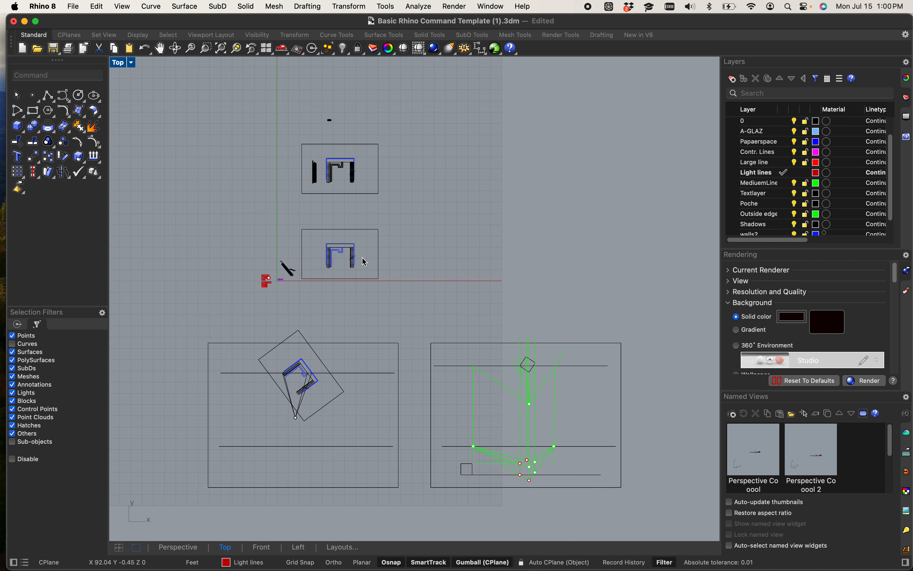
scroll(351, 259, up, 3)
scroll(373, 289, down, 1)
scroll(350, 298, up, 3)
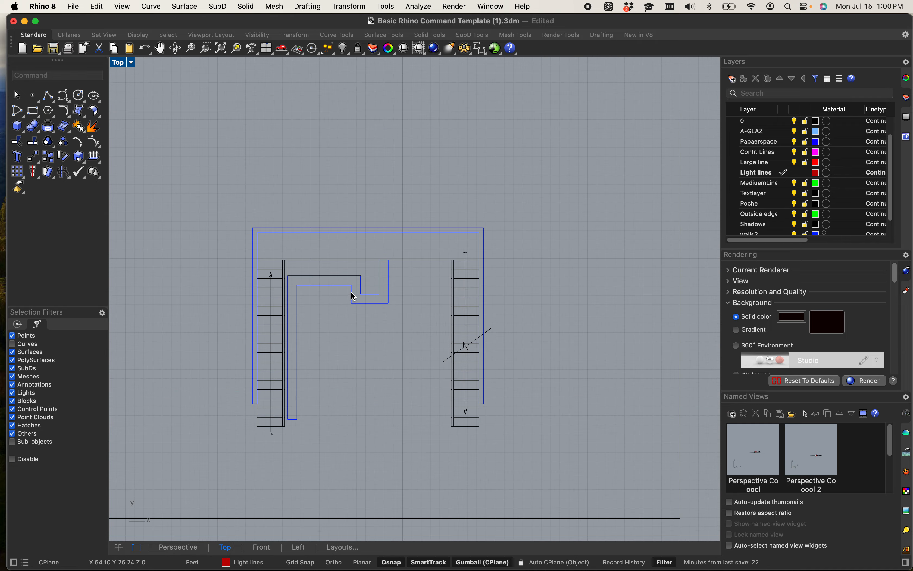
scroll(392, 307, down, 4)
right_drag(393, 307, 326, 167)
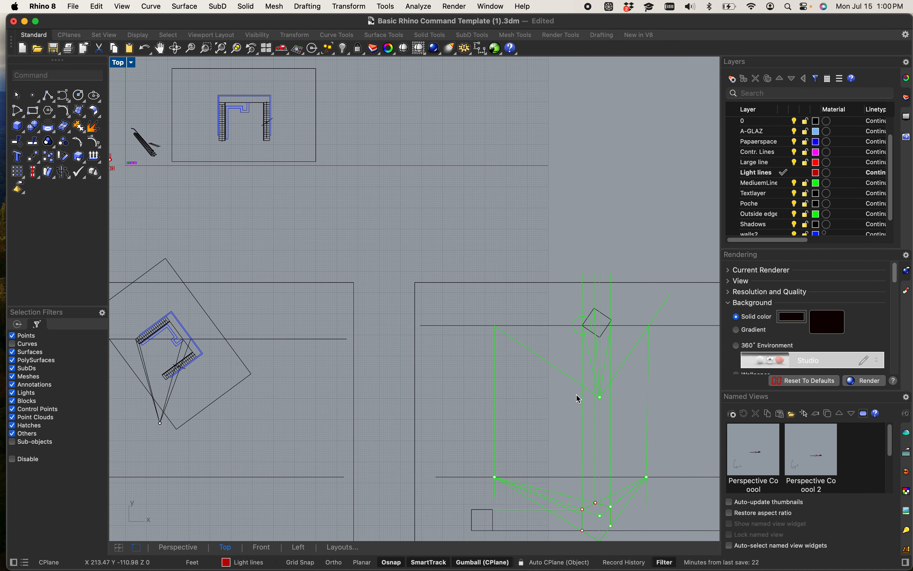
scroll(577, 397, up, 4)
scroll(462, 300, down, 10)
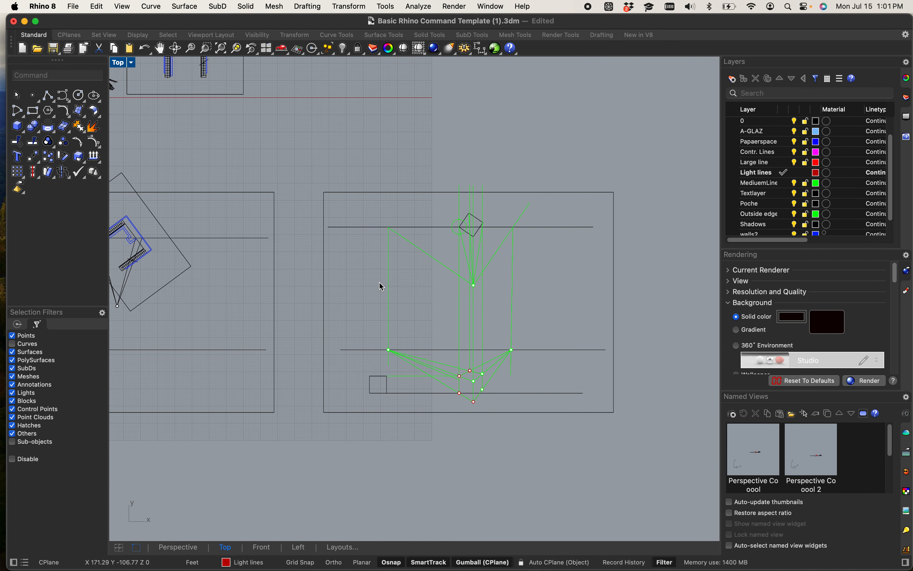
- Examine the angled stair drawing with its treads and handrail beside the lower framed stair plan
right_drag(335, 150, 423, 287)
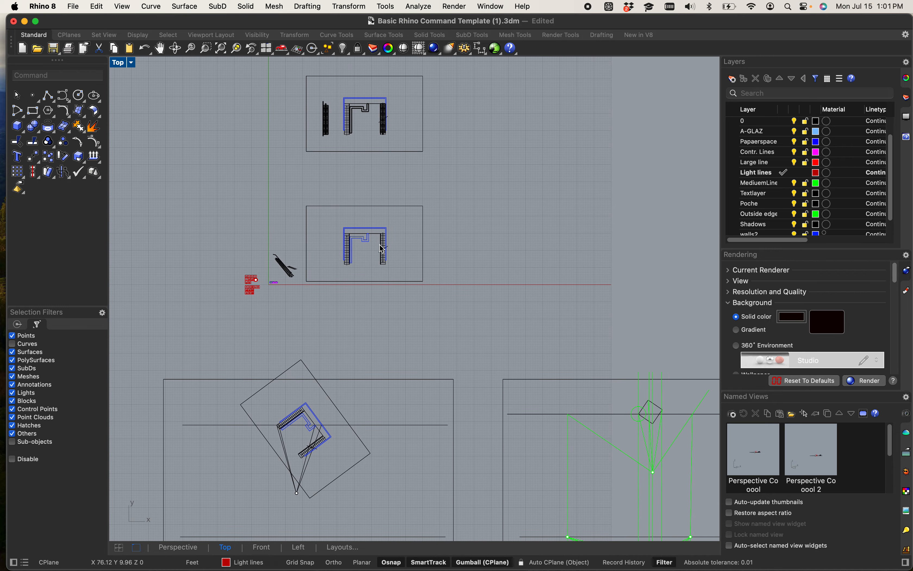
scroll(328, 217, up, 4)
right_drag(383, 239, 381, 287)
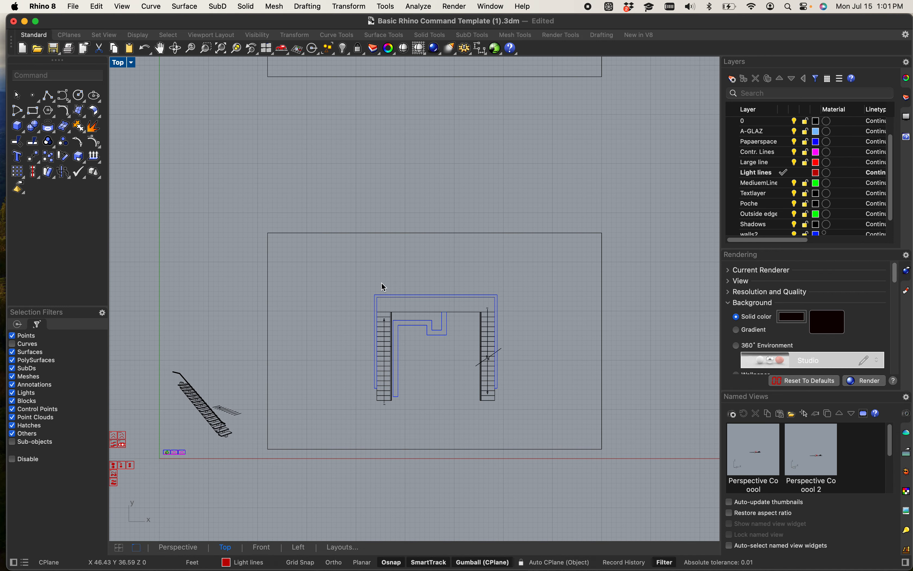
scroll(159, 393, up, 3)
right_drag(267, 421, 244, 341)
scroll(244, 396, up, 5)
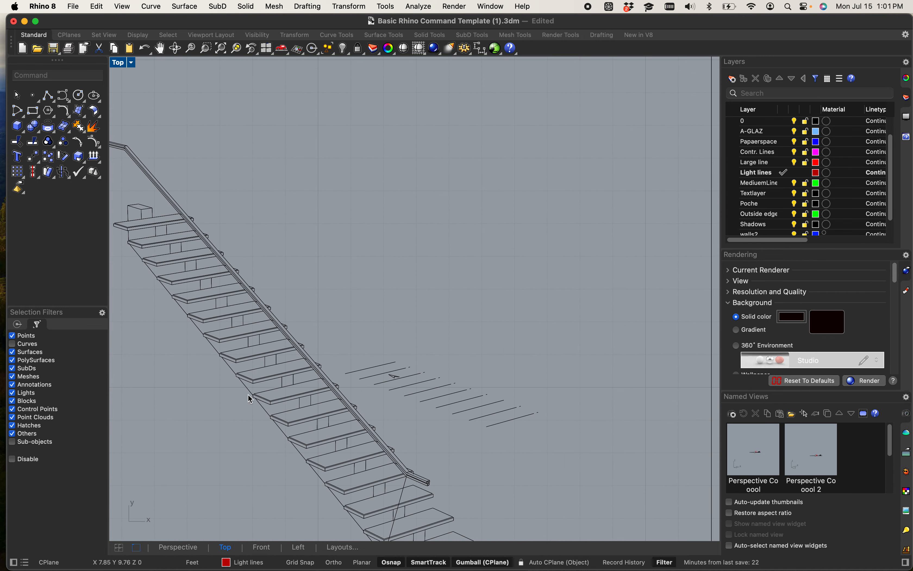
scroll(248, 394, down, 7)
right_drag(256, 395, 290, 376)
scroll(296, 311, up, 6)
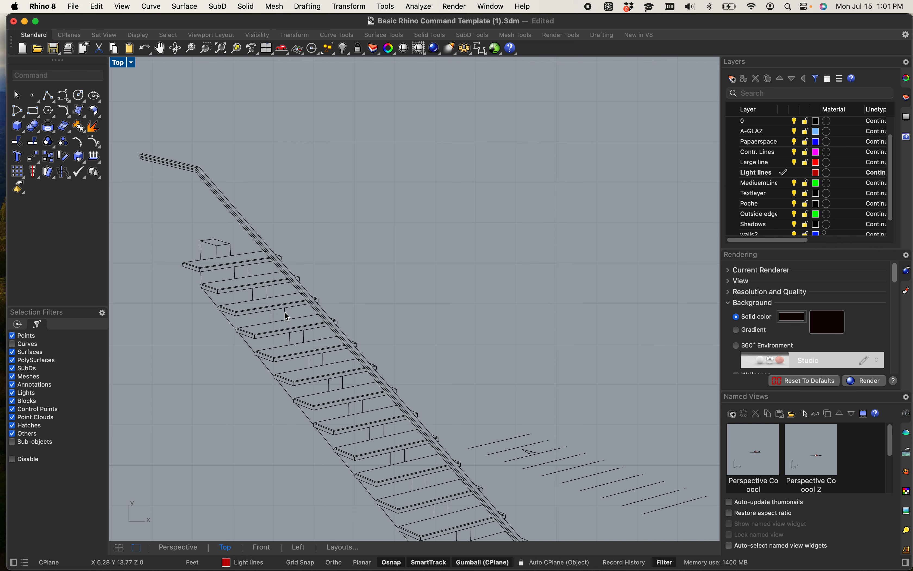
scroll(284, 312, down, 5)
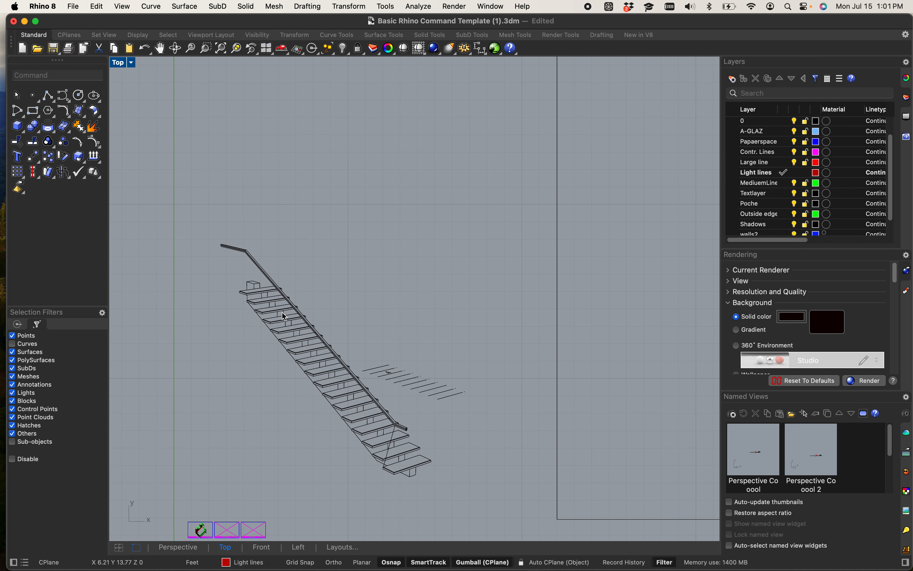
scroll(284, 315, down, 10)
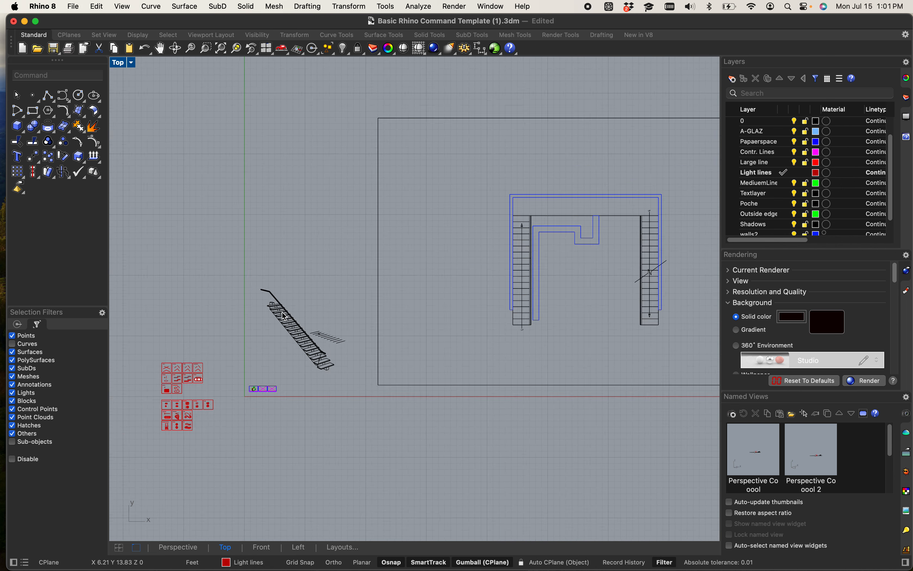
- Examine the framed plan's two stair flights, connecting landing and blue wall outlines
right_drag(318, 305, 282, 316)
scroll(302, 284, up, 8)
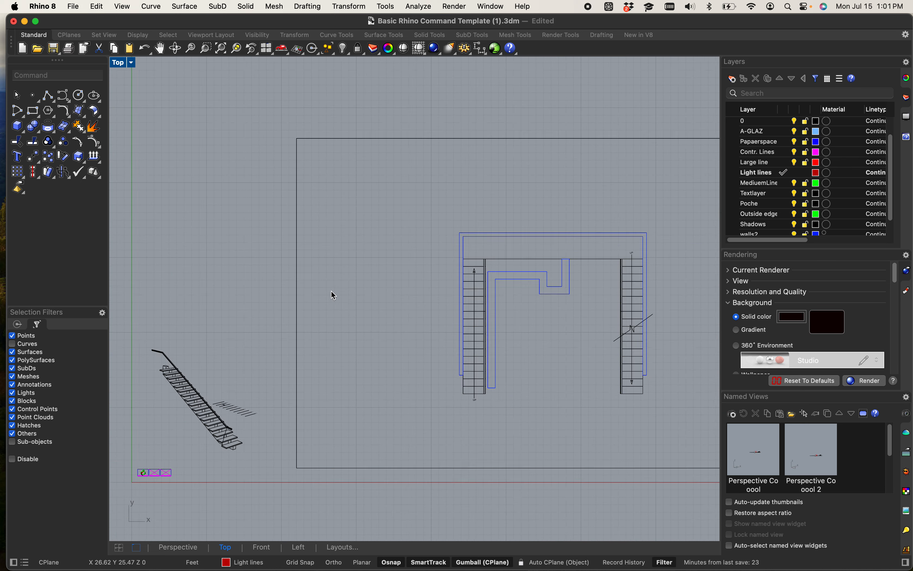
scroll(338, 294, down, 4)
right_drag(356, 311, 302, 302)
scroll(413, 301, up, 4)
scroll(391, 322, down, 4)
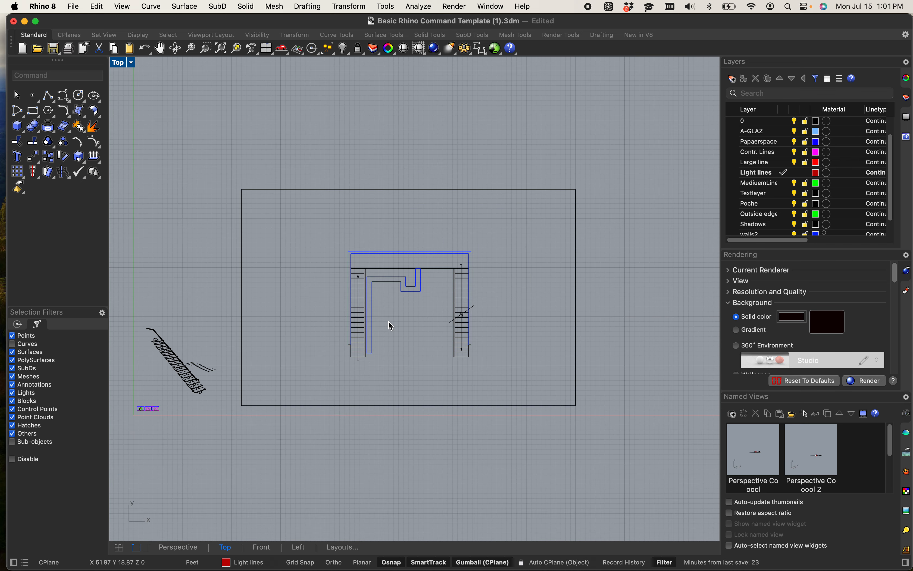
right_drag(395, 320, 431, 317)
scroll(430, 308, up, 5)
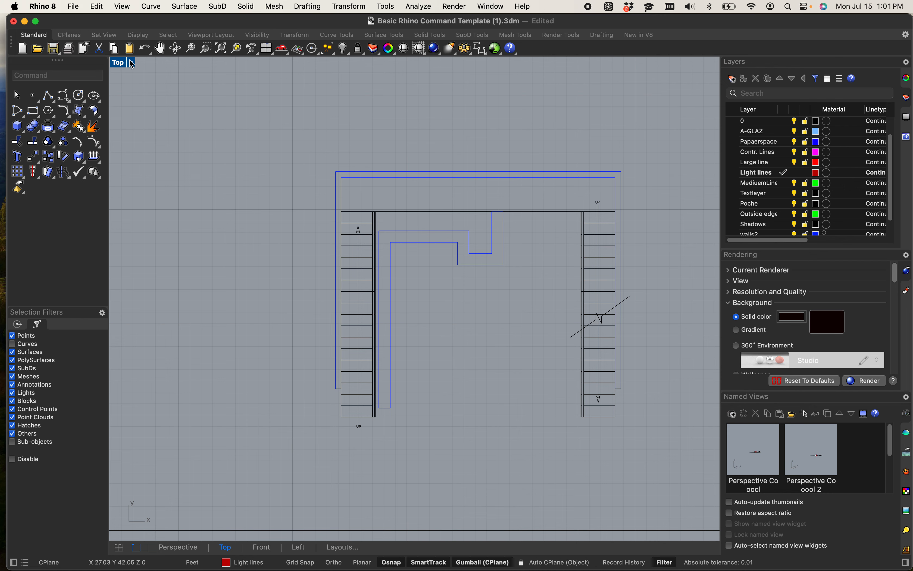
- Restore the four-viewport layout and orient the Perspective view over the 3D stair model and drawing sheets
double_click(119, 65)
scroll(516, 246, down, 12)
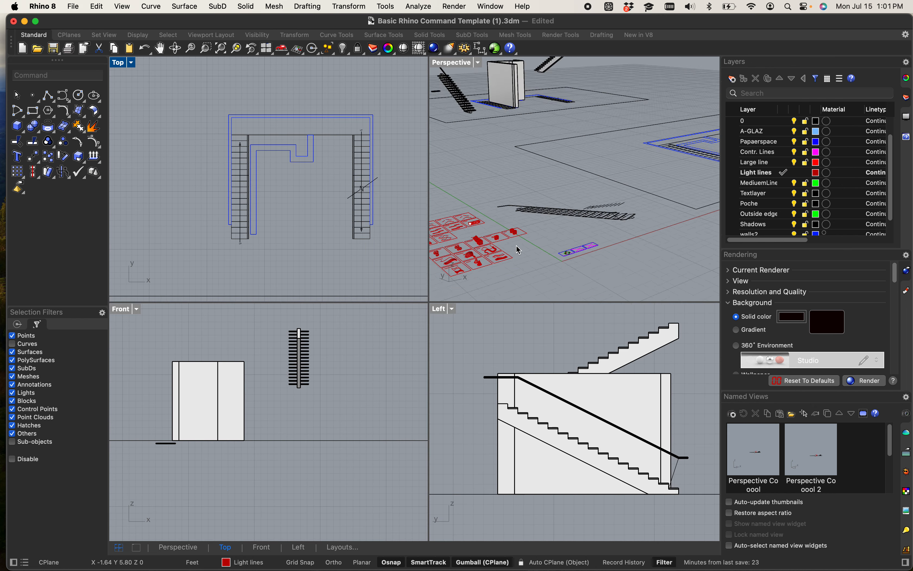
scroll(520, 222, up, 5)
scroll(525, 221, down, 5)
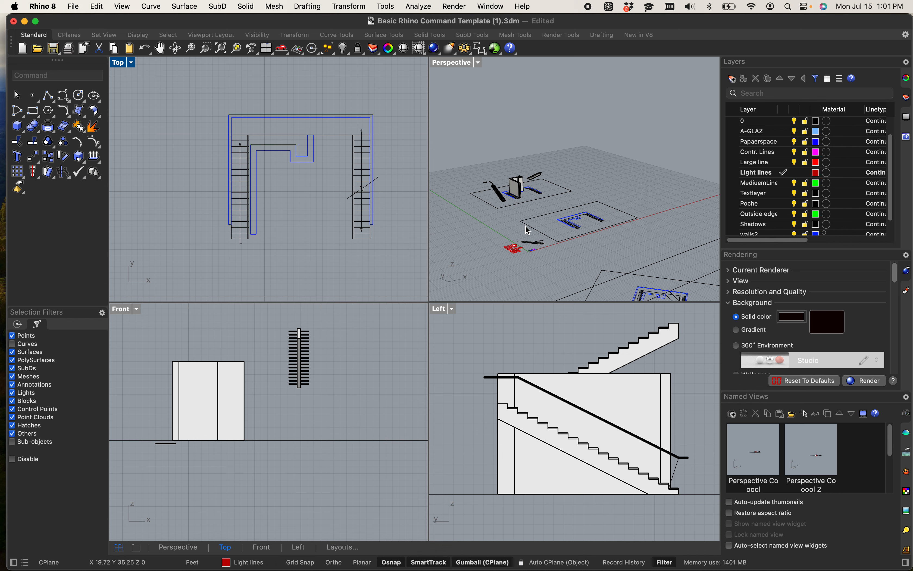
shift+right_drag(526, 227, 521, 166)
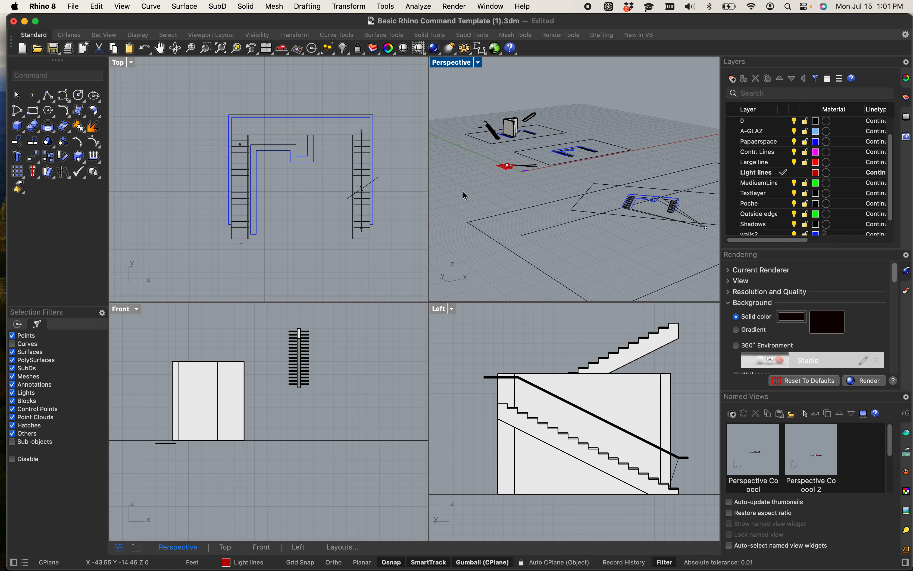
- Change the Left viewport to the Top view
click(446, 314)
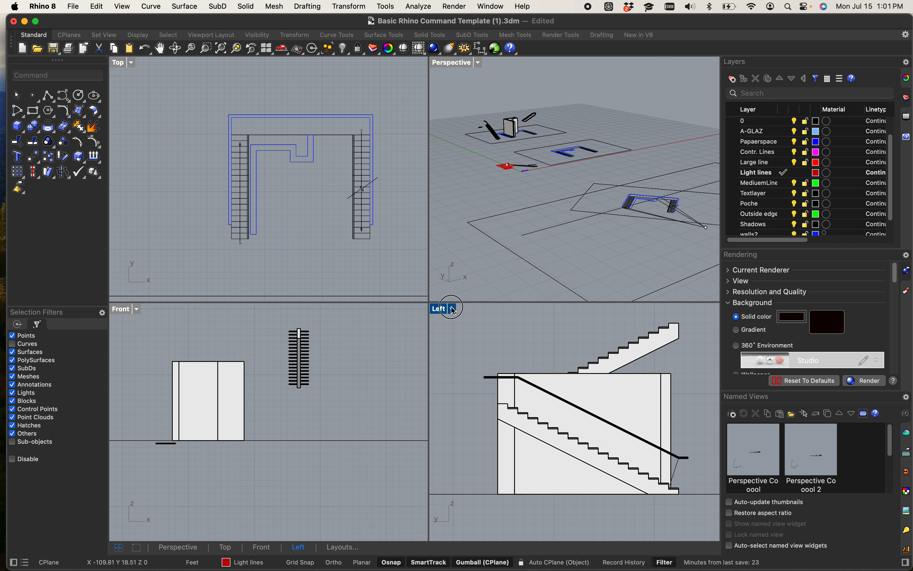
click(453, 310)
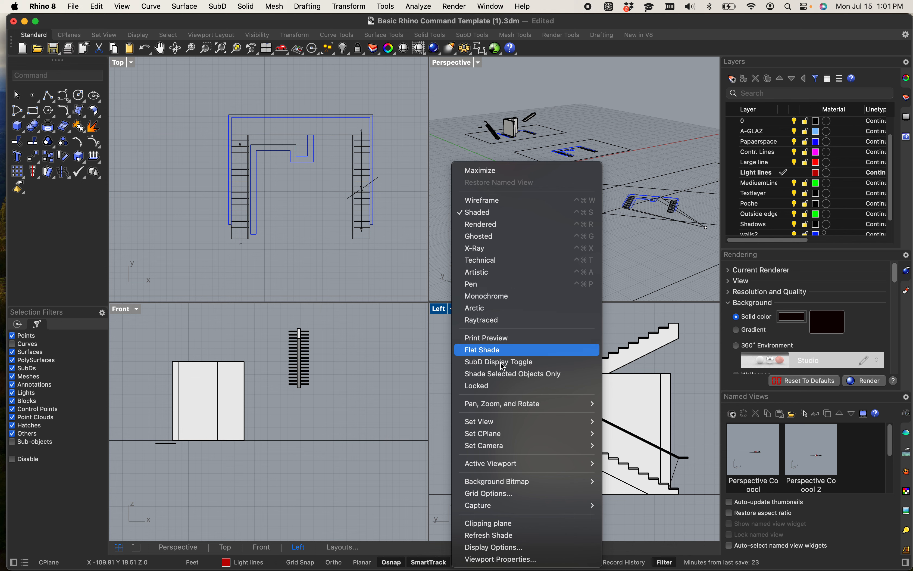
mouse_move(513, 425)
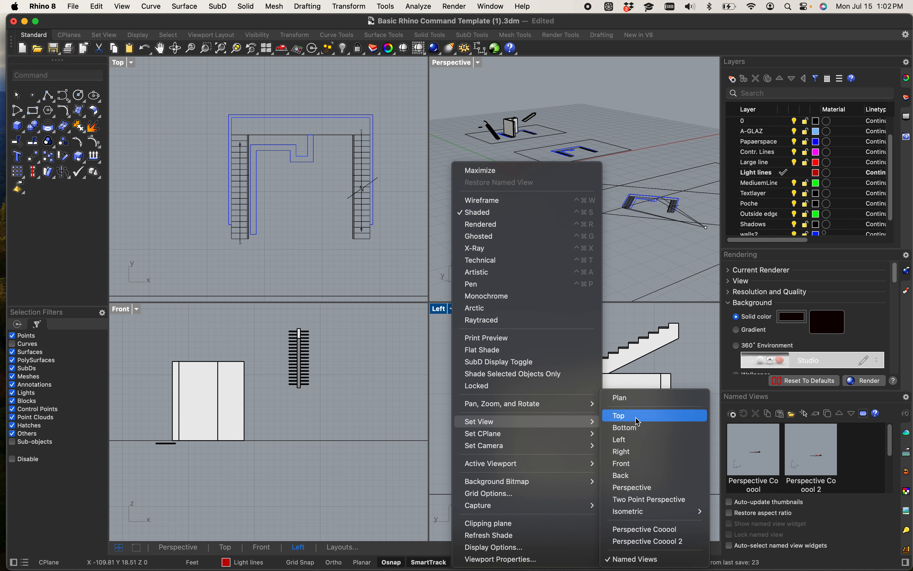
mouse_move(579, 422)
click(620, 418)
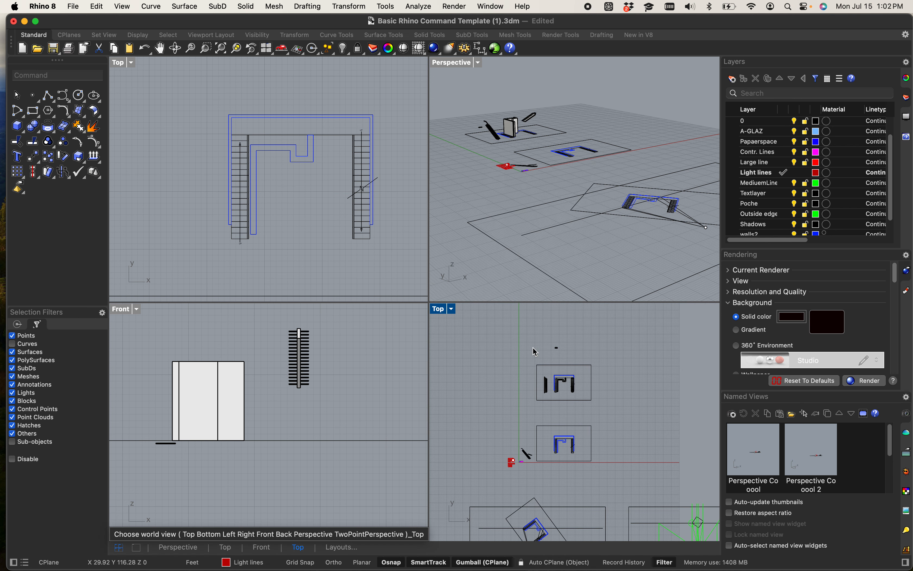
- Widen the Perspective viewport and the new Top viewport below it, and frame all the drawing sheets in that Top view
scroll(599, 525, down, 6)
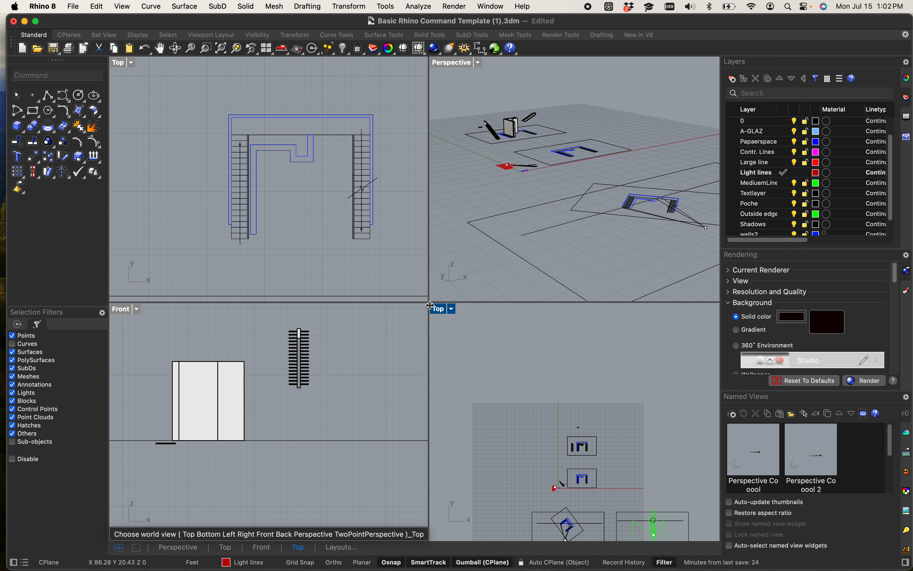
drag(431, 304, 273, 302)
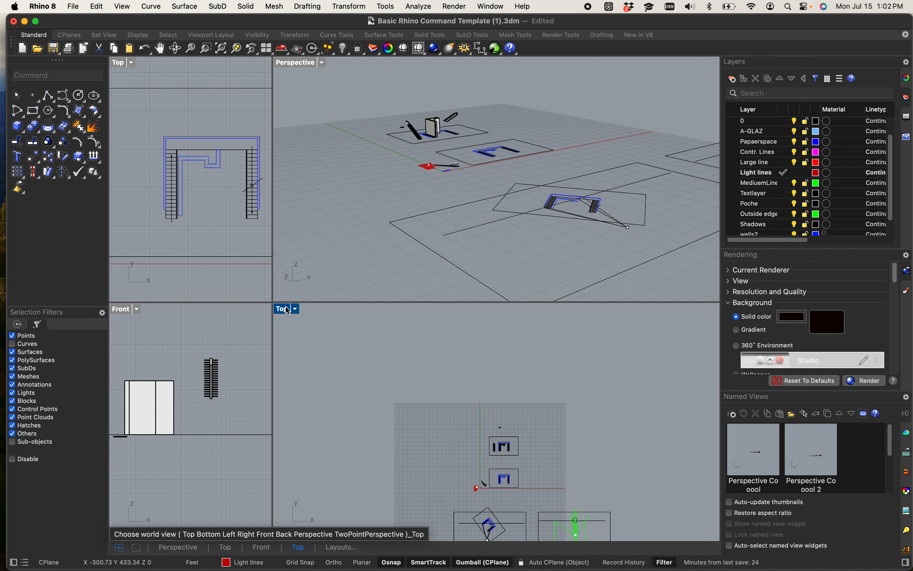
scroll(374, 372, down, 3)
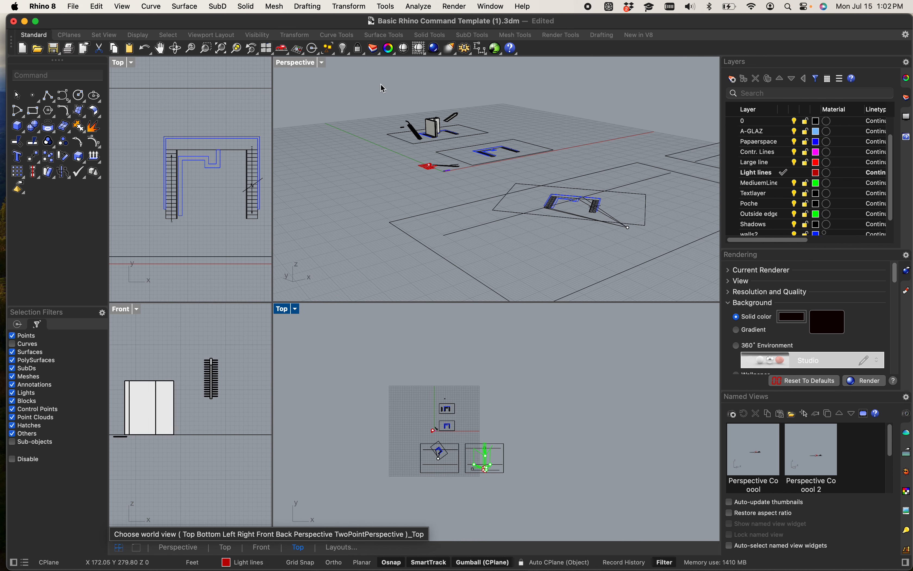
scroll(405, 155, up, 3)
scroll(447, 433, up, 2)
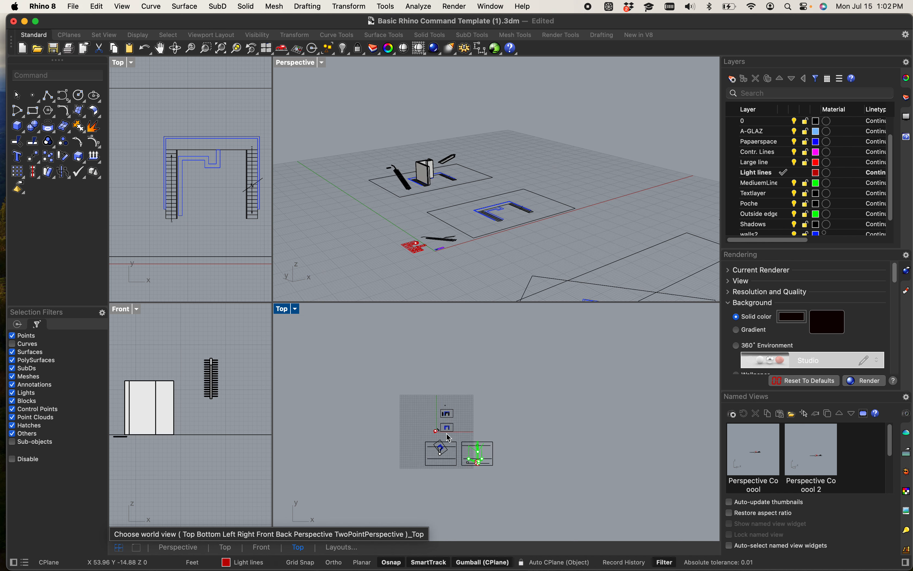
scroll(449, 441, up, 2)
scroll(222, 421, up, 3)
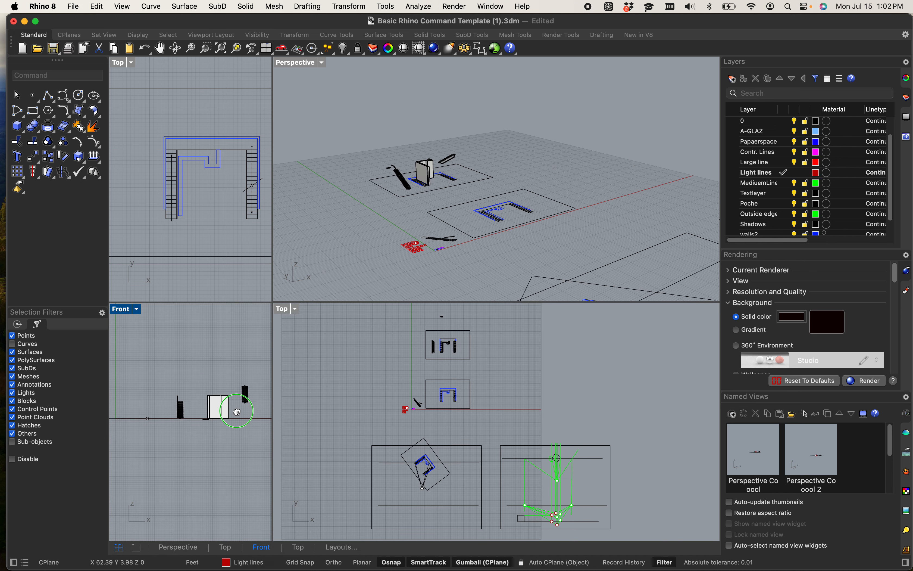
- Select the 3D stair model with its walls in the Perspective view and zoom to the selection
right_drag(220, 412, 182, 418)
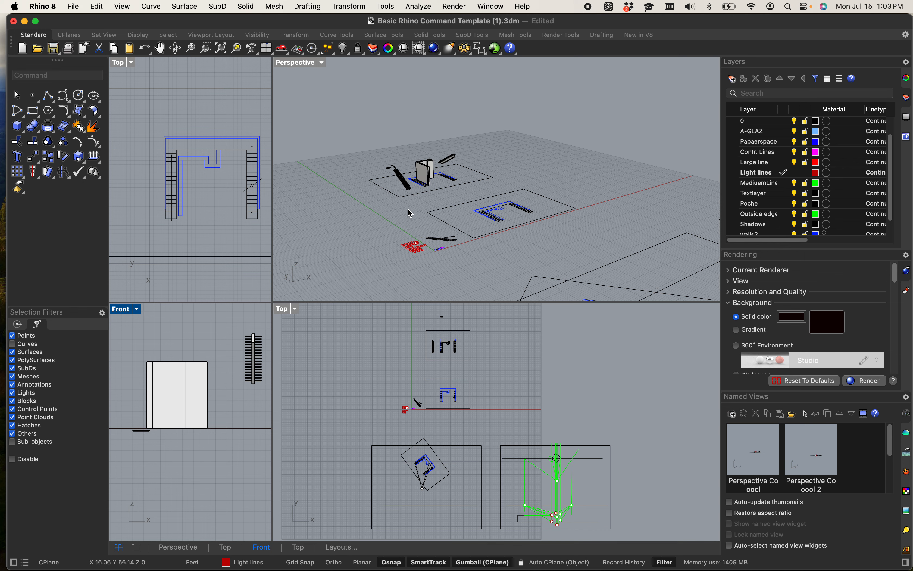
scroll(387, 237, down, 2)
scroll(434, 204, up, 3)
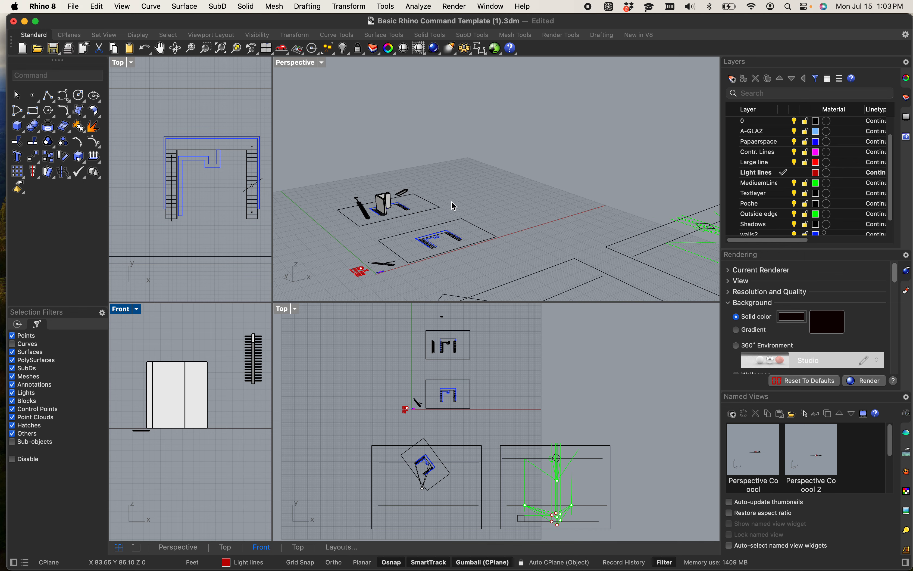
scroll(403, 180, up, 5)
shift+right_drag(398, 179, 519, 227)
scroll(399, 177, up, 8)
scroll(381, 141, down, 5)
shift+right_drag(424, 150, 404, 113)
drag(607, 232, 323, 86)
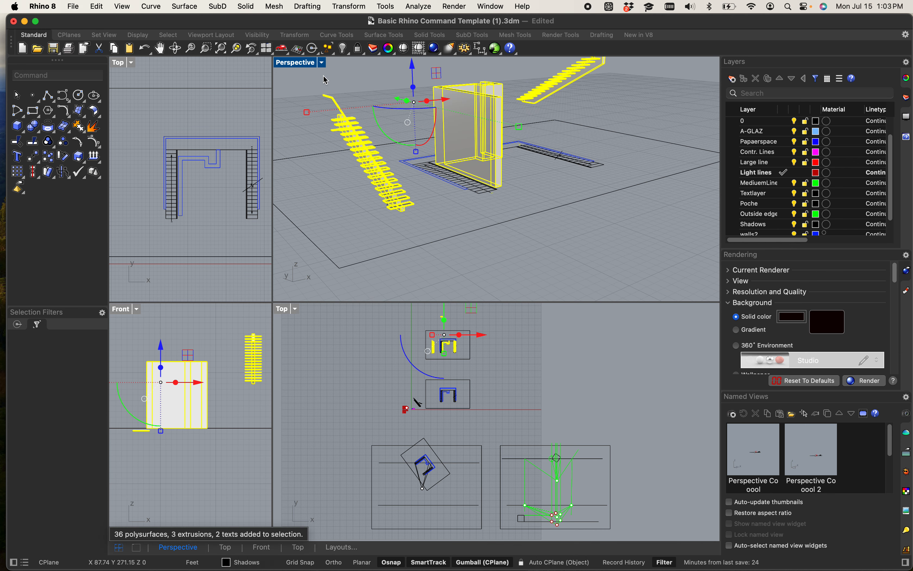
click(238, 52)
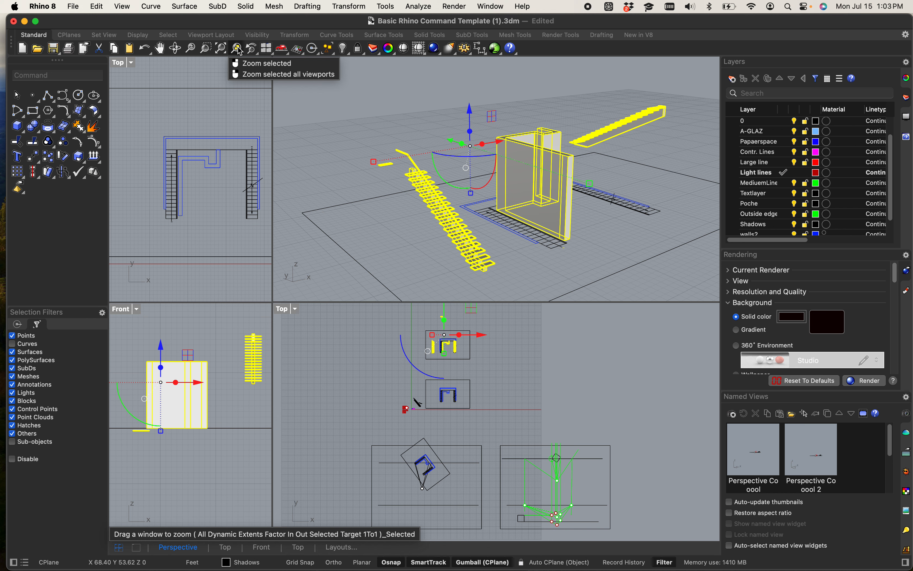
click(51, 76)
text(Zoom)
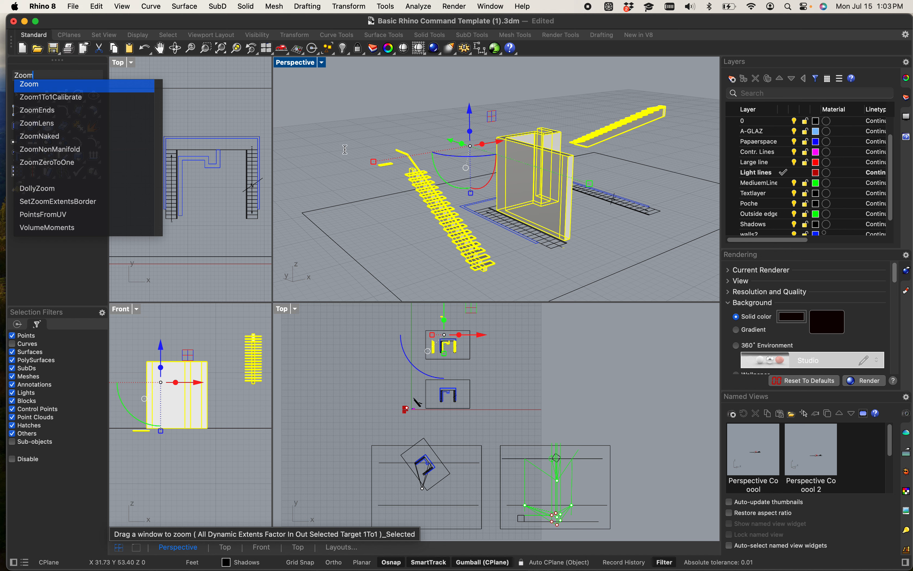
key(Escape)
- Deselect the stair model and reframe the Perspective view around it and its plan sheet
key(Escape)
scroll(571, 143, up, 6)
scroll(365, 97, down, 12)
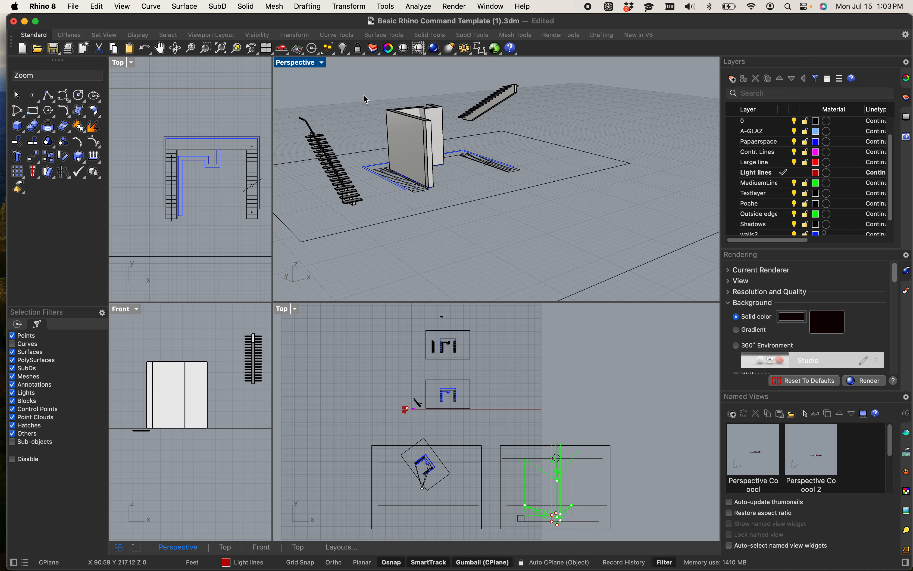
- Select the entire loose staircase with its handrail in the maximized Perspective view, and allow curves in the selection filter
shift+right_drag(381, 96, 415, 182)
scroll(449, 156, up, 8)
scroll(449, 156, down, 4)
shift+right_drag(353, 202, 397, 188)
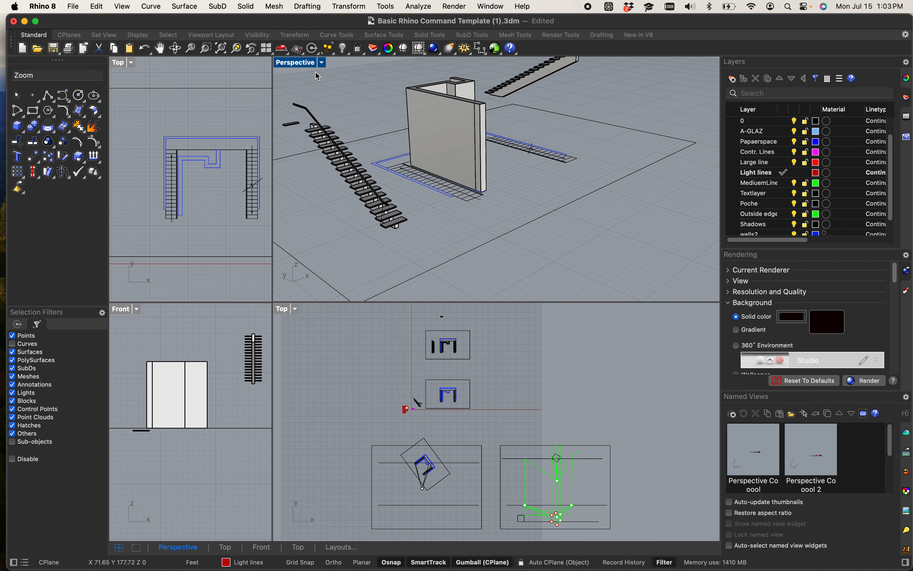
double_click(310, 62)
scroll(342, 232, down, 9)
shift+right_drag(342, 233, 369, 298)
scroll(326, 234, up, 9)
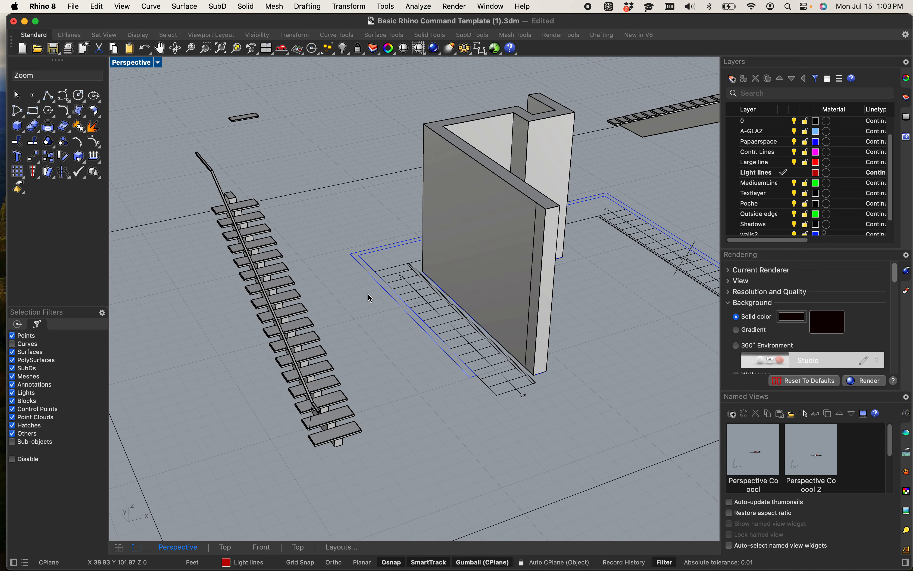
drag(357, 448, 199, 177)
scroll(264, 249, down, 3)
scroll(265, 250, up, 10)
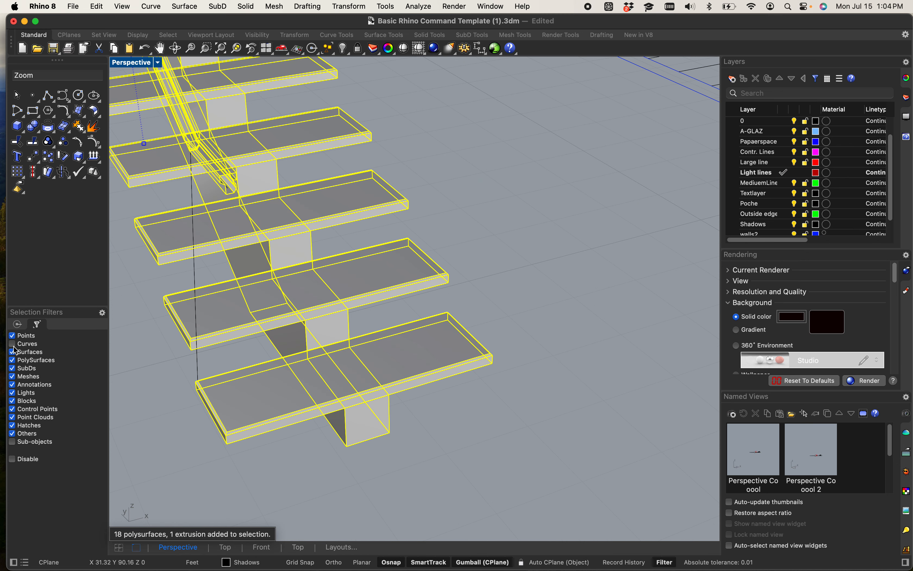
click(12, 344)
scroll(280, 311, down, 10)
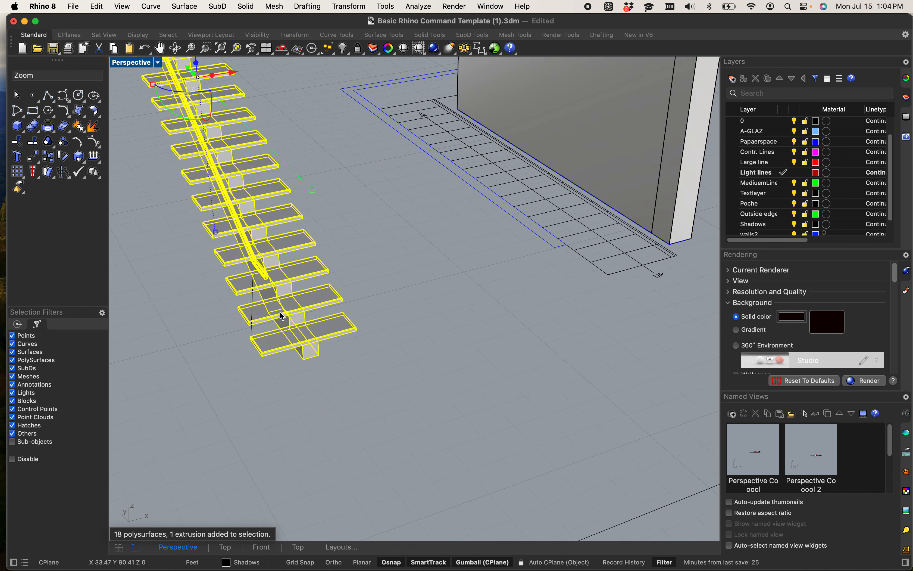
scroll(280, 311, up, 5)
text(m)
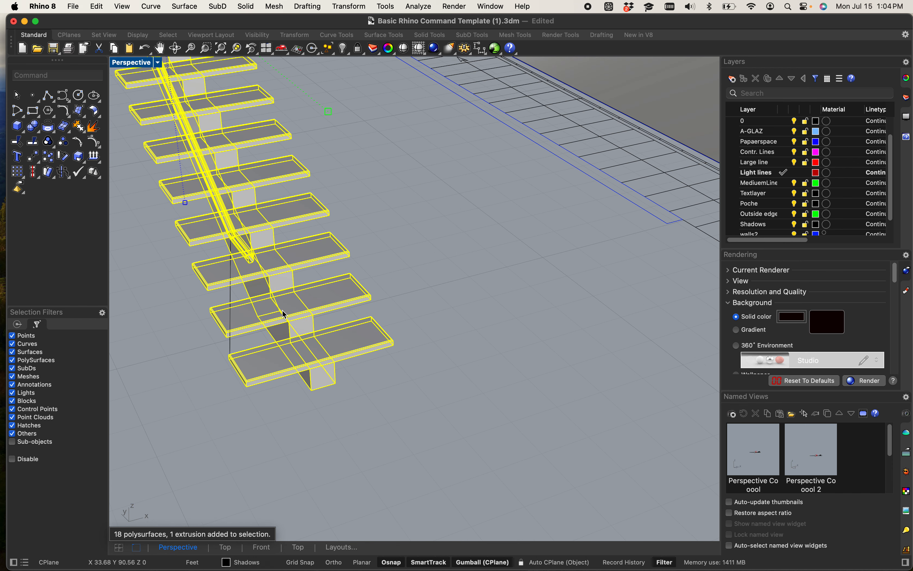
text(ove)
key(Return)
scroll(378, 434, up, 5)
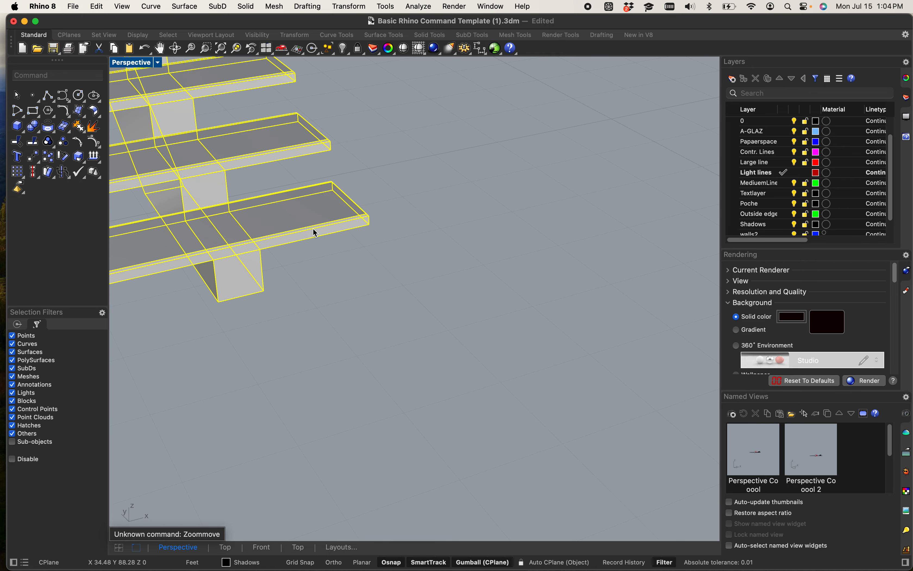
scroll(356, 197, up, 5)
scroll(367, 234, down, 10)
scroll(241, 280, up, 10)
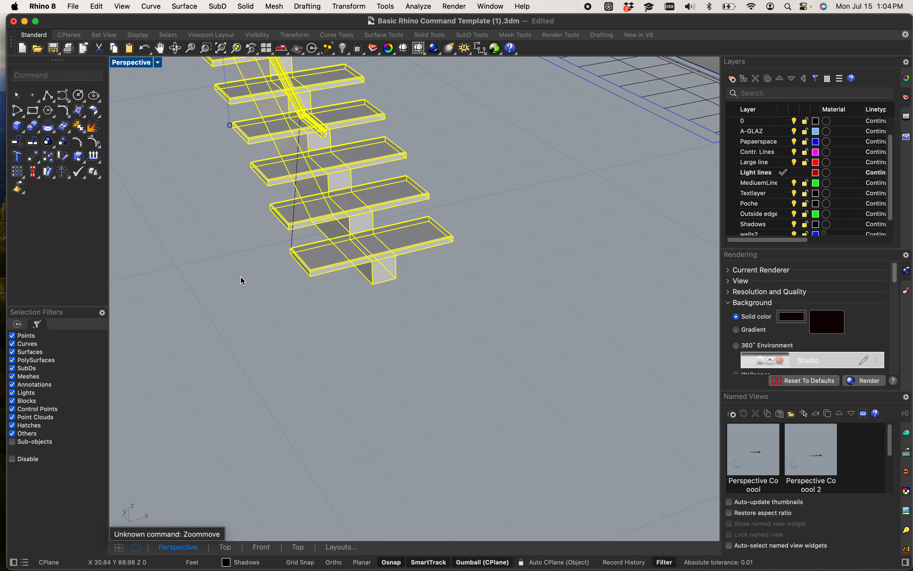
- Move the selected staircase from the bottom tread's lower front corner to the matching corner of the stair plan beside the wall
scroll(344, 269, down, 5)
text(zs)
key(Return)
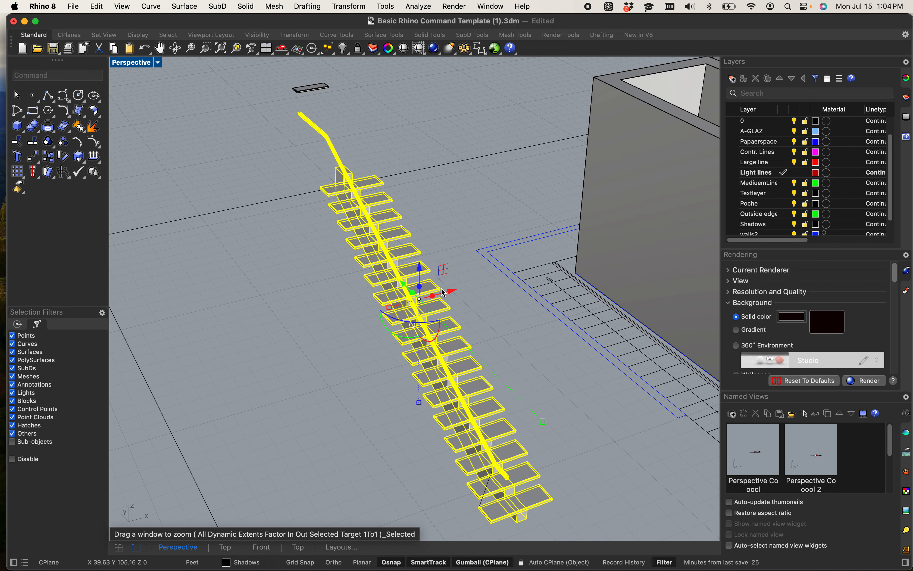
scroll(449, 290, down, 5)
text(move)
key(Return)
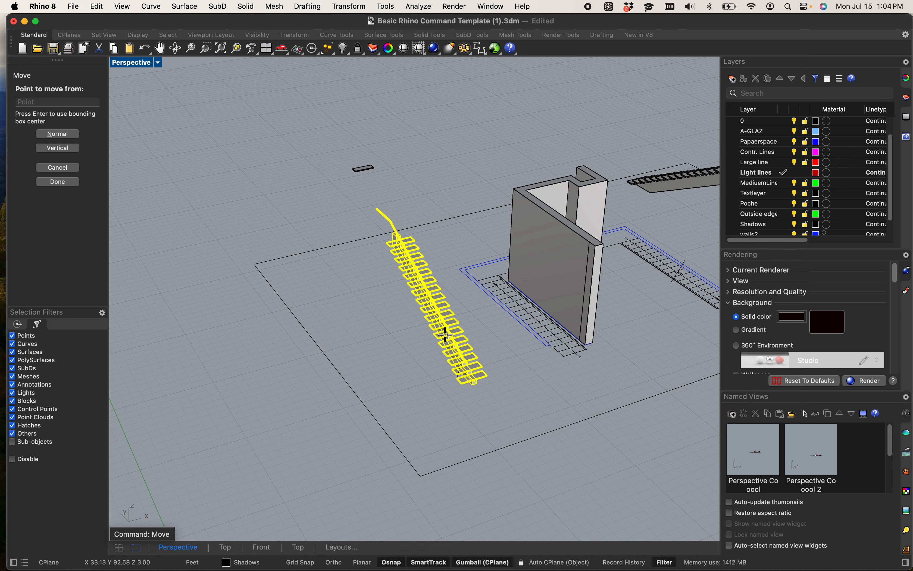
scroll(415, 400, up, 10)
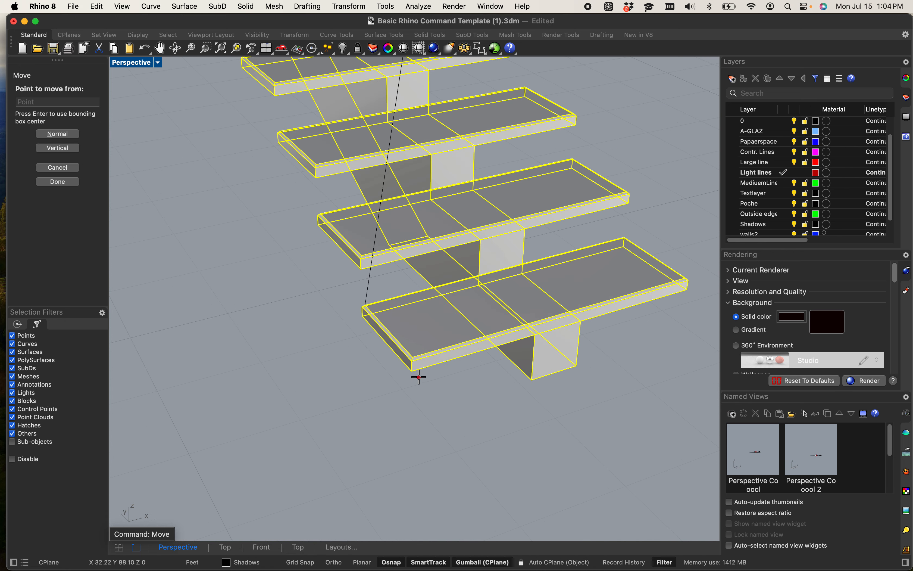
click(409, 372)
scroll(409, 371, down, 5)
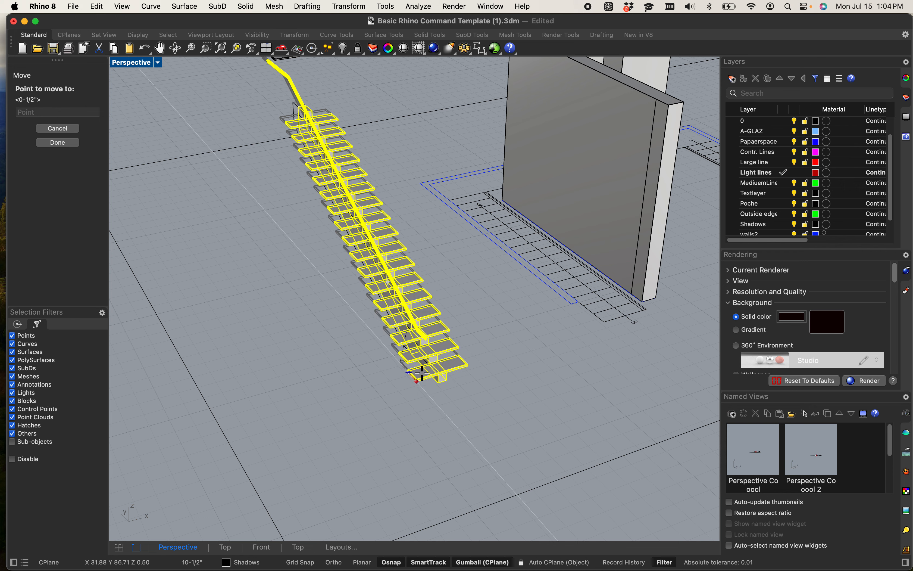
scroll(418, 347, up, 6)
scroll(377, 384, up, 5)
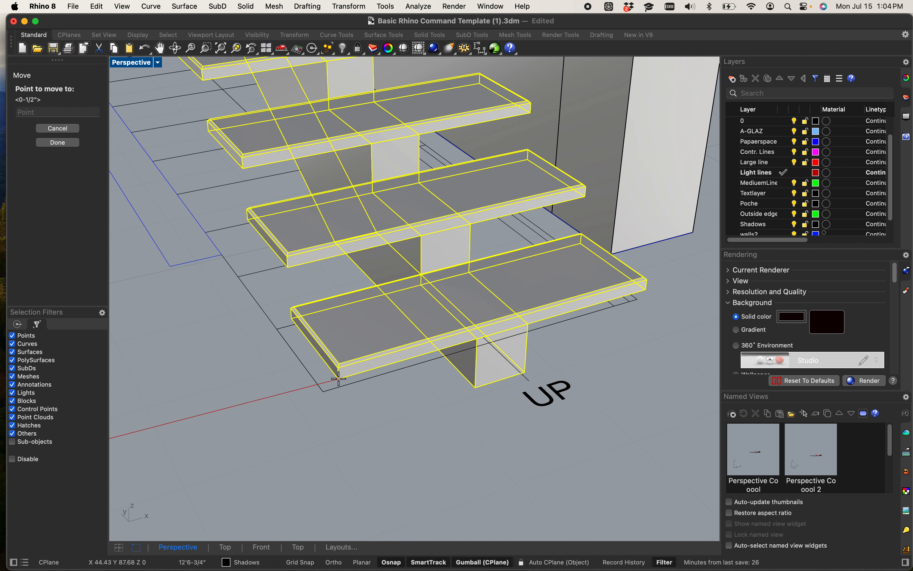
click(397, 382)
scroll(396, 381, down, 4)
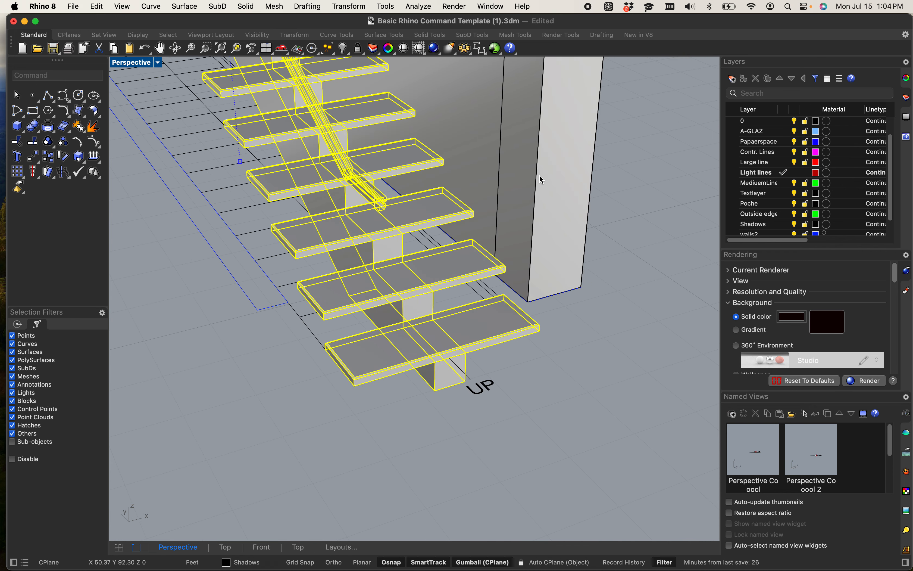
- Return to the four-view layout, select the placed staircase in the Front view and maximize that view around its base
click(147, 71)
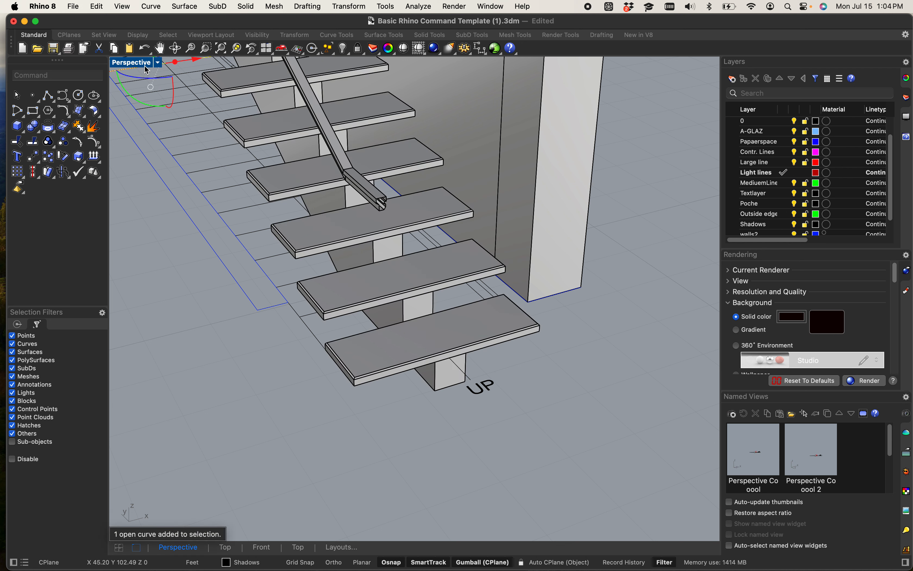
double_click(145, 64)
scroll(143, 458, up, 8)
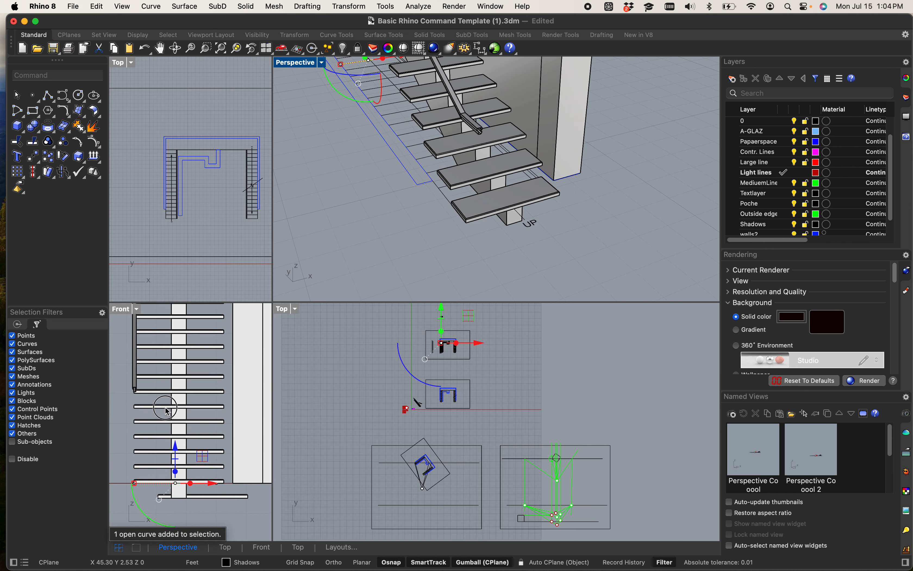
click(166, 411)
scroll(166, 488, up, 3)
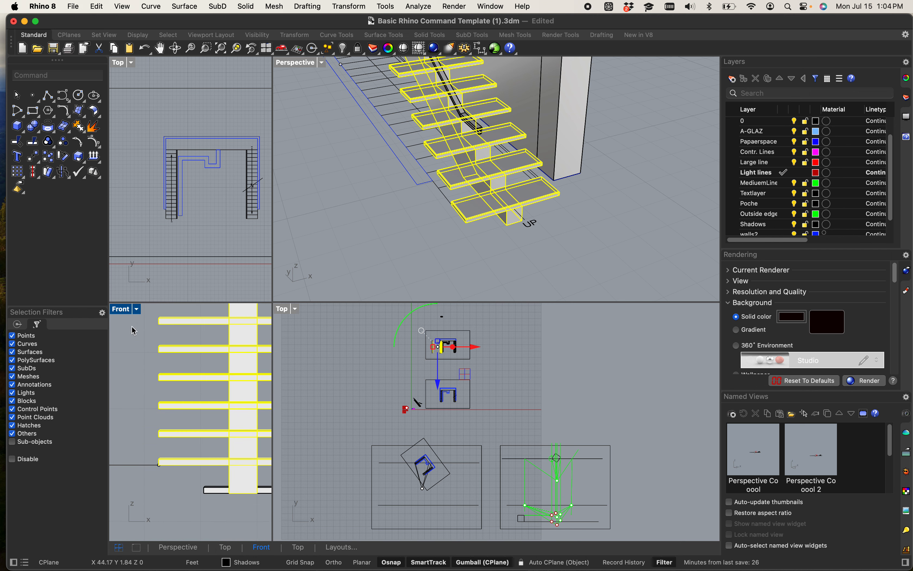
double_click(124, 311)
scroll(275, 359, down, 4)
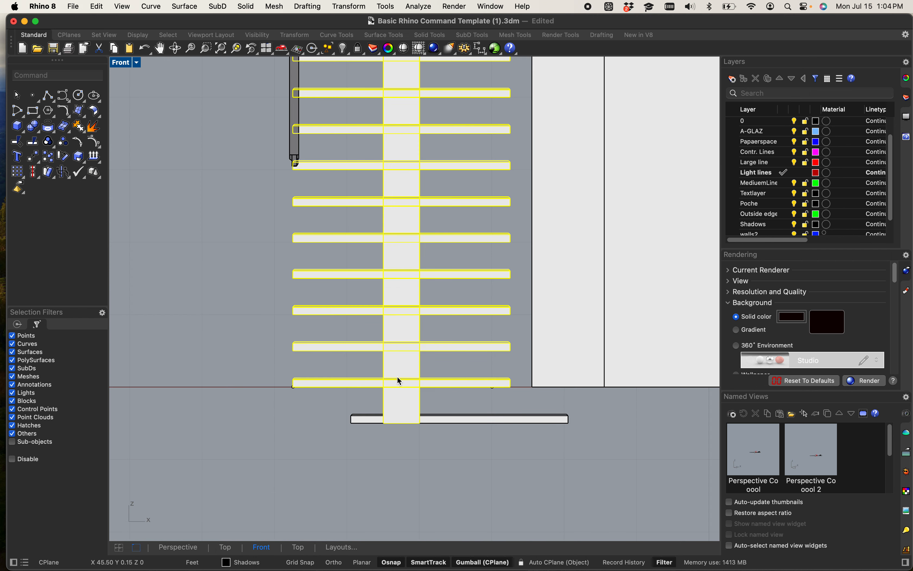
text(move)
key(Return)
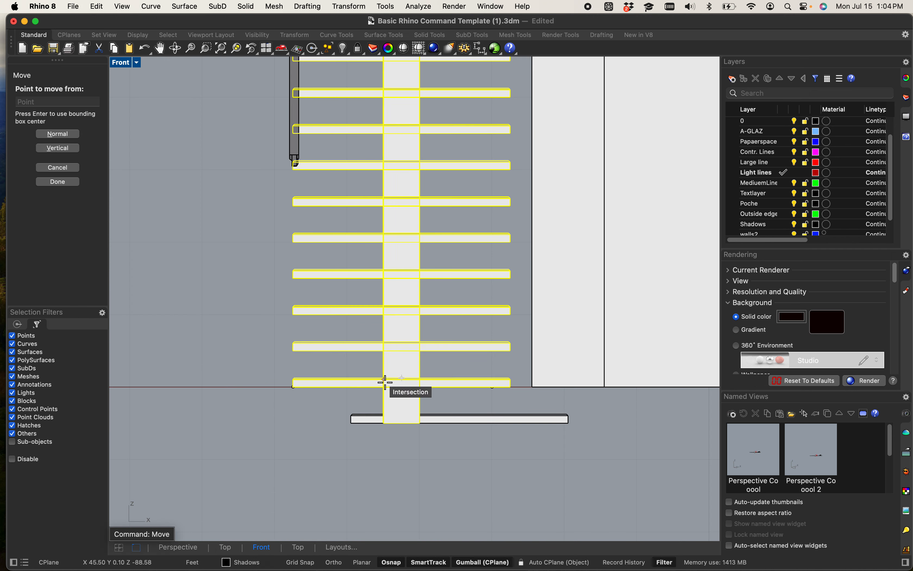
scroll(383, 391, up, 10)
click(439, 506)
key(shift)
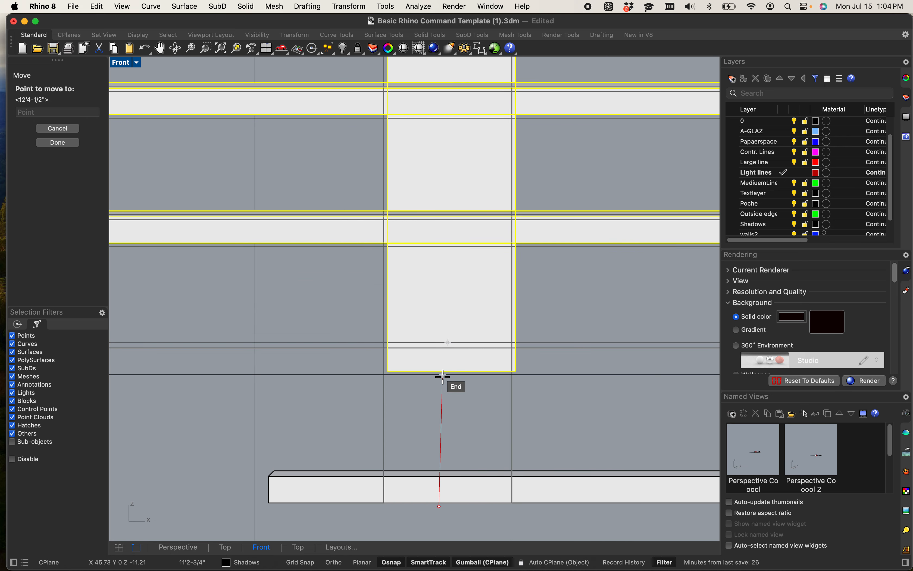
click(444, 377)
key(Escape)
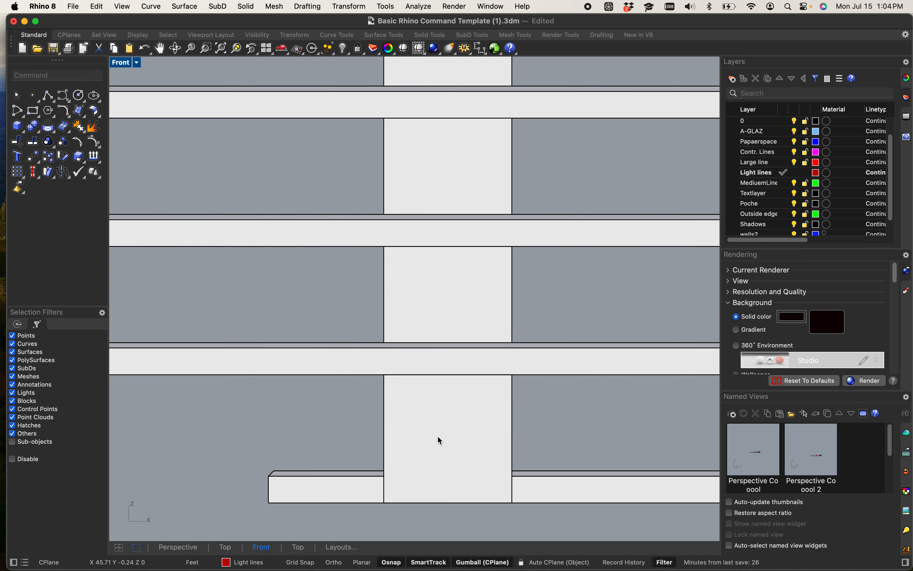
mouse_move(477, 433)
mouse_down()
mouse_move(489, 422)
mouse_move(480, 418)
mouse_up()
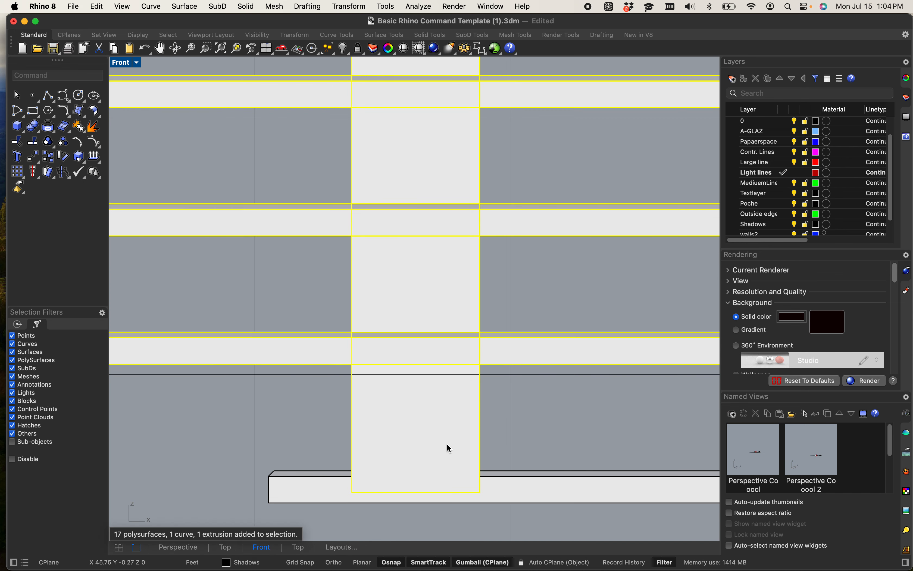
key(super+z)
click(560, 435)
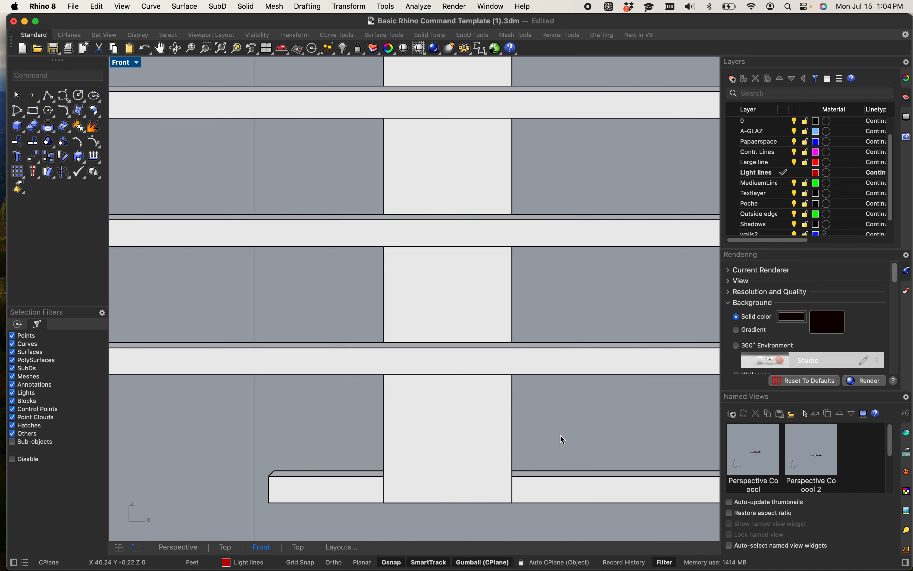
- Move the staircase 6 inches straight up in the Front view, from the stringer's bottom corner to the ground line
click(515, 438)
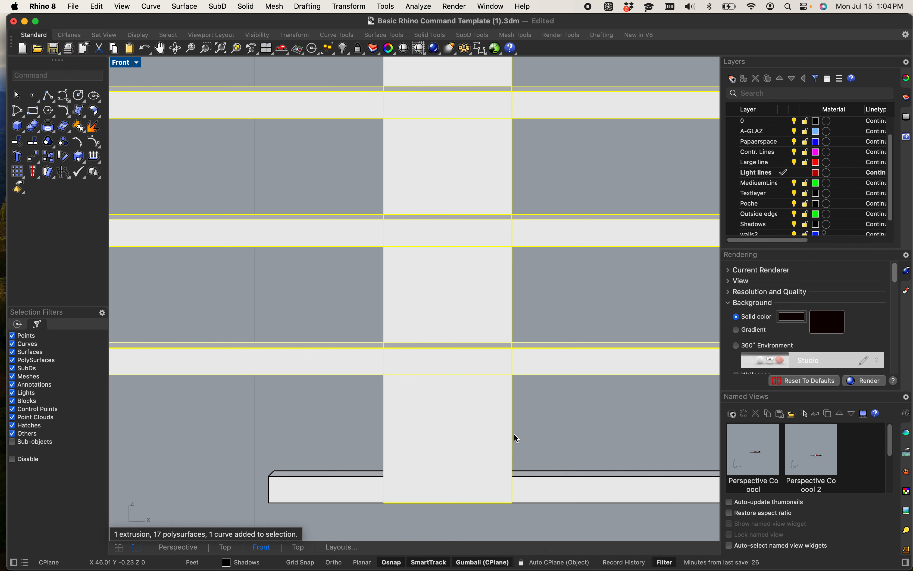
text(m)
key(Return)
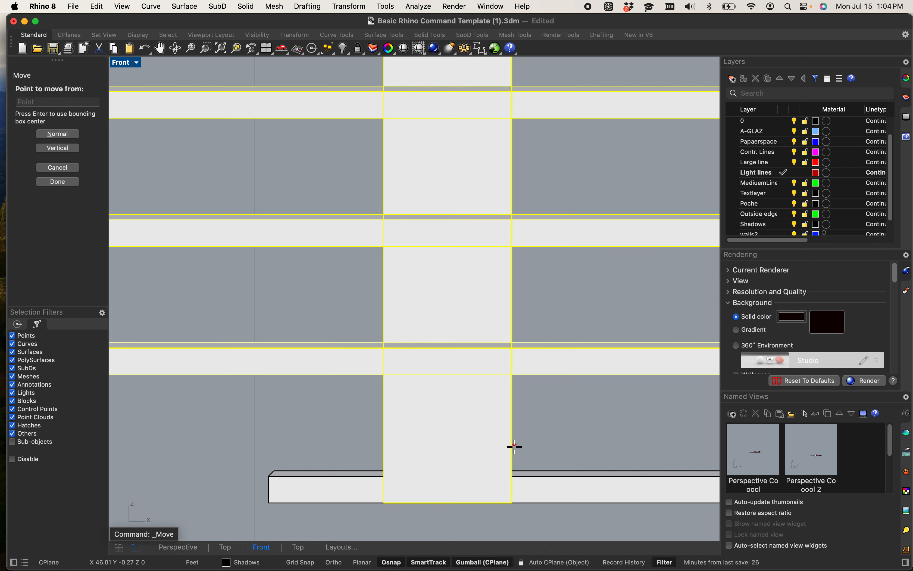
click(512, 502)
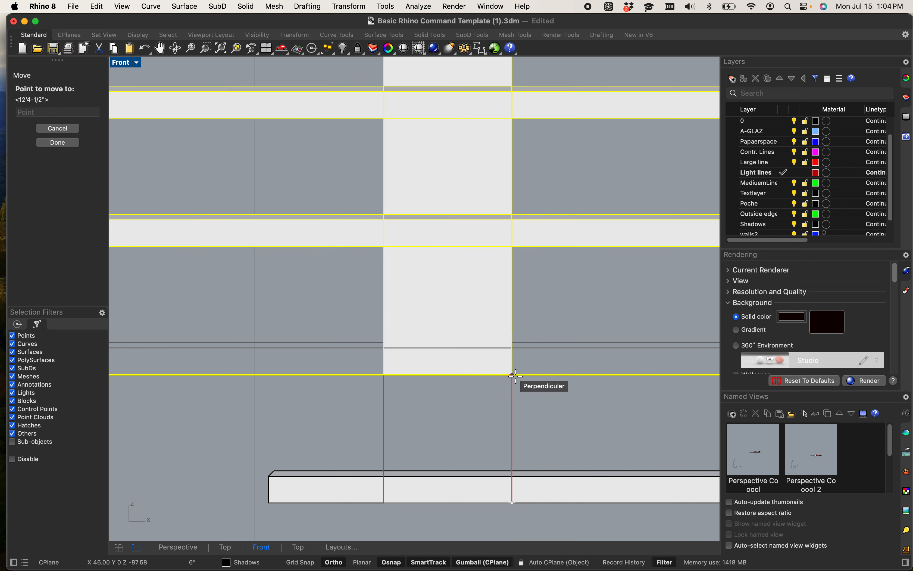
click(516, 377)
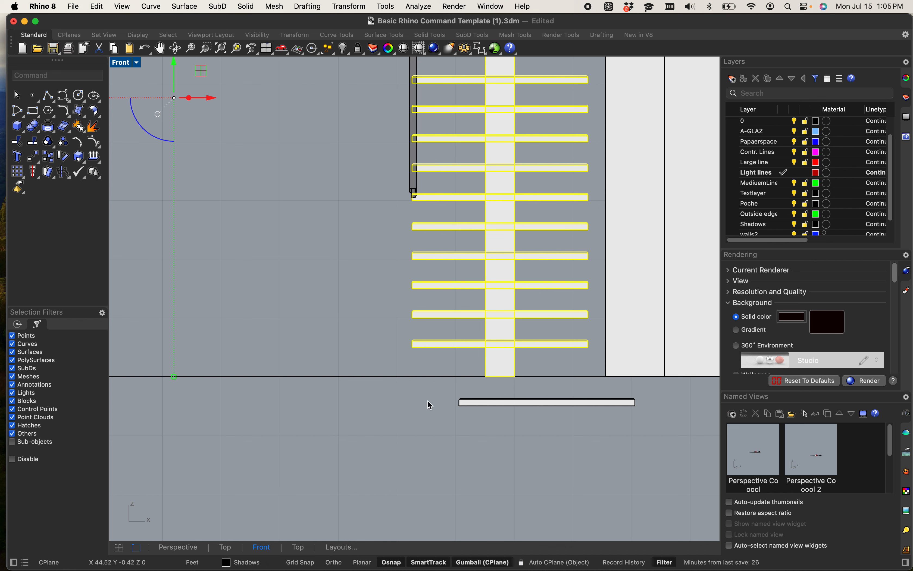
click(299, 246)
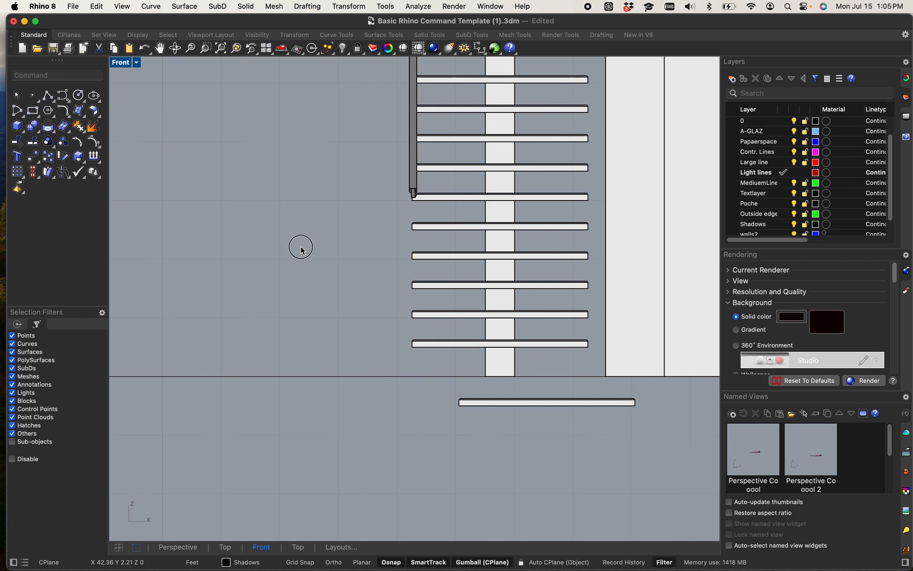
- Examine the placed staircase, the walls and the remaining stair plan in the Perspective view from the front and the opposite side
double_click(121, 64)
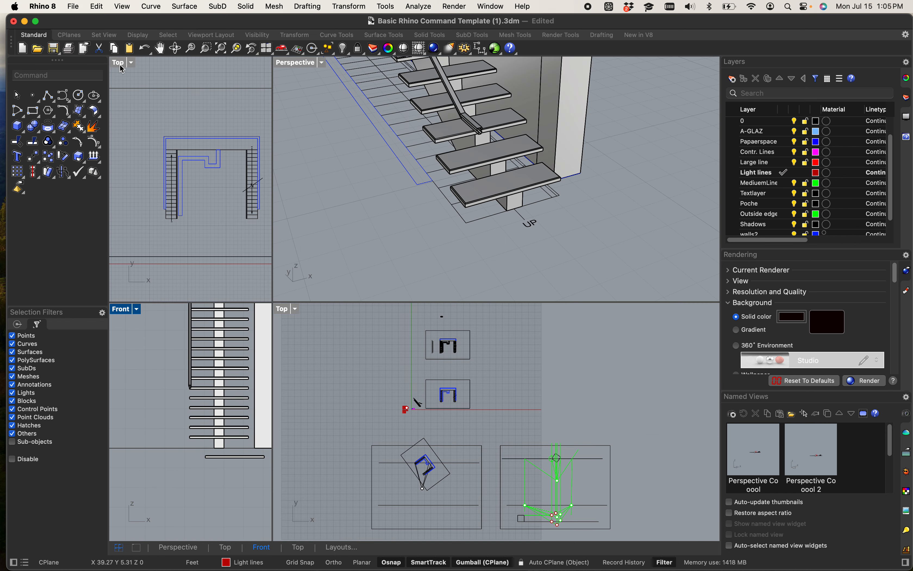
scroll(485, 247, down, 3)
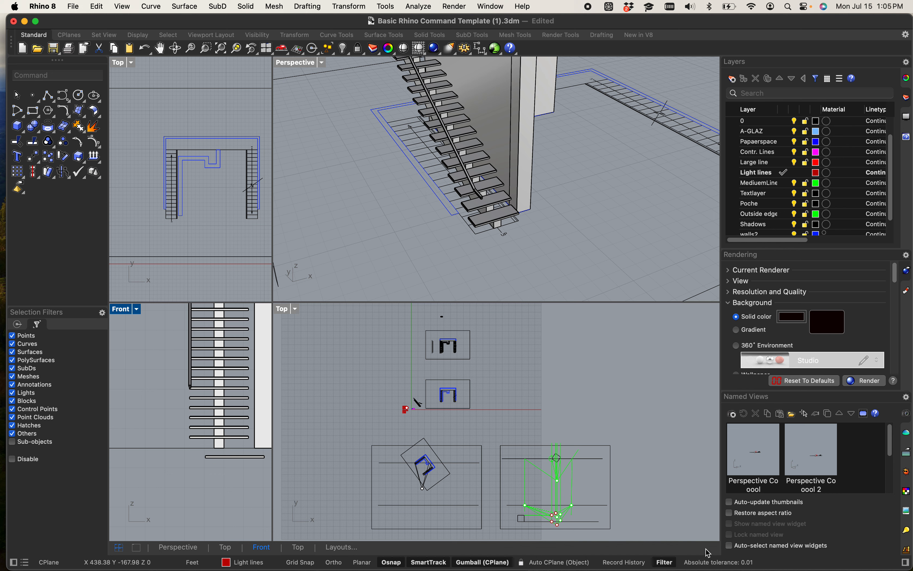
scroll(386, 245, down, 3)
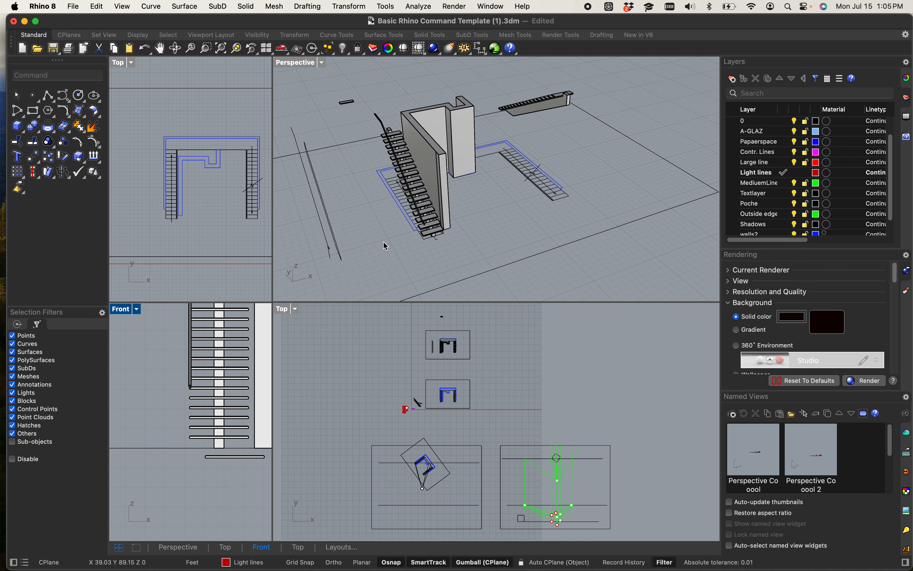
scroll(409, 151, up, 6)
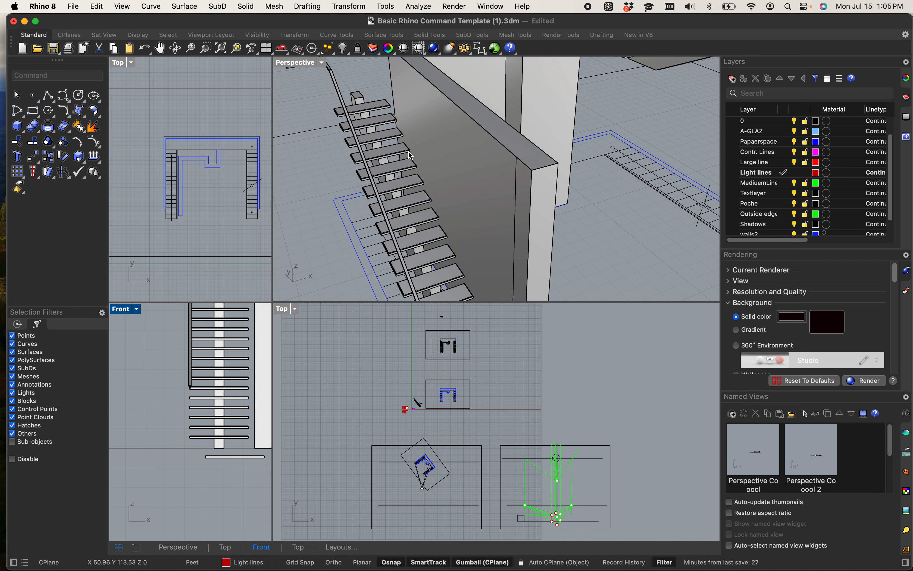
scroll(408, 151, down, 4)
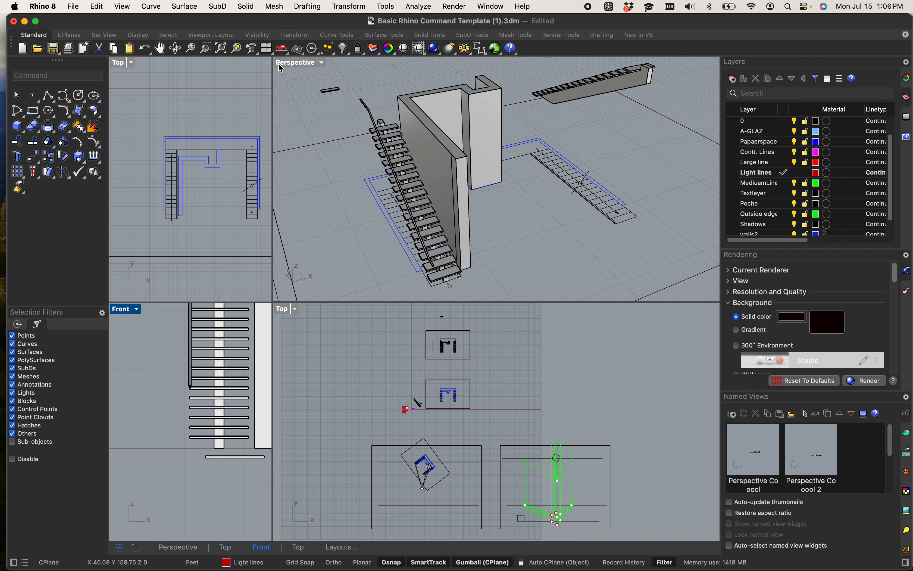
double_click(288, 65)
scroll(349, 296, up, 5)
shift+right_drag(347, 295, 495, 312)
scroll(535, 282, down, 10)
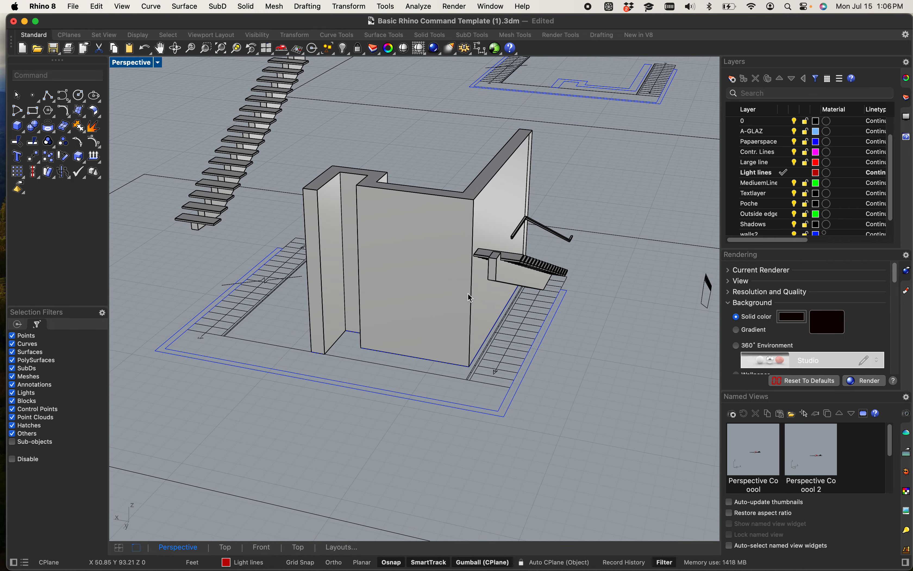
scroll(393, 339, up, 5)
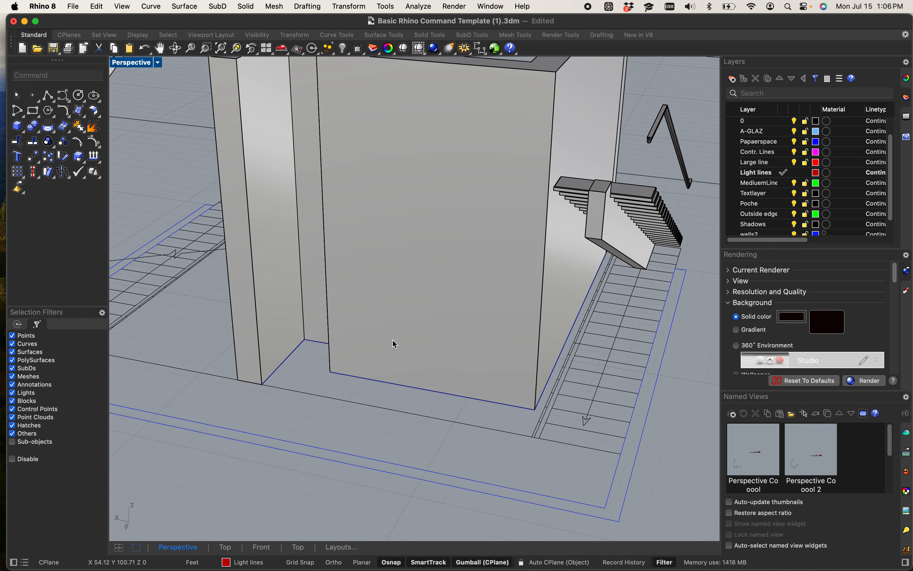
scroll(396, 345, down, 3)
shift+right_drag(393, 340, 426, 320)
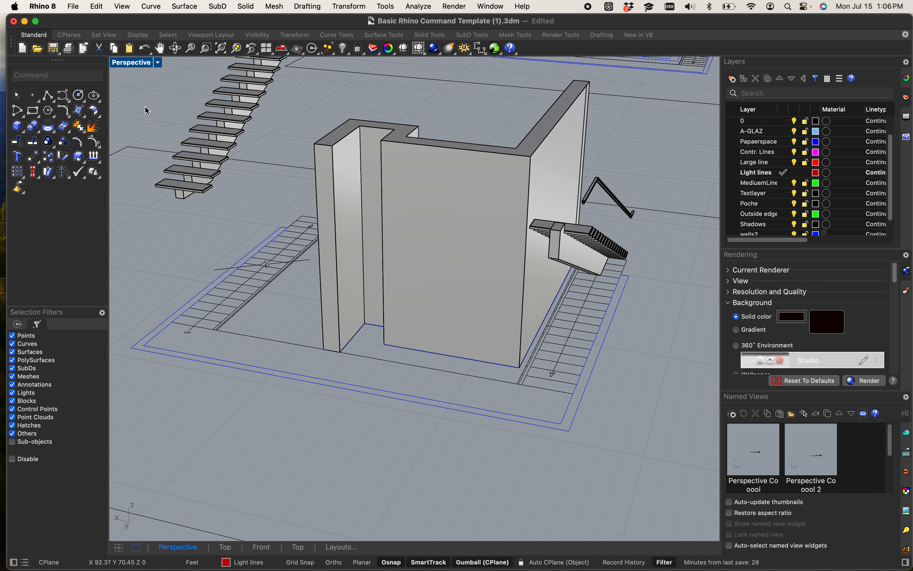
- Preview the staircase, handrail and walls in Rendered display mode and return the Perspective view to Shaded mode
click(134, 65)
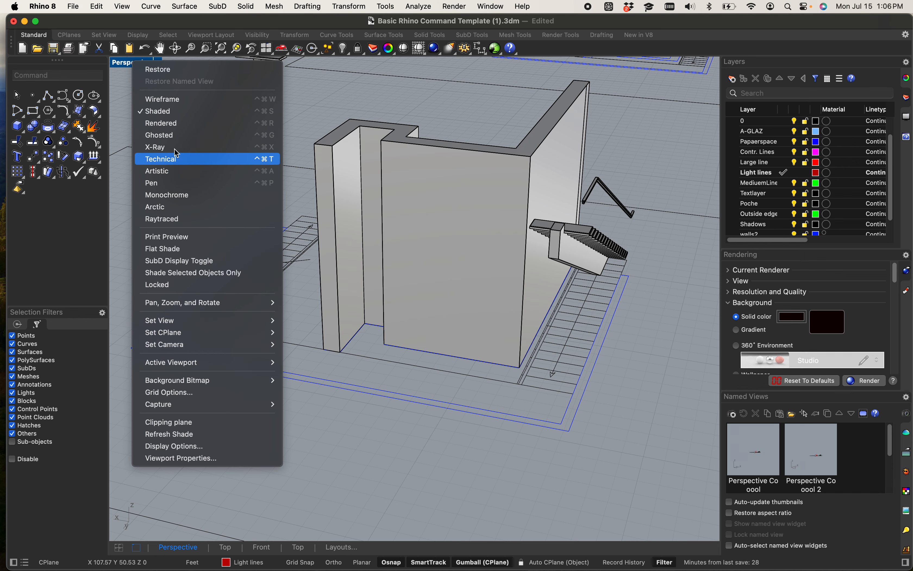
click(162, 124)
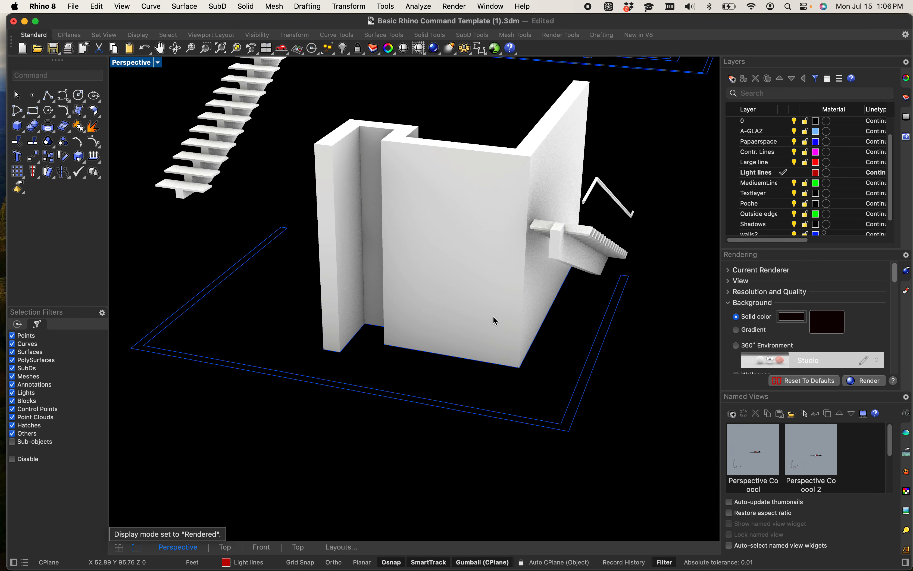
shift+right_drag(518, 355, 413, 395)
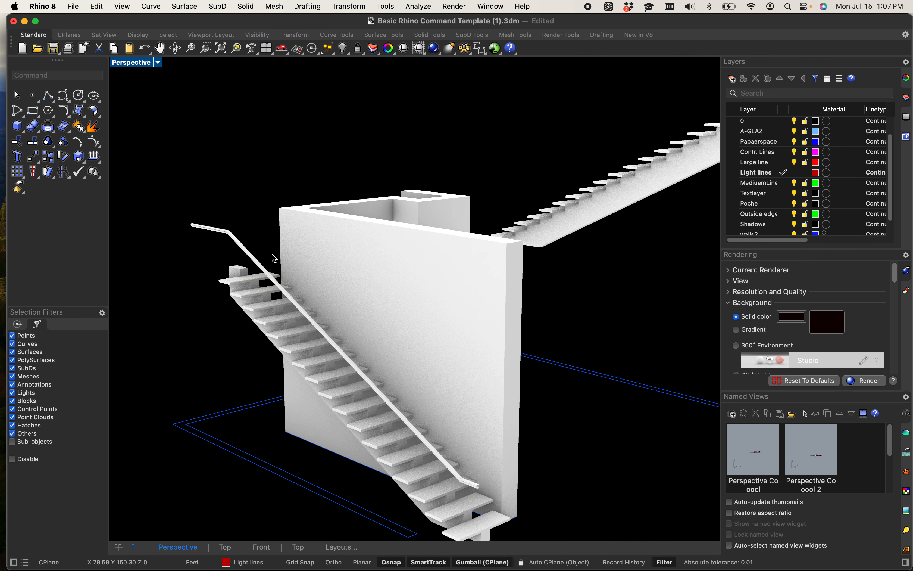
click(132, 68)
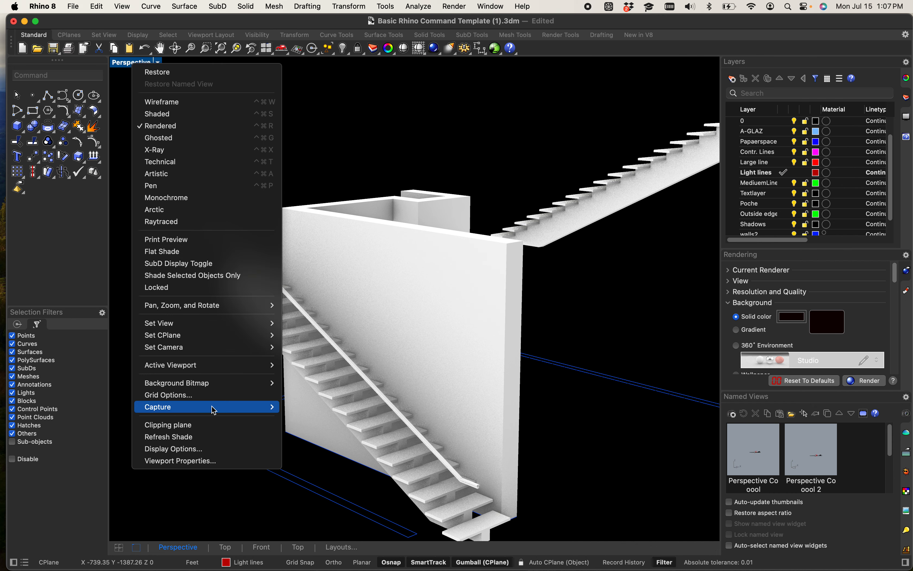
click(173, 114)
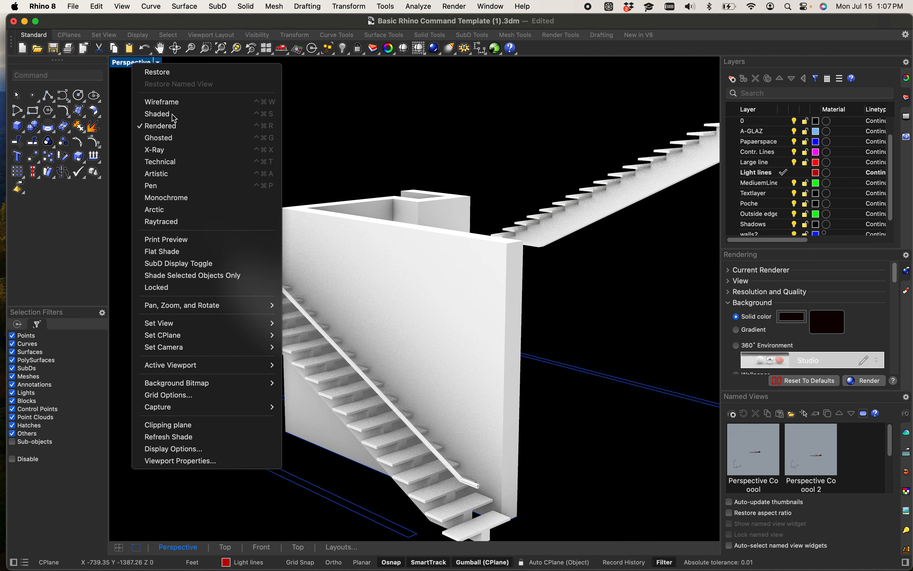
- Examine the staircase's upper end beside the wall and the landing area between the two stair plans in the Perspective view
mouse_move(336, 153)
right_down()
mouse_move(251, 163)
mouse_move(256, 203)
mouse_move(342, 205)
mouse_move(342, 279)
mouse_move(373, 283)
mouse_move(358, 215)
right_up()
scroll(587, 234, up, 10)
right_drag(587, 232, 541, 272)
scroll(468, 176, up, 4)
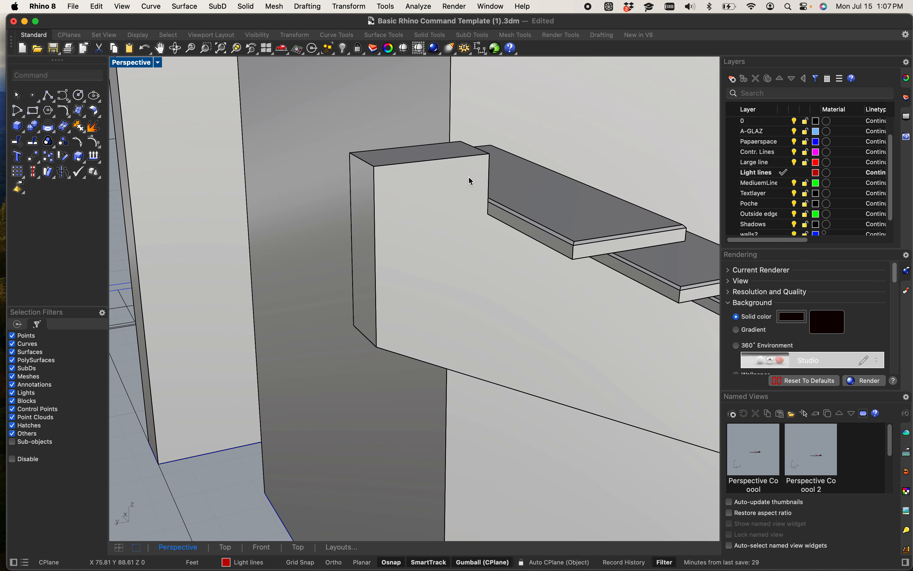
scroll(469, 177, down, 15)
right_drag(469, 176, 426, 256)
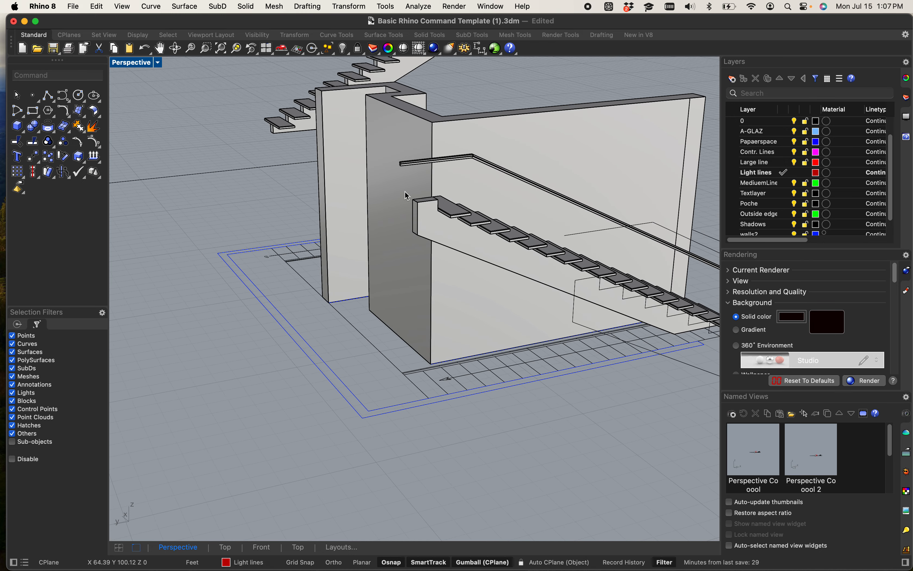
scroll(364, 397, up, 5)
right_drag(364, 397, 373, 332)
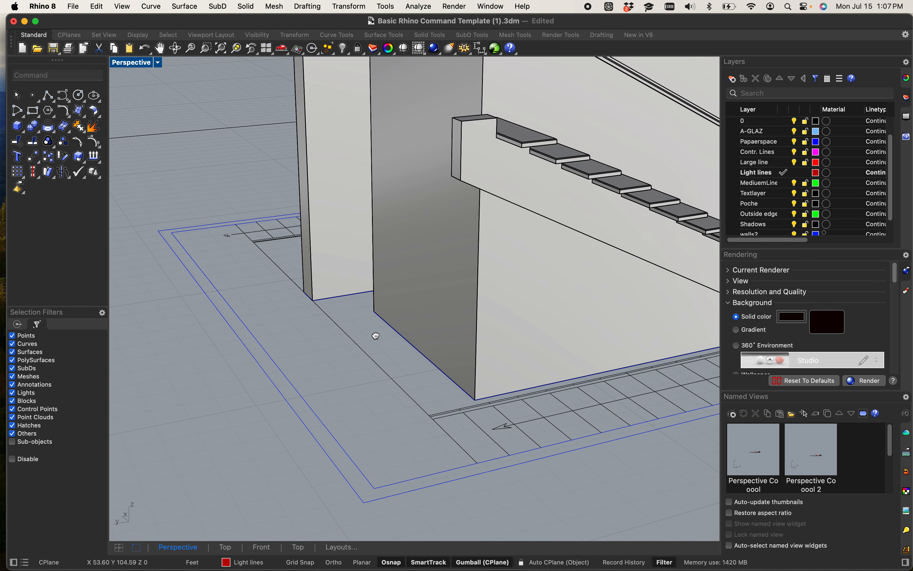
text(rec)
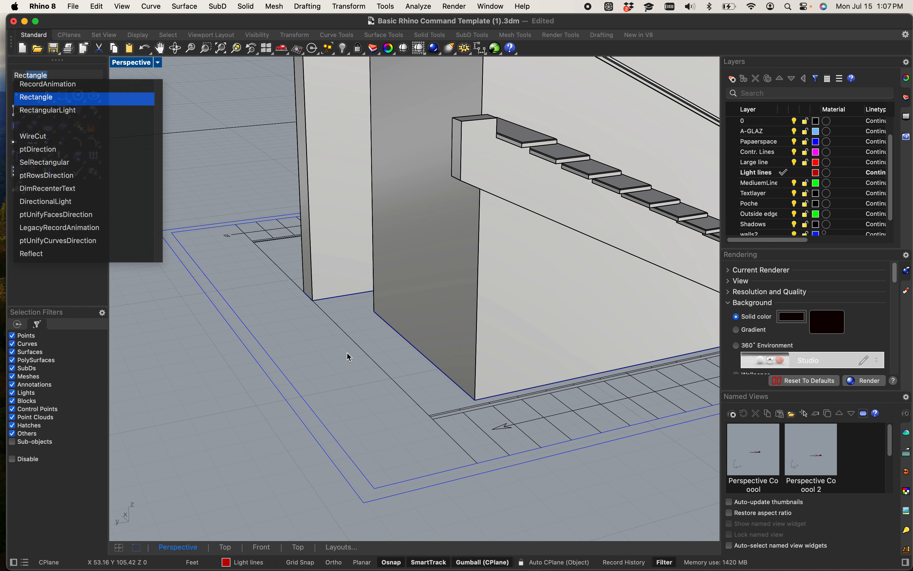
key(Escape)
click(361, 355)
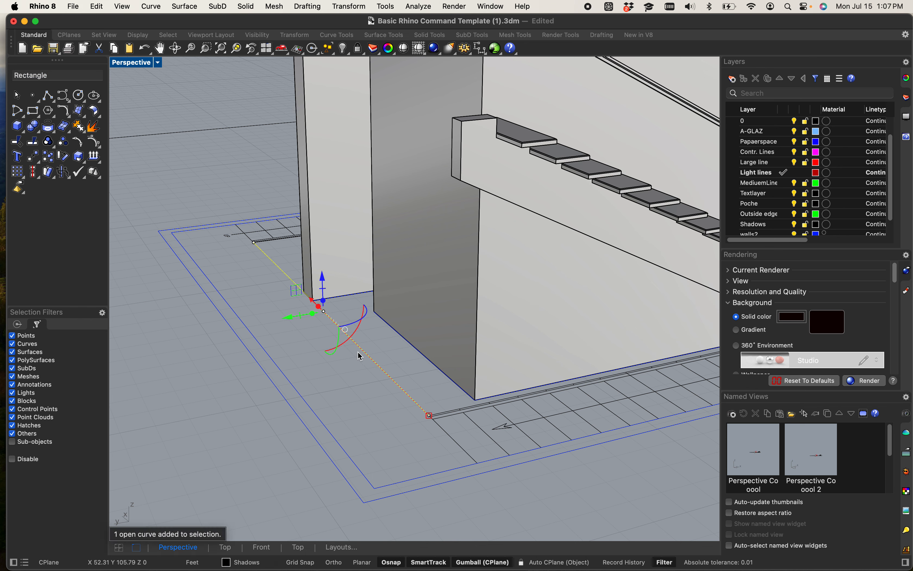
key(Escape)
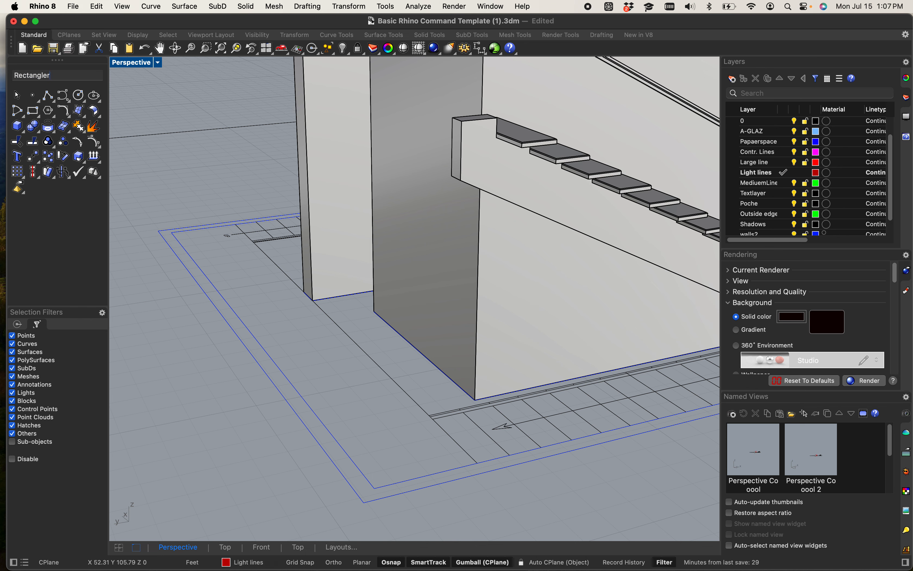
key(Return)
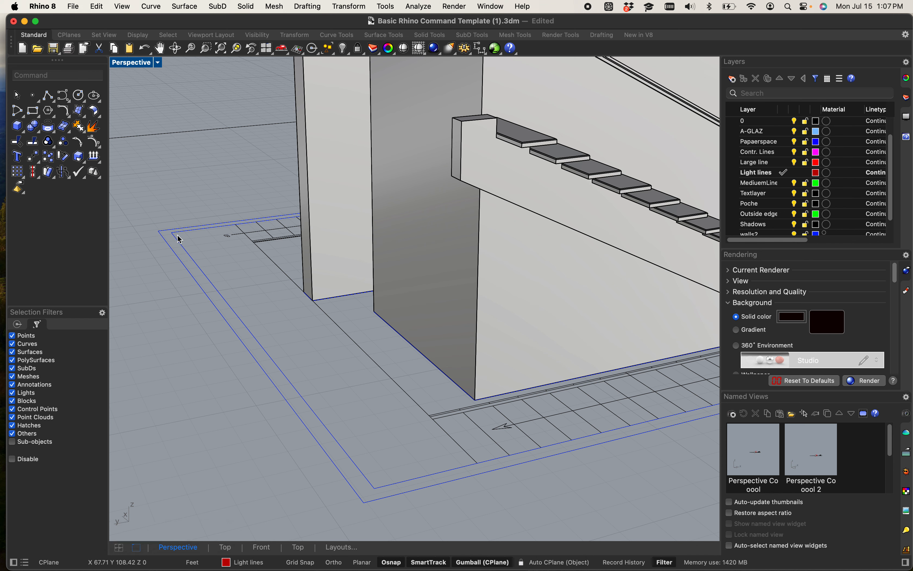
- Draw a rectangle over the landing area from the outline's inner corner to the opposite outer corner of the stair plan, and select it
text(rec)
key(Return)
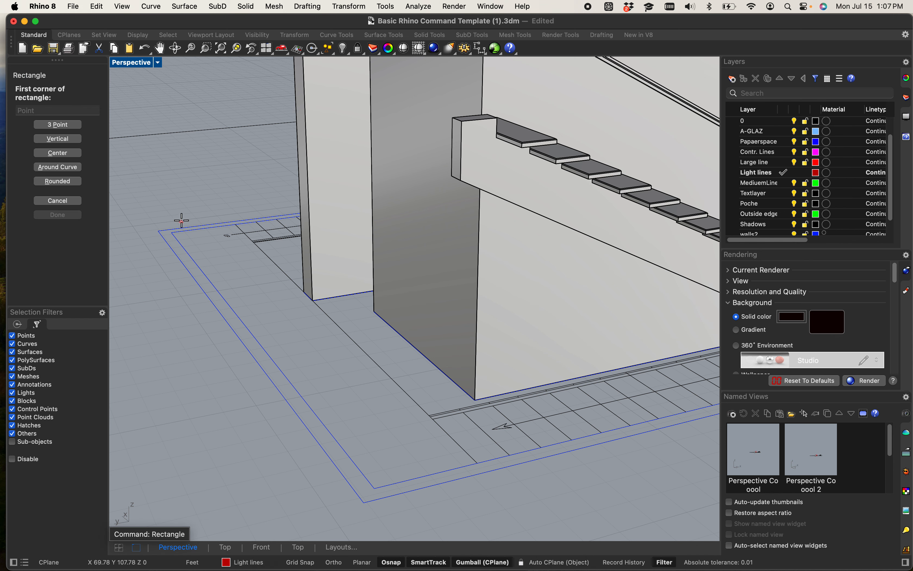
click(172, 233)
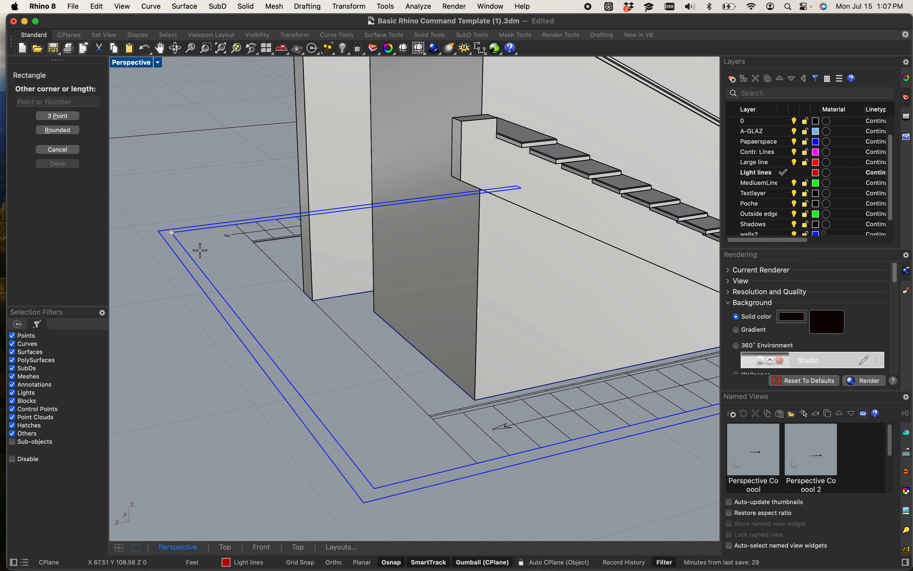
click(476, 462)
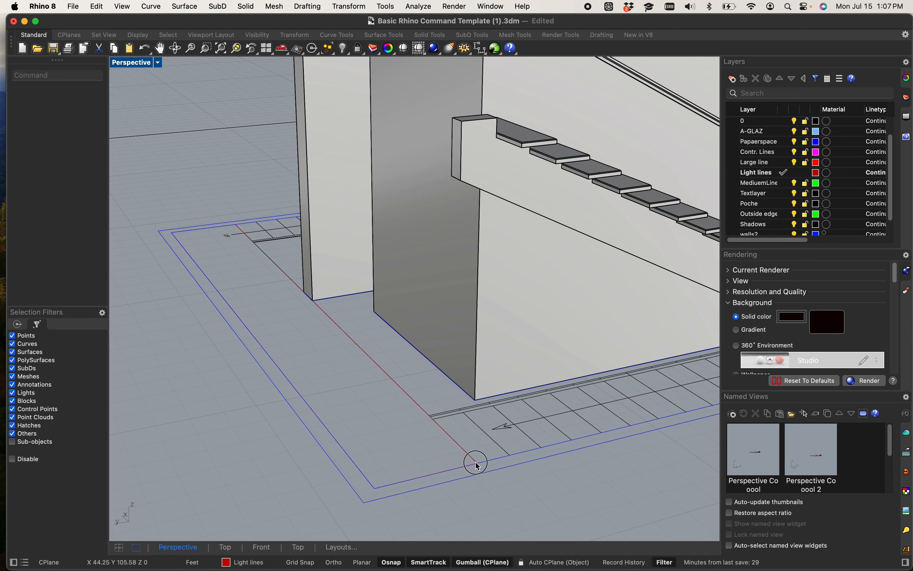
click(401, 389)
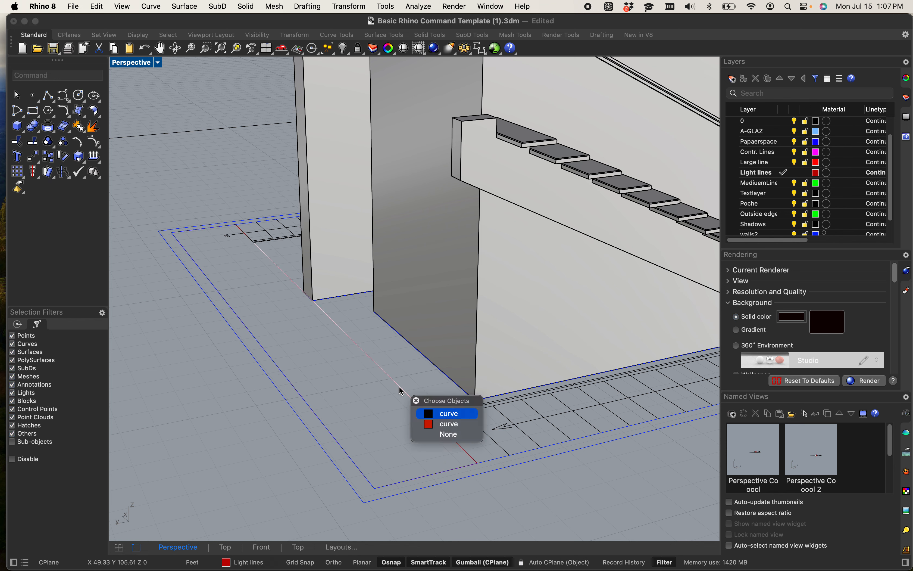
click(452, 424)
text(extrudecrv)
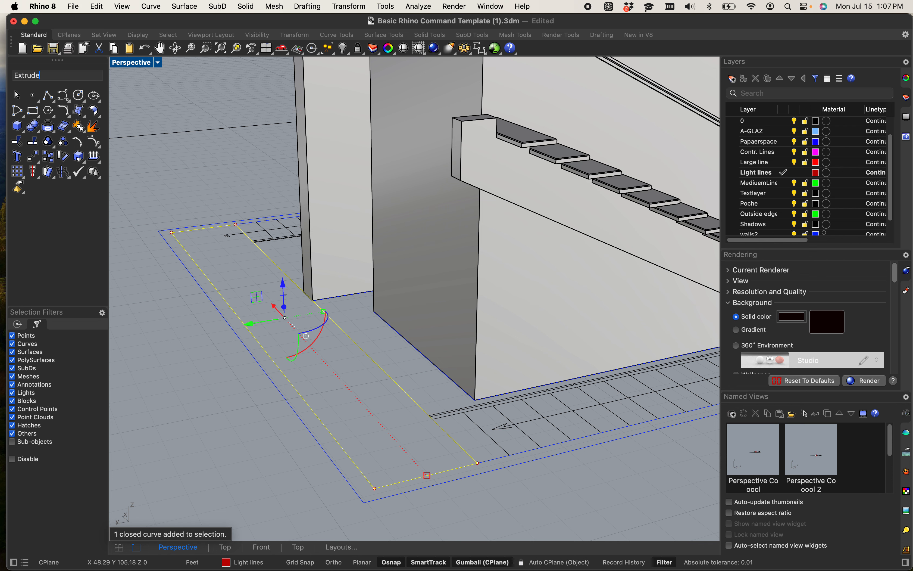
key(Return)
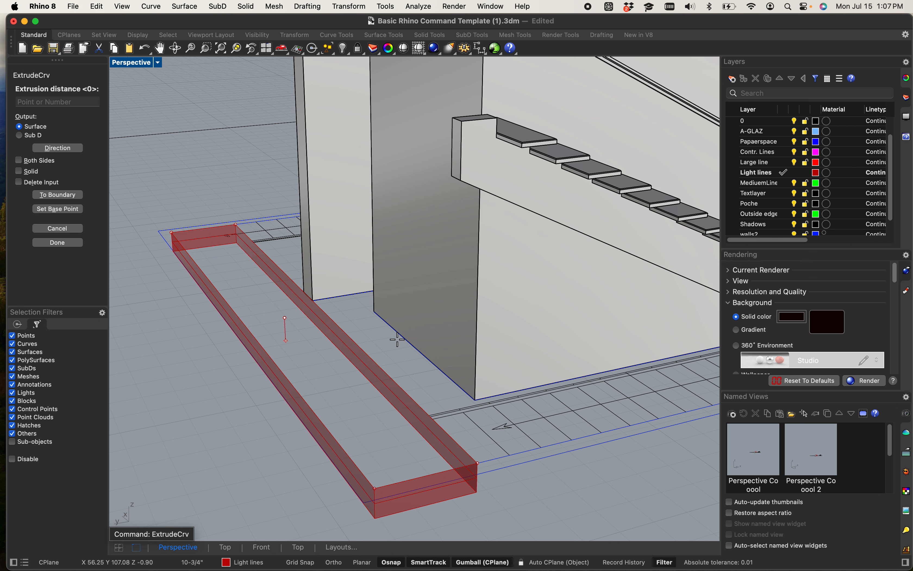
text(12")
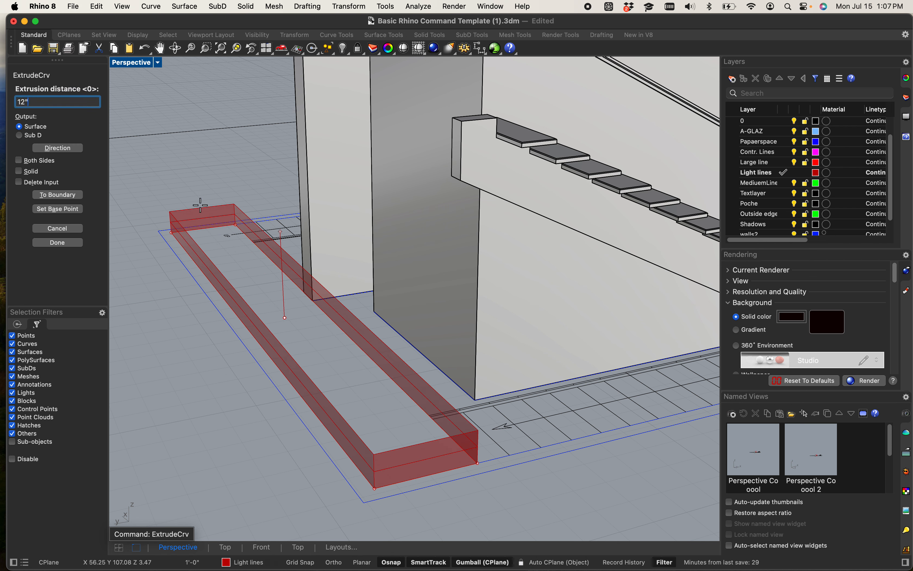
click(24, 172)
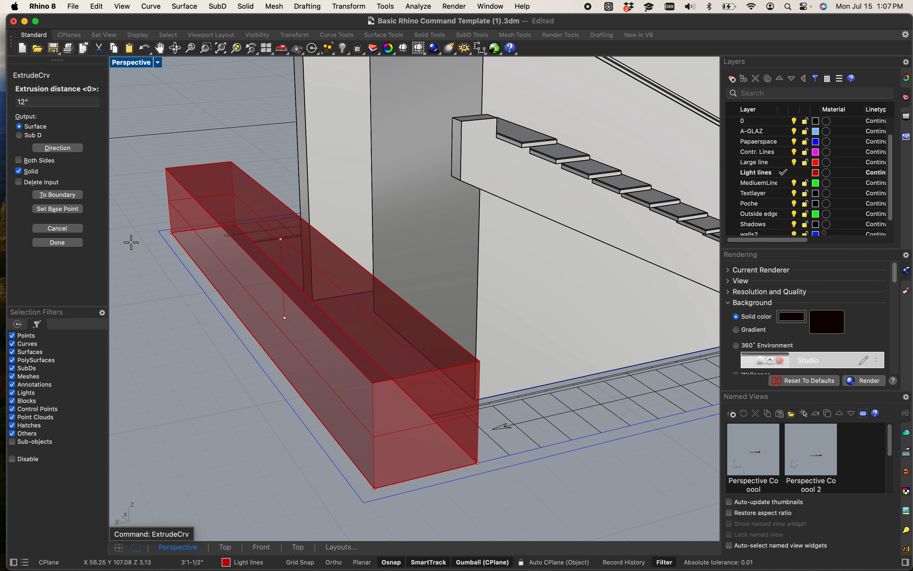
key(Escape)
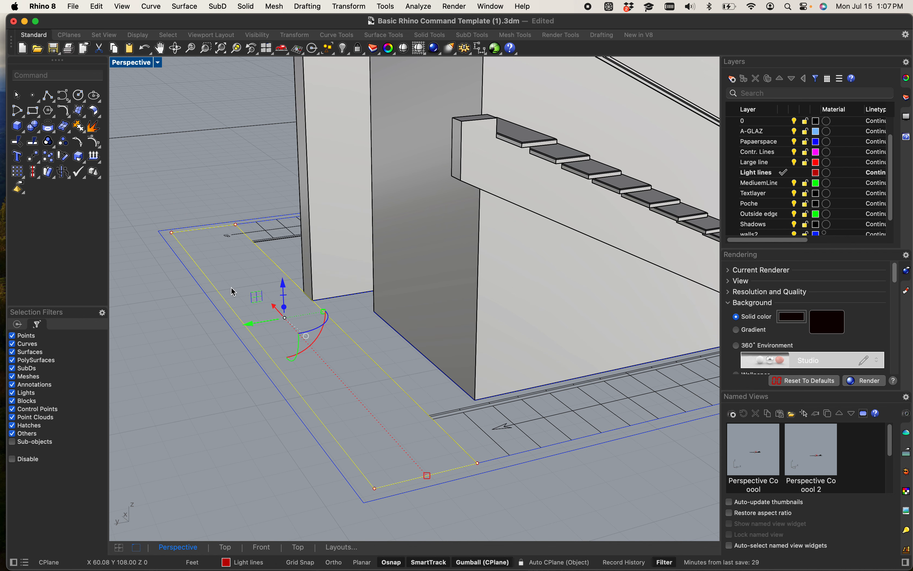
- Extrude the selected landing rectangle 12 inches upward as an open surface with ExtrudeCrv
text(extrude)
key(Return)
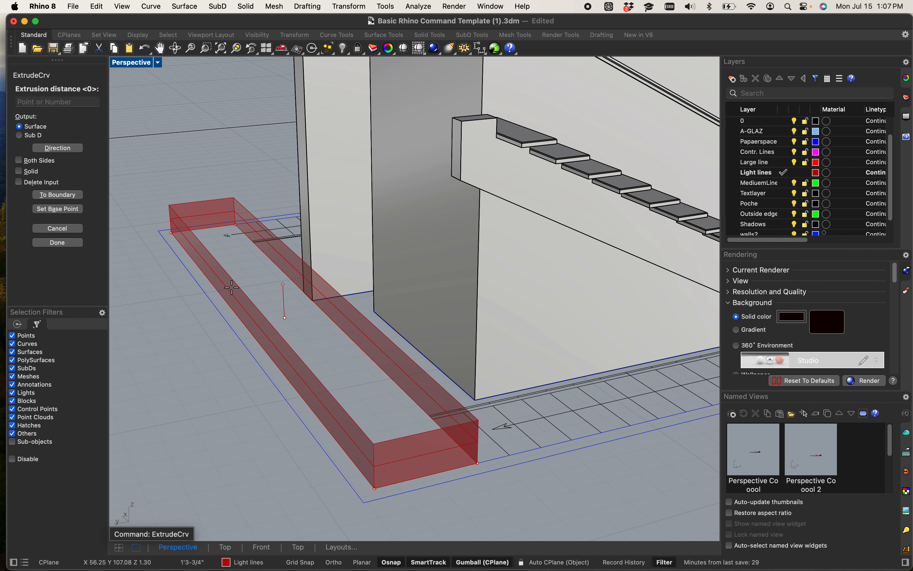
text(12)
key(Return)
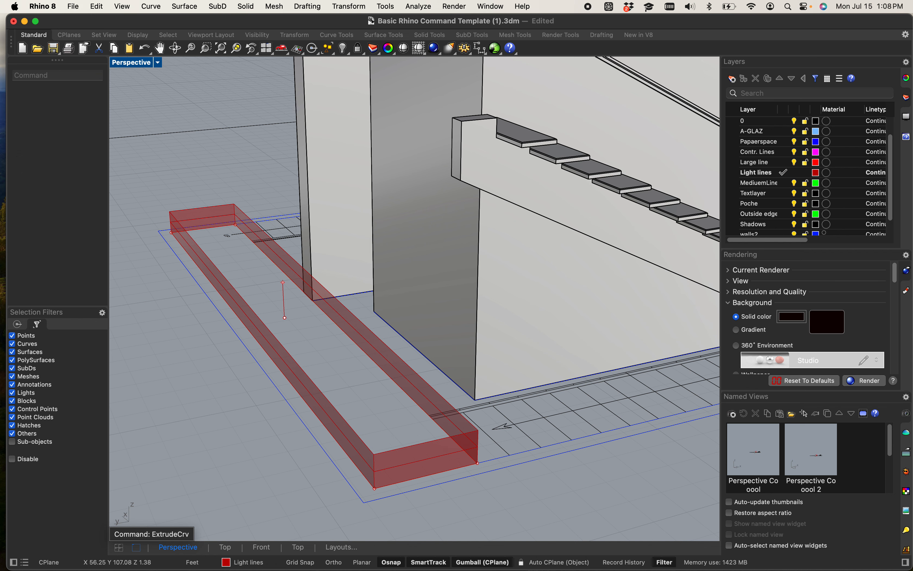
click(188, 392)
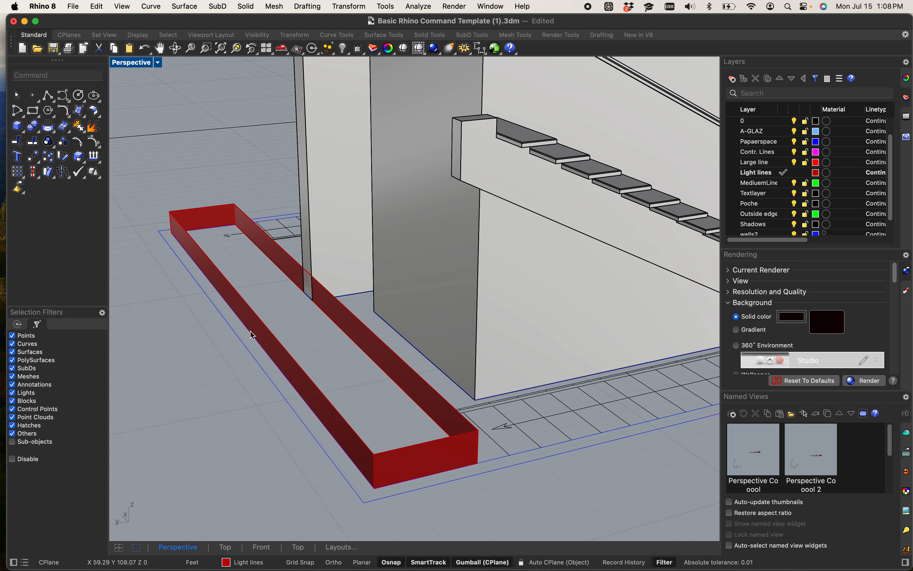
click(341, 317)
text(close)
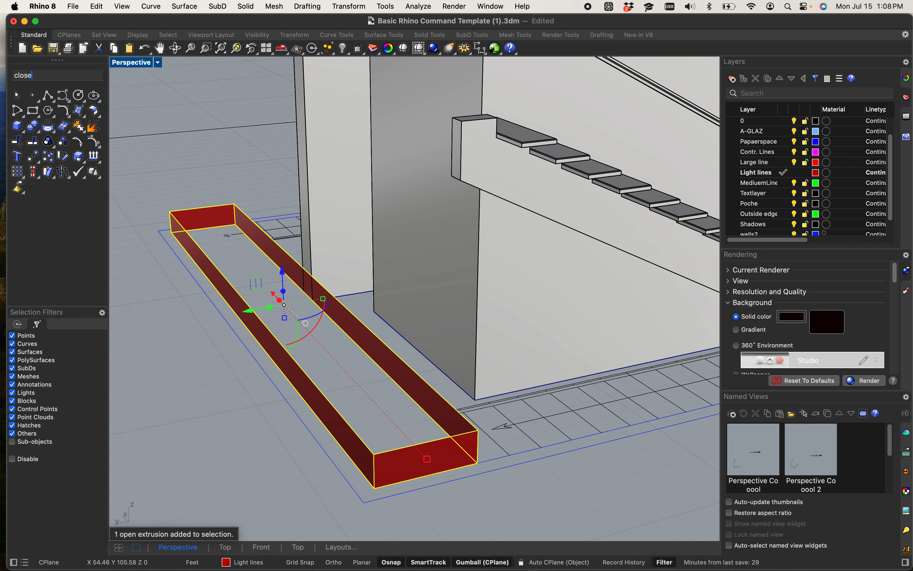
text(curve)
key(Return)
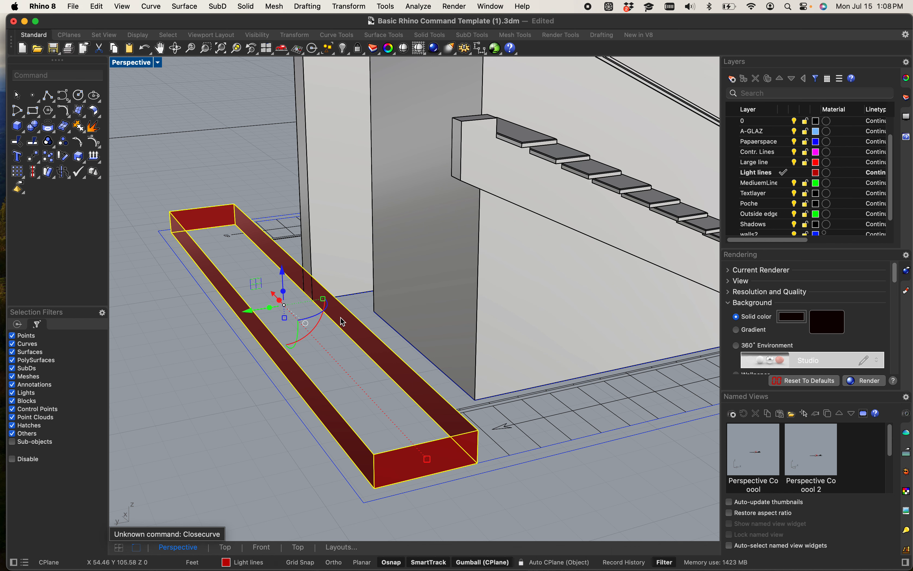
key(Escape)
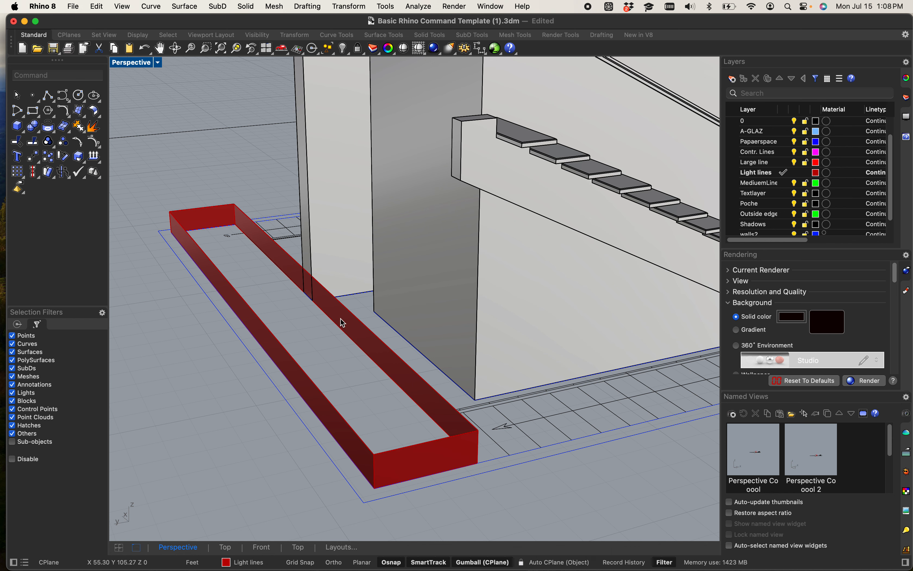
- Read the object description of the landing extrusion with the What command to check its geometry and end caps
click(341, 318)
text(What)
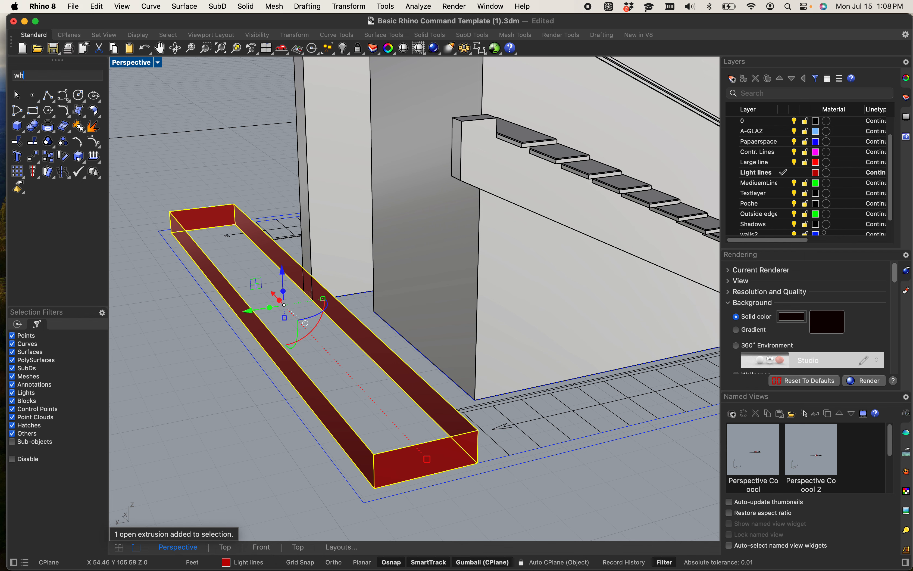
key(Return)
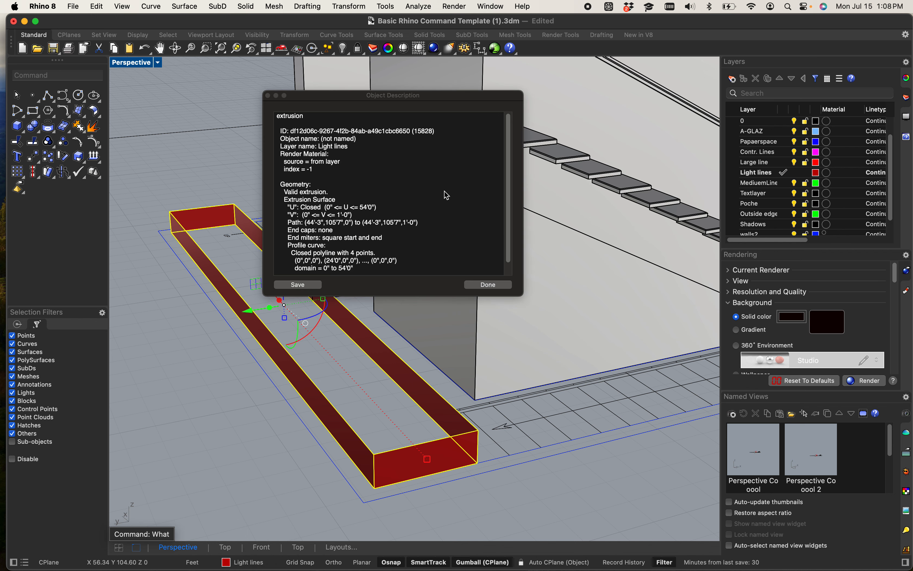
scroll(375, 198, down, 1)
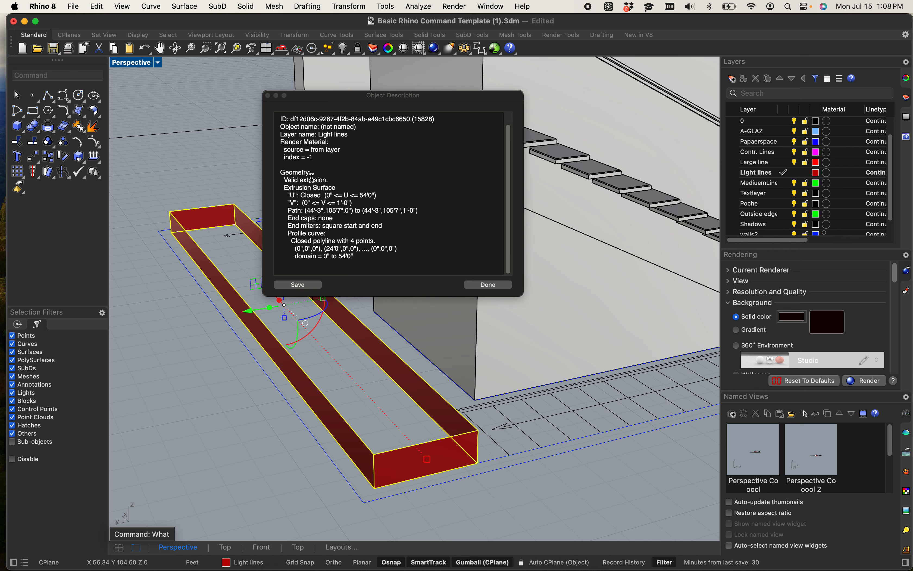
scroll(312, 177, up, 1)
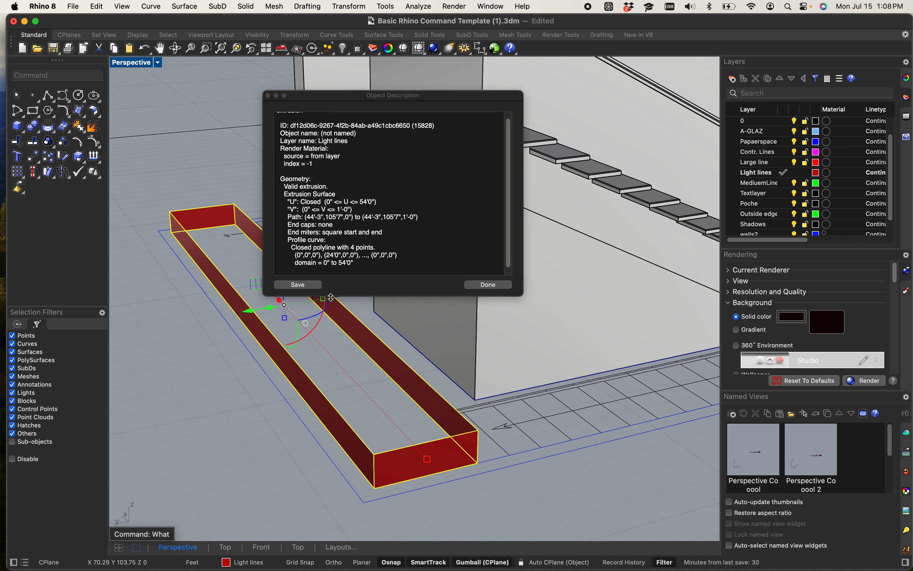
click(475, 285)
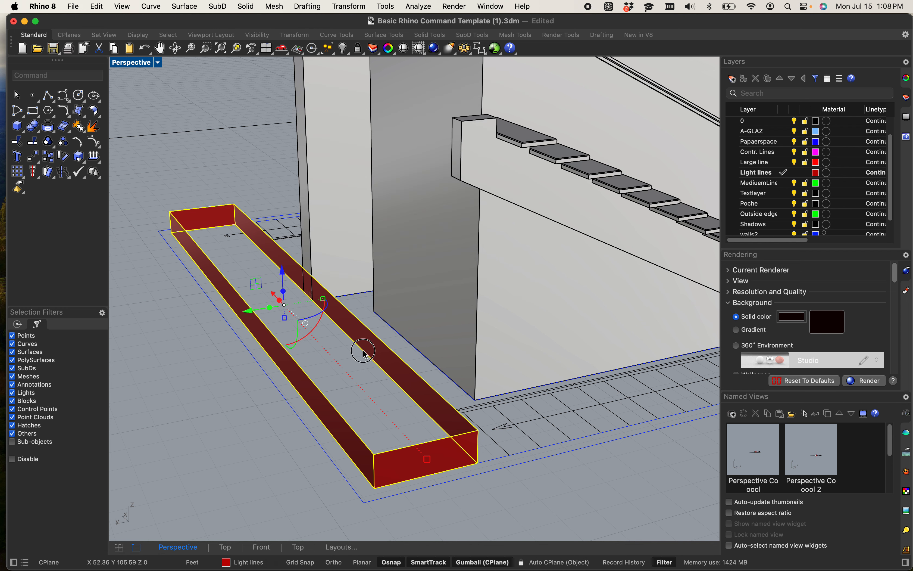
- Cap the open ends of the landing extrusion to make it a closed solid, and deselect it
click(363, 350)
click(373, 342)
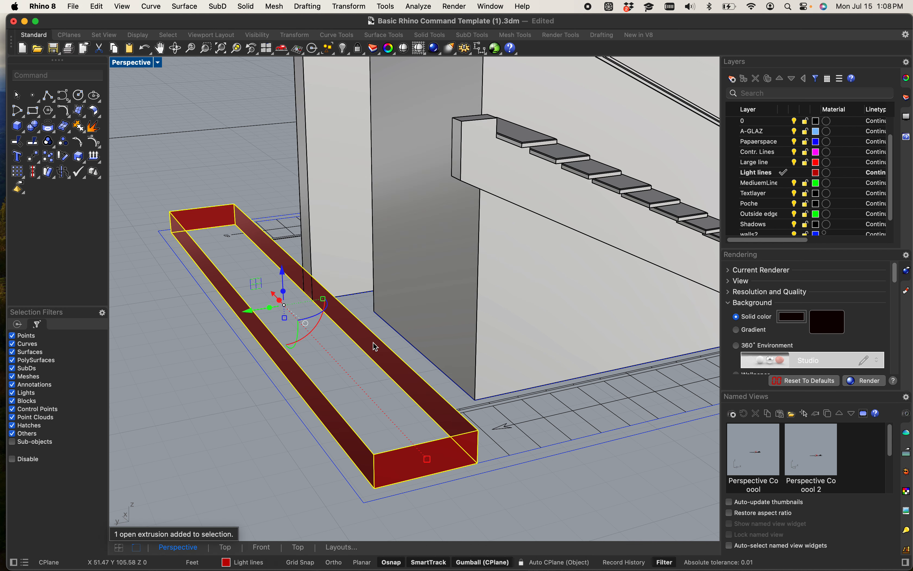
text(cap)
key(Return)
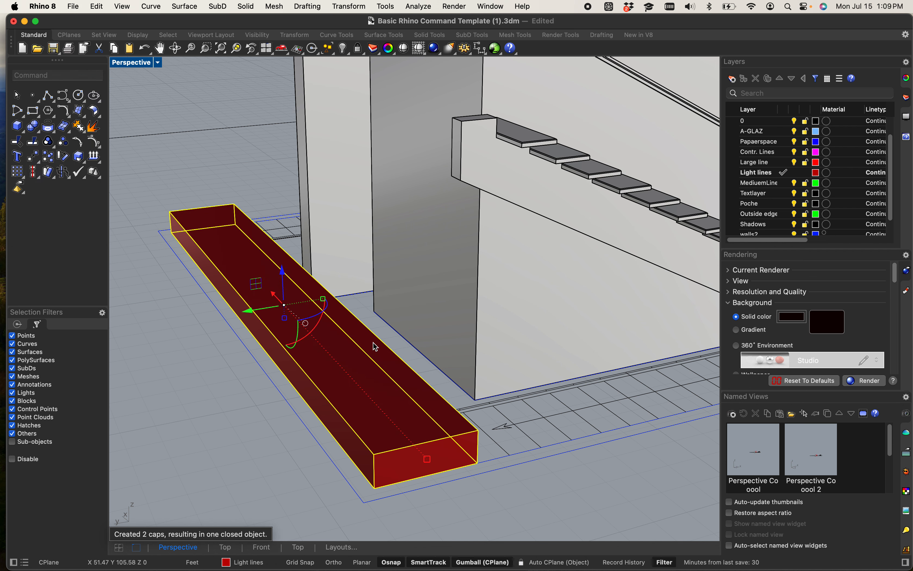
click(153, 413)
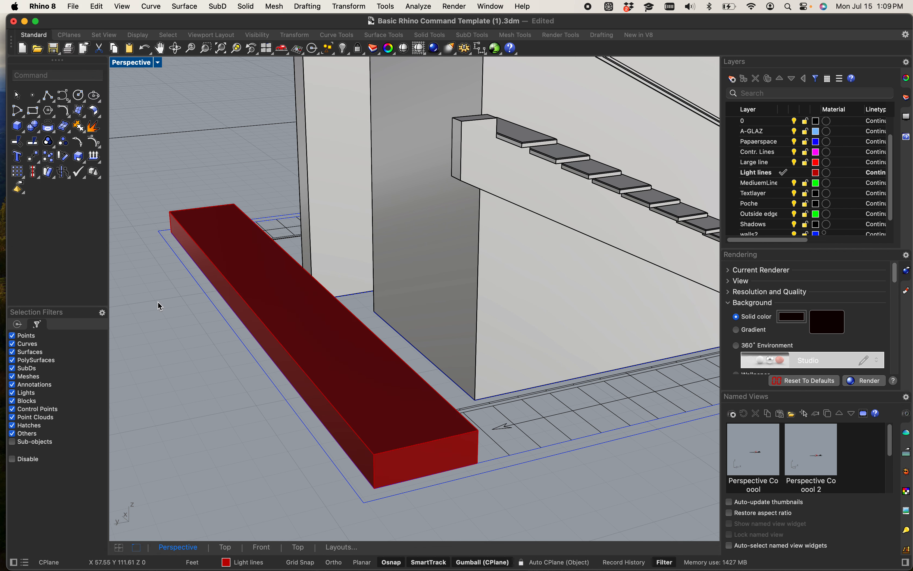
- Select the capped landing slab lying on the stair plan
scroll(160, 306, up, 5)
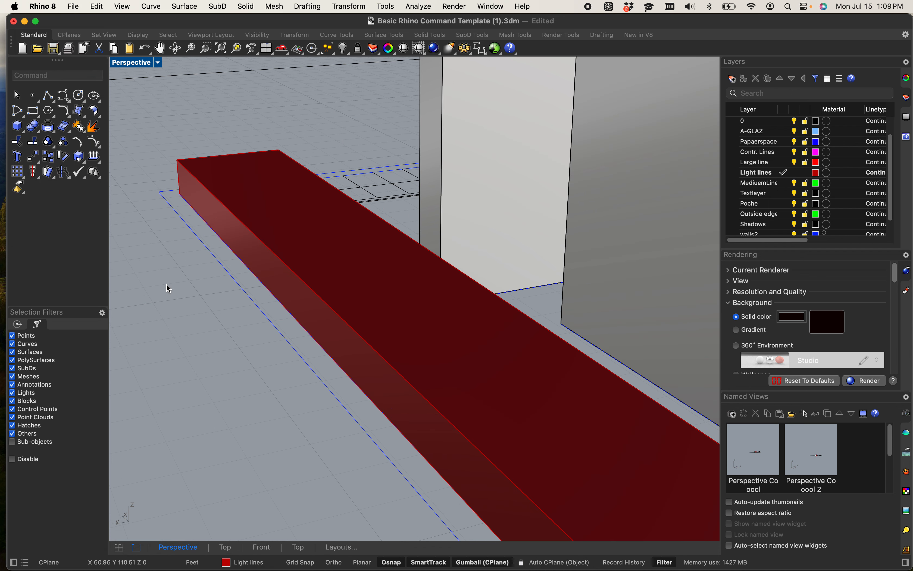
scroll(167, 287, down, 5)
click(227, 264)
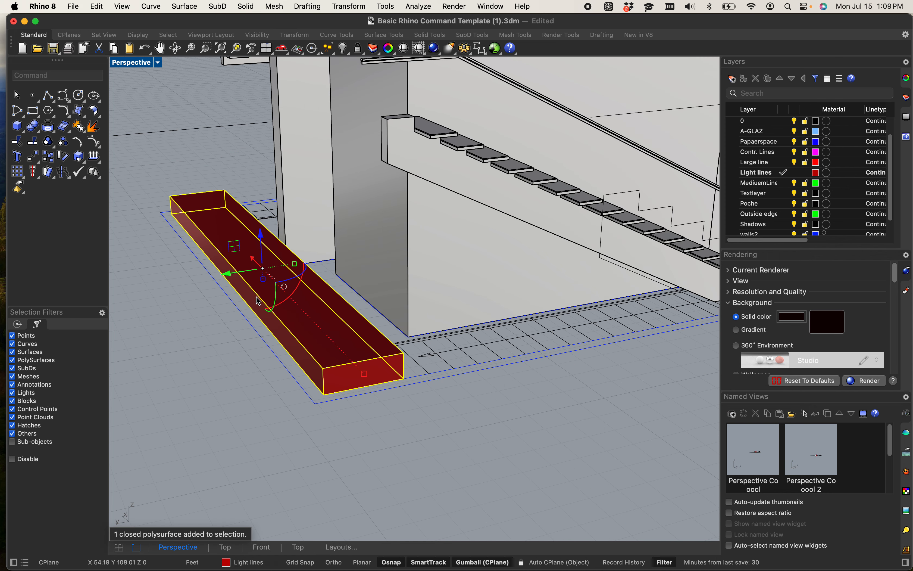
scroll(257, 298, up, 3)
text(Move)
key(Return)
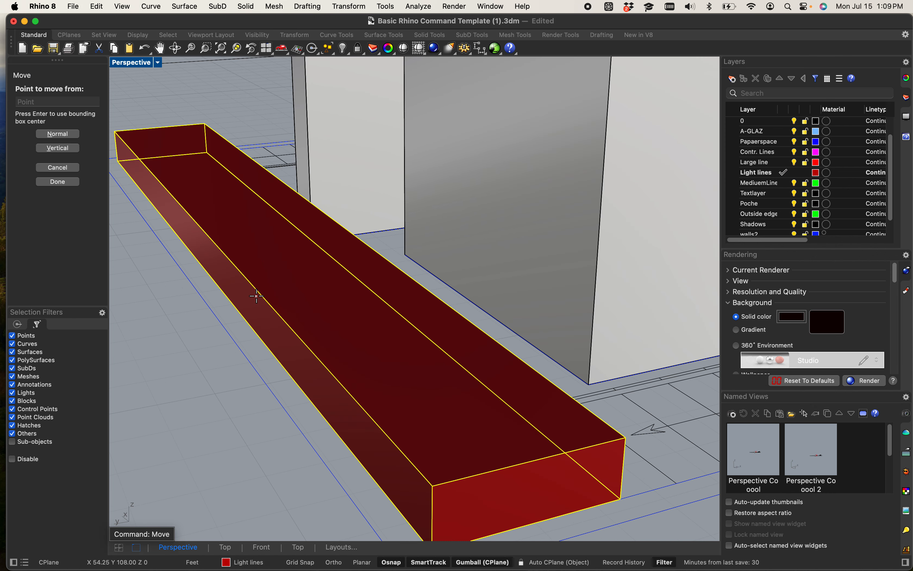
scroll(626, 462, down, 3)
scroll(626, 462, up, 5)
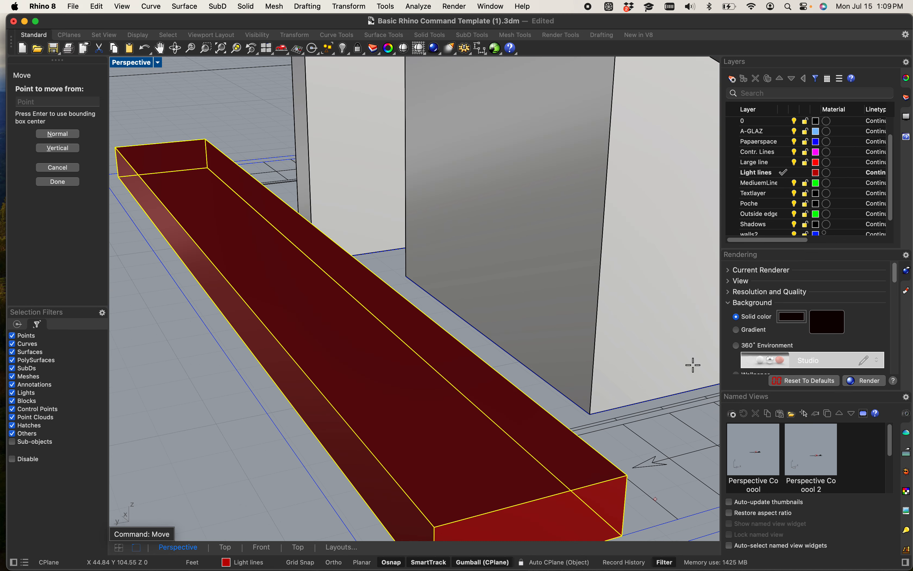
scroll(692, 365, down, 6)
scroll(569, 408, up, 8)
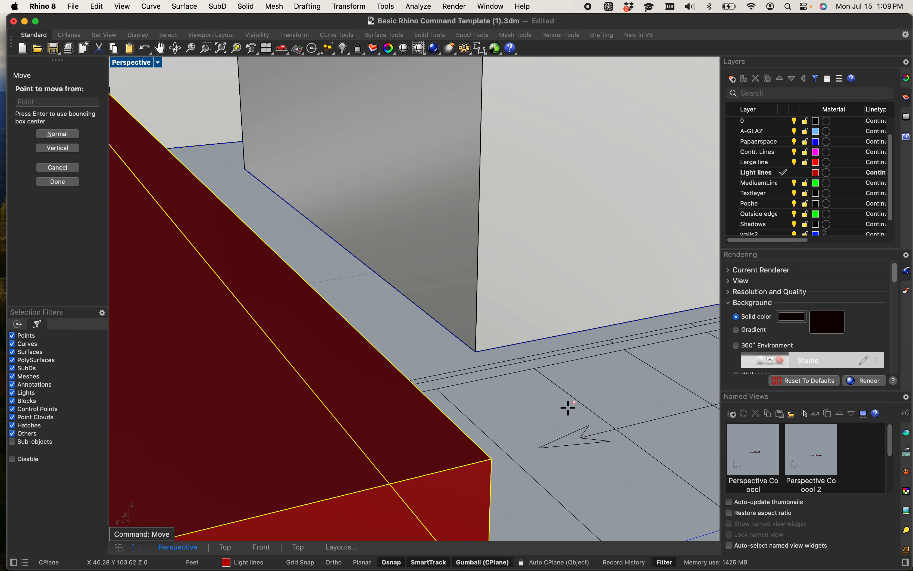
click(490, 463)
scroll(481, 465, down, 8)
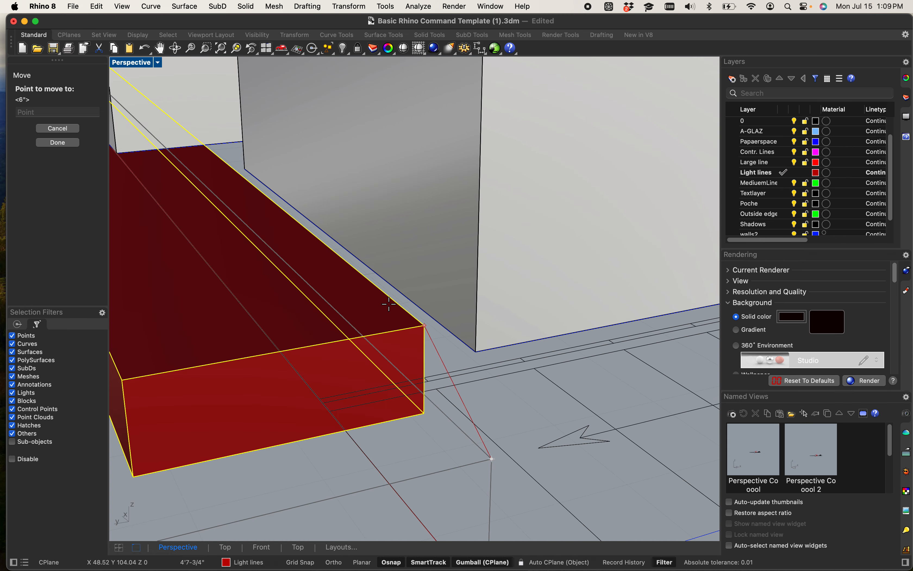
scroll(423, 304, down, 2)
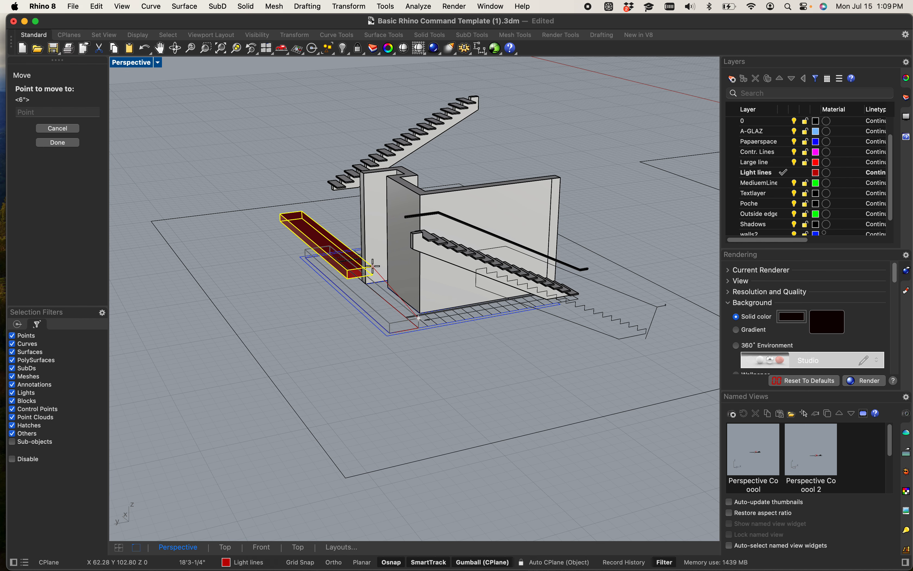
scroll(415, 253, up, 6)
key(shift)
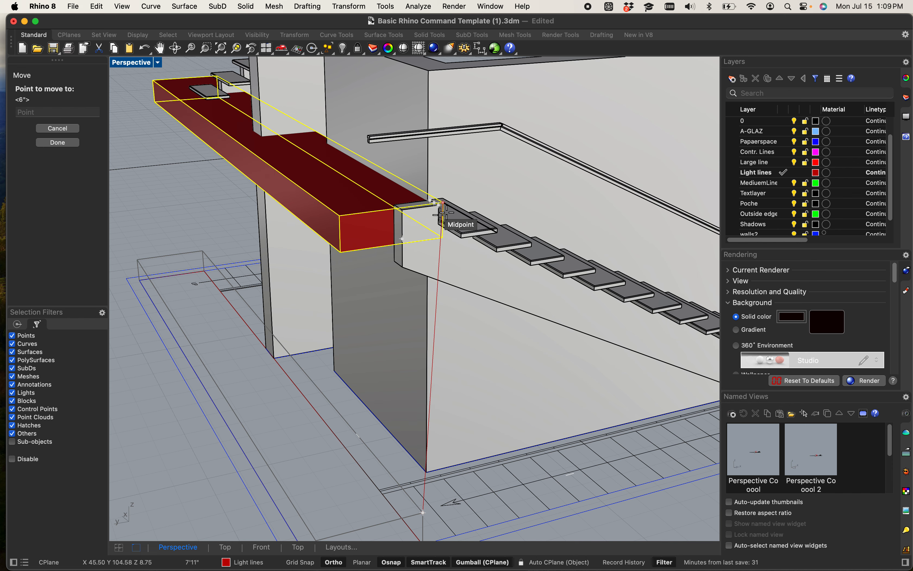
key(Escape)
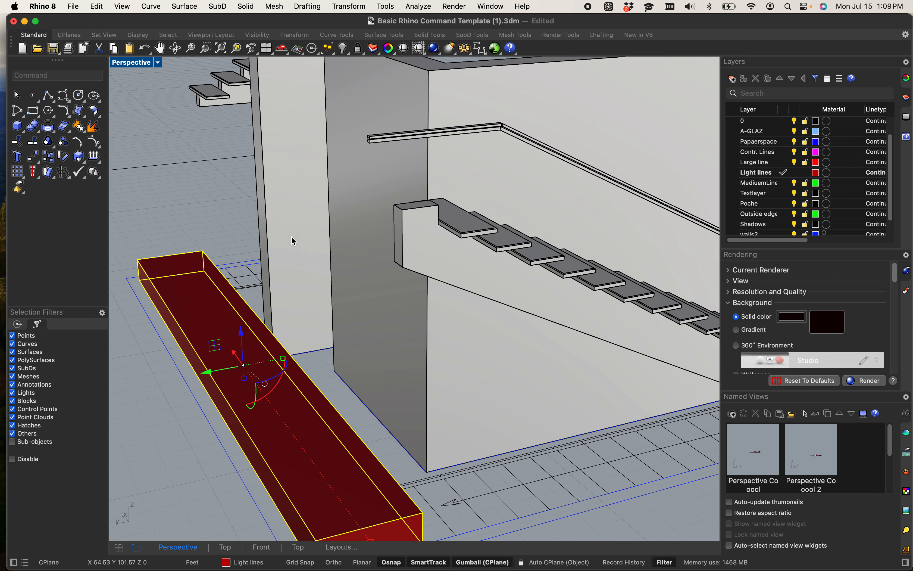
- Show all four views and start moving the selected landing slab, using its upper inner end corner as the base point
double_click(134, 63)
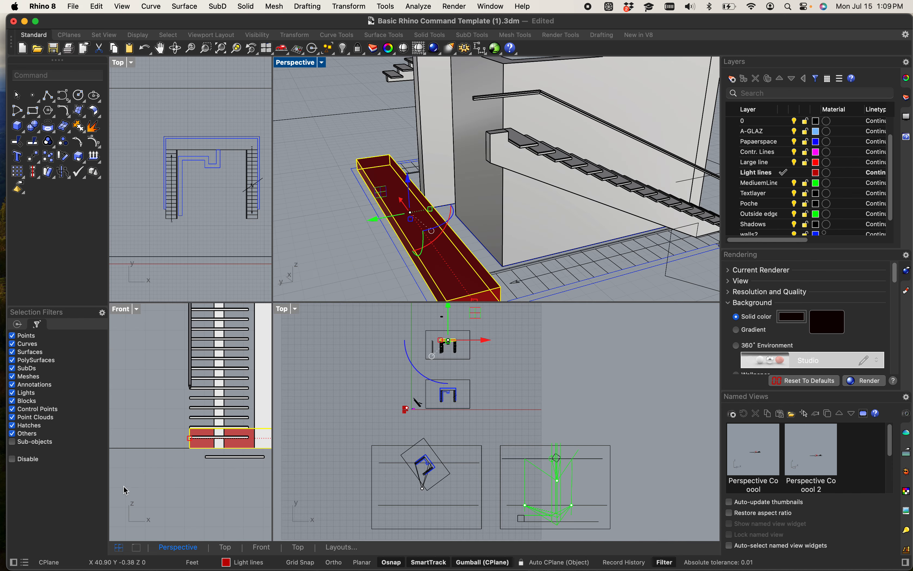
scroll(181, 459, up, 10)
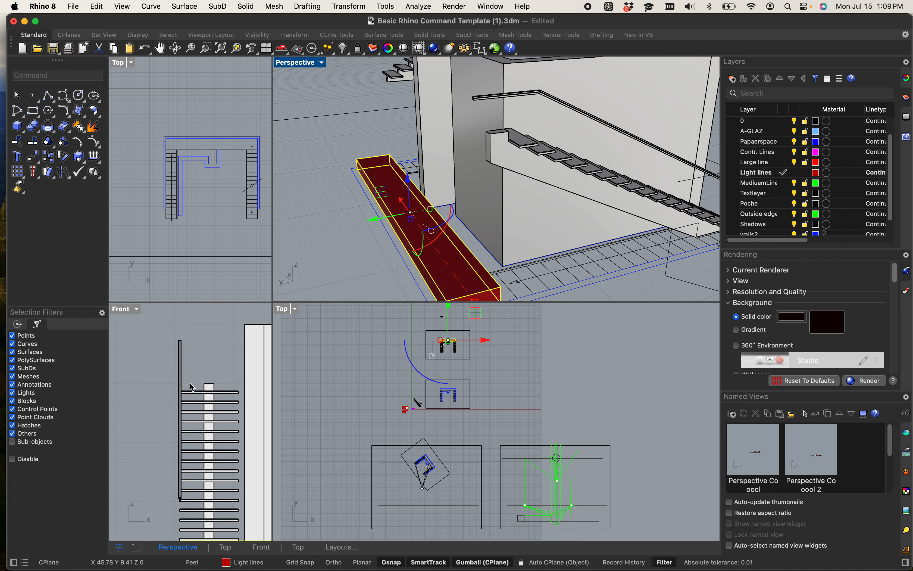
scroll(200, 379, down, 8)
text(move)
key(Return)
scroll(125, 449, up, 5)
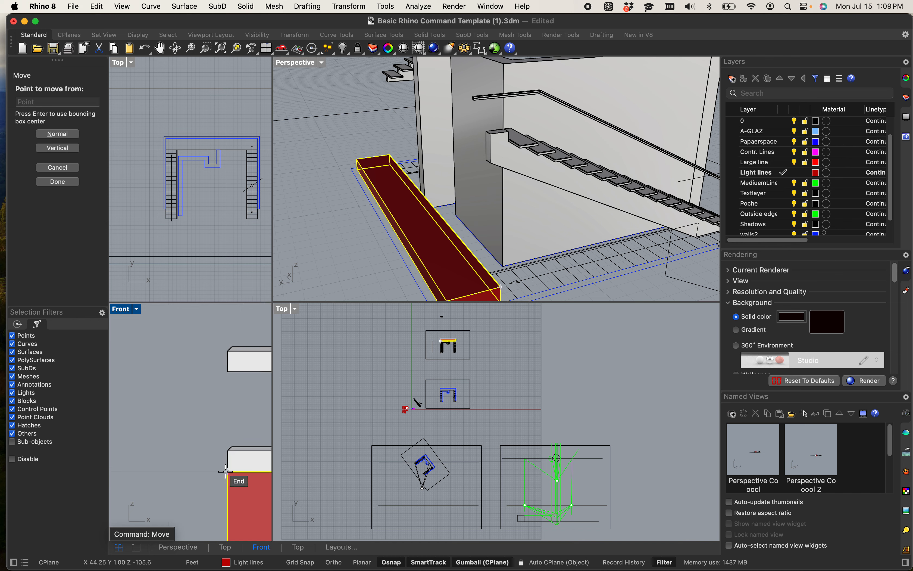
scroll(486, 279, down, 6)
scroll(487, 278, up, 8)
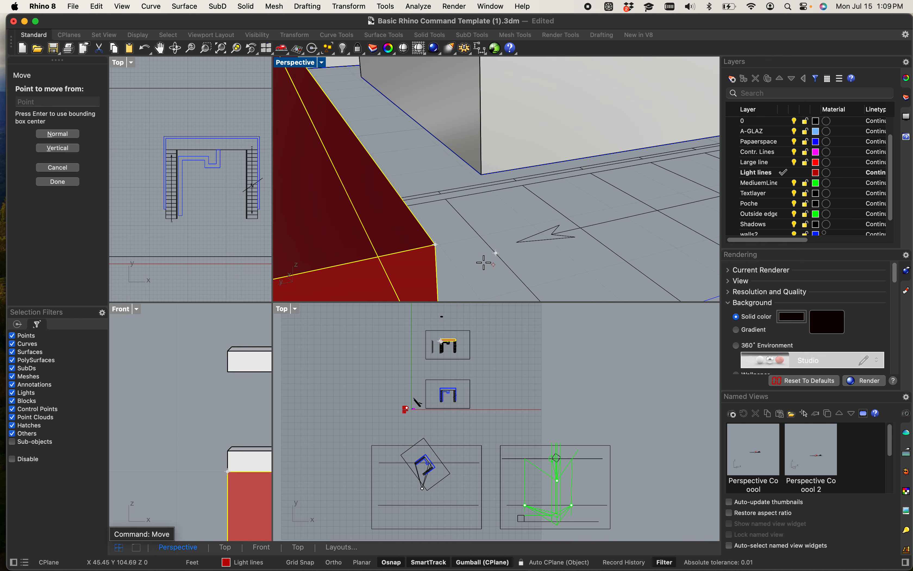
click(436, 246)
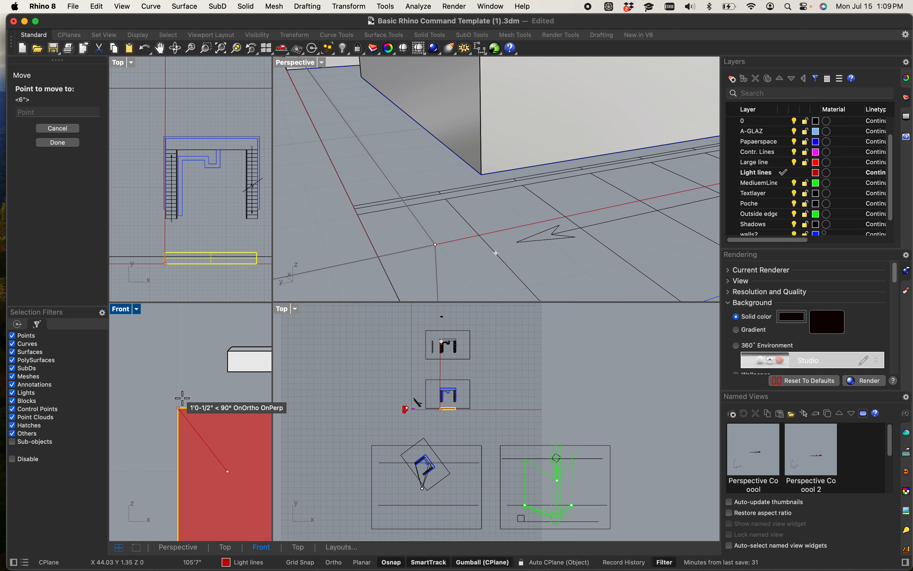
- Turn off the End, Point, Mid, Int and Perp object snaps and place the landing slab straight up in the Front view, level with the lower stair's top
scroll(181, 382, up, 10)
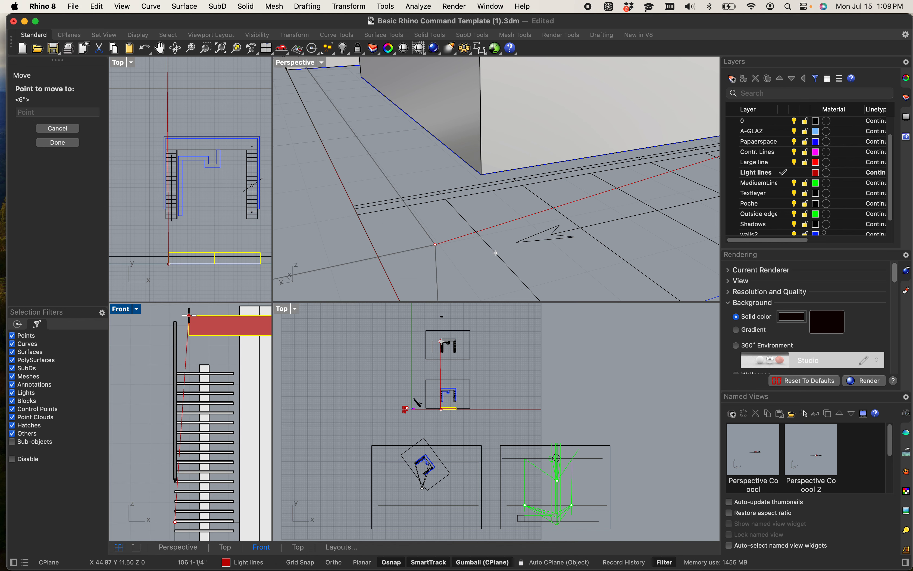
key(F8)
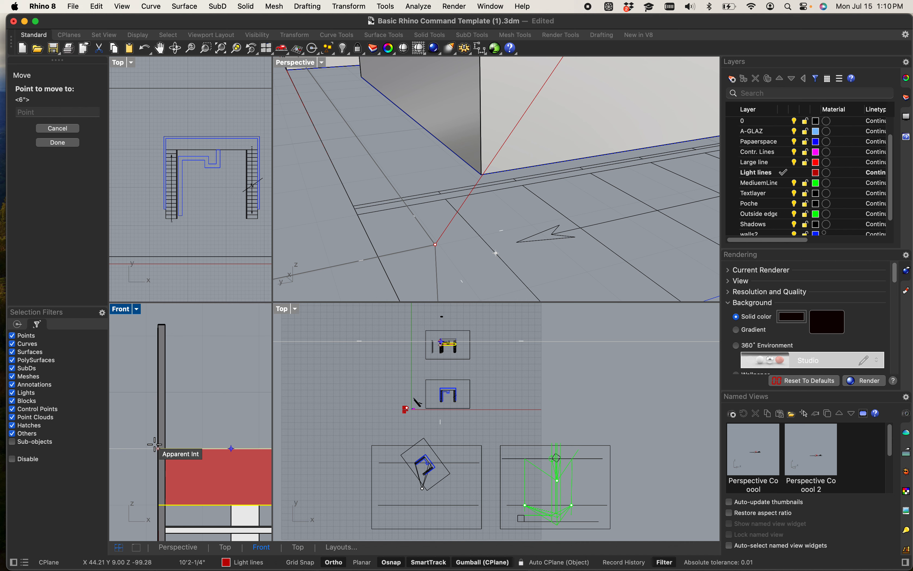
key(F8)
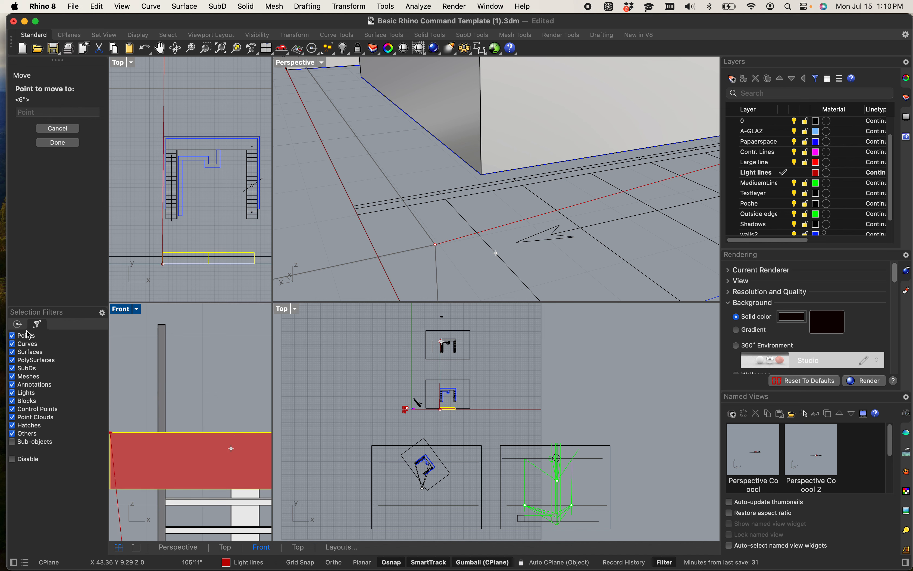
click(19, 326)
click(21, 378)
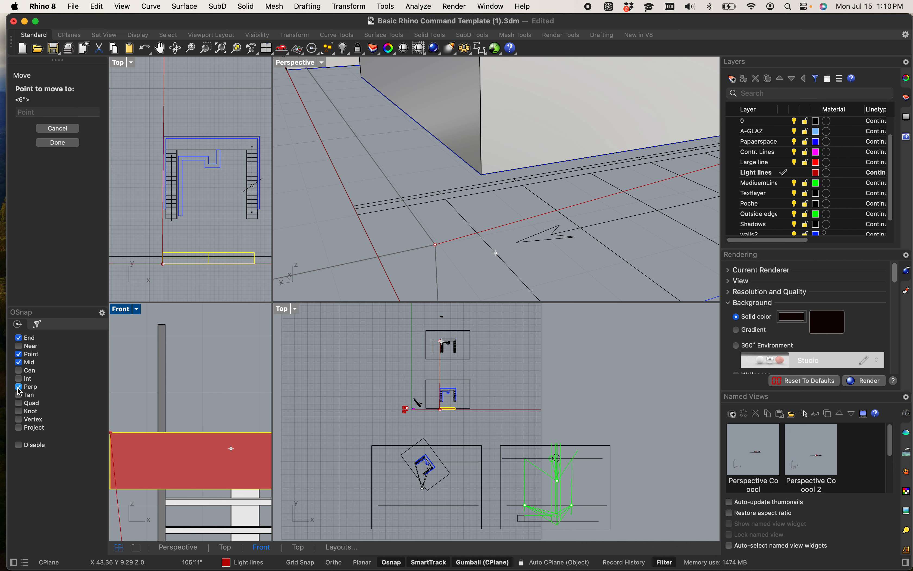
click(18, 387)
click(19, 337)
click(18, 354)
click(19, 362)
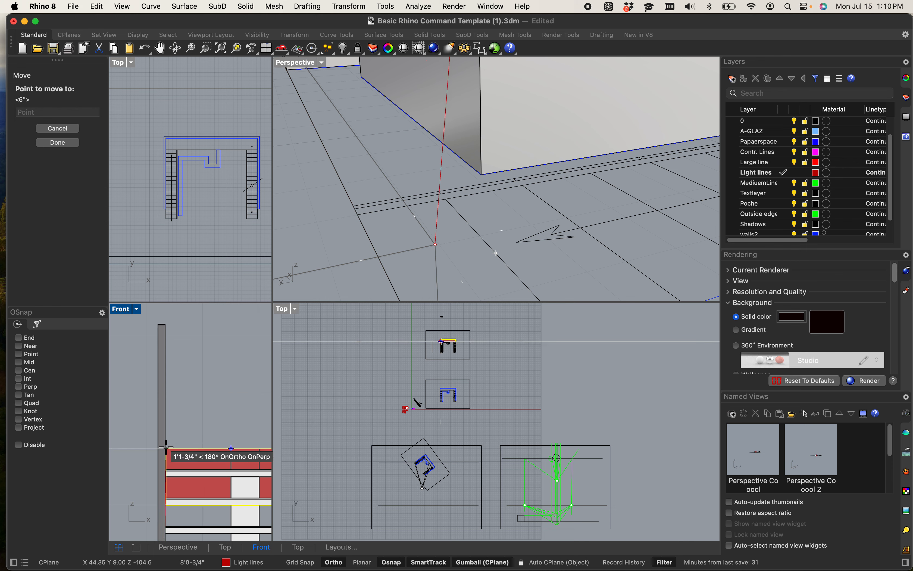
click(155, 446)
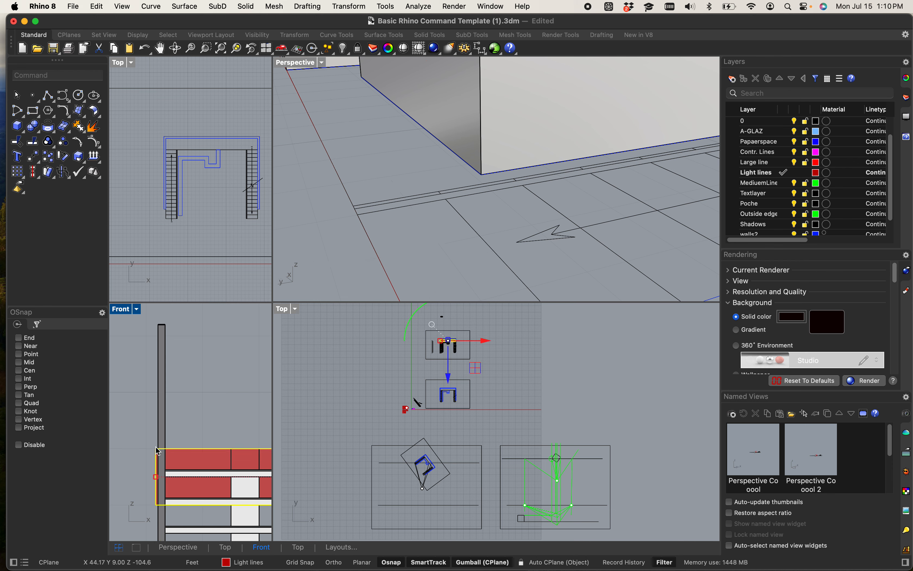
- Inspect the joint between the raised landing slab and the stair's top stringer block and treads in the perspective view
scroll(467, 125, down, 5)
scroll(467, 126, up, 10)
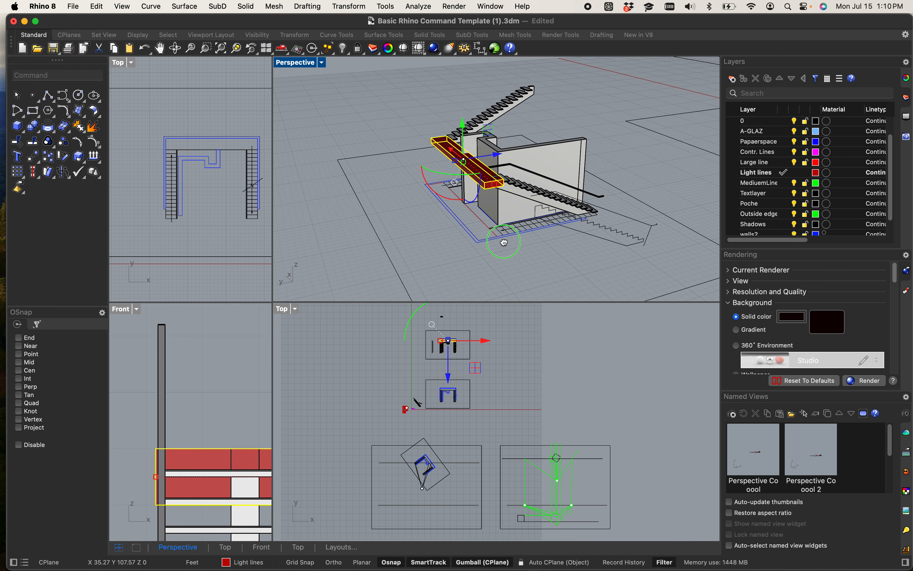
click(486, 213)
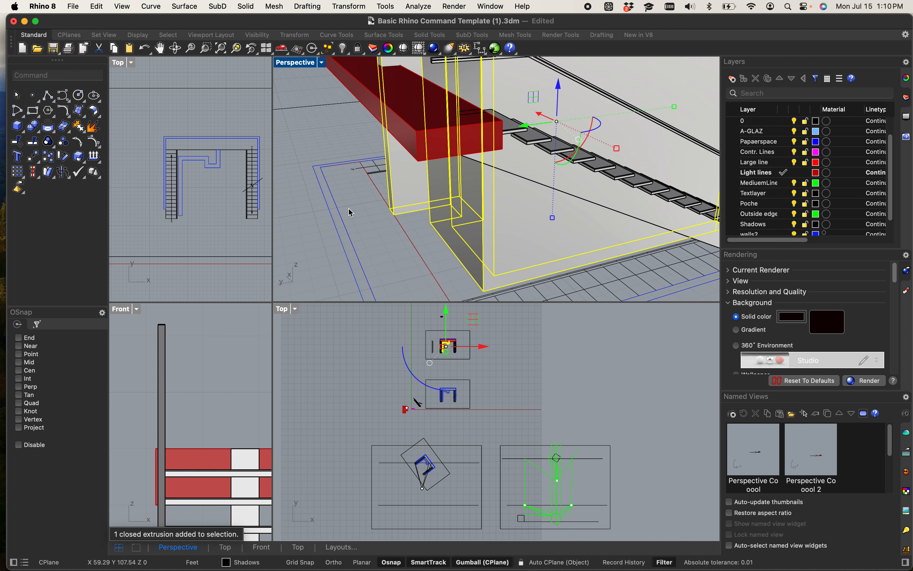
click(313, 219)
scroll(334, 202, down, 5)
scroll(377, 226, up, 10)
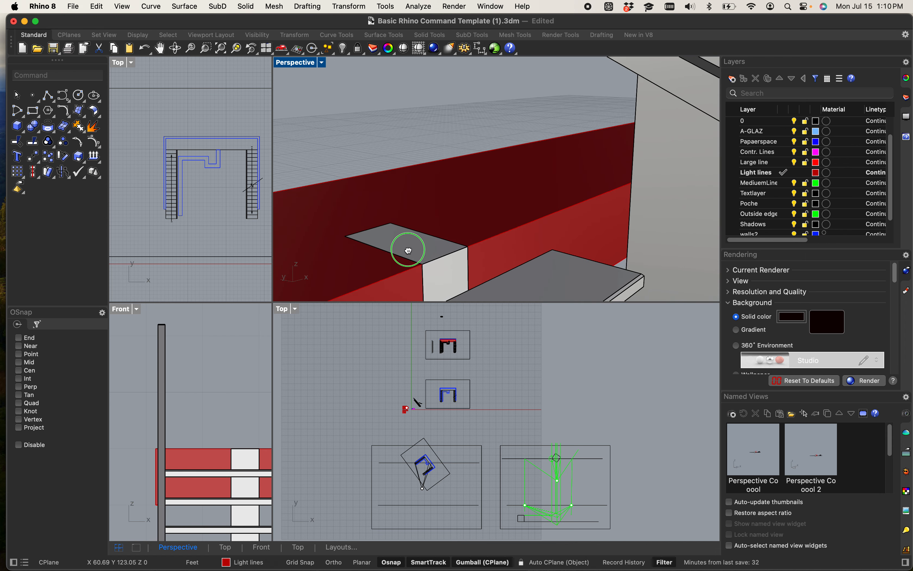
scroll(404, 250, up, 5)
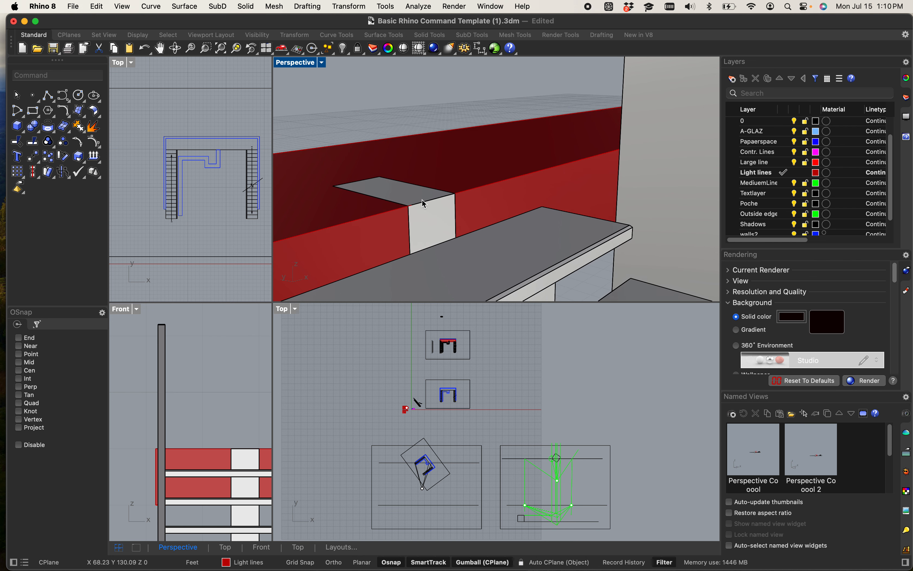
scroll(425, 206, down, 3)
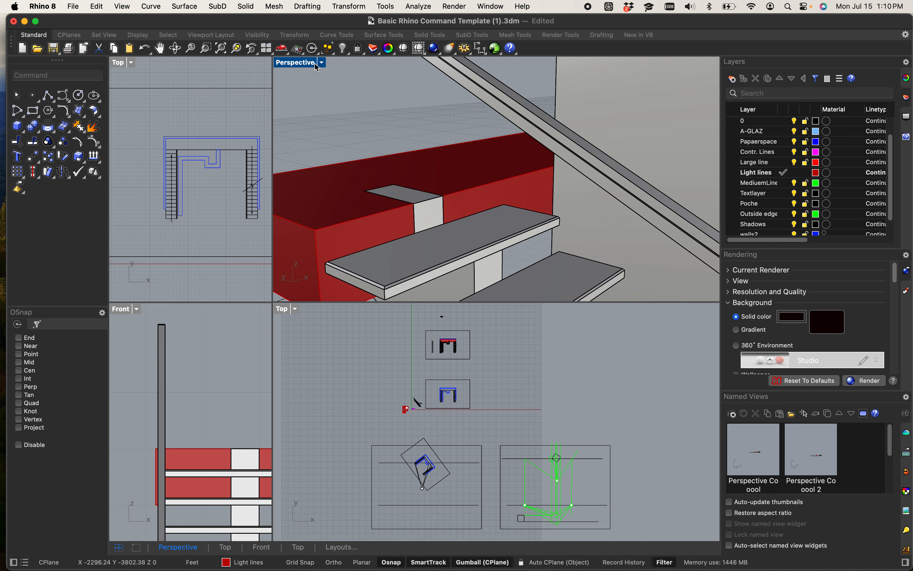
scroll(439, 210, down, 3)
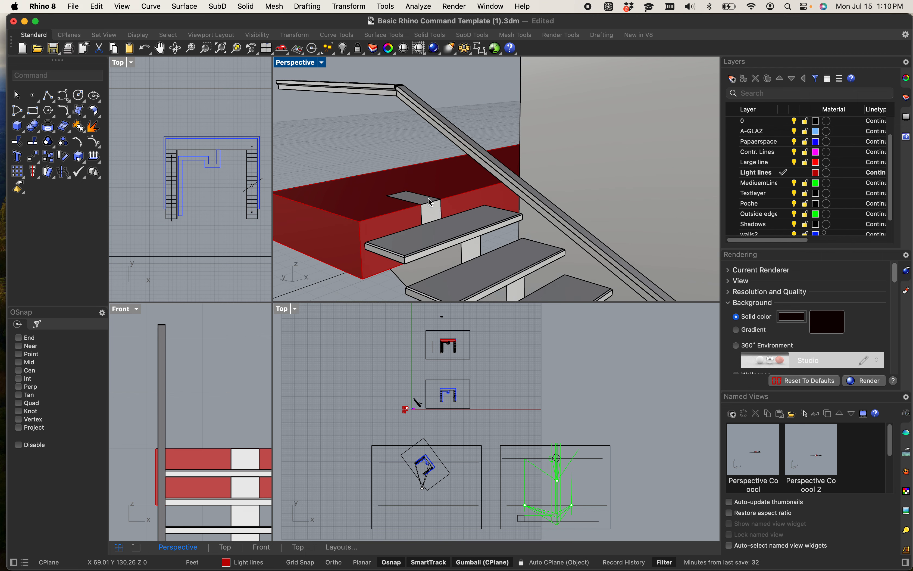
text(line)
key(Return)
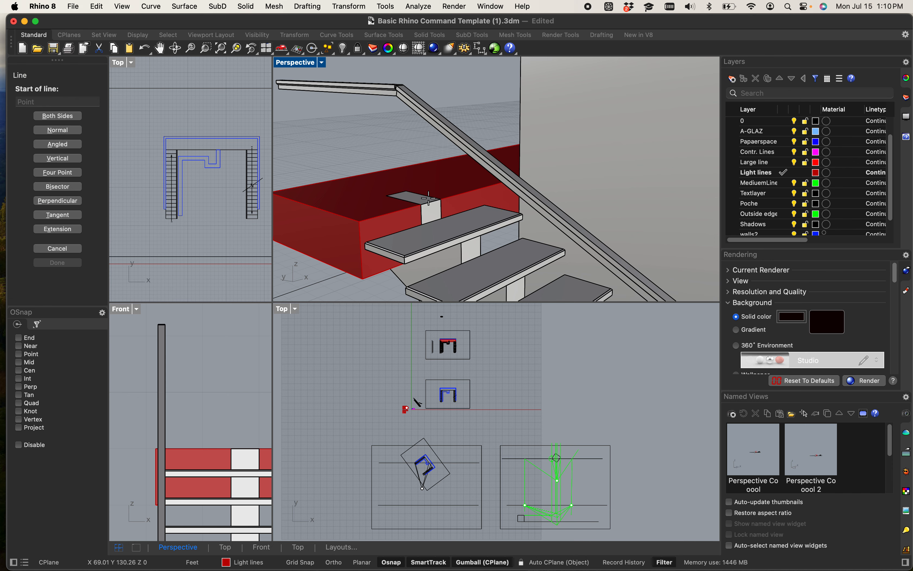
scroll(409, 203, up, 3)
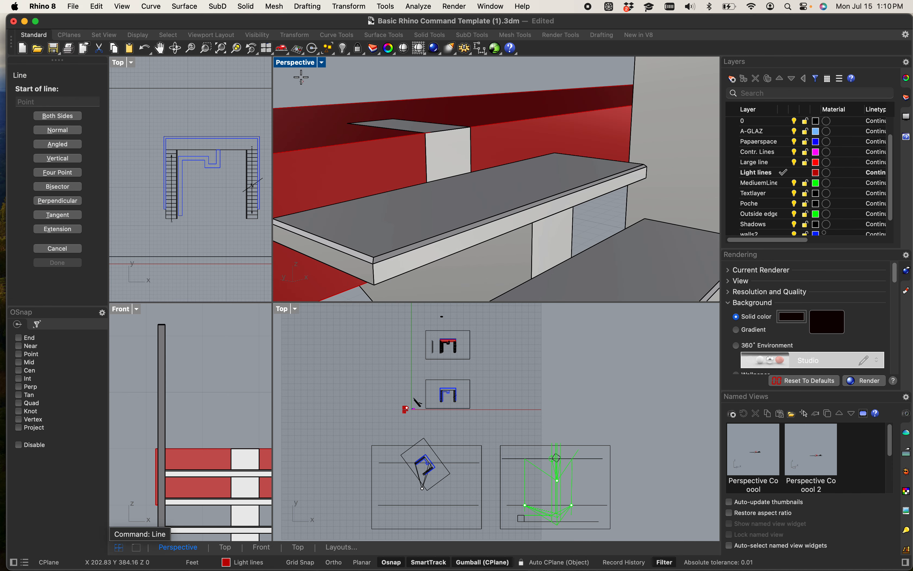
double_click(298, 63)
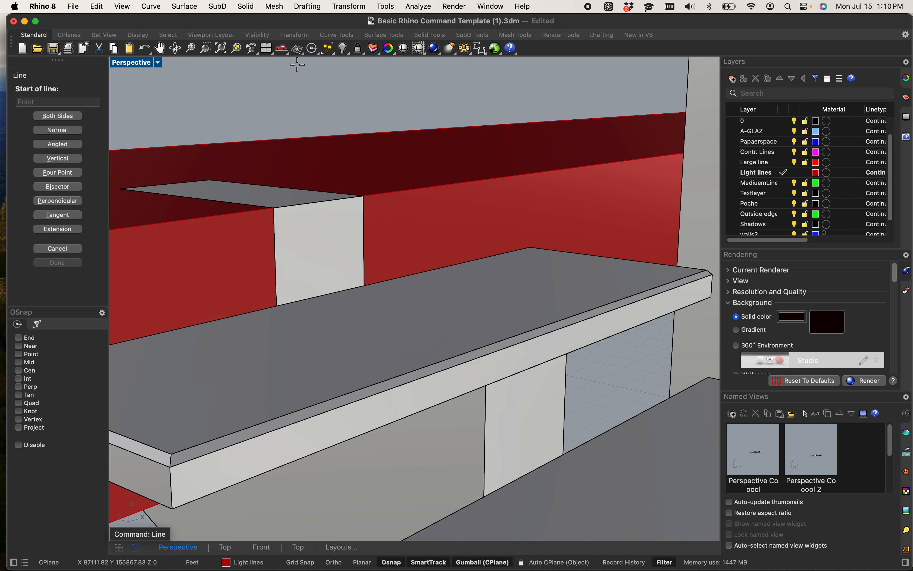
scroll(353, 59, down, 10)
right_drag(354, 73, 350, 126)
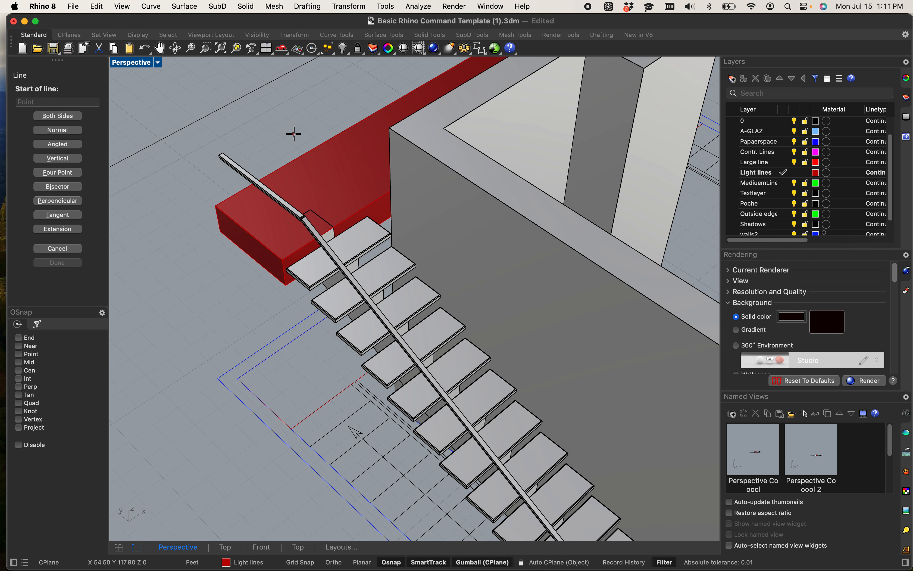
scroll(296, 257, up, 12)
scroll(371, 247, down, 7)
right_drag(454, 251, 361, 232)
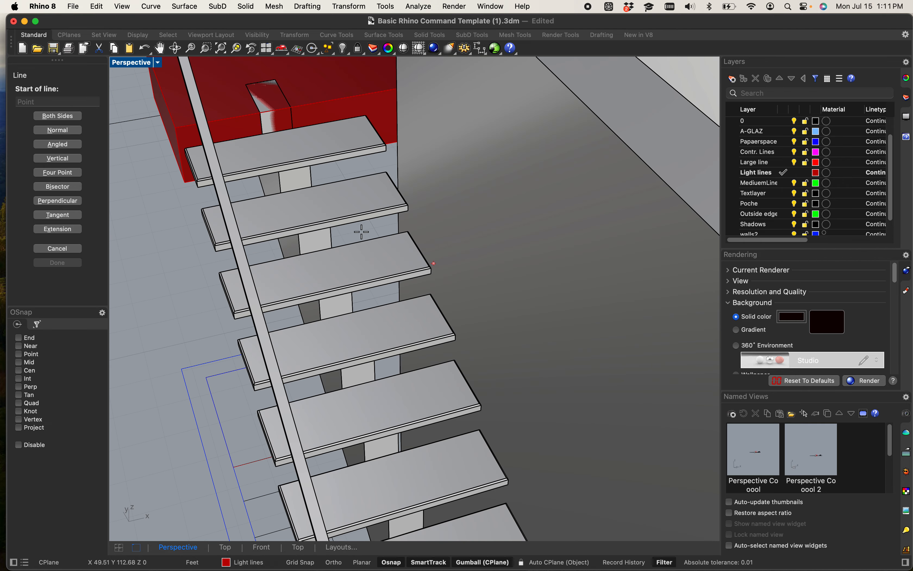
scroll(286, 109, up, 7)
shift+right_drag(298, 132, 347, 177)
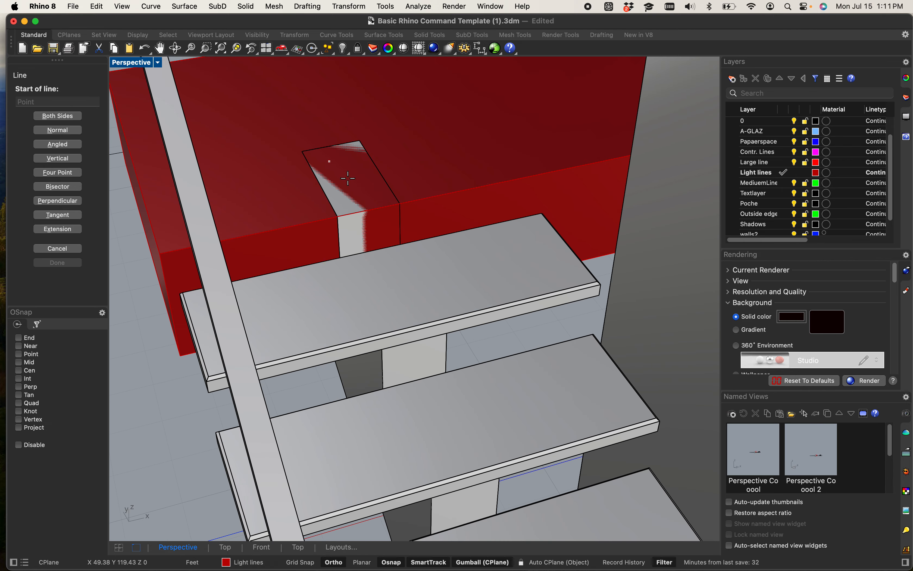
key(Escape)
- Check which parts are grouped with the stair by selecting it, and clear the selection
key(super+a)
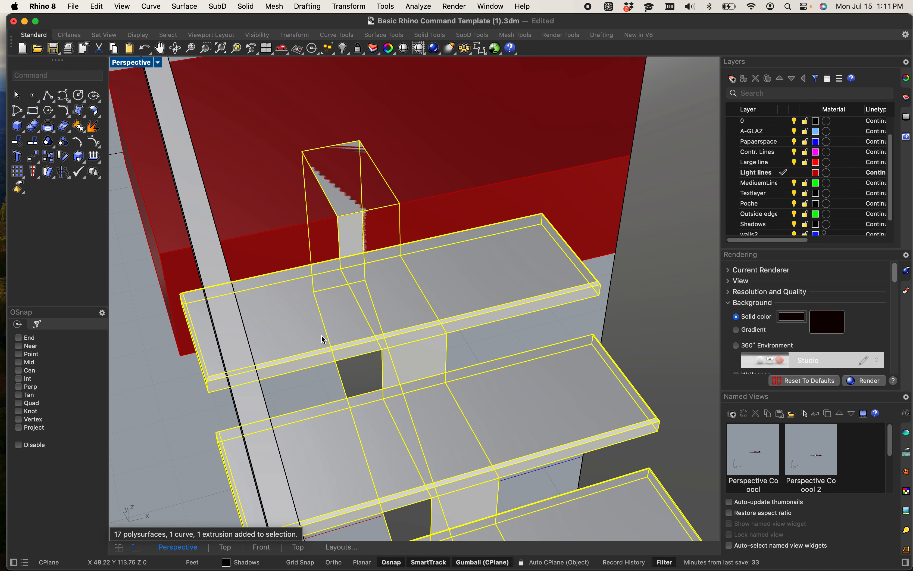
click(159, 384)
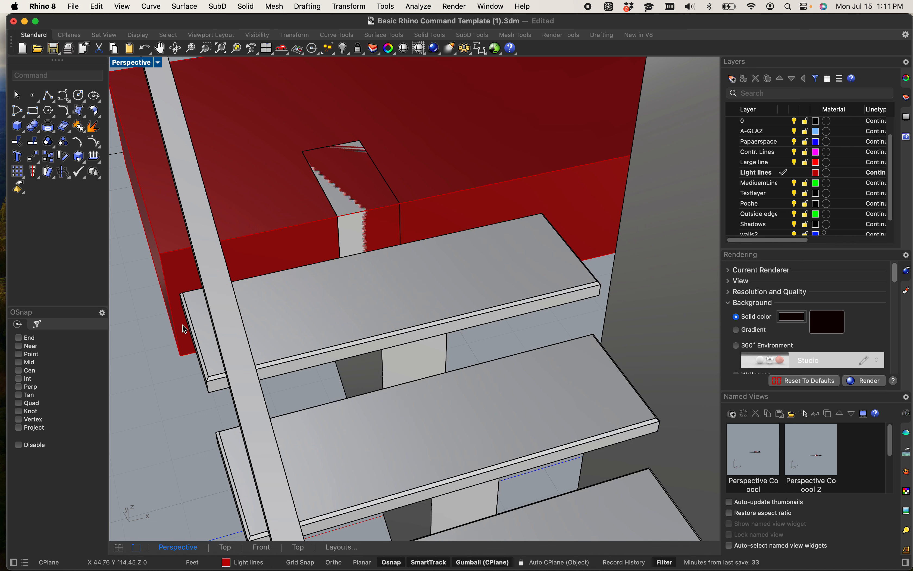
scroll(273, 268, down, 3)
scroll(291, 238, up, 3)
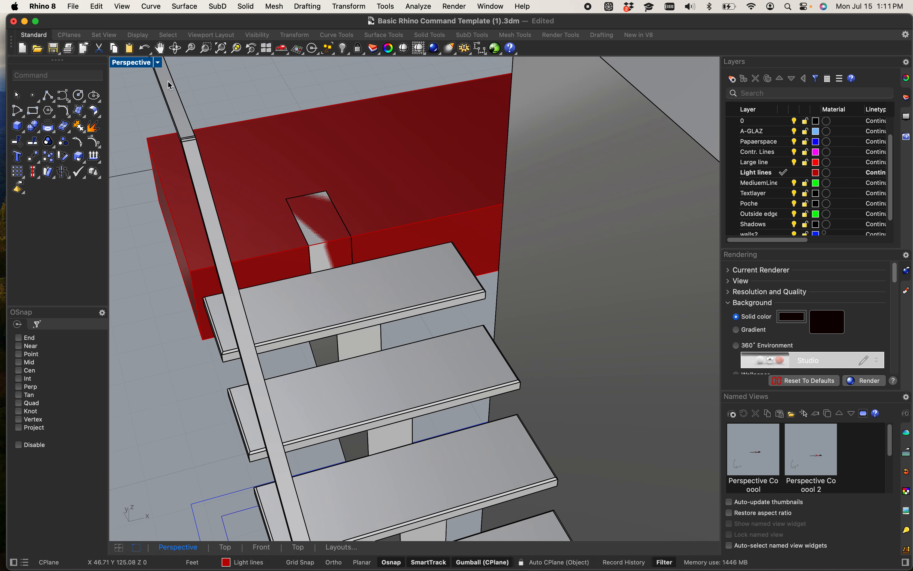
- Preview the stair and landing joint in the Rendered display mode and return the perspective view to Shaded
click(134, 63)
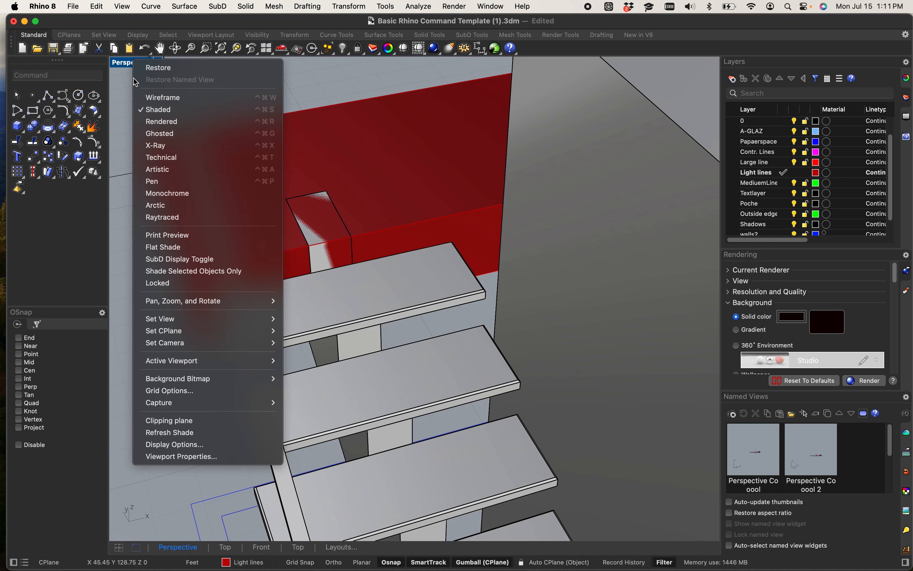
click(161, 125)
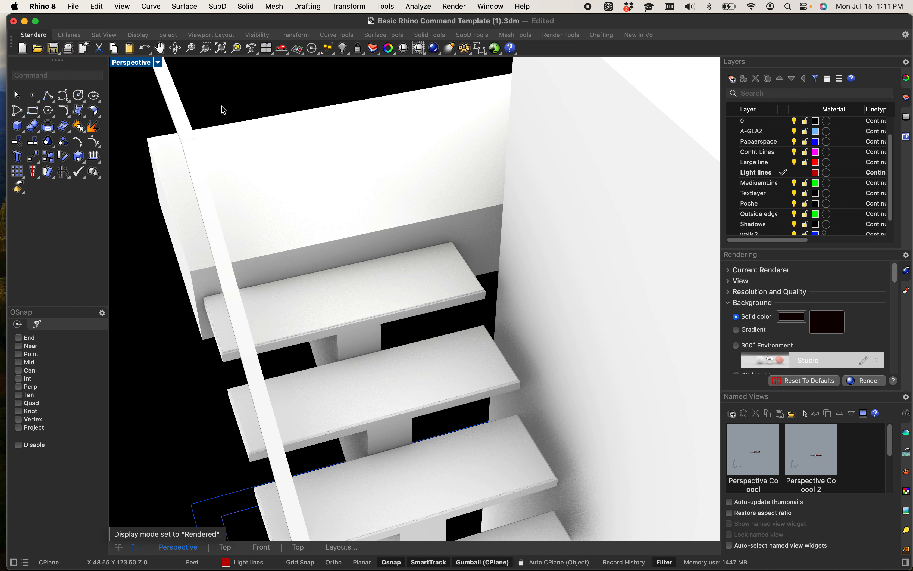
click(138, 67)
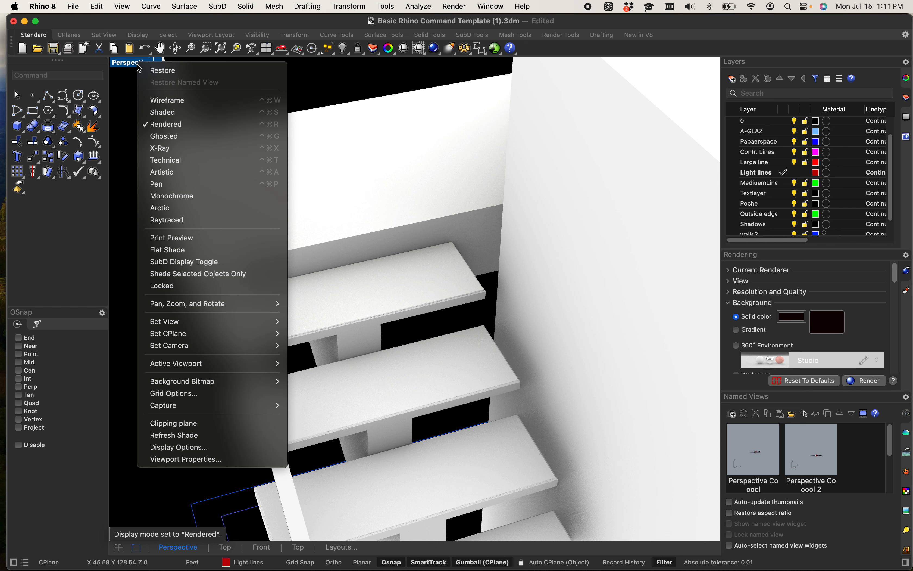
click(166, 114)
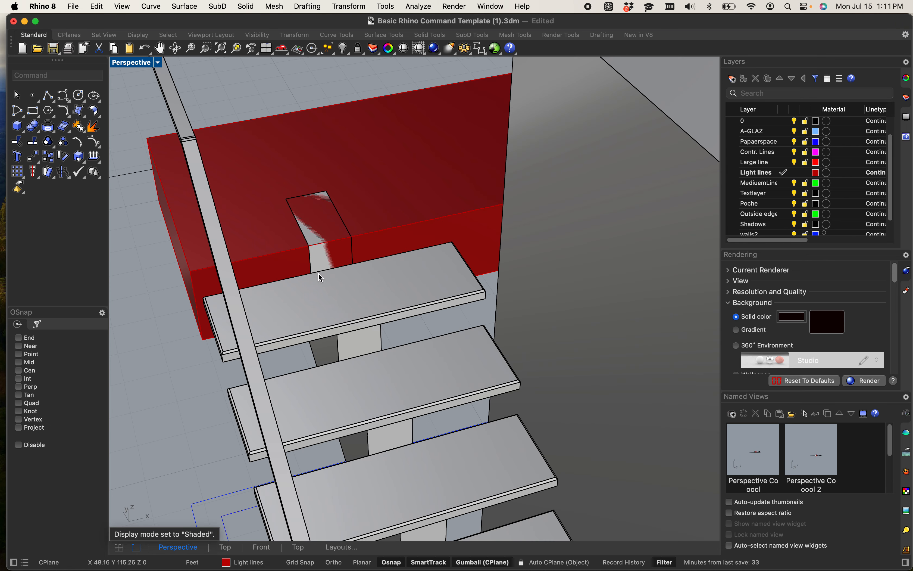
- Turn on the End and Mid object snaps and draw a line along the front edge of the top tread
text(line)
key(Return)
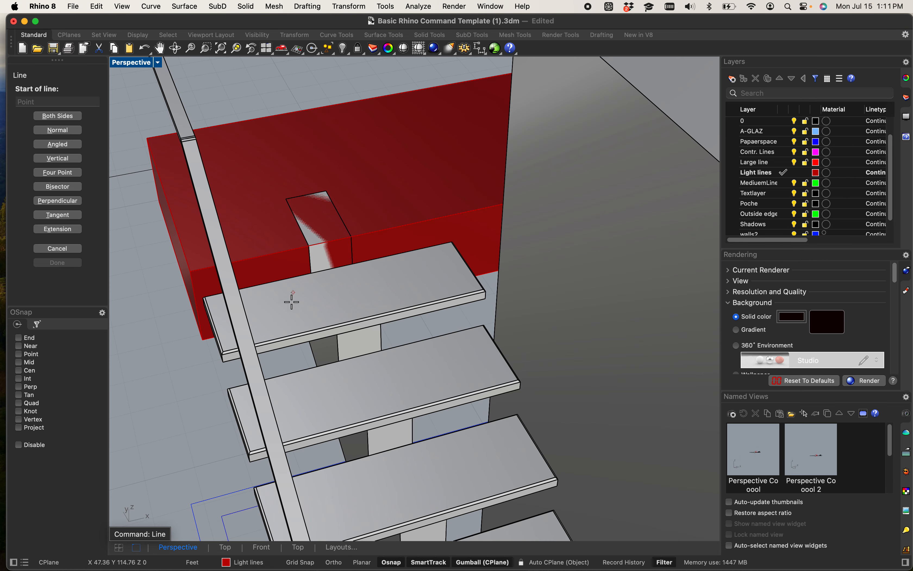
scroll(212, 342, up, 5)
scroll(187, 325, down, 3)
scroll(257, 306, down, 3)
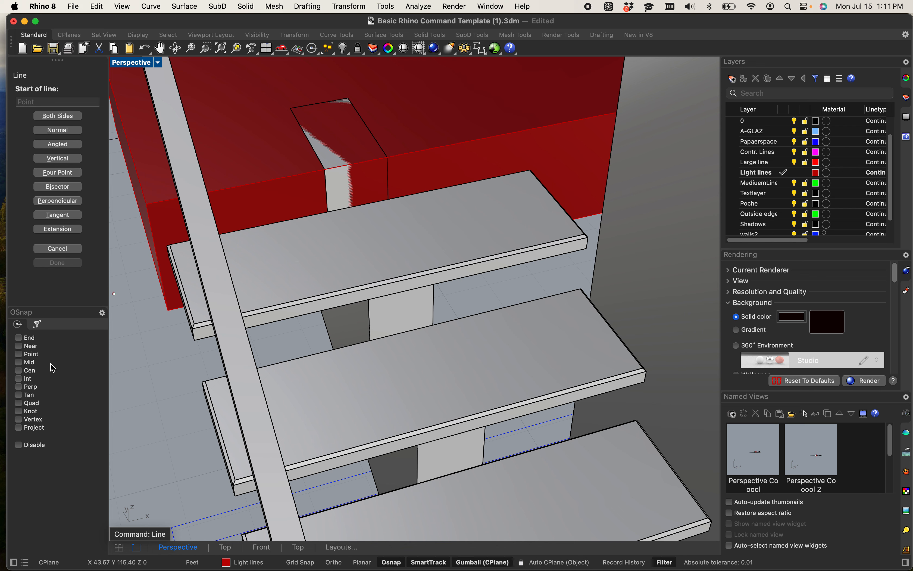
click(21, 338)
click(196, 324)
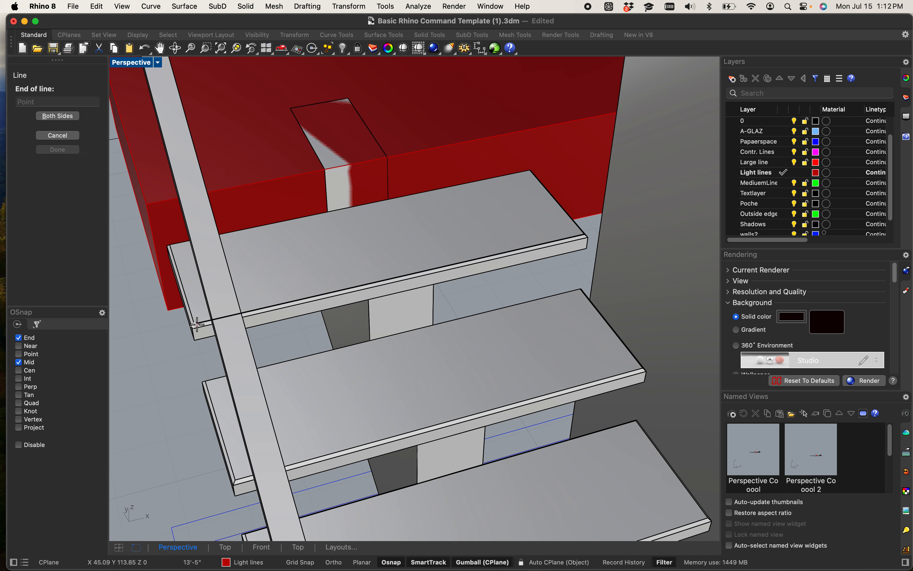
click(586, 236)
- Inspect where the wall-side end of the new line meets the top tread's bevelled front edge
click(541, 248)
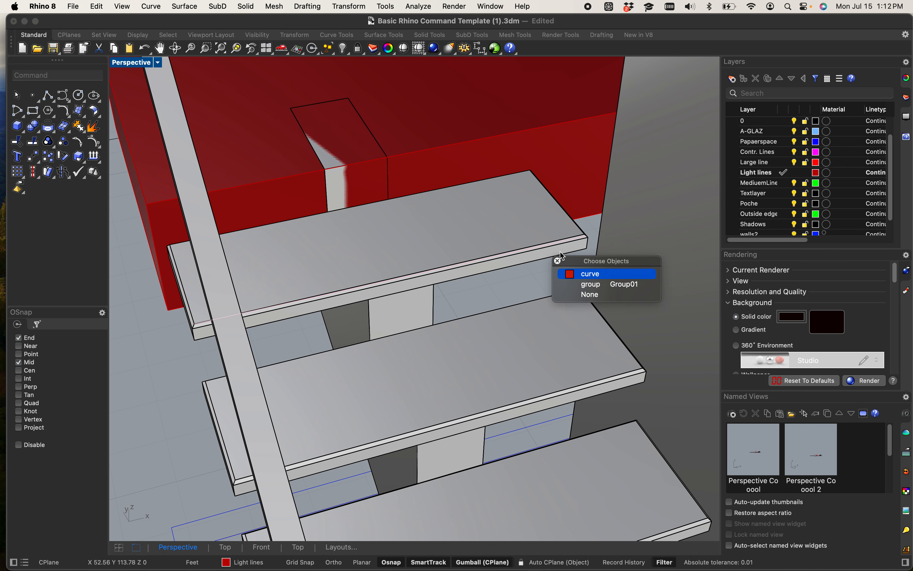
click(590, 271)
scroll(593, 210, up, 5)
scroll(593, 210, down, 5)
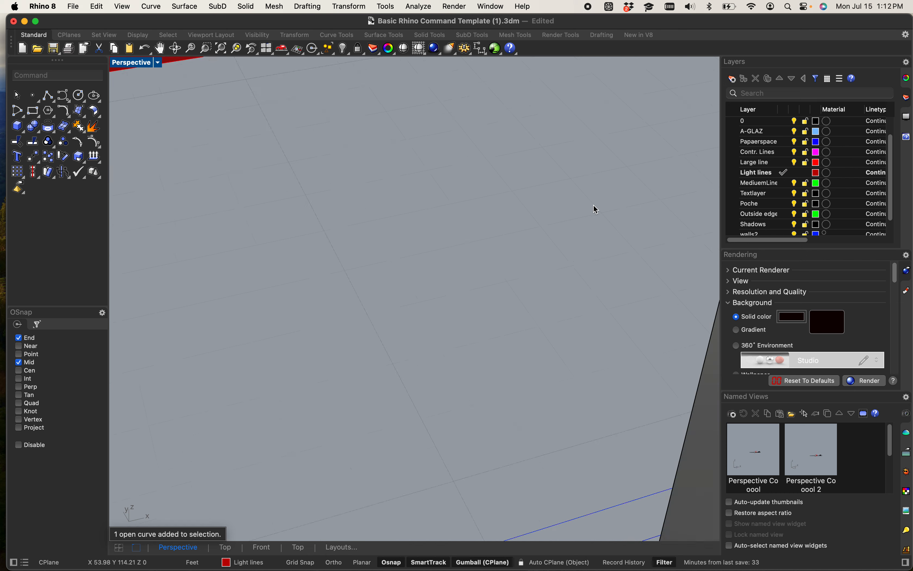
scroll(619, 135, down, 3)
scroll(621, 124, up, 5)
scroll(622, 132, down, 4)
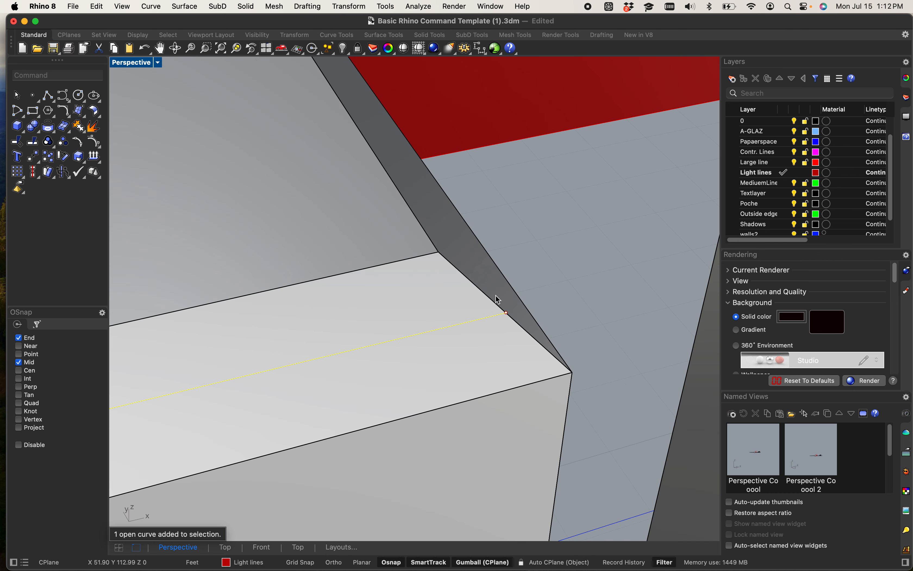
drag(499, 299, 508, 304)
key(super+z)
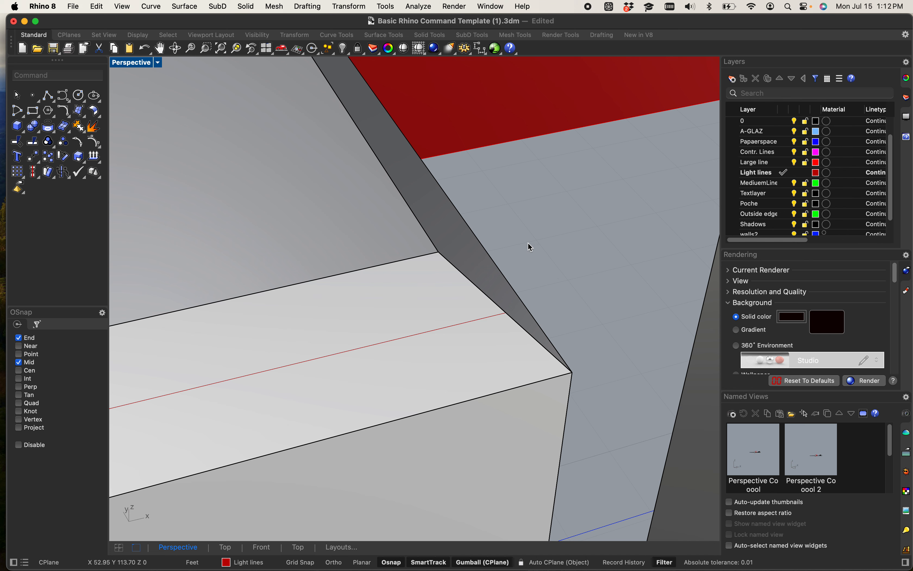
- Move the line's wall-side end point onto the front corner of the tread's top face
click(467, 321)
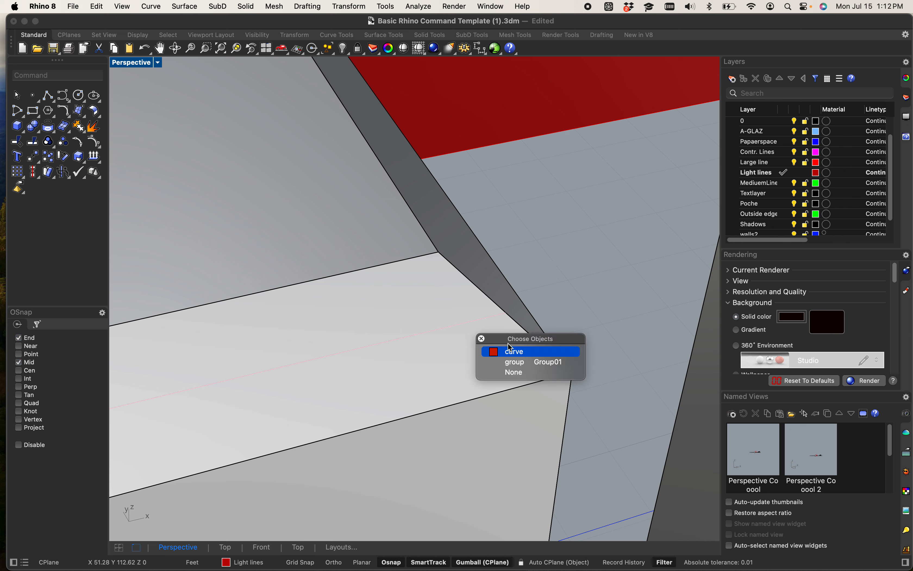
click(508, 349)
drag(473, 193, 575, 344)
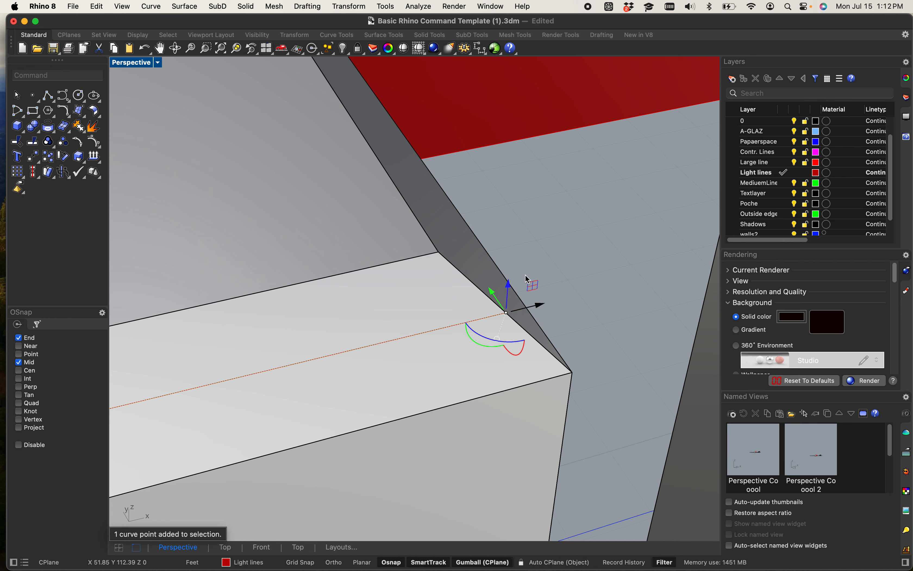
text(m)
key(Return)
click(506, 313)
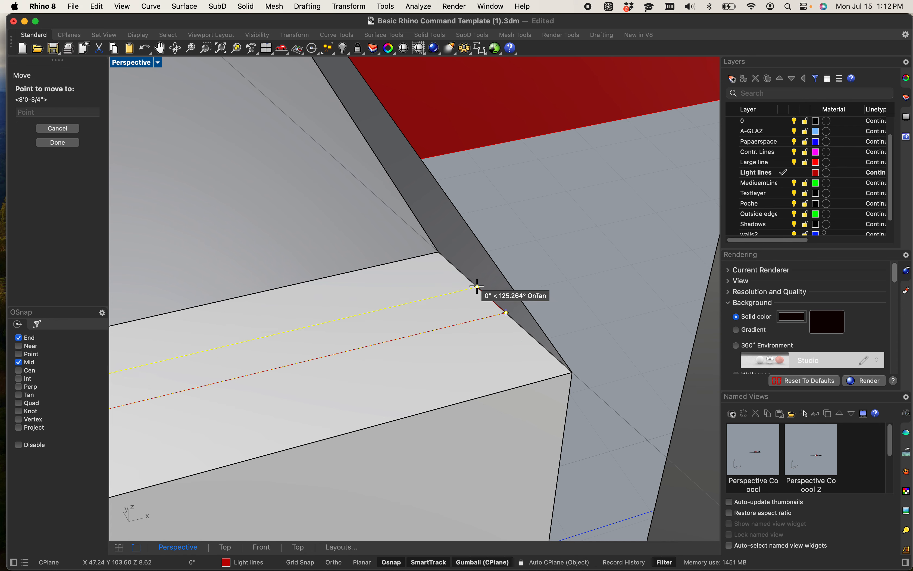
click(435, 251)
click(542, 247)
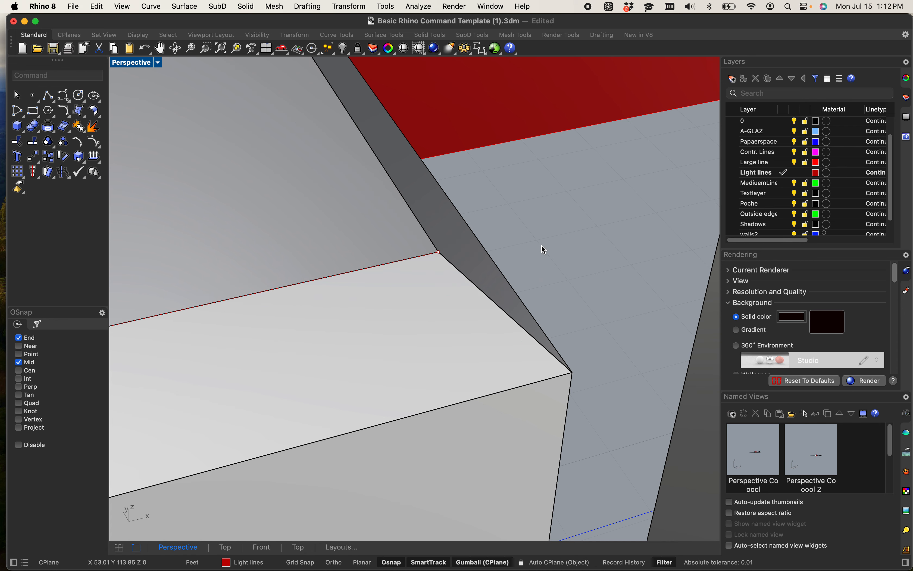
- Start a WireCut with the tread-edge line as the cutter, taking the top tread and the central stringer as objects to cut
scroll(542, 247, down, 15)
scroll(483, 241, up, 7)
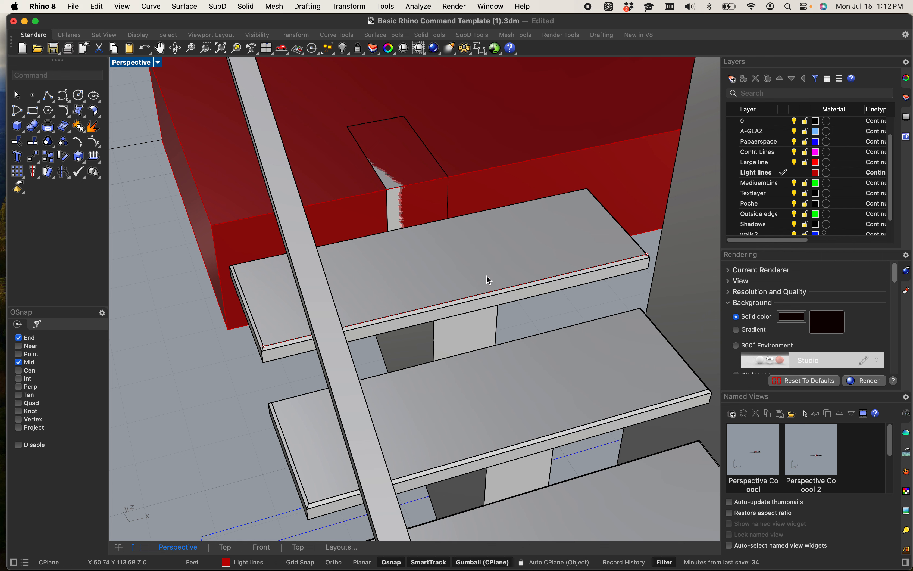
click(464, 300)
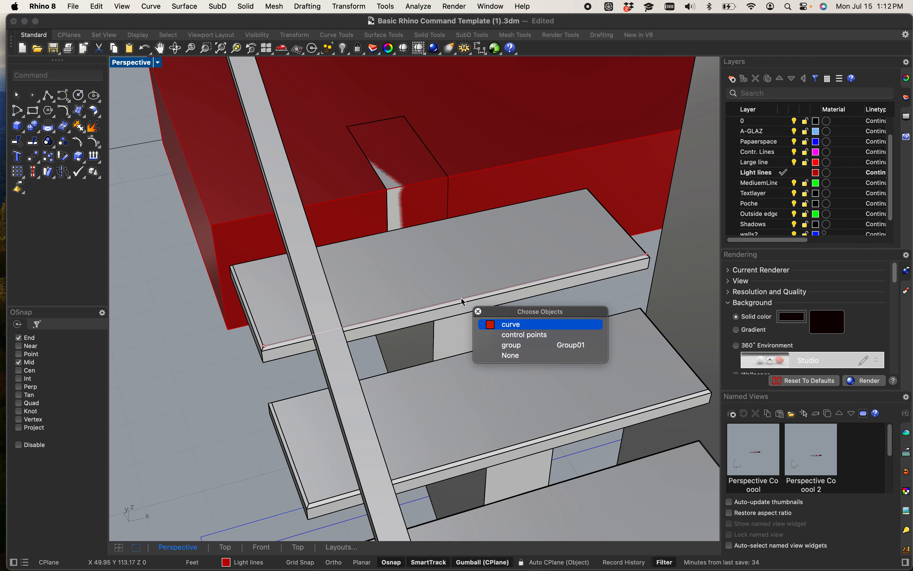
click(507, 326)
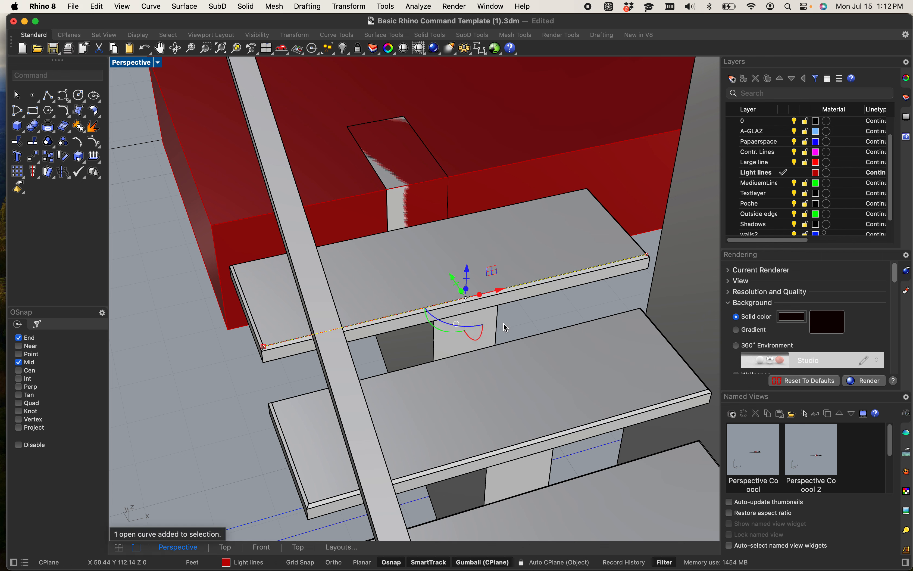
text(WireCut)
key(Return)
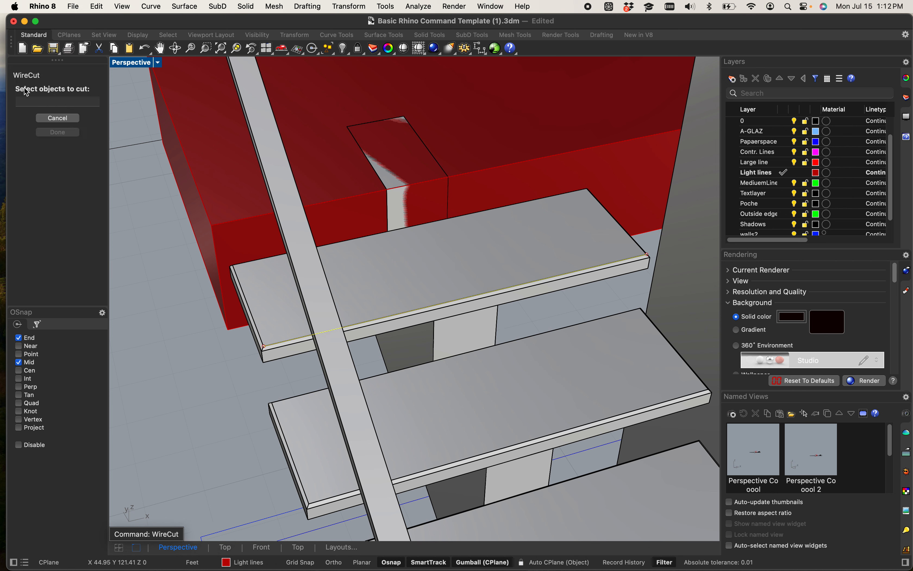
click(369, 265)
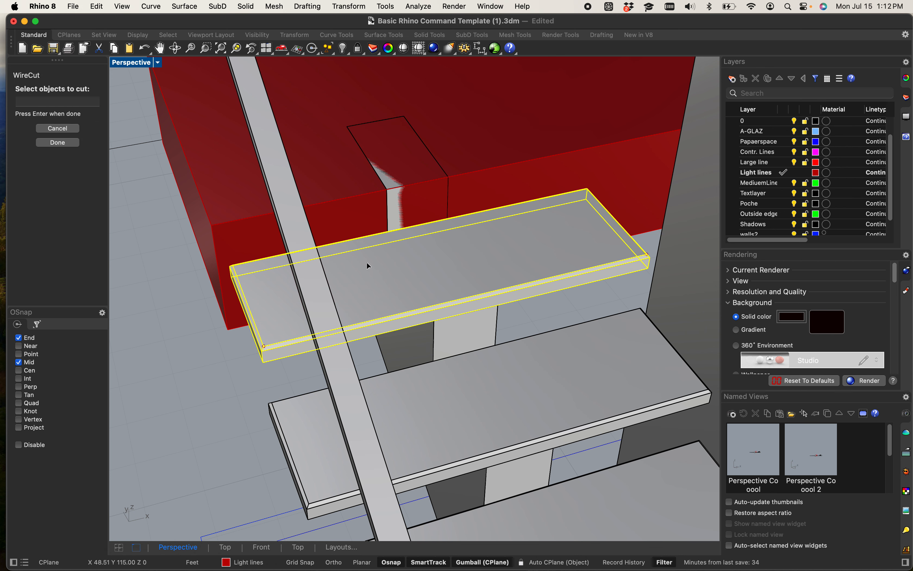
click(456, 329)
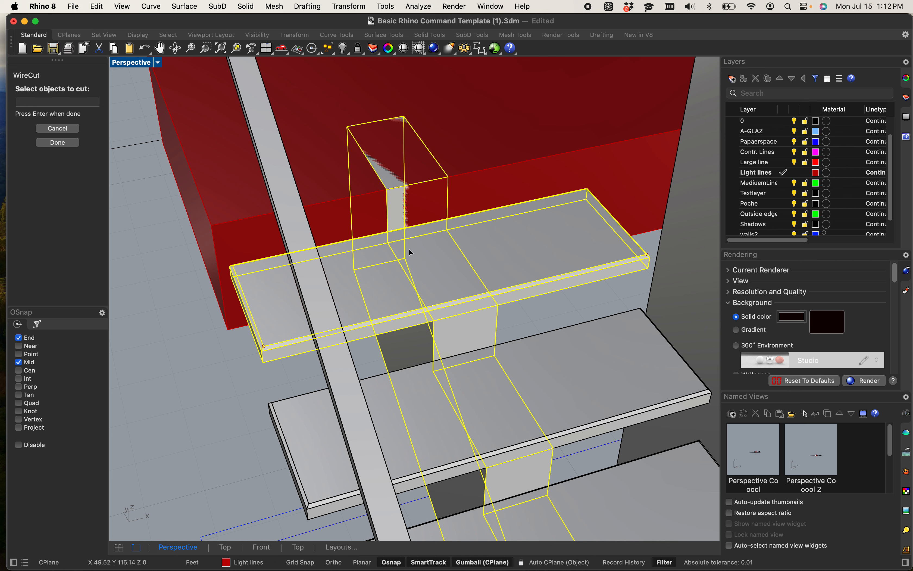
scroll(409, 248, down, 5)
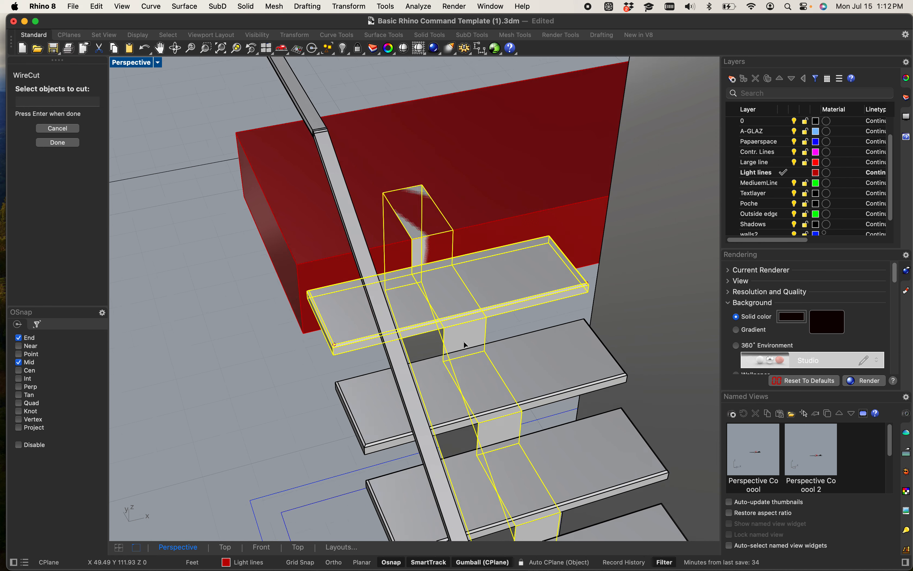
key(Return)
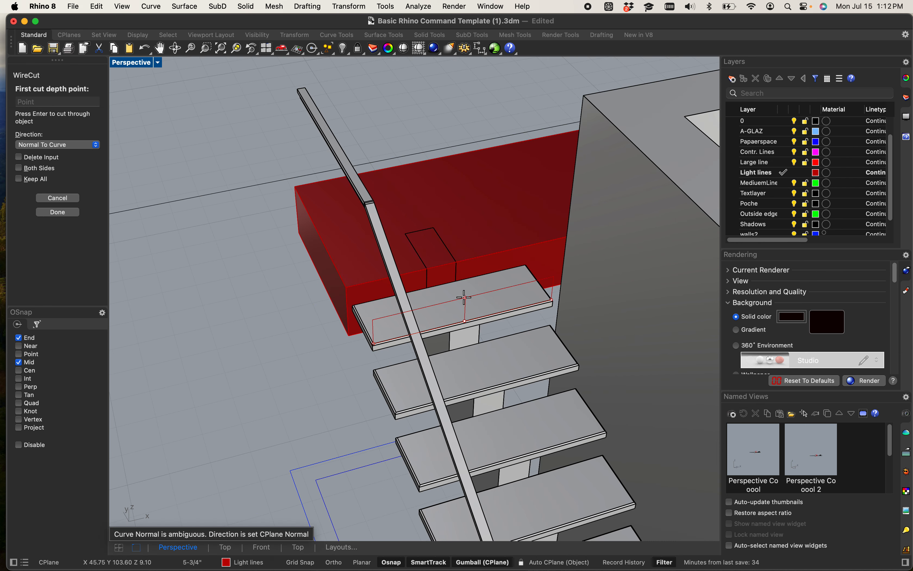
- Set the cut about 1'2-1/4" upward and back across the landing slab, cutting away the stringer block behind the top tread
shift+right_drag(434, 287, 414, 281)
shift+right_drag(471, 263, 410, 370)
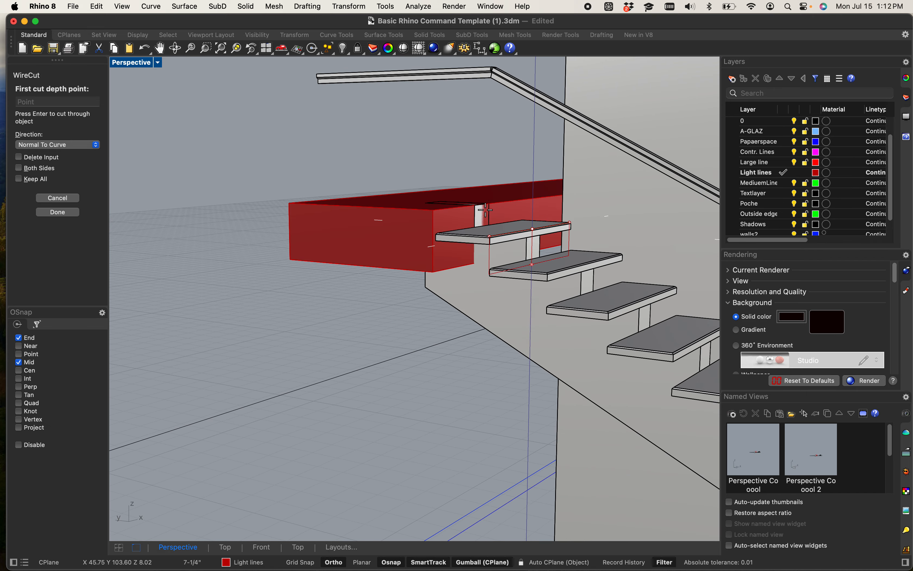
scroll(502, 175, up, 8)
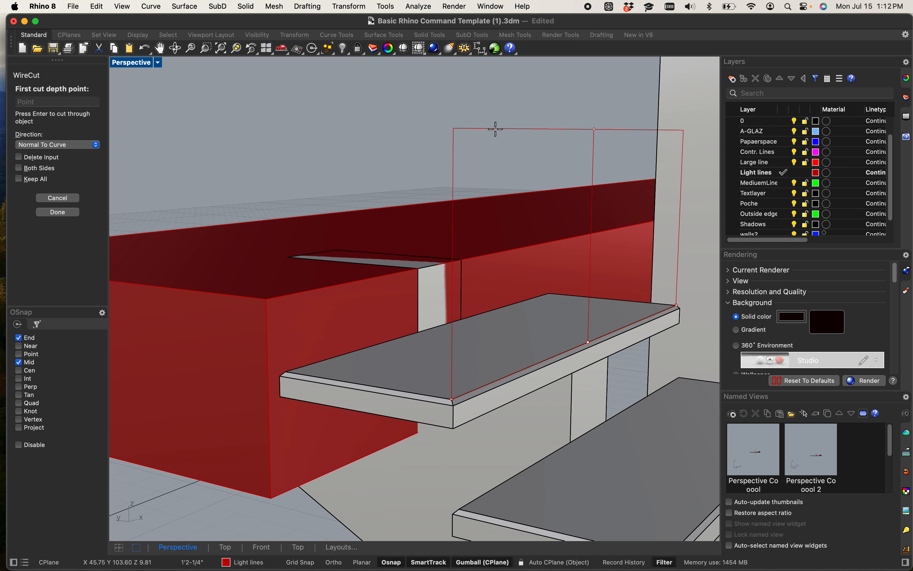
click(494, 128)
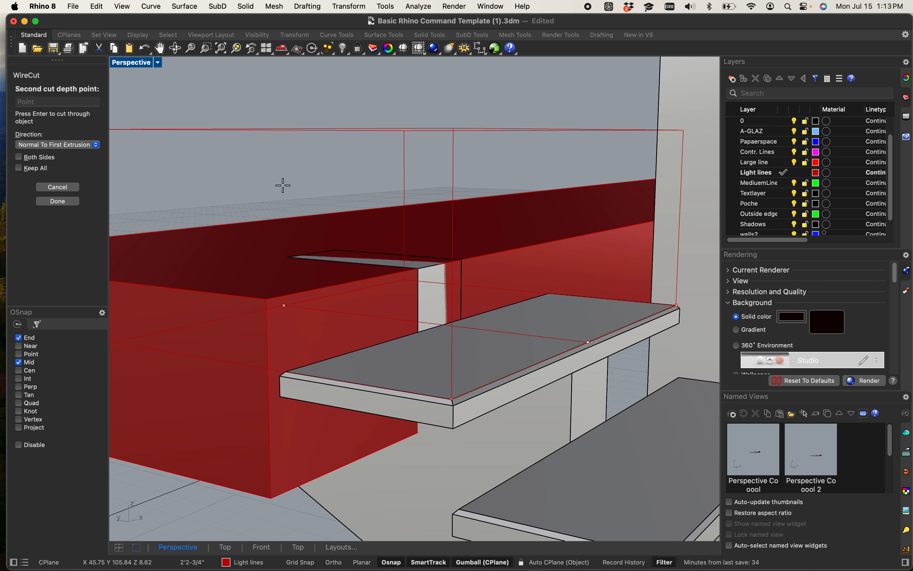
click(196, 151)
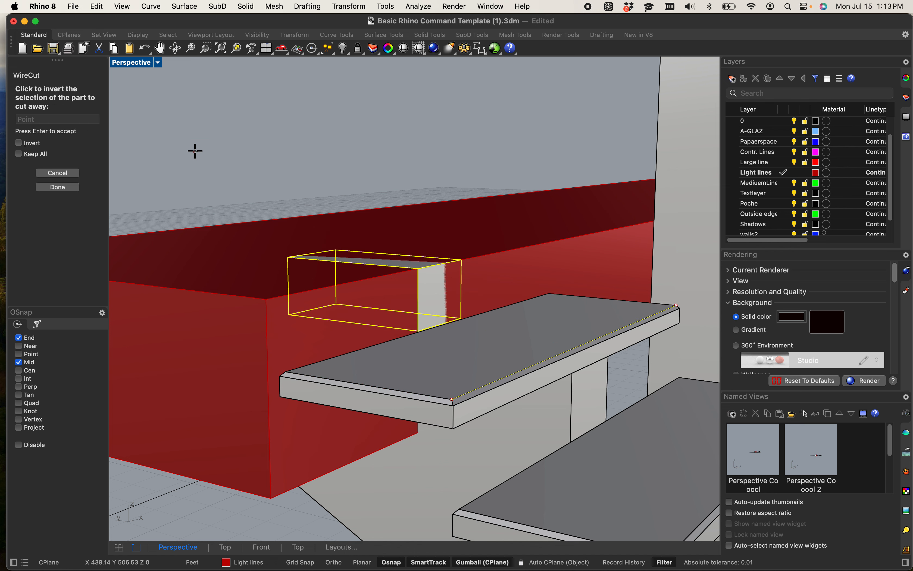
key(Return)
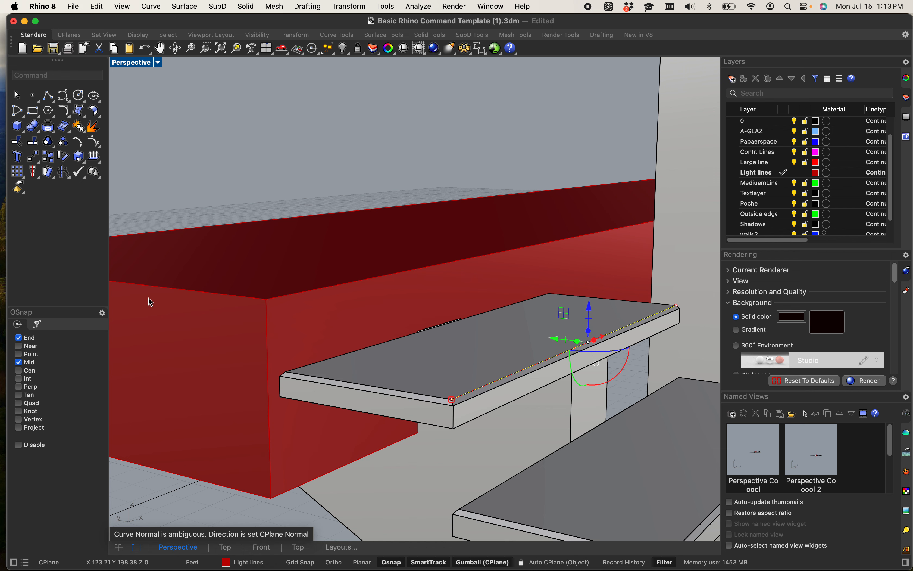
- Examine the trimmed stringer and its joint with the landing slab from above, underneath and the side
scroll(333, 298, down, 5)
scroll(311, 267, up, 5)
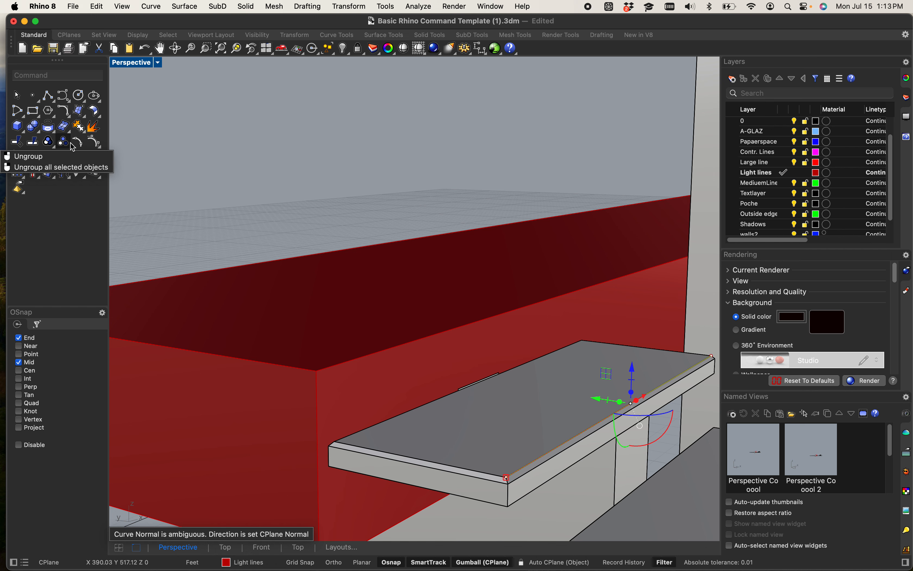
scroll(401, 270, down, 15)
scroll(354, 250, up, 5)
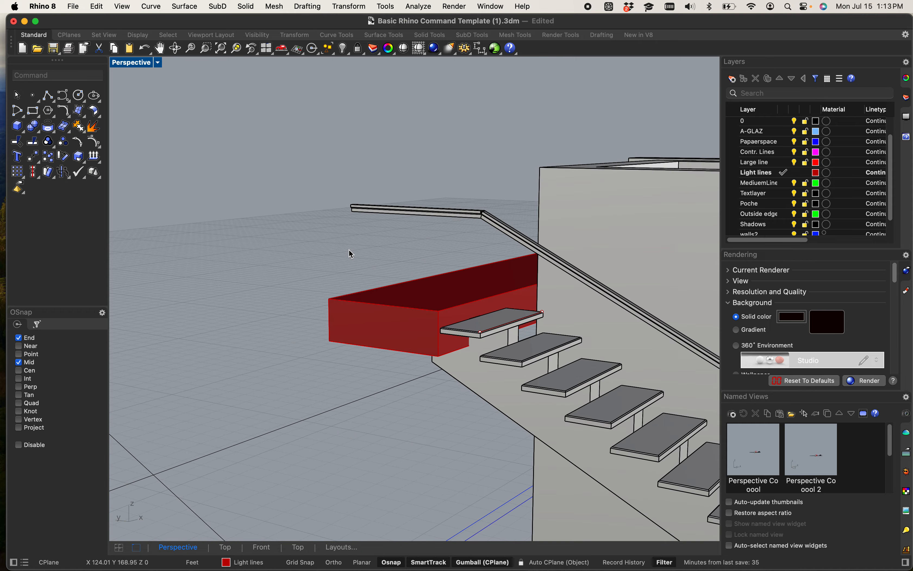
right_drag(349, 250, 475, 271)
scroll(494, 355, up, 5)
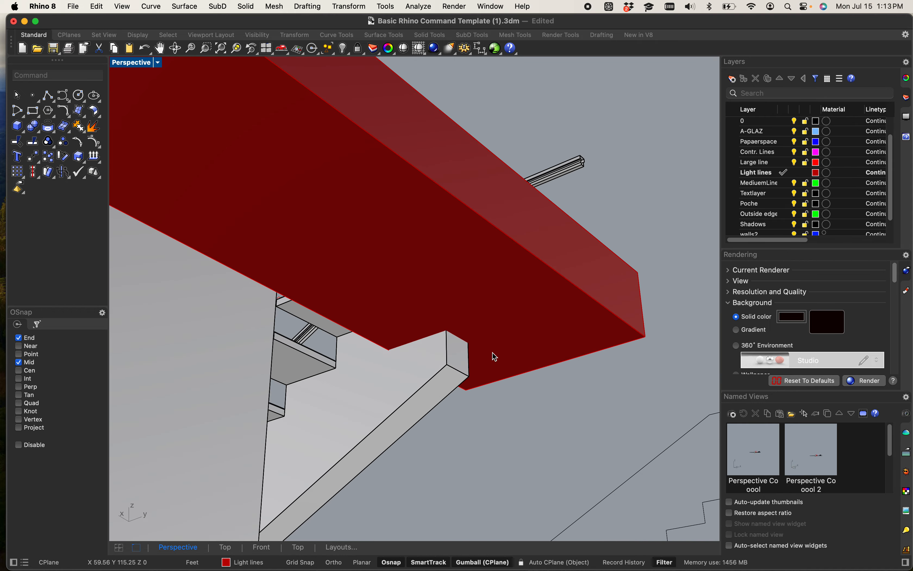
scroll(495, 358, down, 4)
scroll(513, 403, down, 5)
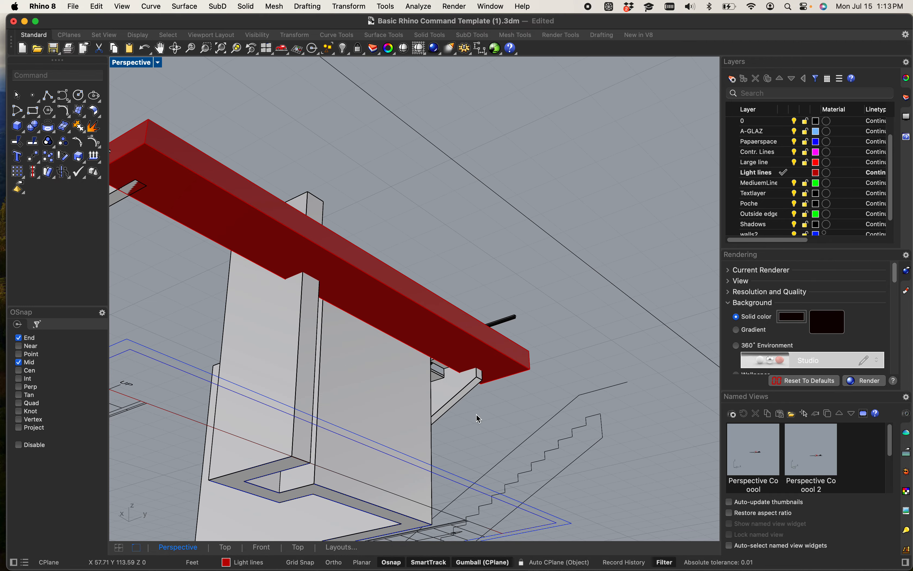
right_drag(458, 404, 498, 431)
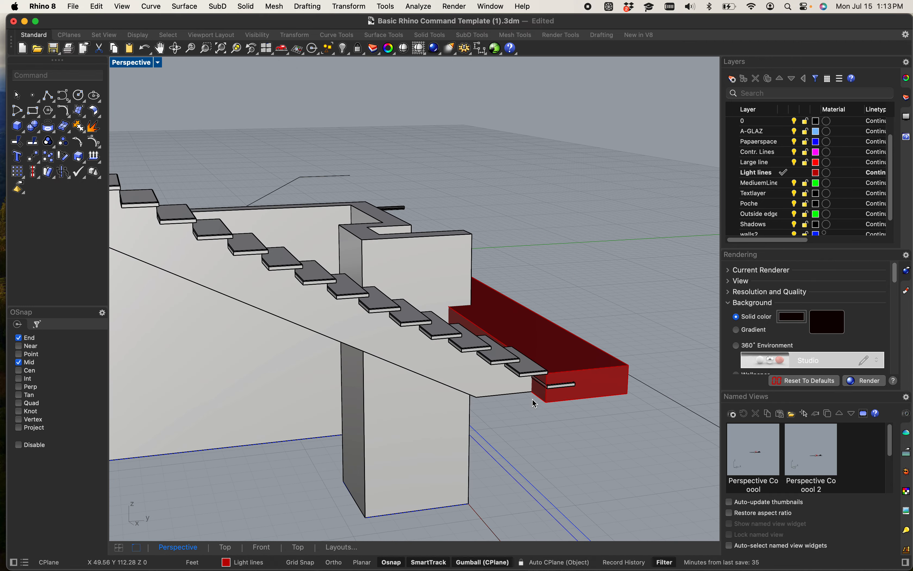
scroll(540, 393, up, 10)
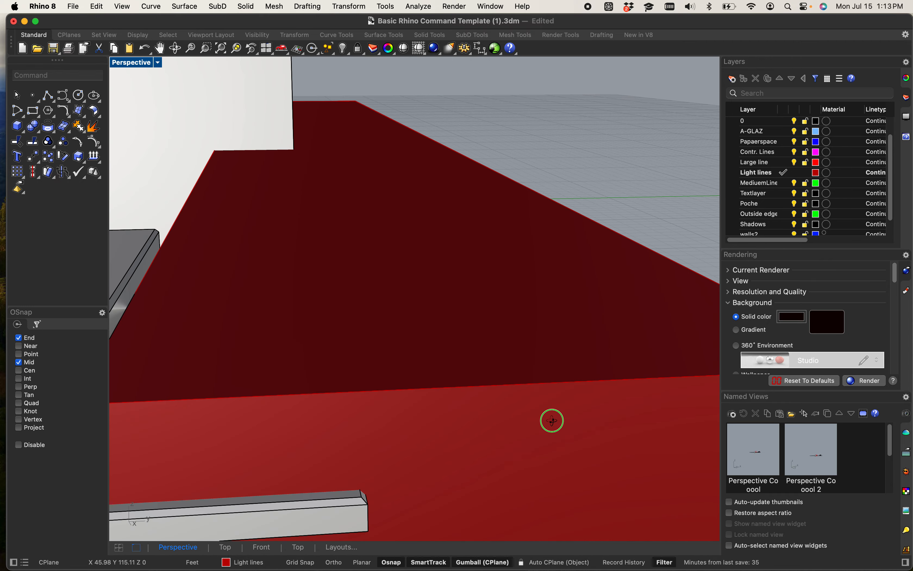
- Select the upper staircase group rising from the landing slab and switch from the single Perspective view to the four-viewport layout
right_drag(552, 421, 534, 341)
shift+right_drag(402, 300, 435, 317)
click(518, 301)
scroll(578, 299, down, 8)
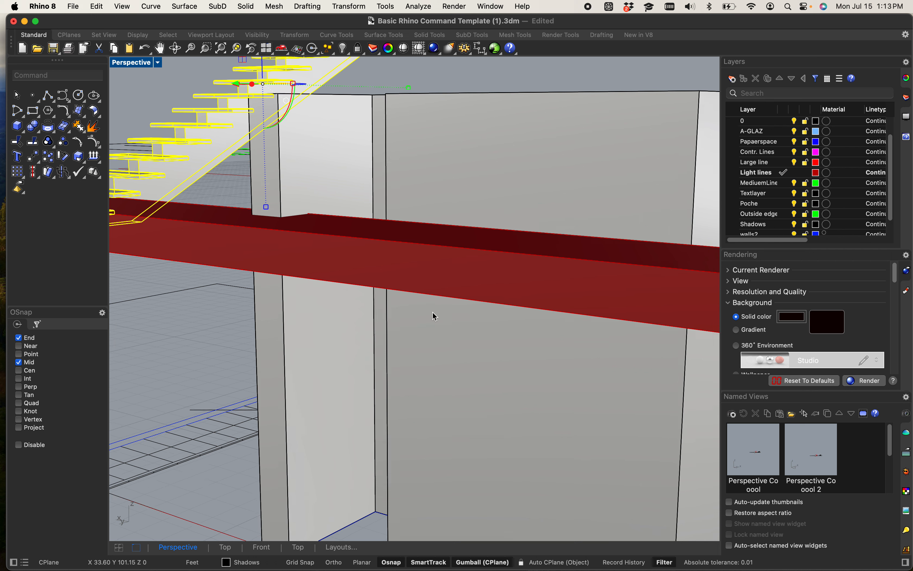
double_click(152, 64)
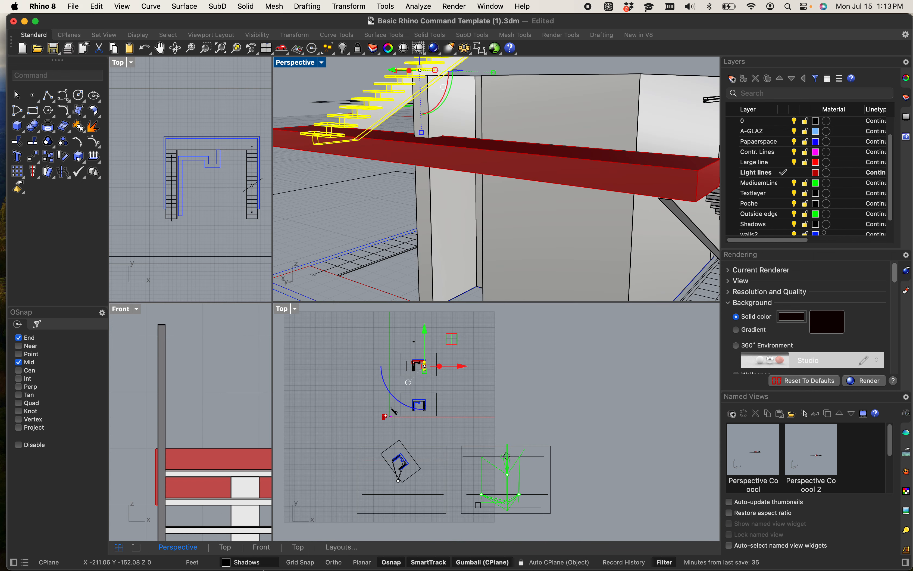
- Move the selected upper staircase straight up 6" in the Front view
scroll(200, 368, down, 15)
scroll(255, 373, up, 8)
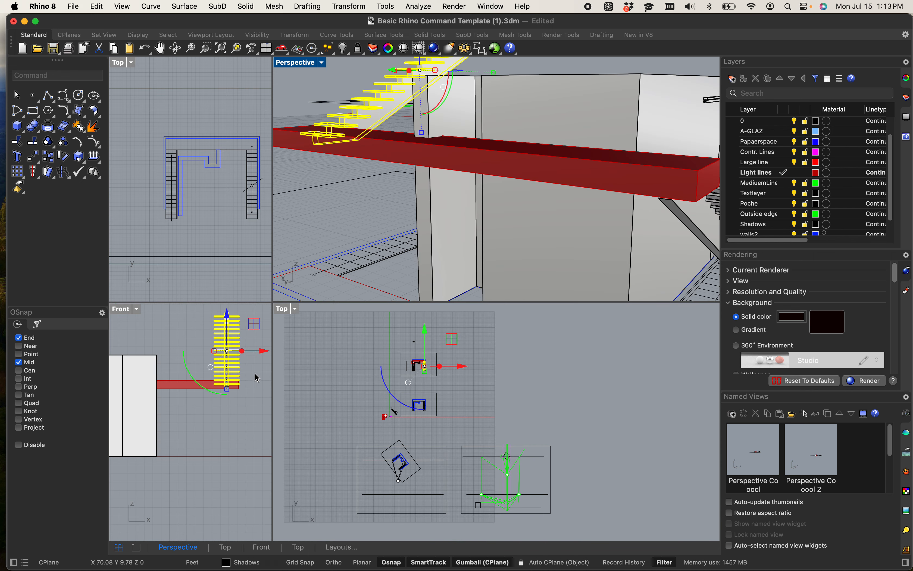
scroll(233, 378, up, 6)
scroll(208, 396, up, 2)
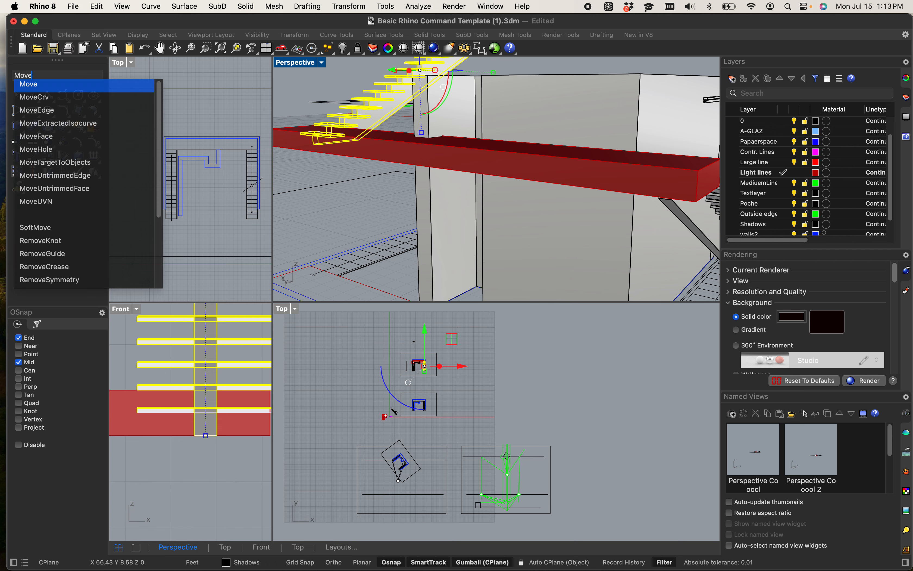
key(Return)
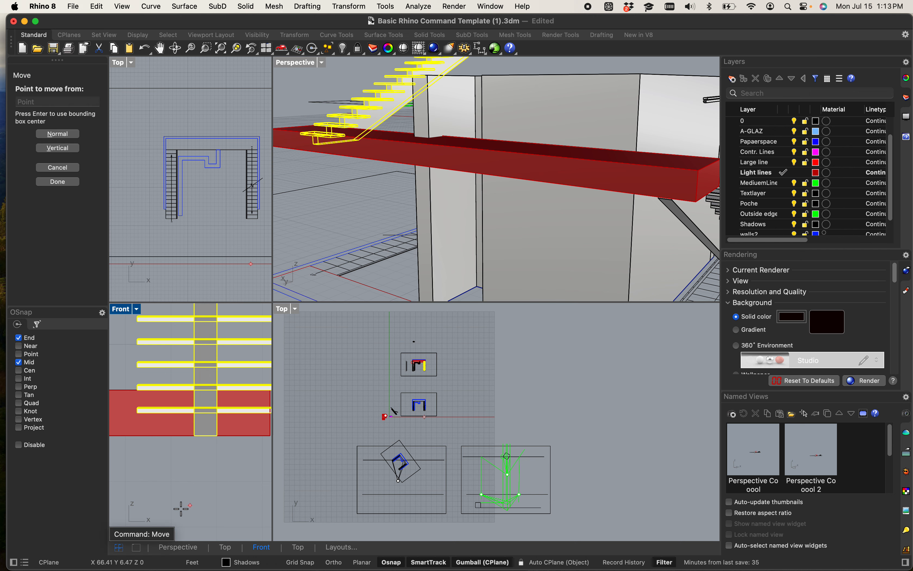
click(187, 505)
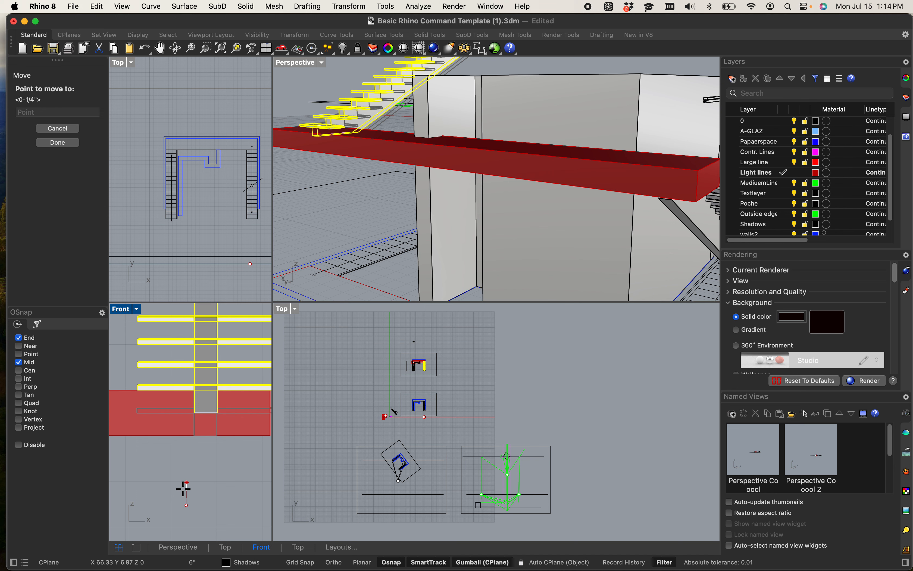
key(shift)
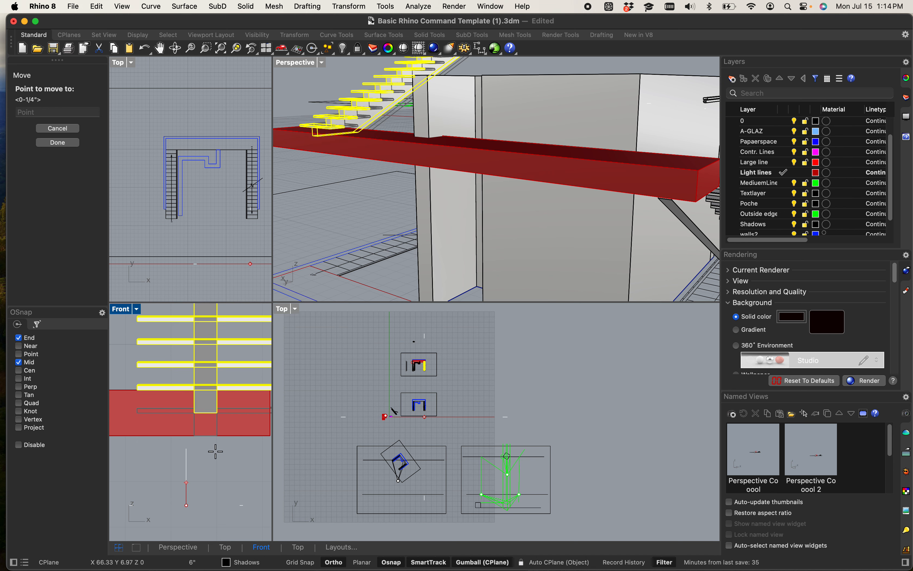
click(215, 451)
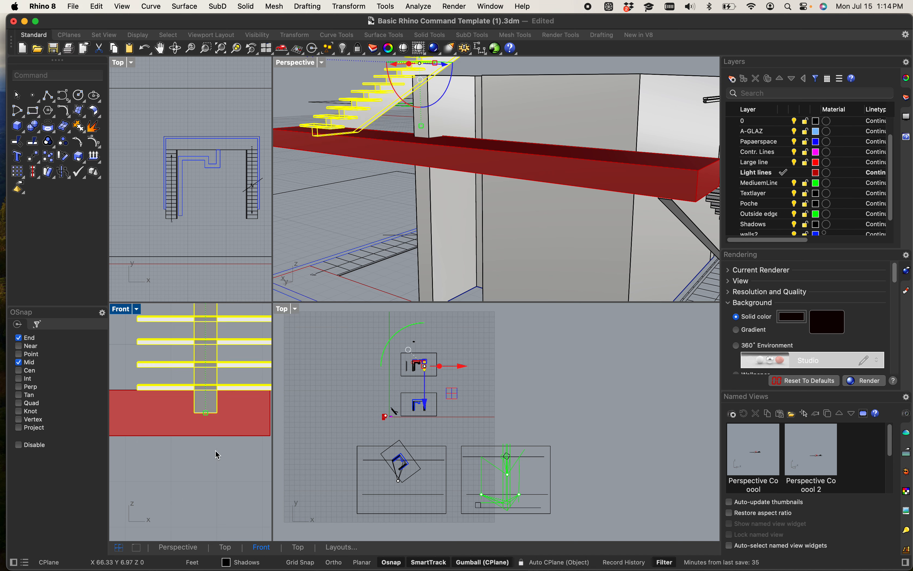
- Ungroup the raised staircase and delete its lowest tread, the one resting on the landing slab
click(305, 102)
click(305, 103)
scroll(298, 116, up, 4)
right_drag(326, 178, 476, 240)
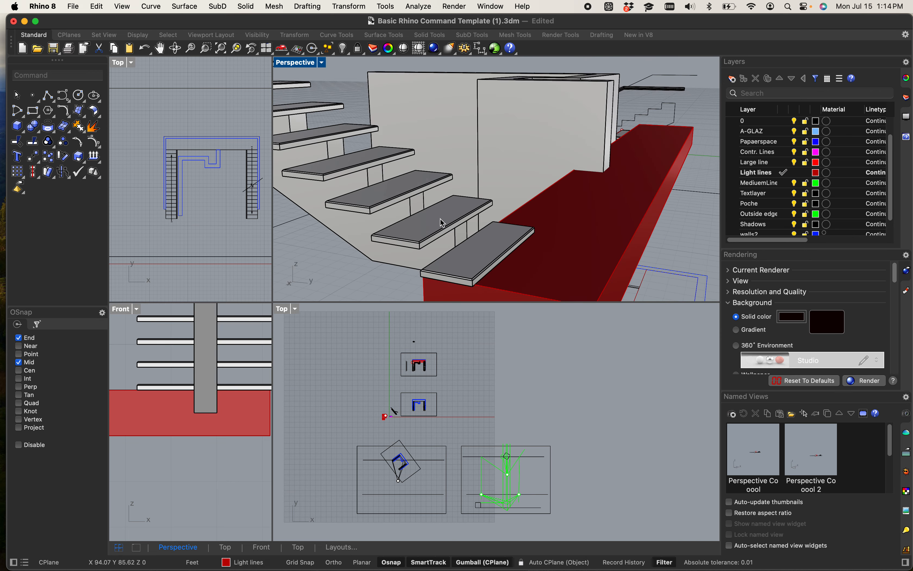
click(477, 240)
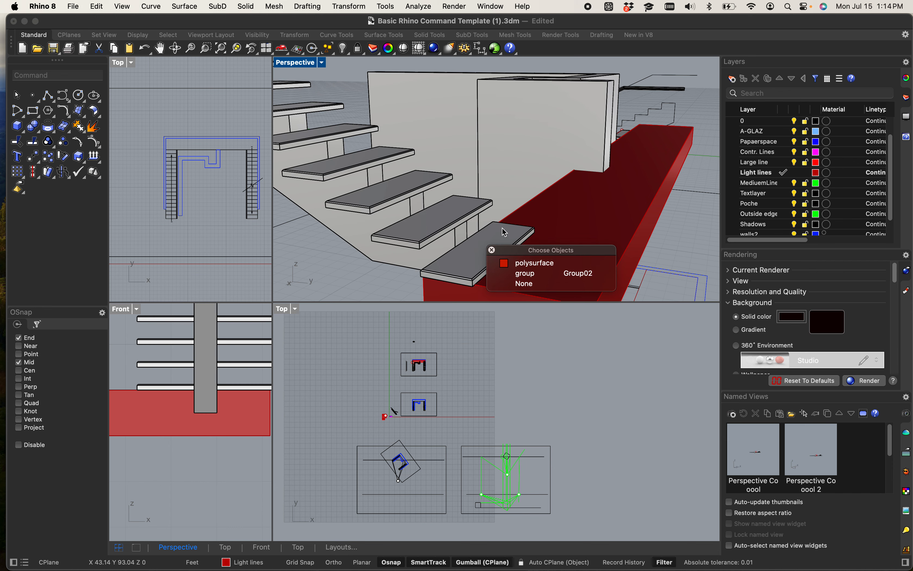
click(531, 275)
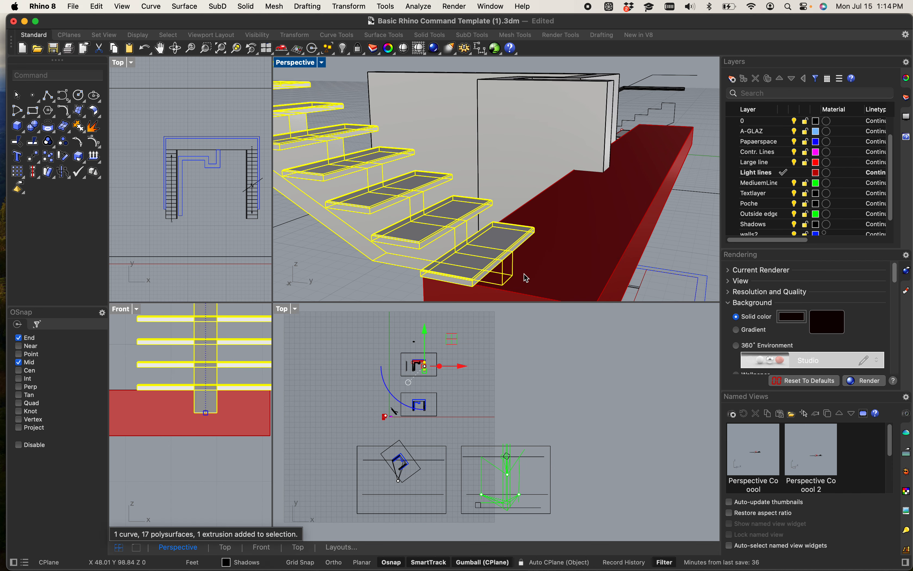
text(ung)
key(Return)
click(516, 237)
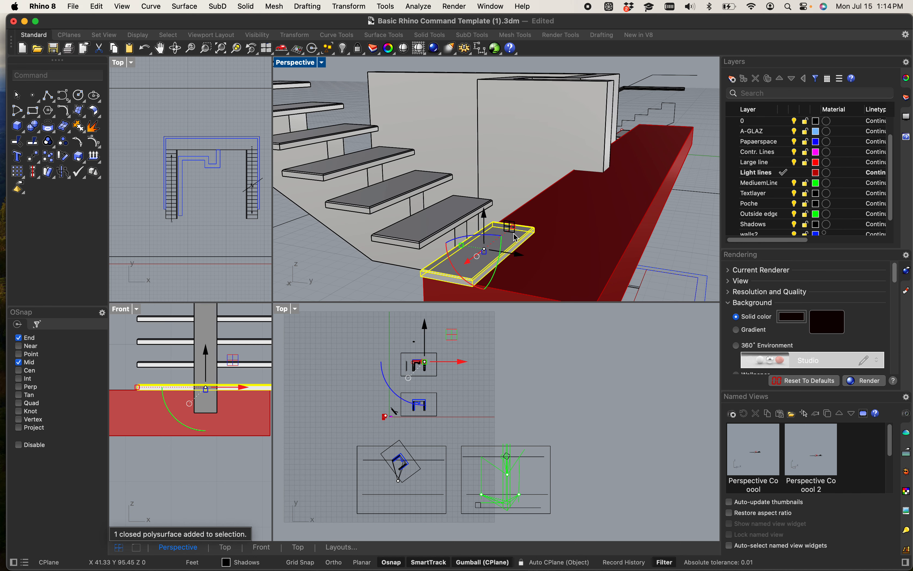
key(Delete)
- Select the upper staircase's central stringer at its foot, on the underside over the landing slab
scroll(472, 261, up, 5)
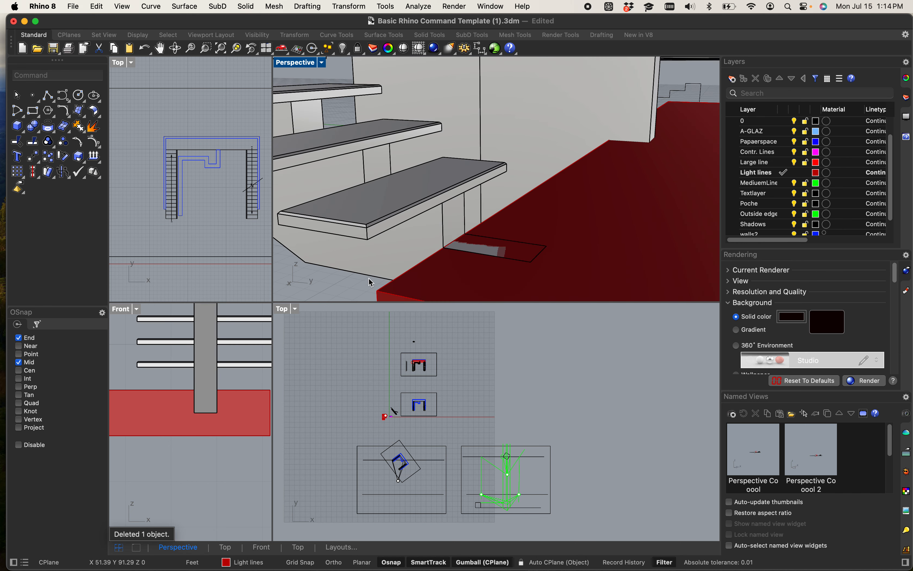
scroll(371, 240, up, 10)
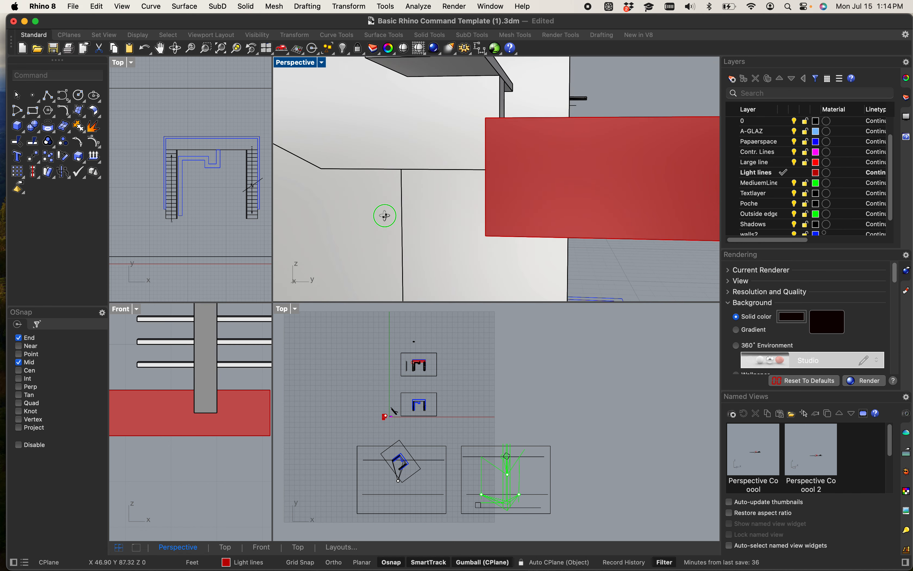
mouse_move(384, 215)
right_down()
mouse_move(477, 209)
mouse_move(526, 222)
mouse_move(390, 215)
right_up()
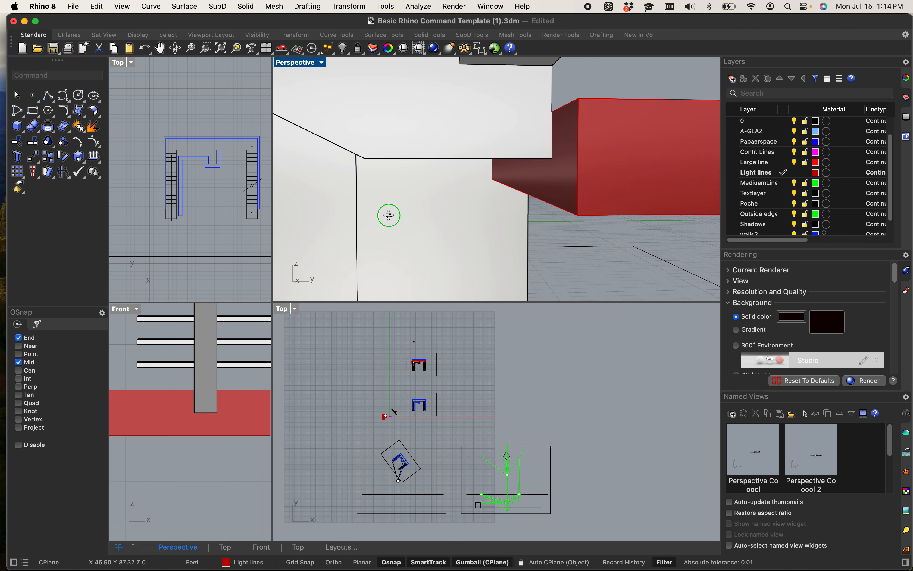
shift+right_drag(555, 205, 541, 155)
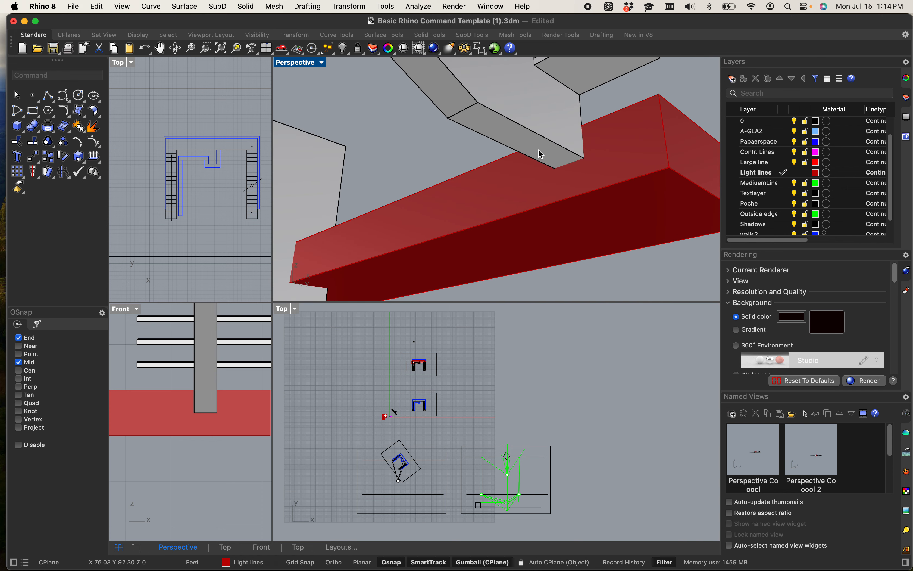
click(541, 154)
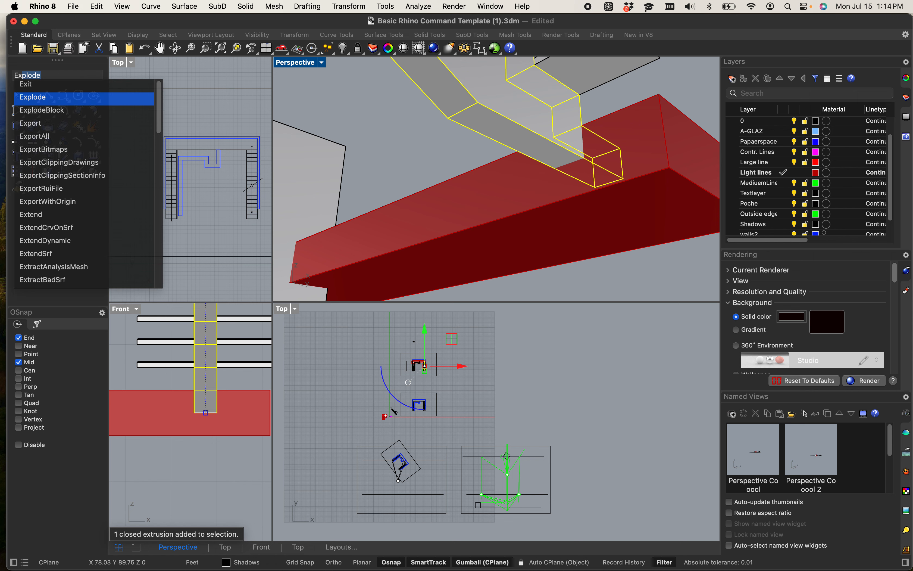
text(trudeCrv)
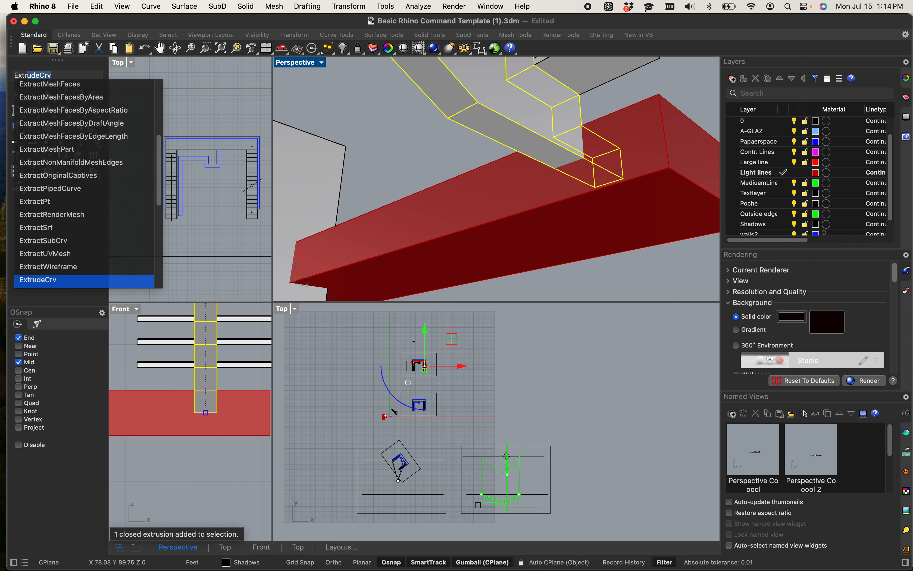
key(Down)
key(Down)
key(Down)
key(Up)
key(Up)
key(Up)
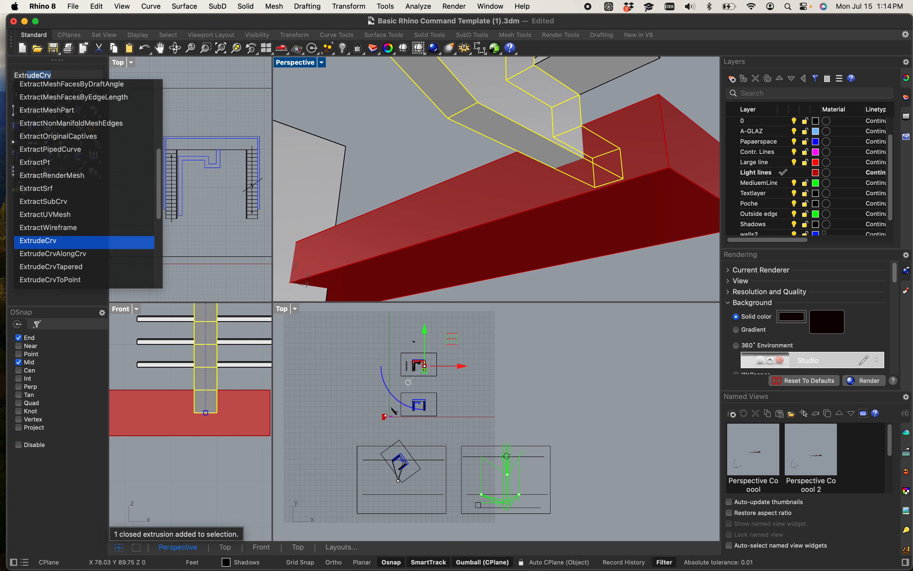
key(Up)
key(Up)
key(Up)
key(Up)
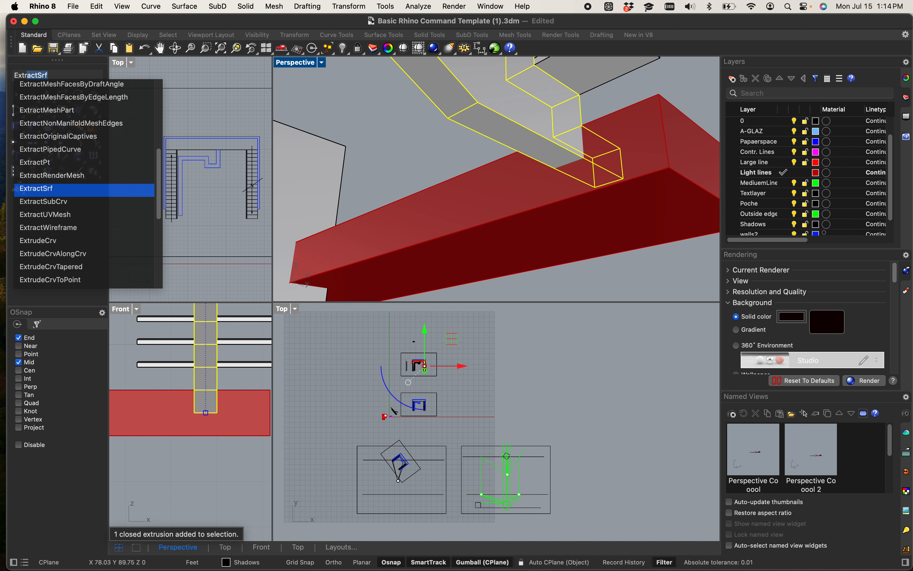
key(Up)
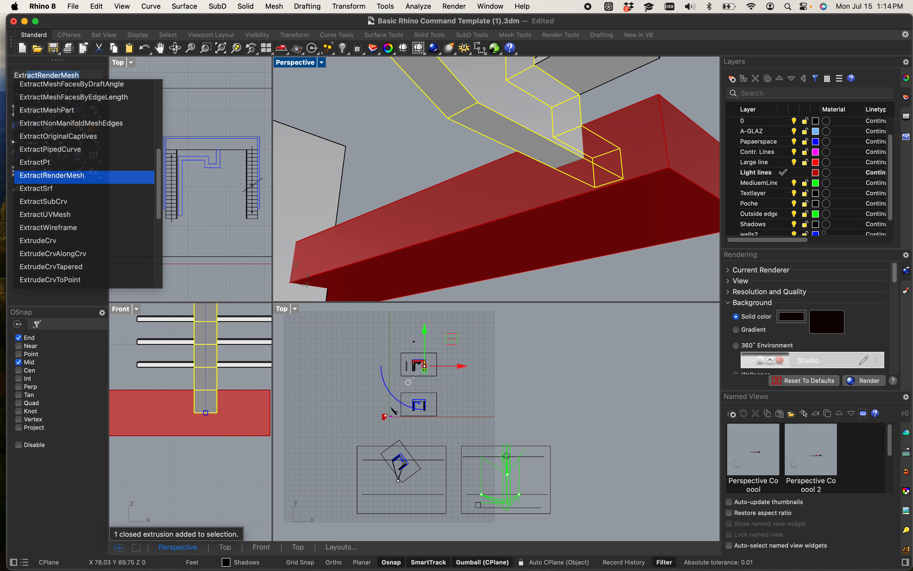
key(Up)
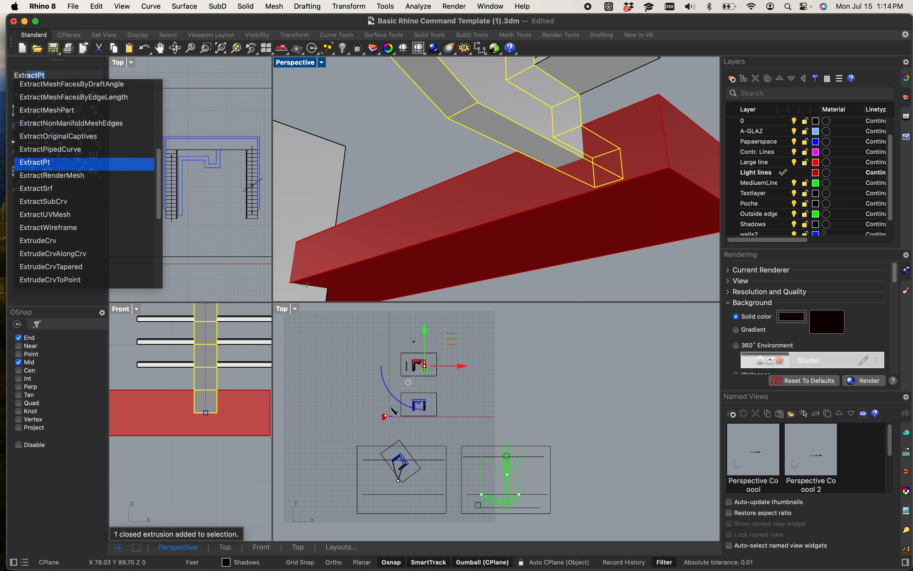
key(Up)
key(Up)
key(Up)
key(Up)
key(Up)
key(Up)
key(Up)
key(Up)
key(Up)
key(Up)
key(Up)
key(Up)
key(Up)
key(Up)
key(Up)
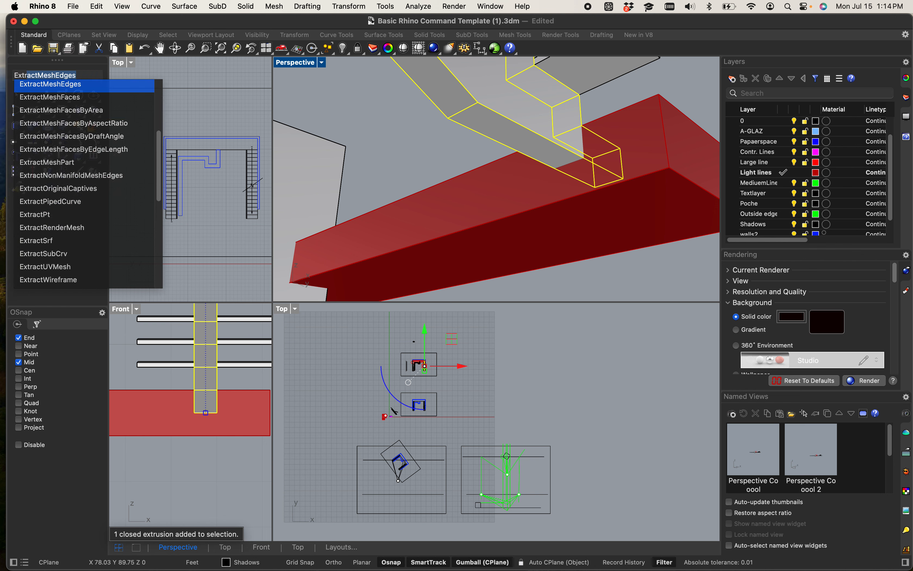
key(Up)
key(Up)
key(Up)
key(Up)
key(Up)
key(Up)
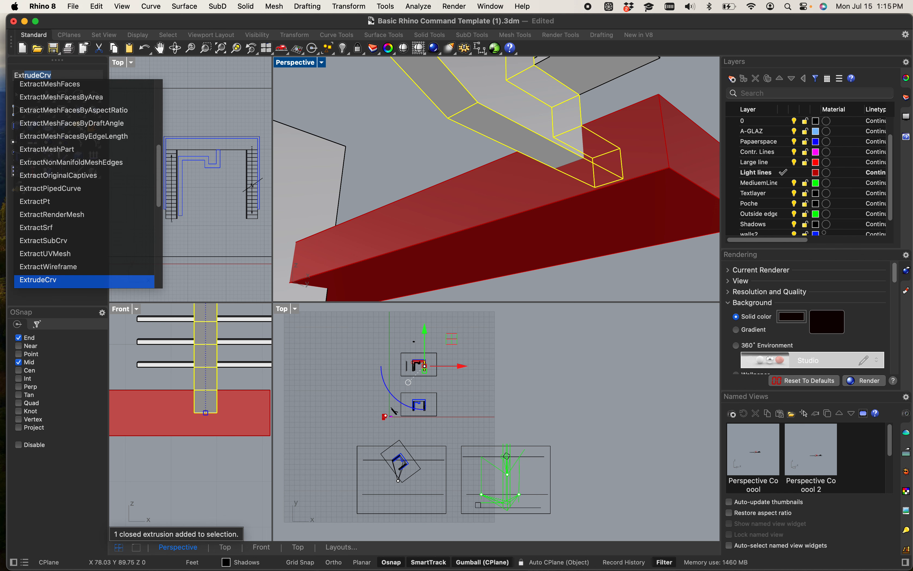
text(tr)
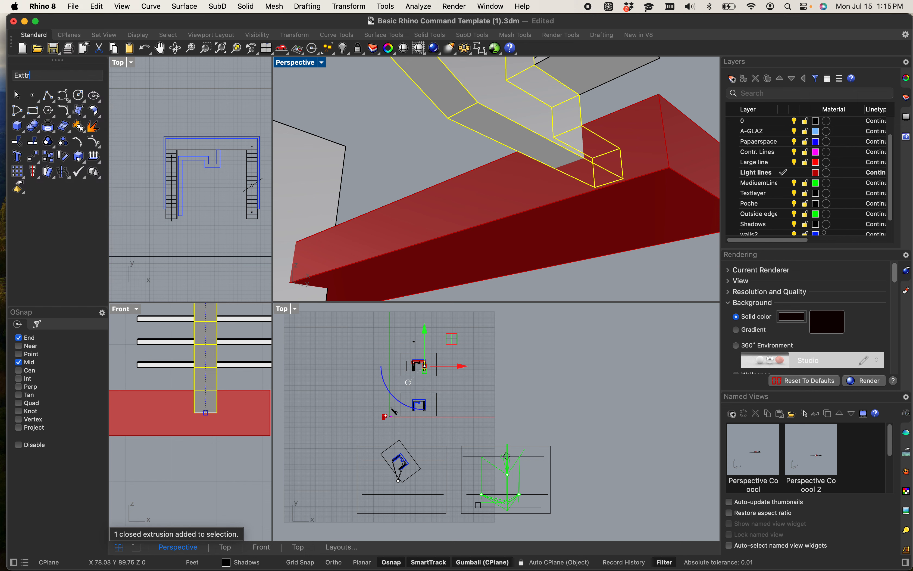
text(udes)
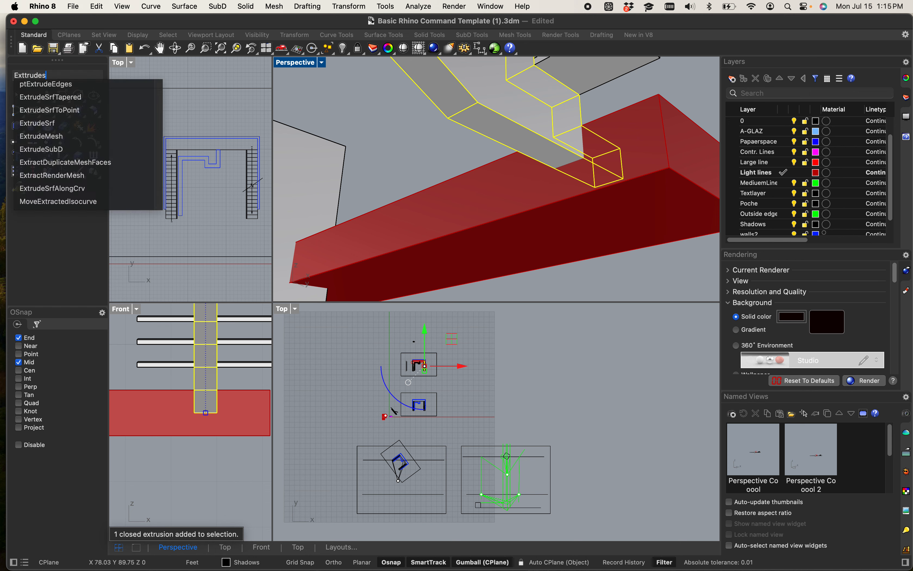
text(u)
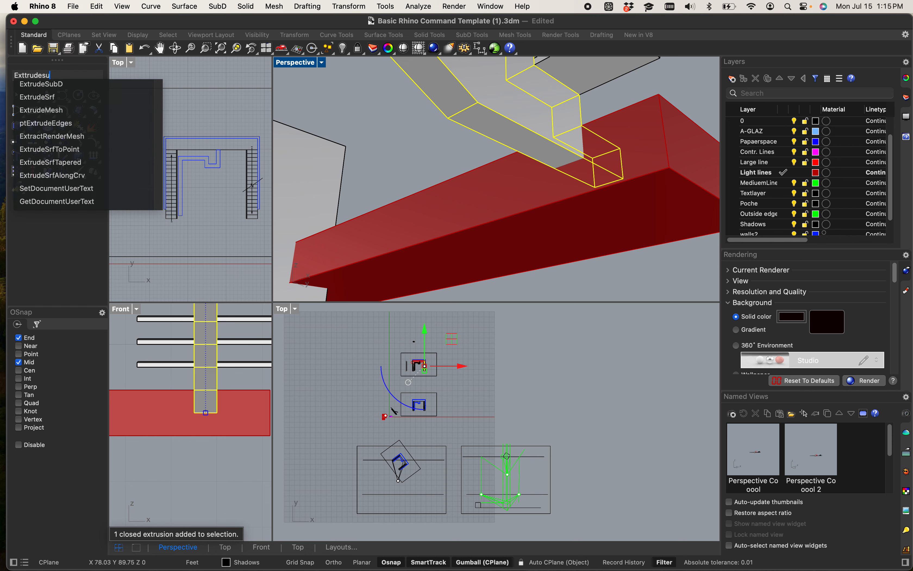
key(BackSpace)
key(BackSpace)
key(BackSpace)
key(BackSpace)
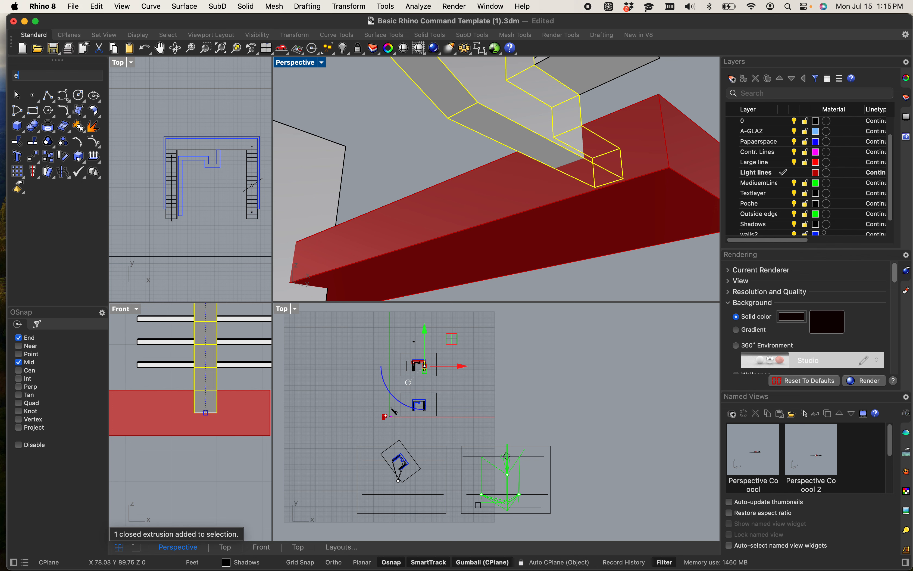
- Extrude the flat underside face of the stringer's foot with ExtrudeSrf, down to the landing slab's bottom corner
text(trudesurface)
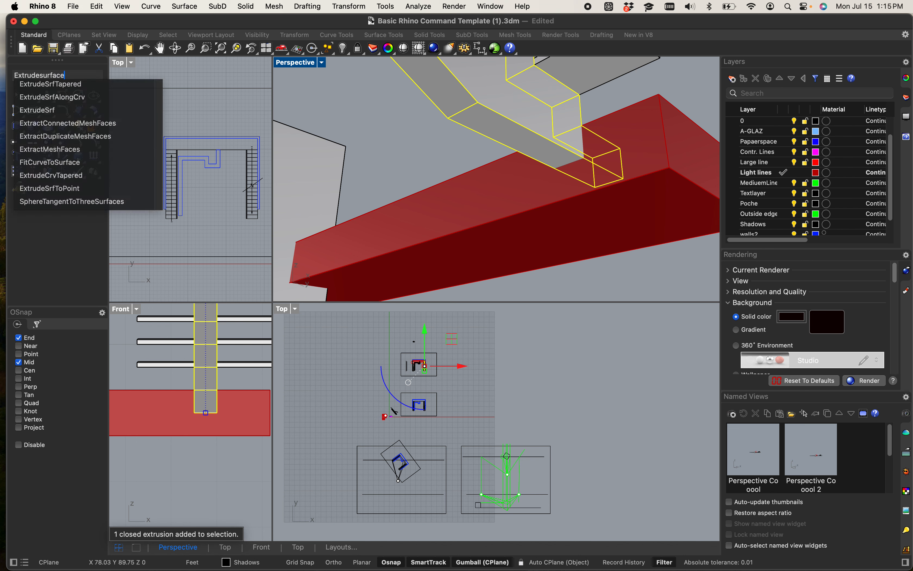
key(Down)
key(Down)
key(Down)
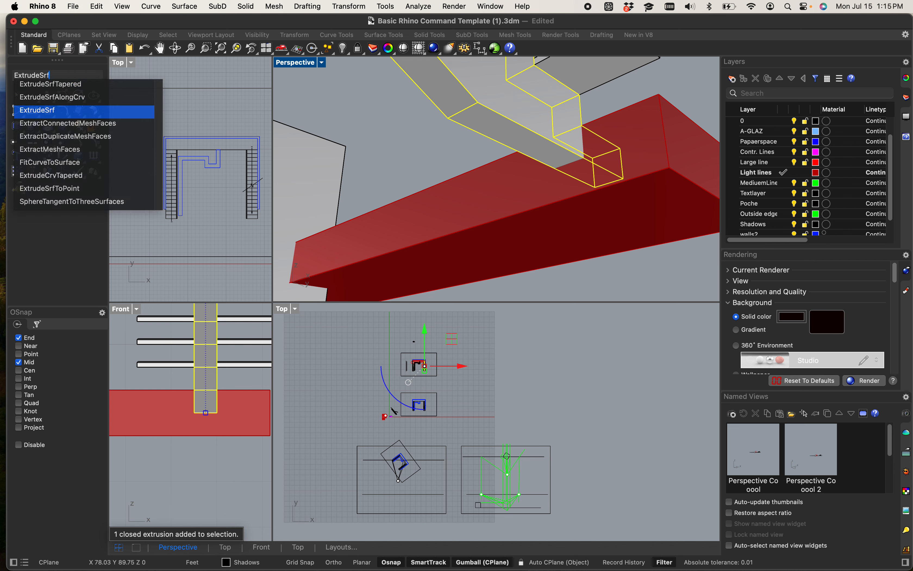
key(Return)
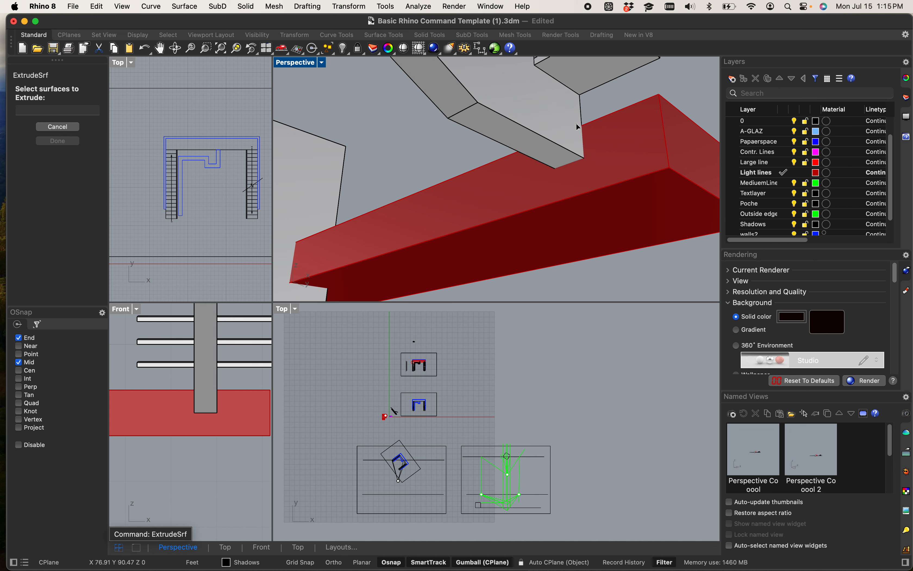
click(533, 151)
key(Return)
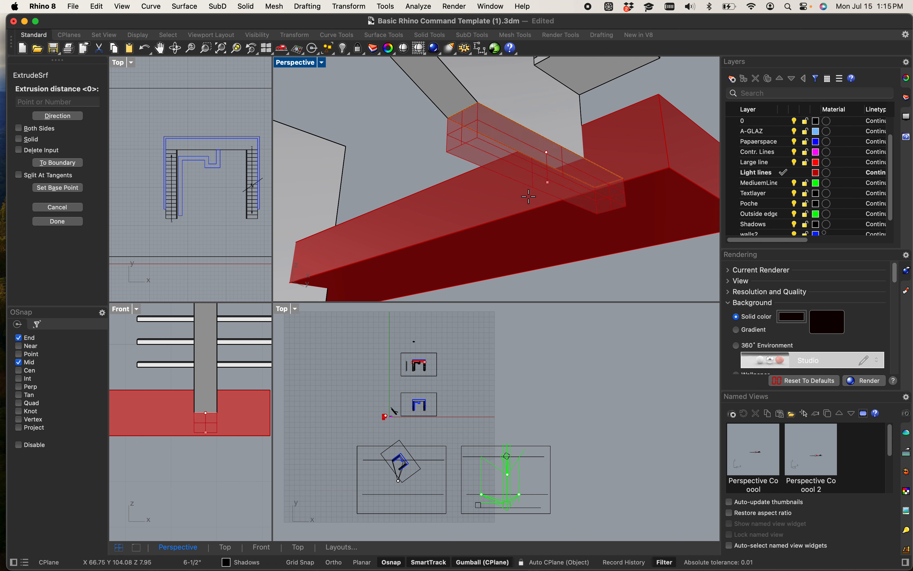
click(670, 168)
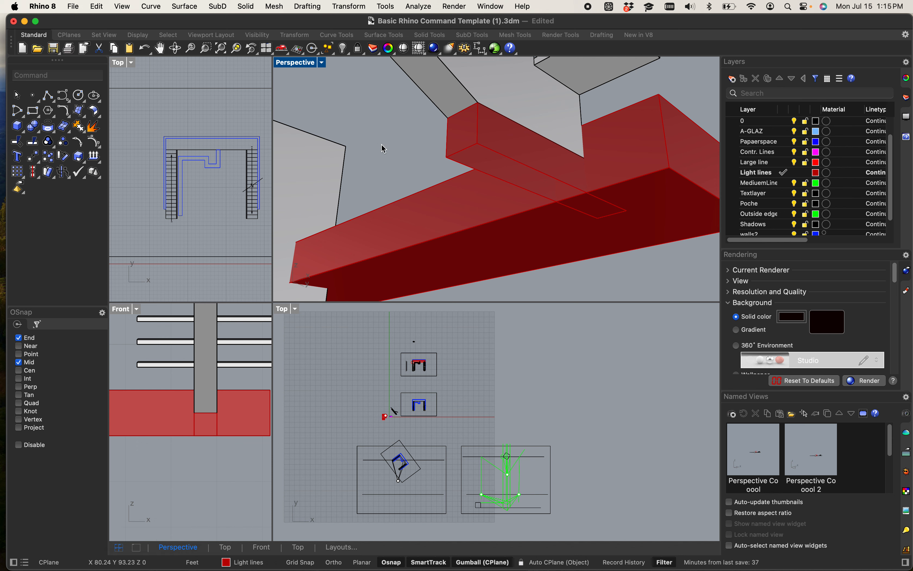
- Try to join the extruded foot block to the upper staircase's stringer
click(481, 148)
shift+click(520, 107)
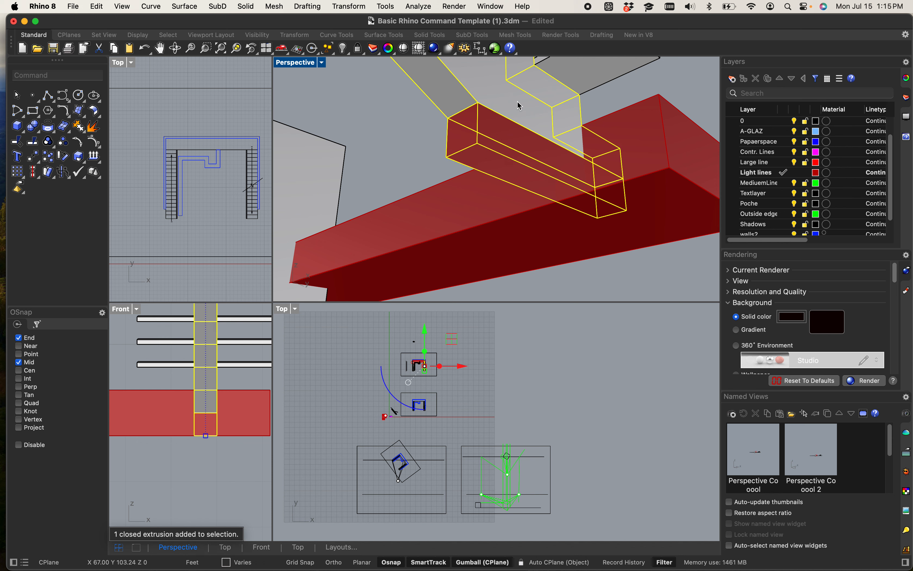
key(Return)
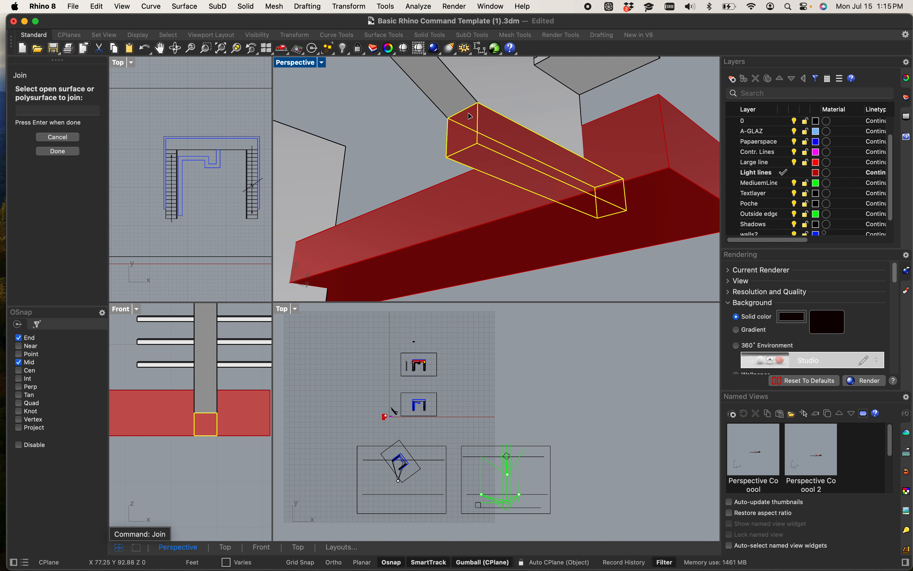
key(Escape)
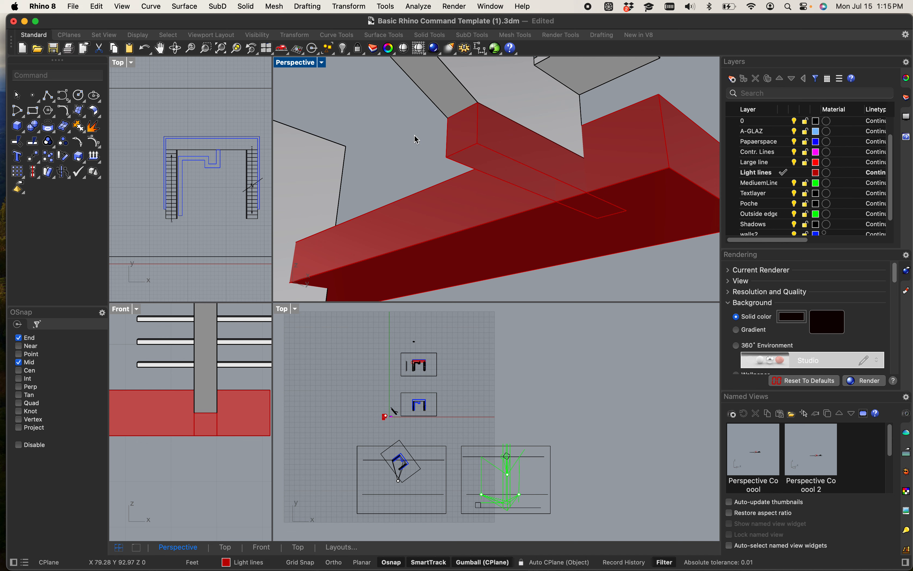
- Try to unite the stringer and its extruded foot block with Boolean2Objects
click(464, 131)
shift+click(487, 96)
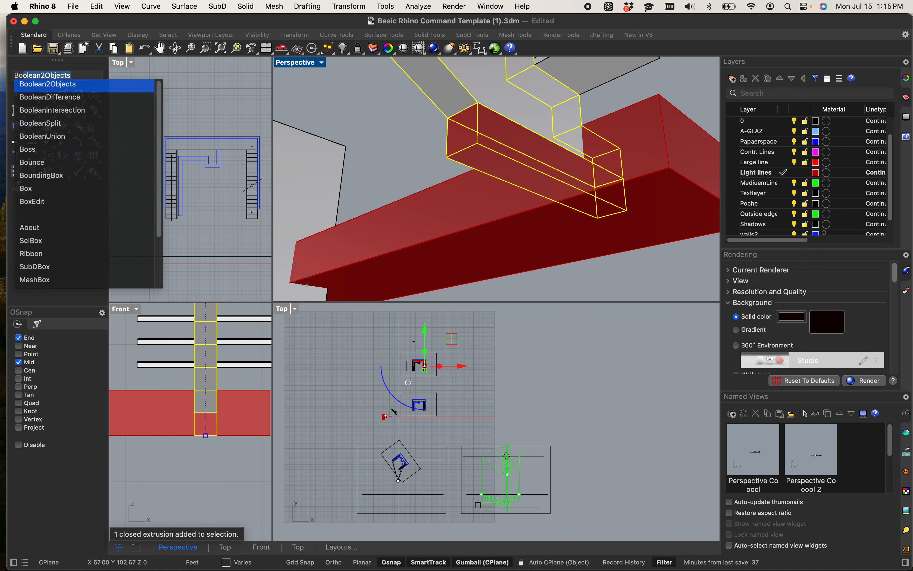
key(Down)
key(Up)
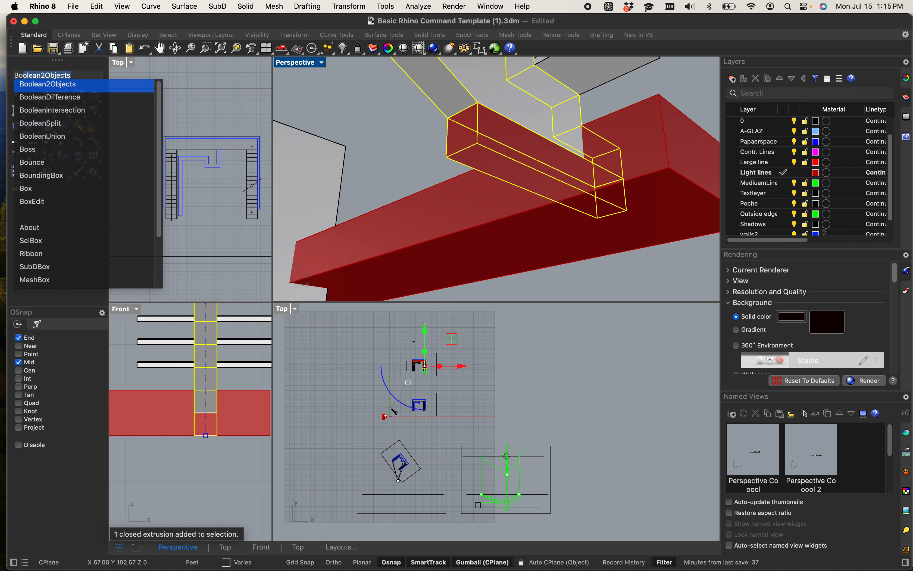
key(Return)
scroll(492, 127, down, 3)
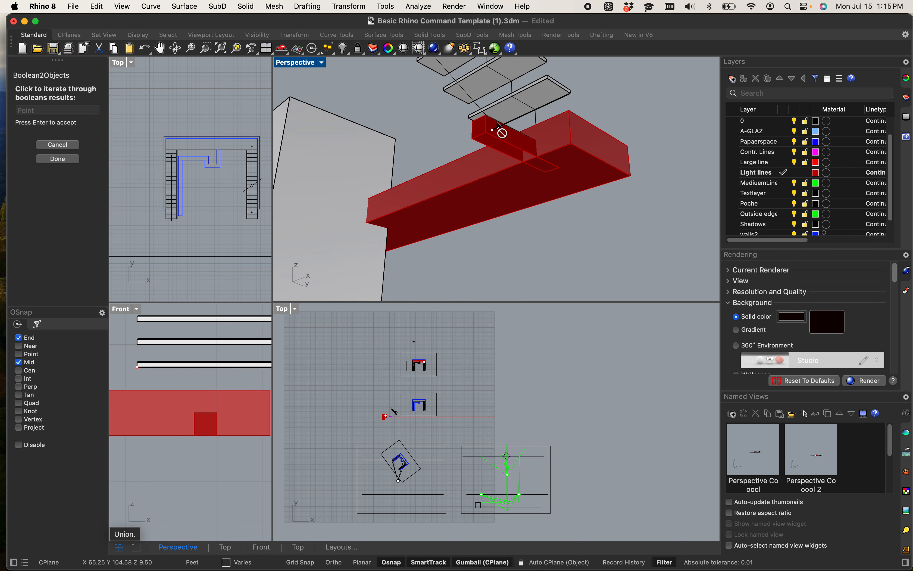
scroll(493, 127, up, 2)
scroll(513, 102, up, 5)
mouse_move(519, 100)
right_down()
mouse_move(523, 81)
mouse_move(592, 112)
mouse_move(503, 98)
right_up()
key(Return)
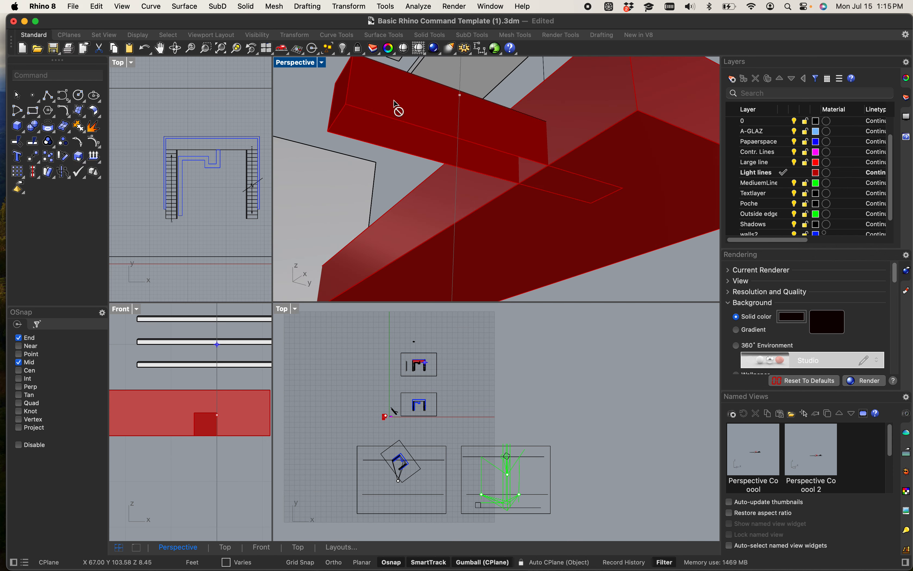
scroll(403, 174, down, 7)
key(Escape)
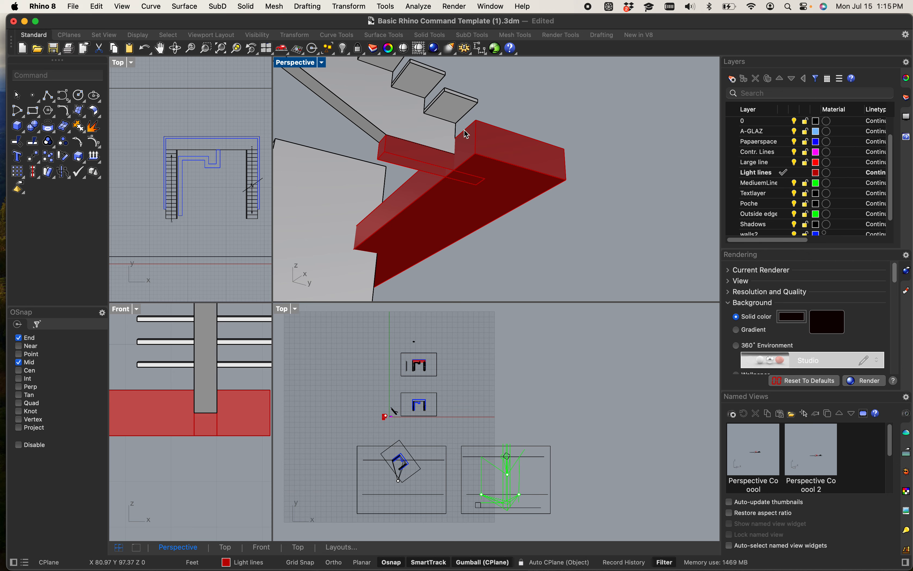
- Maximize the Perspective view, looking at the underside where the stringer's foot meets the landing slab
scroll(468, 135, up, 3)
click(504, 120)
scroll(516, 147, up, 4)
right_drag(555, 124, 420, 90)
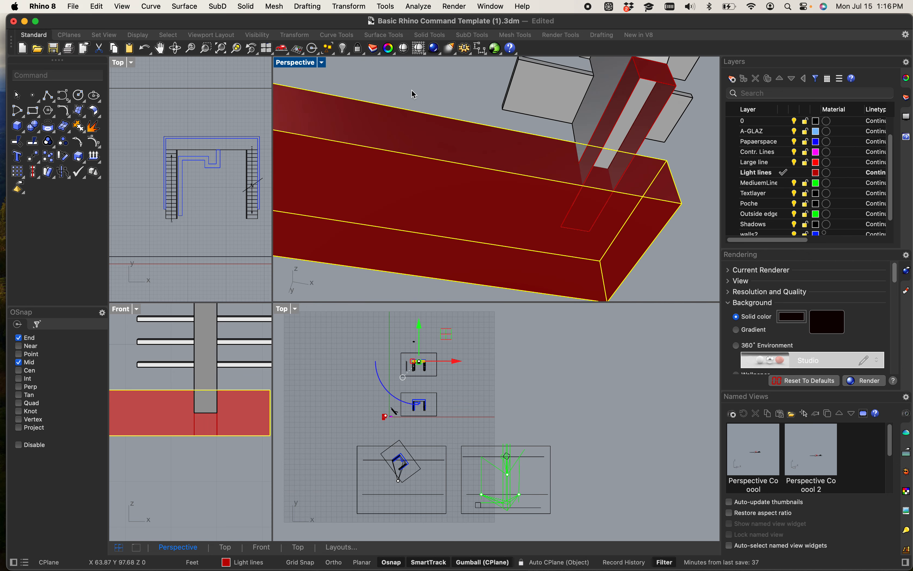
double_click(310, 63)
scroll(401, 230, down, 3)
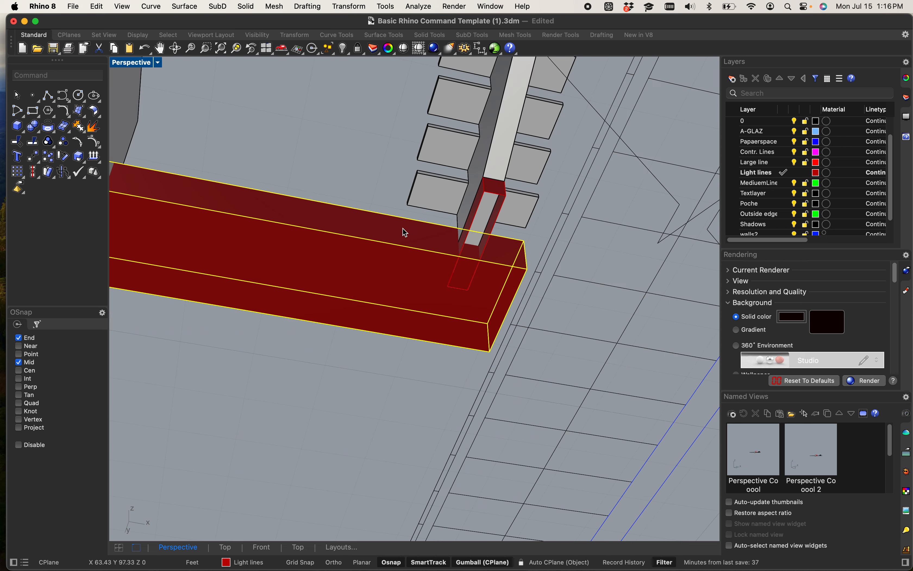
- Cap the open extrusion under the stringer's foot so it becomes a closed solid
scroll(423, 278, up, 1)
scroll(423, 277, up, 5)
scroll(443, 256, up, 2)
key(Escape)
click(449, 184)
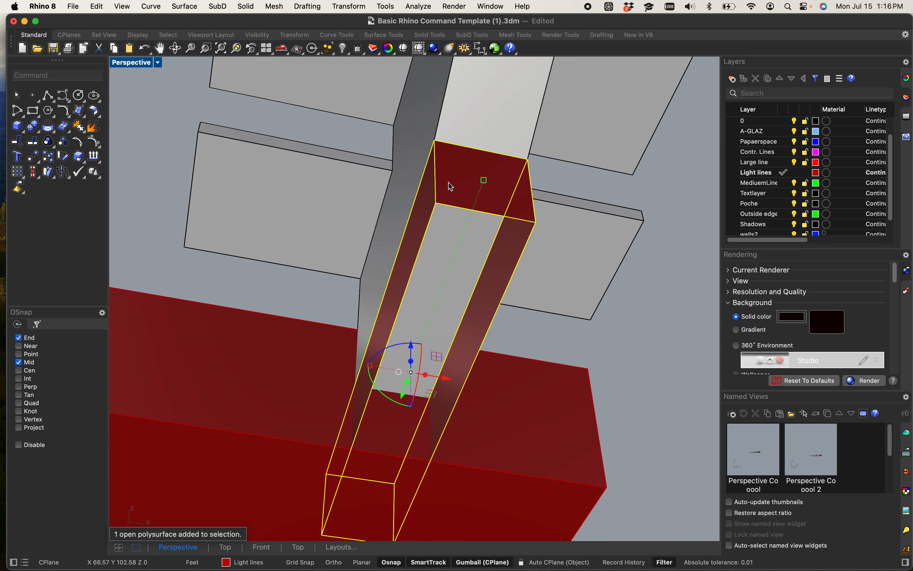
key(Return)
right_drag(470, 190, 550, 321)
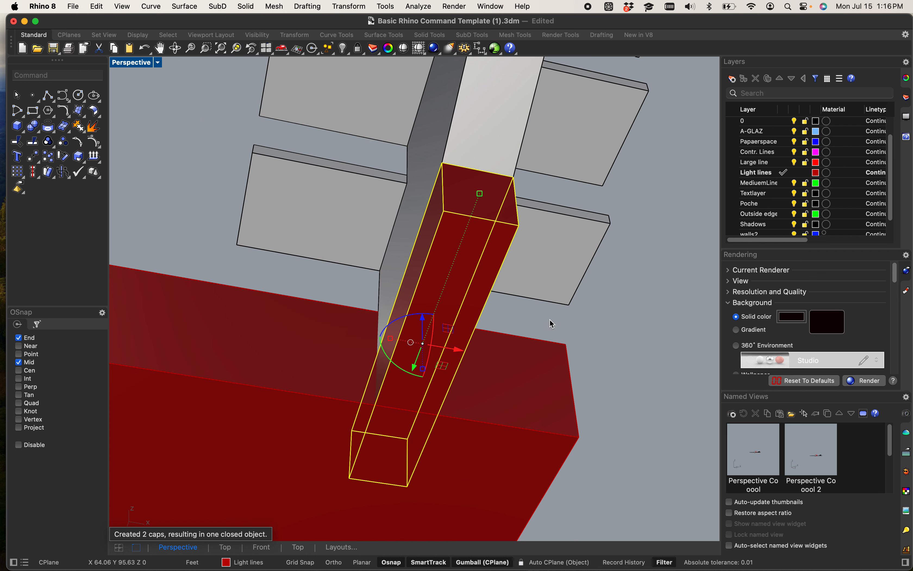
click(689, 355)
- Merge the capped foot block and the stringer into one solid with BooleanUnion
click(502, 230)
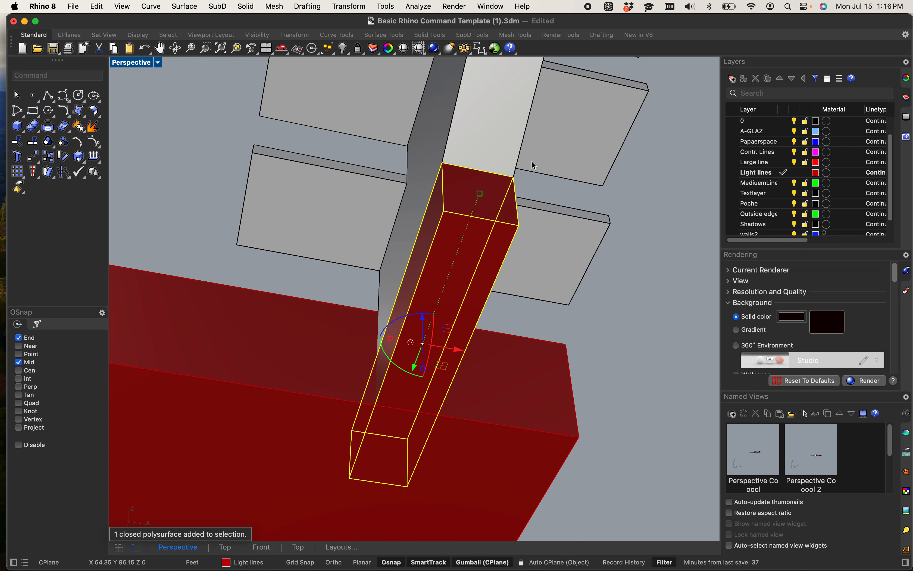
shift+click(495, 141)
text(Boolean2Objects)
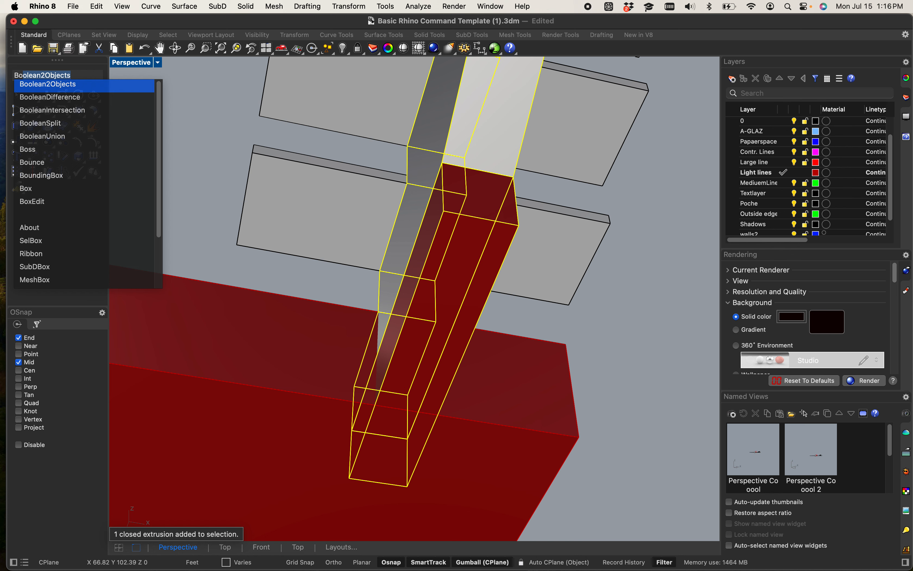
key(Down)
key(Down)
key(Down)
key(Down)
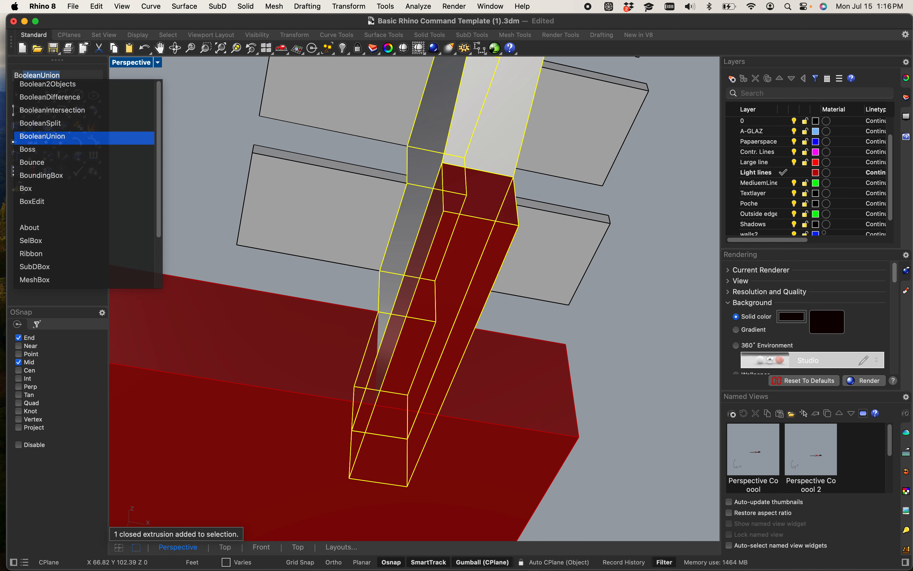
key(Return)
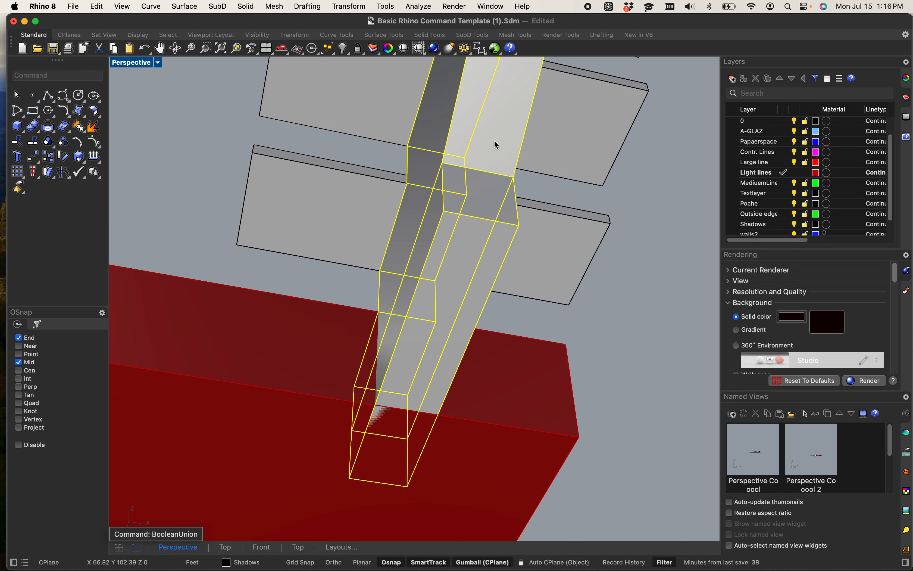
- Switch the Perspective view to Rendered display, seen from the side of the stringer's foot
scroll(584, 348, down, 3)
right_drag(586, 349, 435, 358)
click(365, 339)
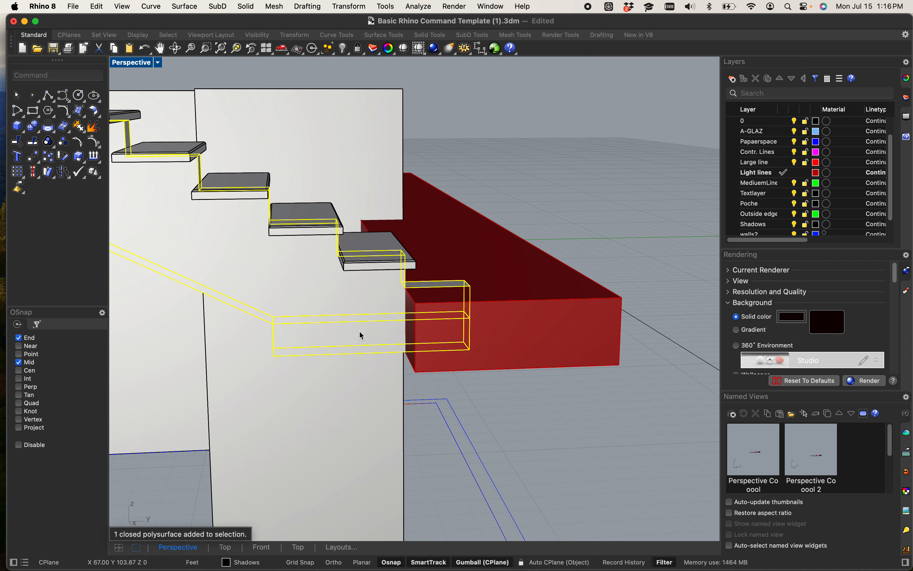
right_drag(314, 345, 350, 370)
click(373, 437)
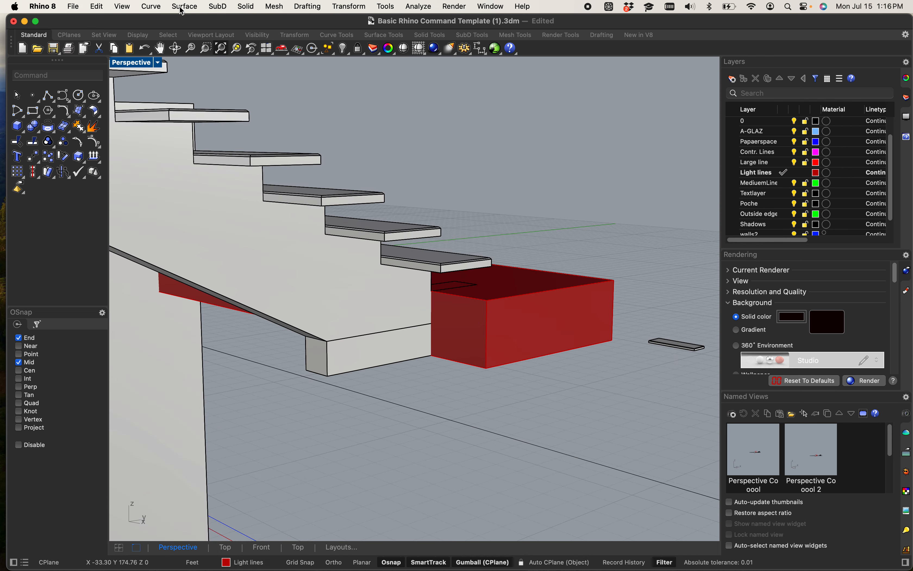
click(137, 63)
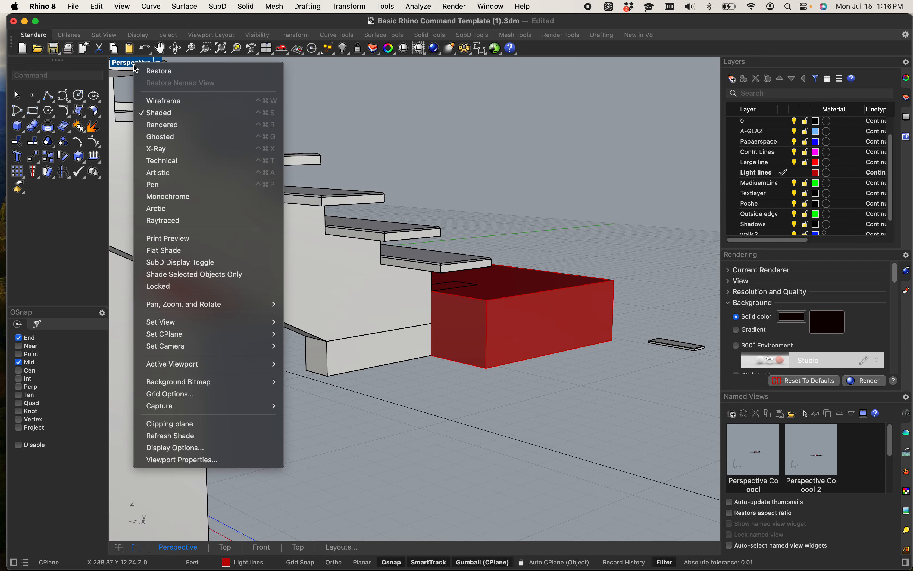
click(158, 127)
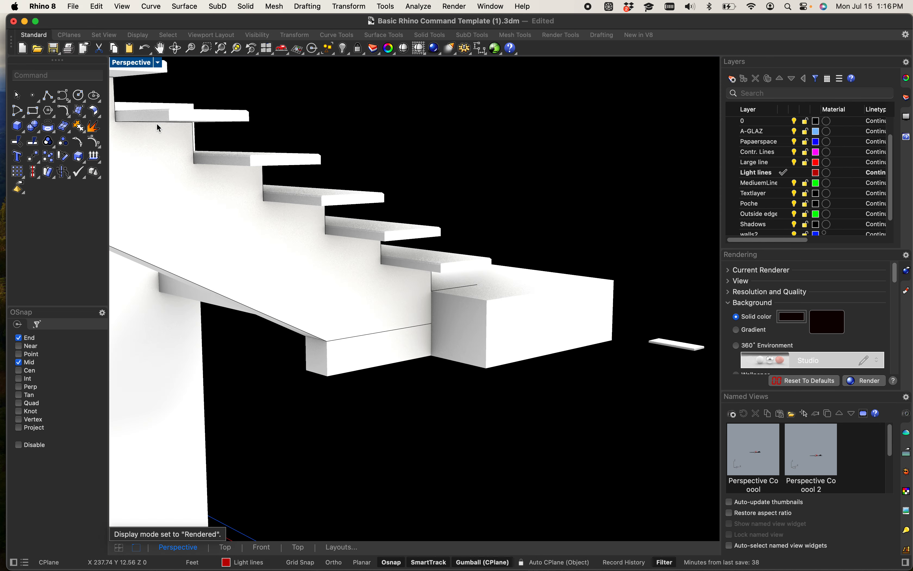
- Delete the leftover profile curve lying on the side of the stringer
click(381, 336)
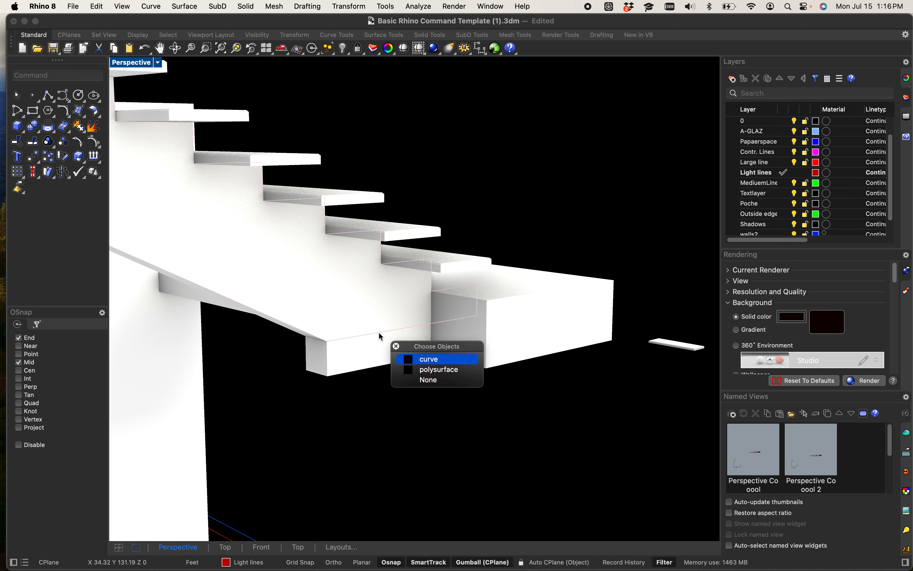
click(410, 359)
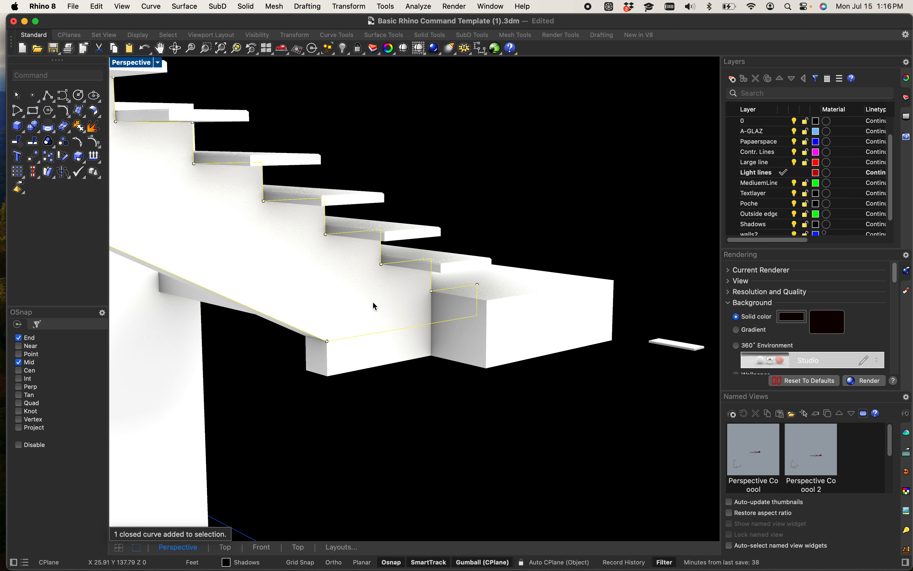
key(Delete)
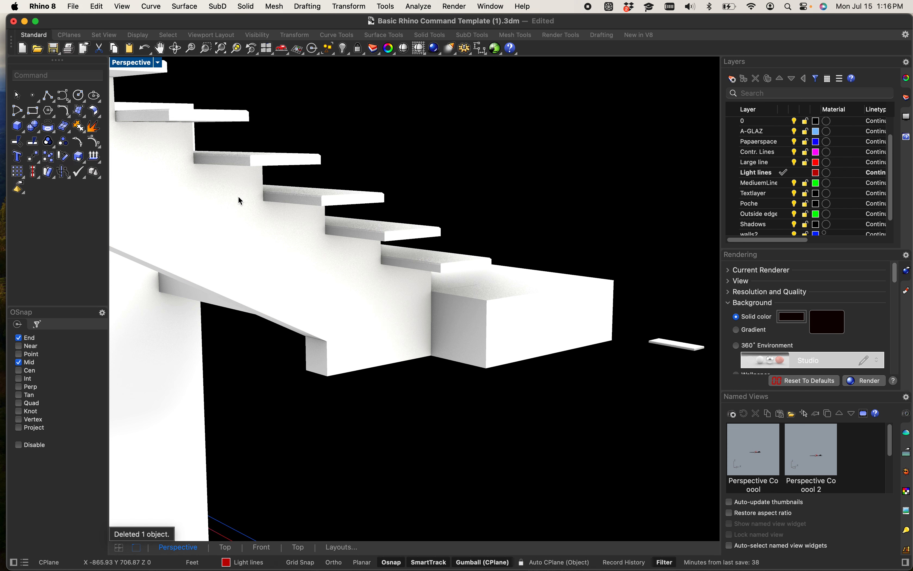
- Return the Perspective view to Shaded display and select the united stringer
click(140, 67)
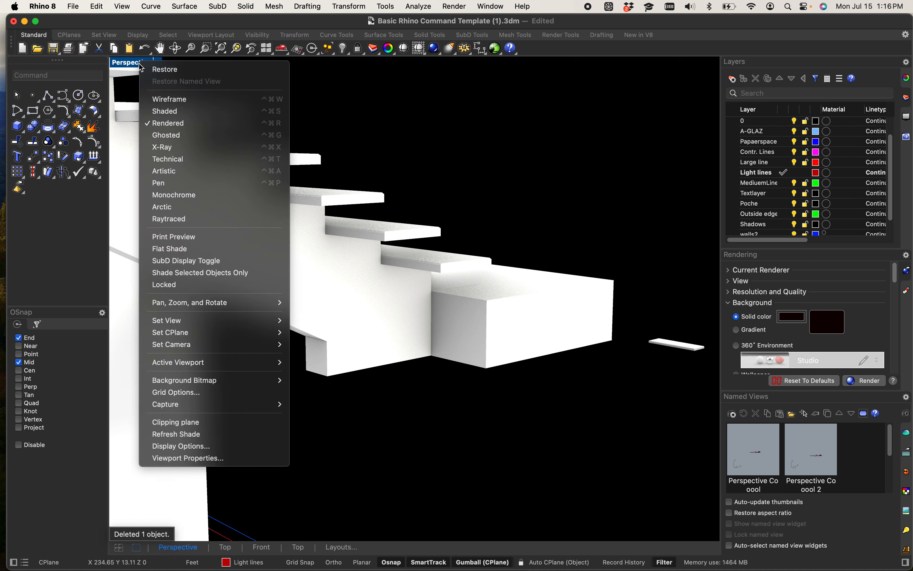
click(185, 112)
click(401, 336)
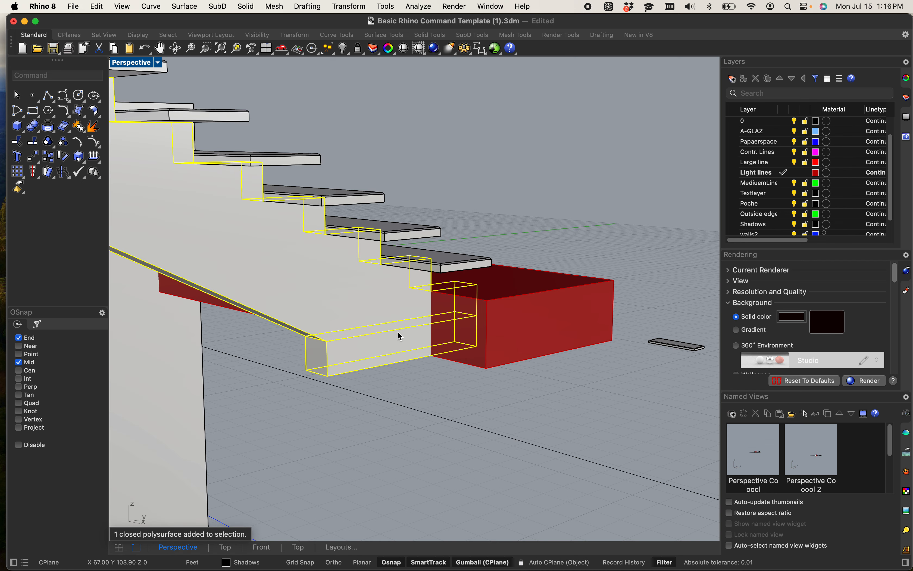
scroll(401, 336, down, 3)
scroll(384, 334, up, 3)
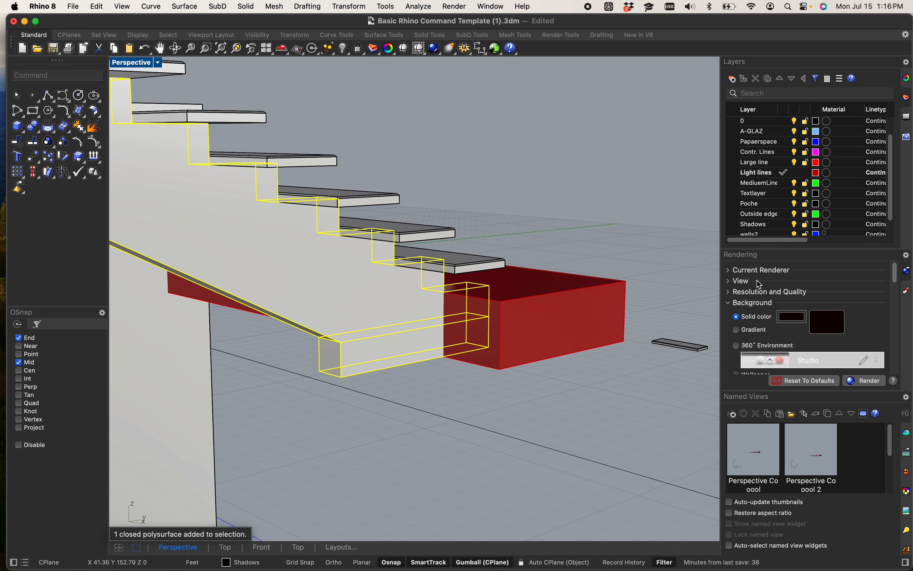
- Look through the rendering settings from background and skylight to texture baking, and bring up the model's materials and environments
scroll(761, 284, down, 8)
scroll(792, 328, down, 1)
click(558, 211)
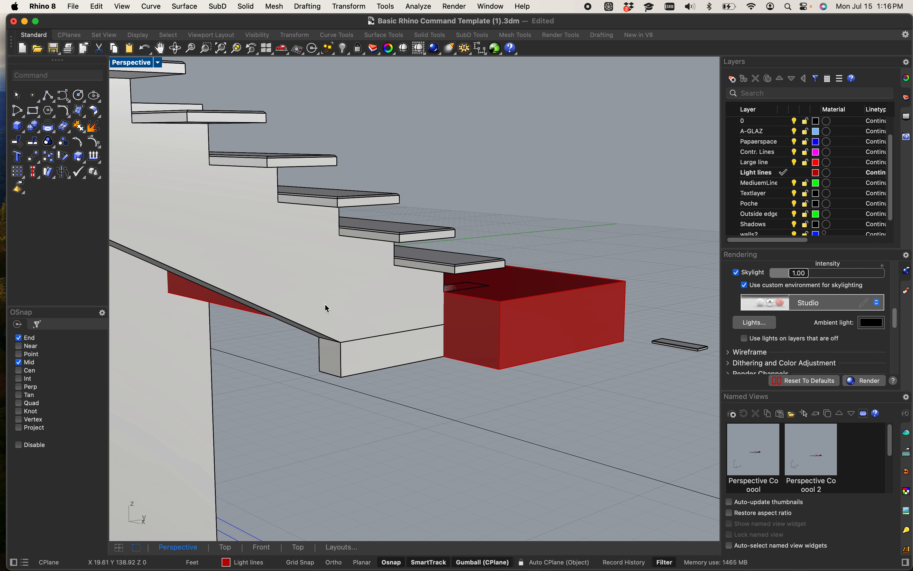
click(315, 318)
scroll(792, 282, down, 1)
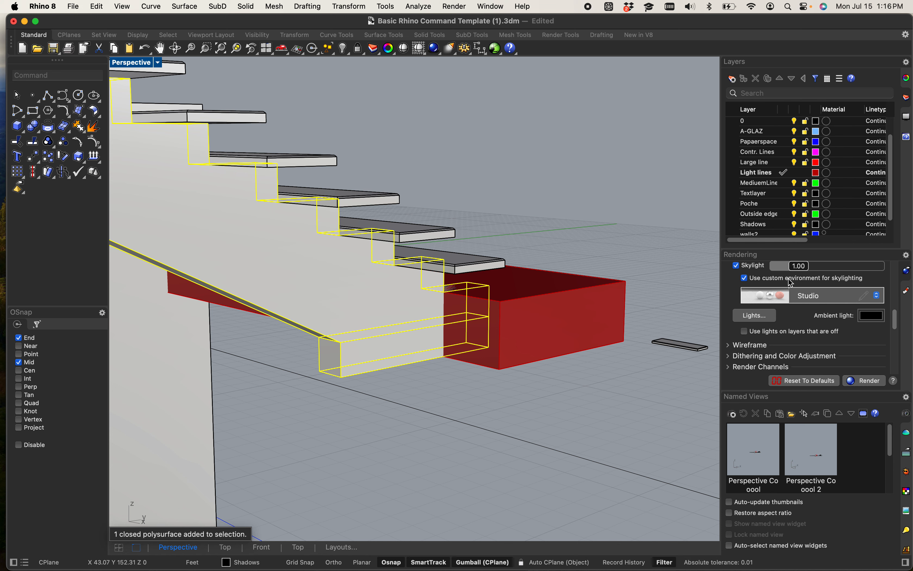
scroll(789, 300, up, 5)
scroll(796, 302, up, 6)
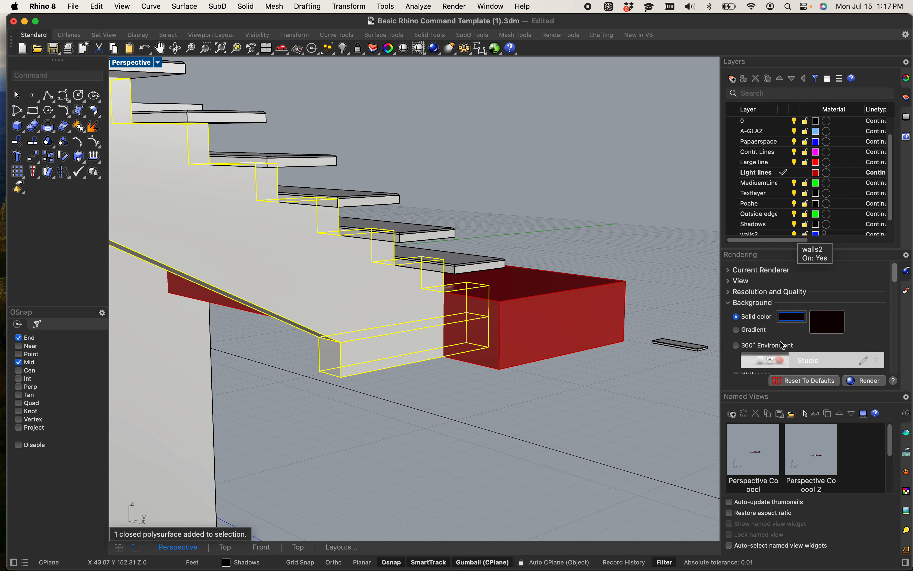
mouse_move(894, 275)
mouse_down()
mouse_move(891, 289)
mouse_move(896, 255)
mouse_up()
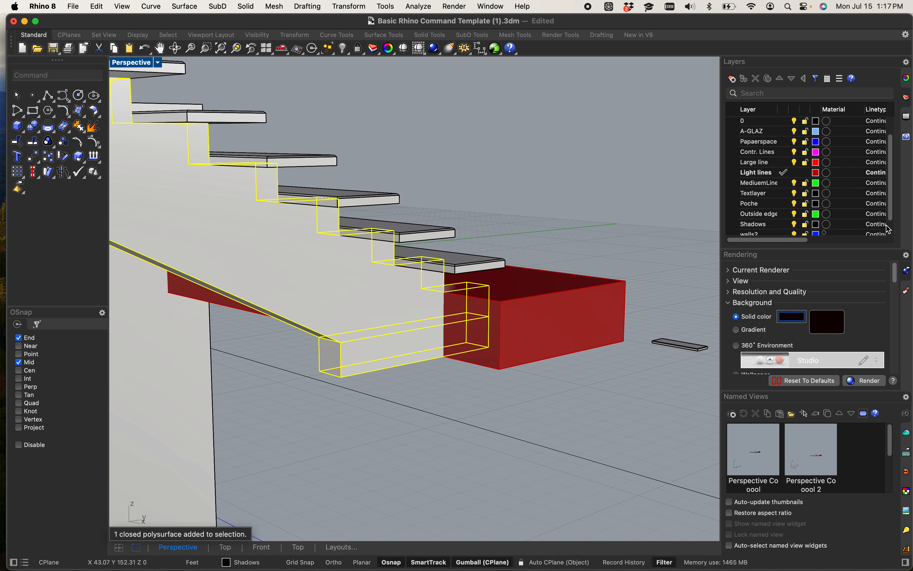
drag(897, 280, 899, 373)
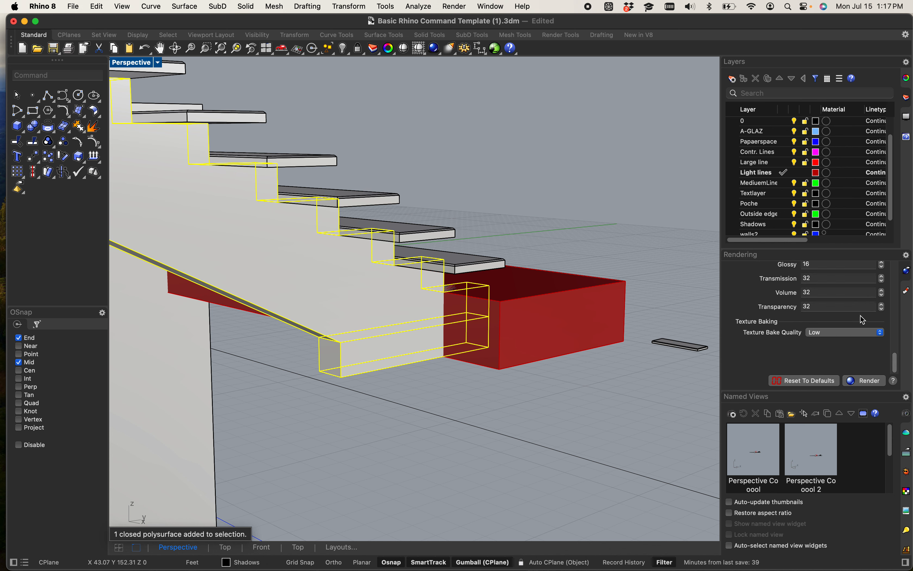
click(911, 298)
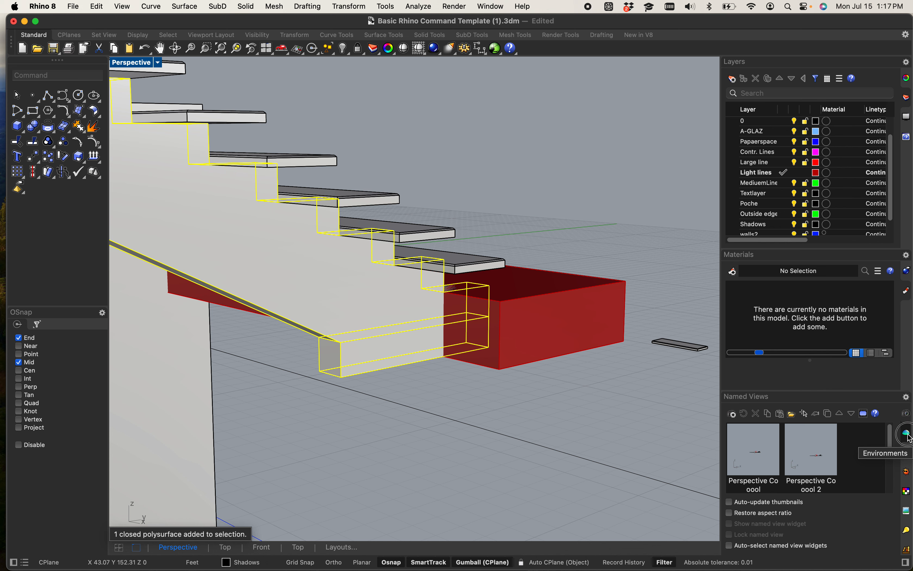
click(894, 440)
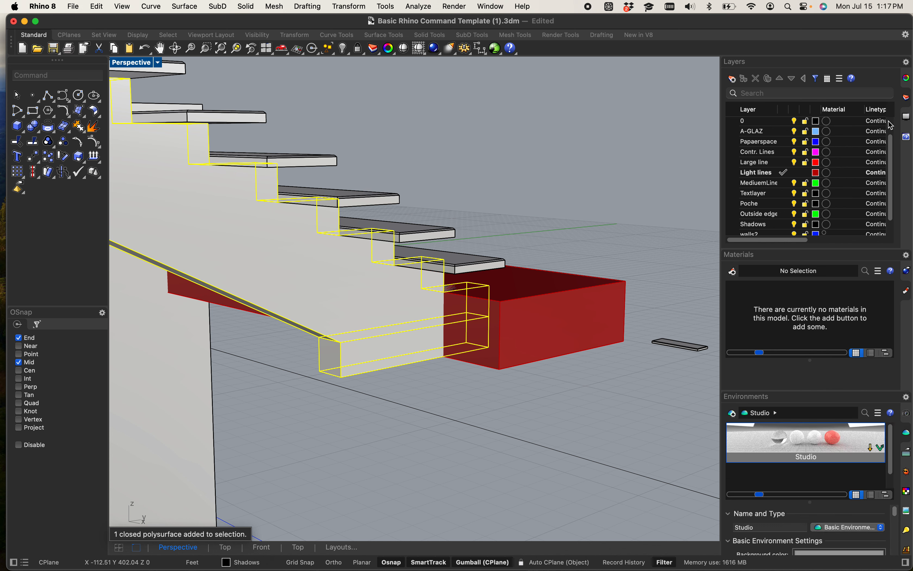
- Show the stringer's object properties and examine its shadow and isocurve density settings
click(611, 171)
click(343, 316)
click(908, 80)
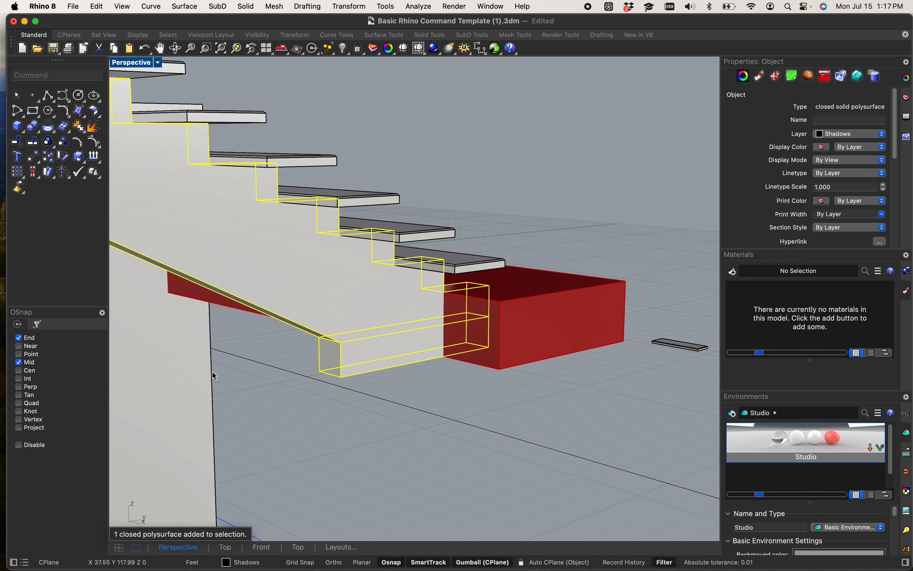
drag(896, 126, 898, 245)
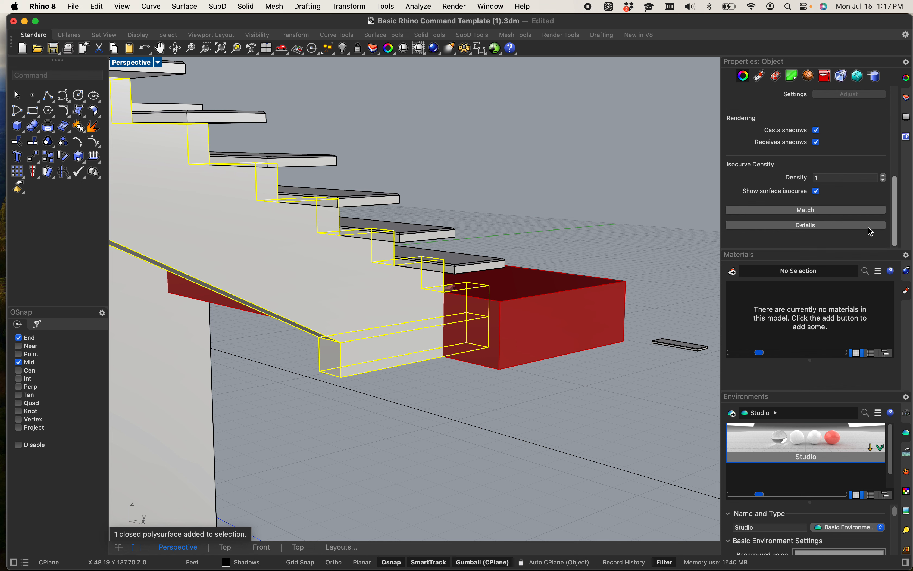
- Turn off the surface isocurves on the united stringer and clear the selection
click(817, 192)
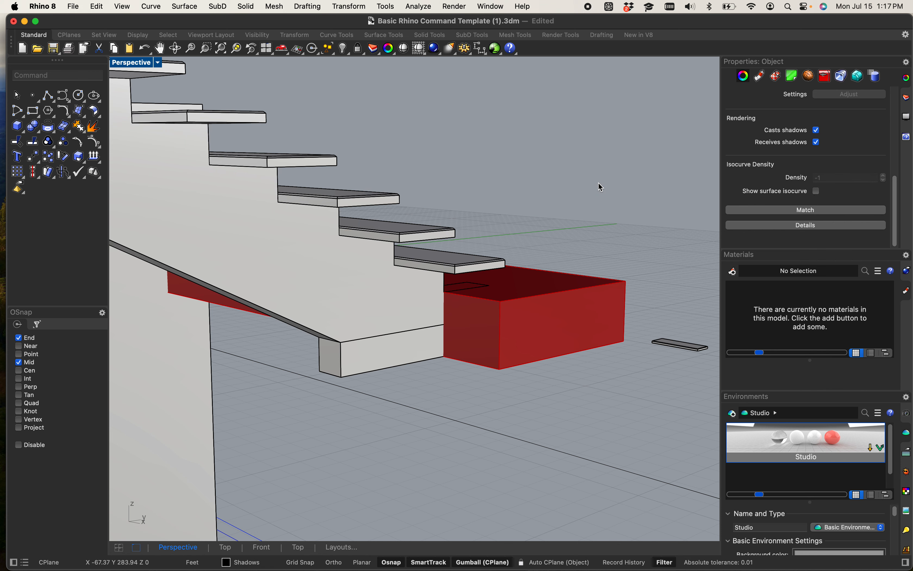
scroll(382, 271, down, 2)
right_drag(359, 286, 482, 364)
scroll(507, 348, down, 10)
shift+right_drag(571, 336, 477, 308)
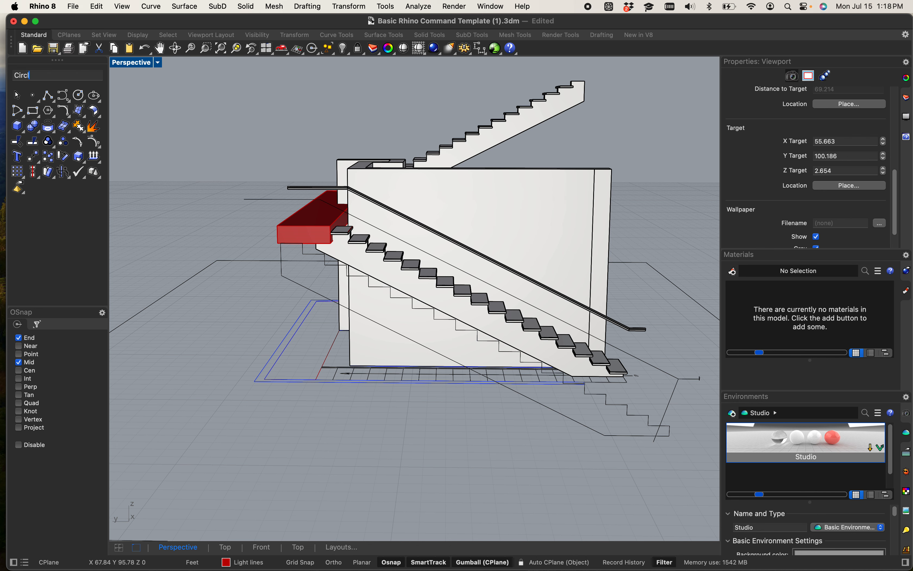
- Restore the four-viewport layout and draw a circle with a radius of about 2'-9" below the wall in the Front view
text(e)
key(Return)
scroll(484, 233, up, 5)
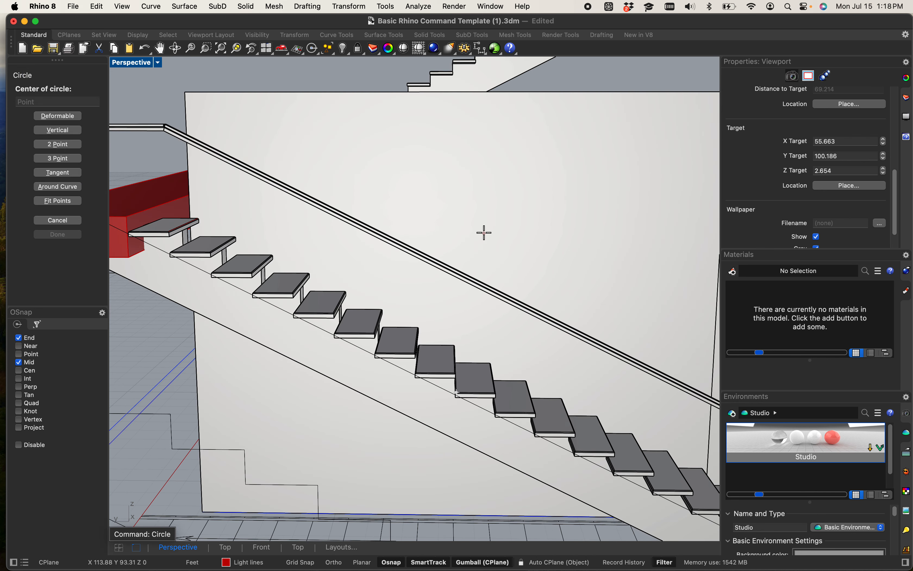
scroll(483, 186, down, 5)
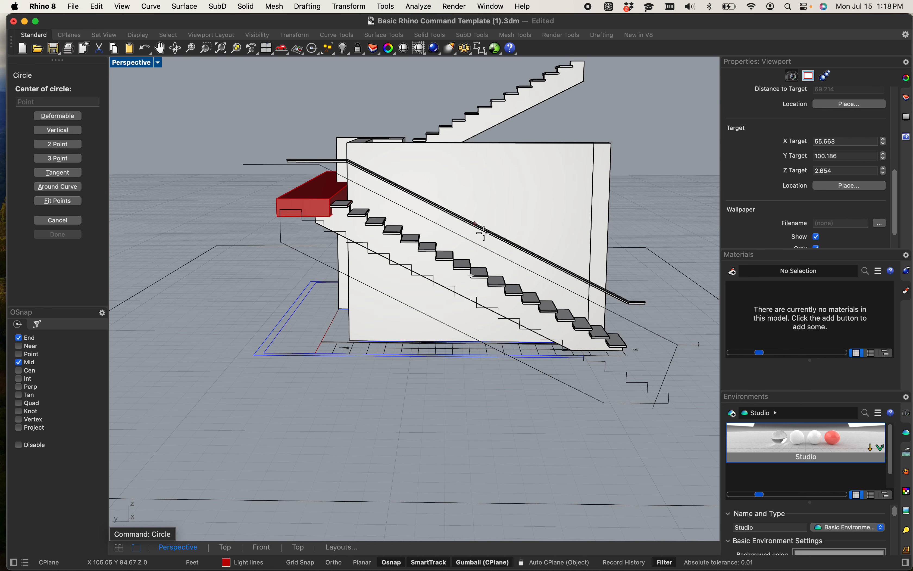
double_click(135, 63)
scroll(235, 402, down, 8)
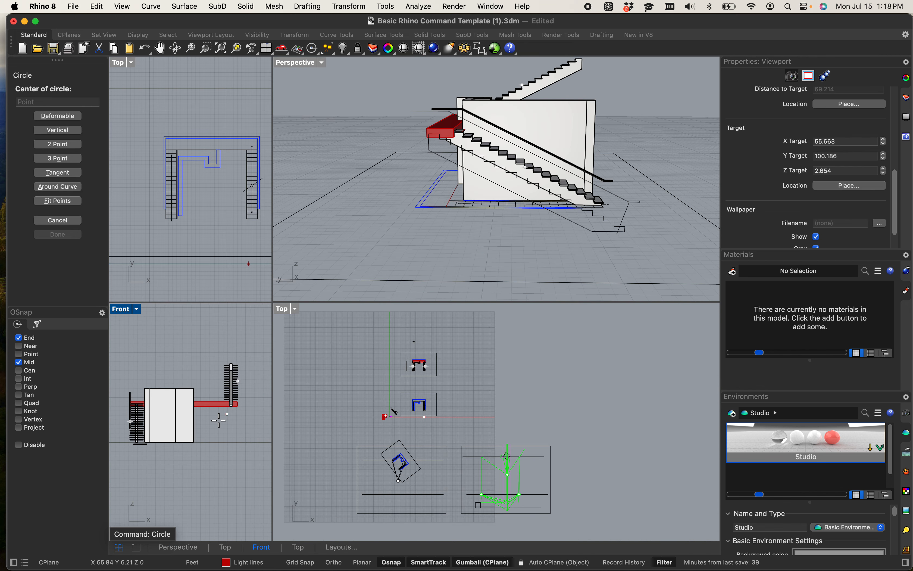
scroll(139, 395, up, 10)
scroll(181, 435, down, 2)
scroll(181, 423, down, 4)
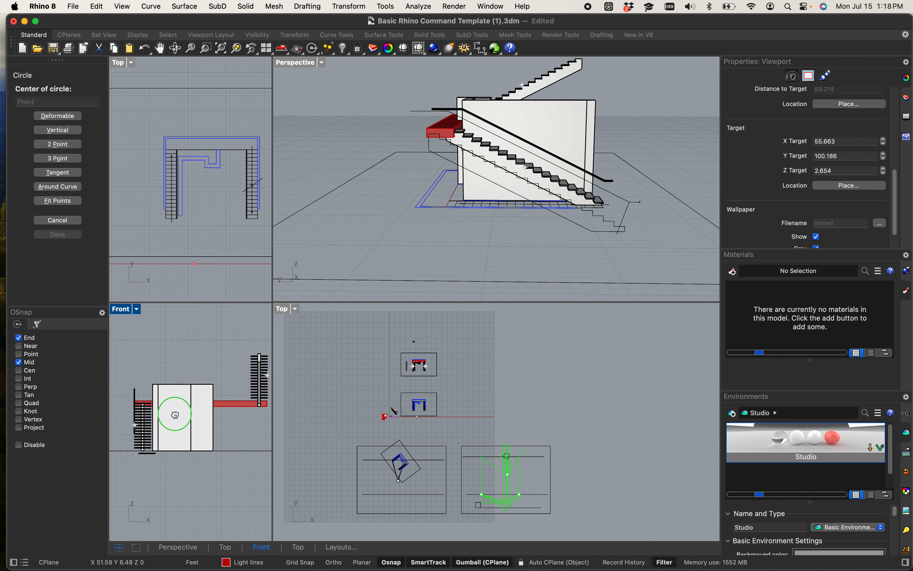
scroll(175, 461, up, 4)
click(187, 503)
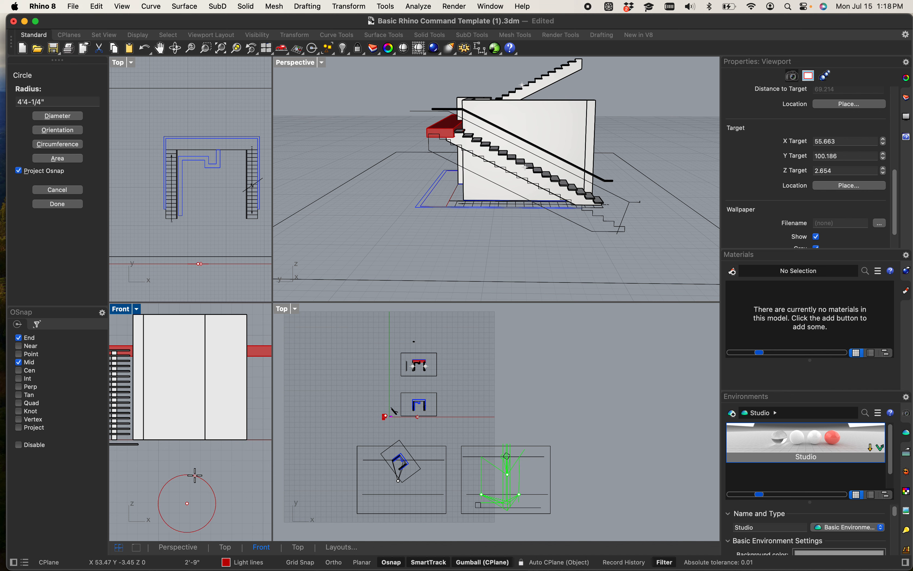
click(194, 476)
- Move the circle up over the wall in the Front view, and shift it in Perspective across to the stair model
drag(197, 479, 195, 346)
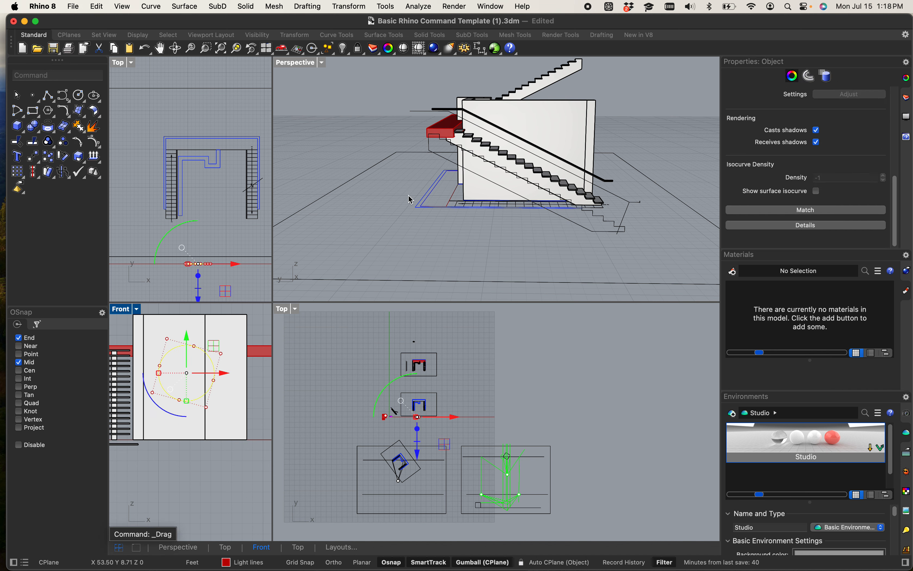
right_drag(430, 197, 245, 301)
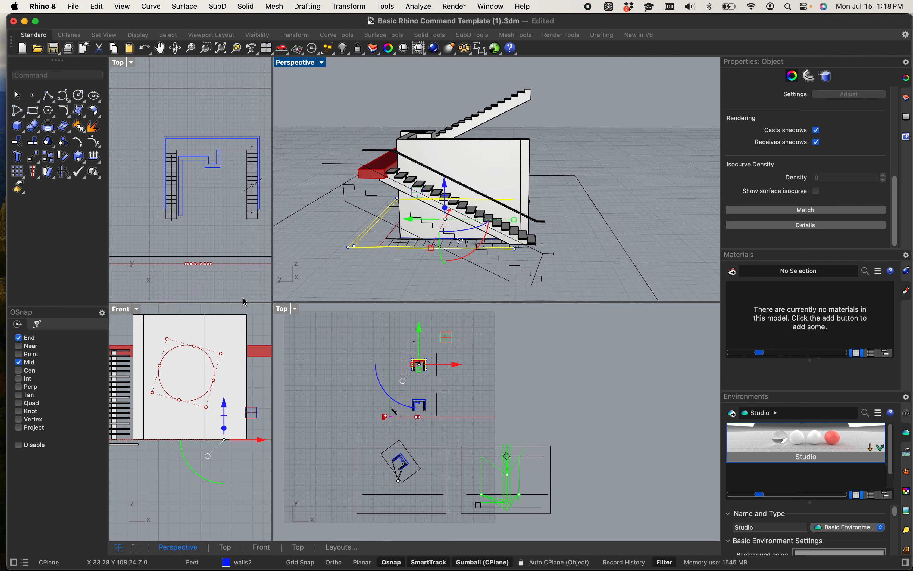
click(172, 353)
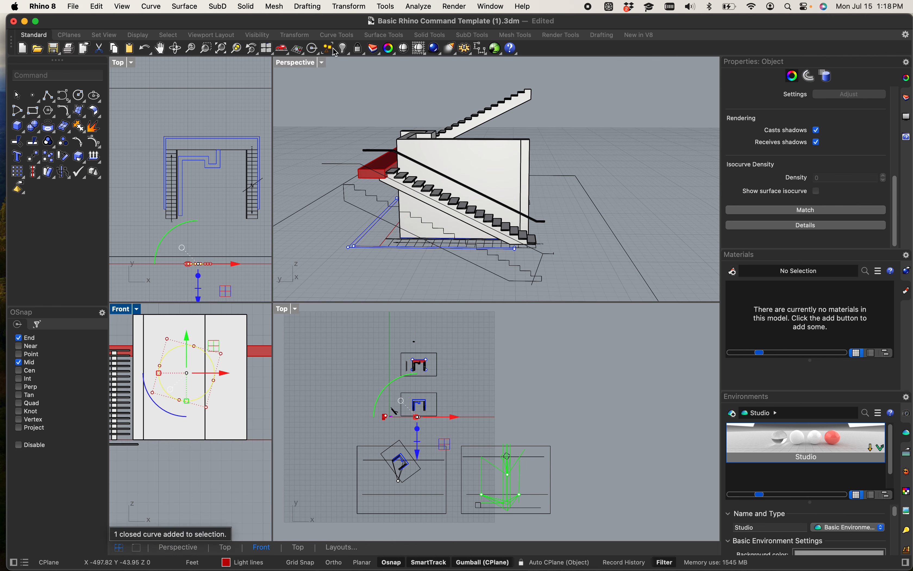
click(306, 67)
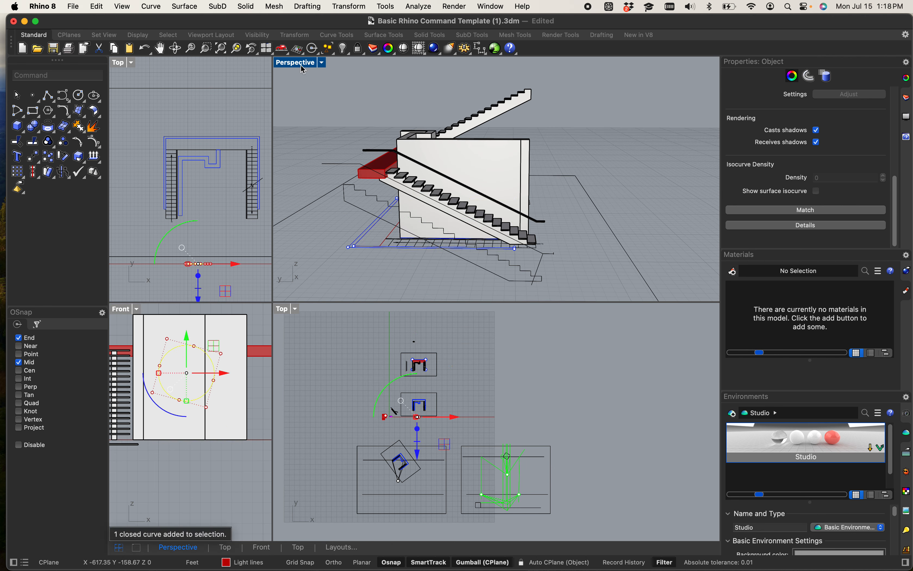
click(237, 49)
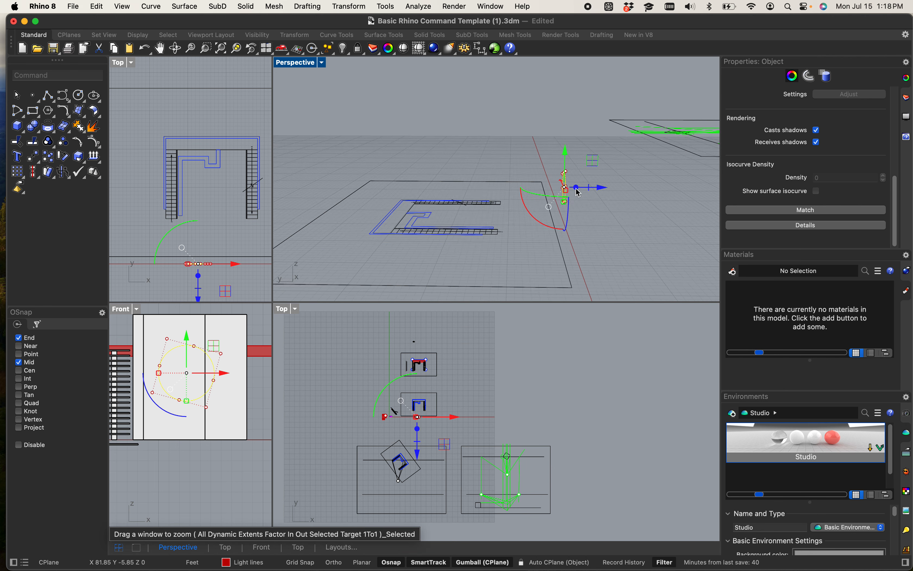
scroll(577, 189, down, 10)
shift+right_drag(600, 210, 596, 232)
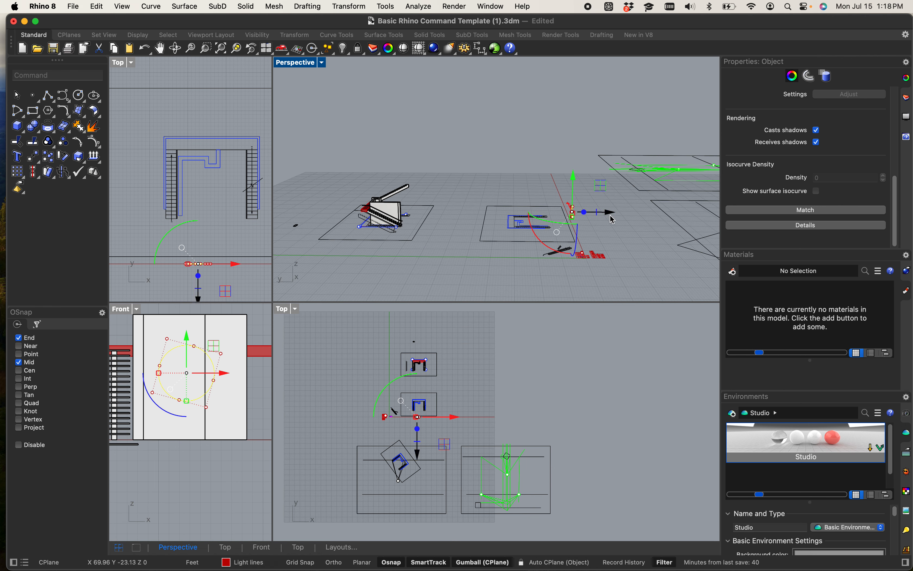
drag(613, 221, 374, 219)
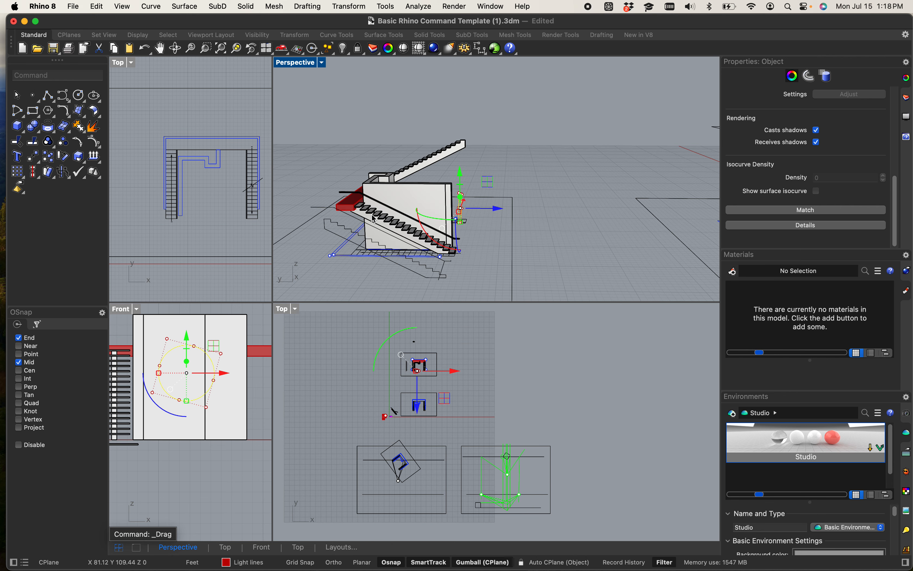
- Rotate the circle a quarter turn to face the long wall, and position it in front of the wall beside the lower stair
scroll(389, 217, up, 5)
drag(496, 219, 553, 209)
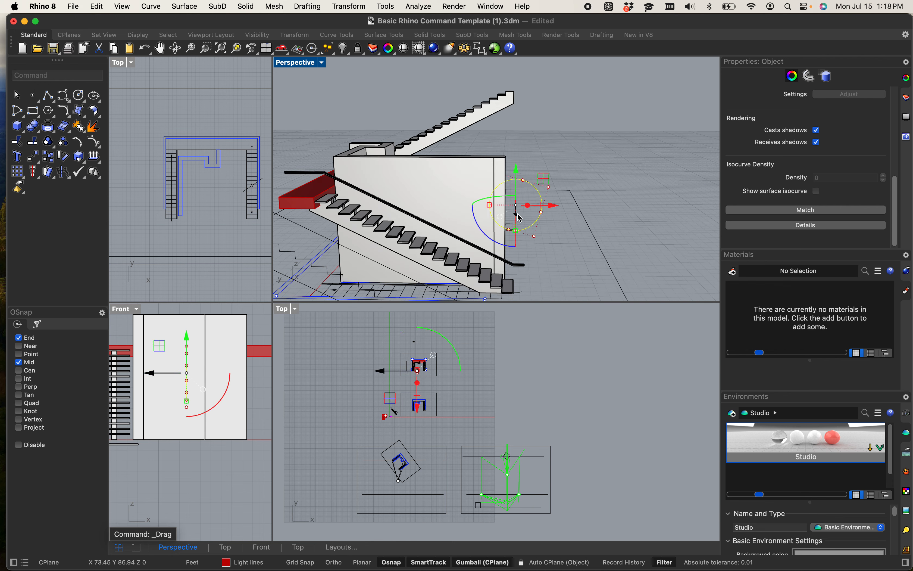
right_drag(529, 219, 485, 200)
drag(516, 183, 409, 195)
shift+right_drag(405, 210, 463, 229)
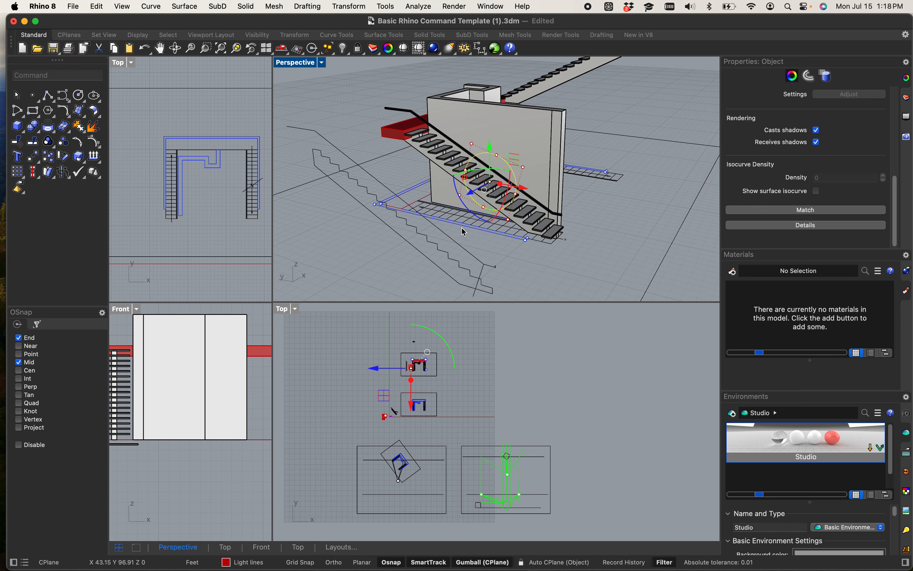
drag(521, 201, 488, 193)
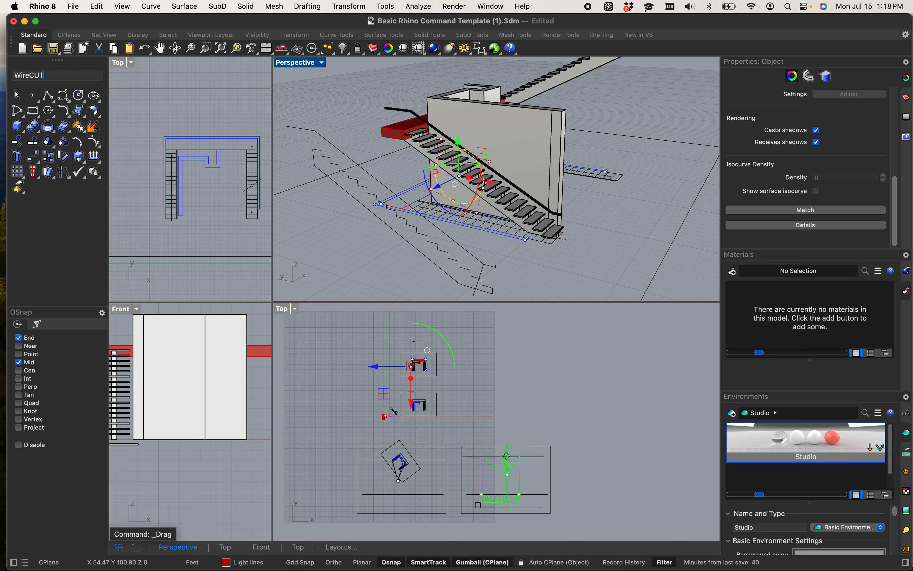
- Cut a circular opening through the long wall with WireCut, using the circle normal to its plane and removing only the disc
text(WireCUT)
key(Return)
click(495, 148)
key(Return)
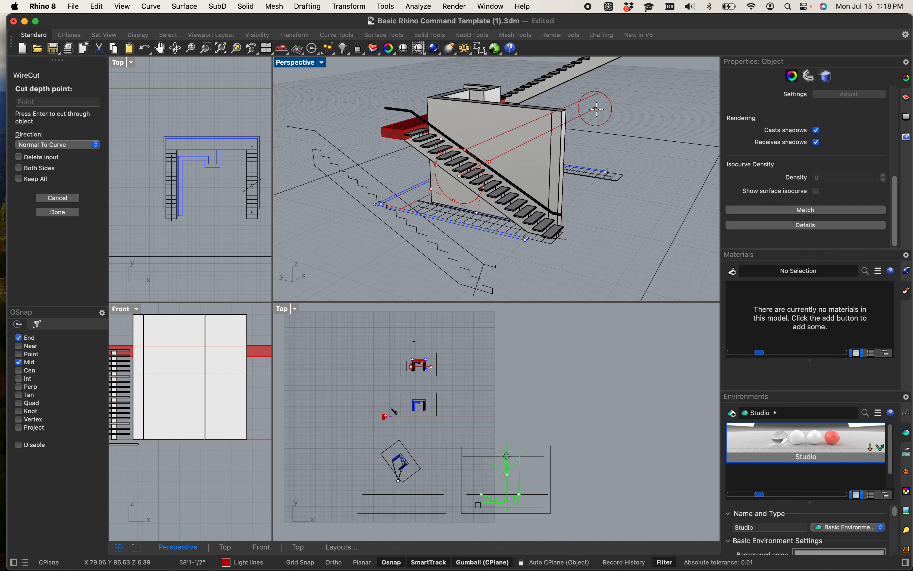
key(Return)
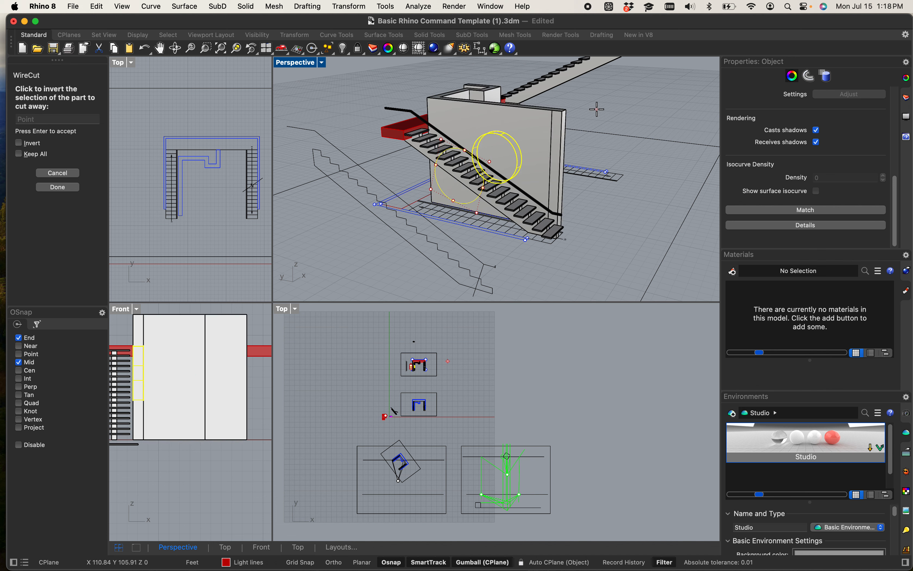
click(19, 143)
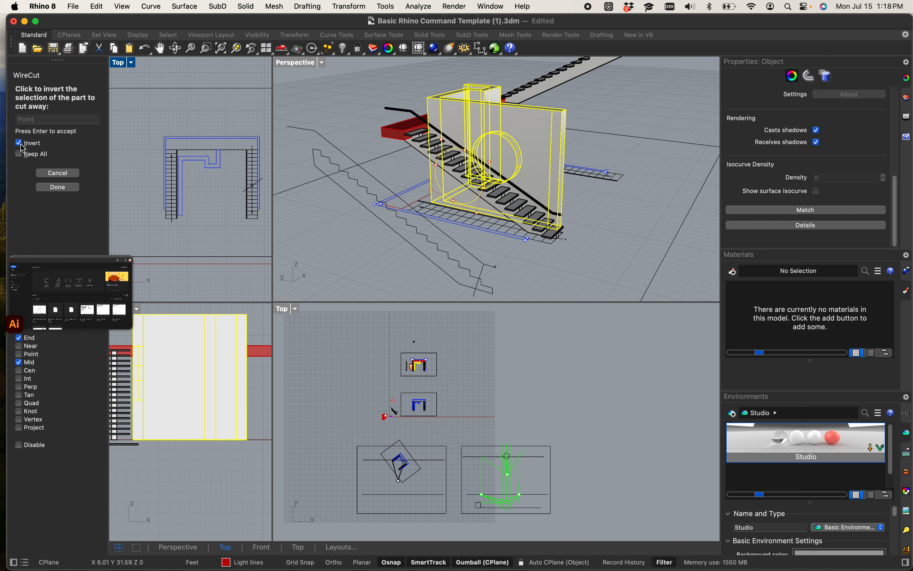
click(19, 144)
key(Return)
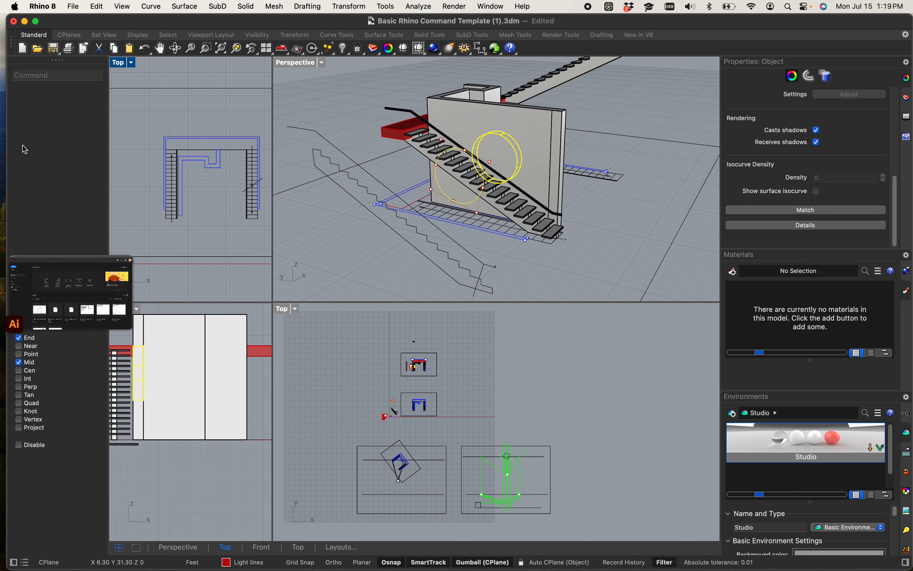
- Examine the inside of the wall's circular opening and the gap between the stair treads and the wall
scroll(549, 221, up, 5)
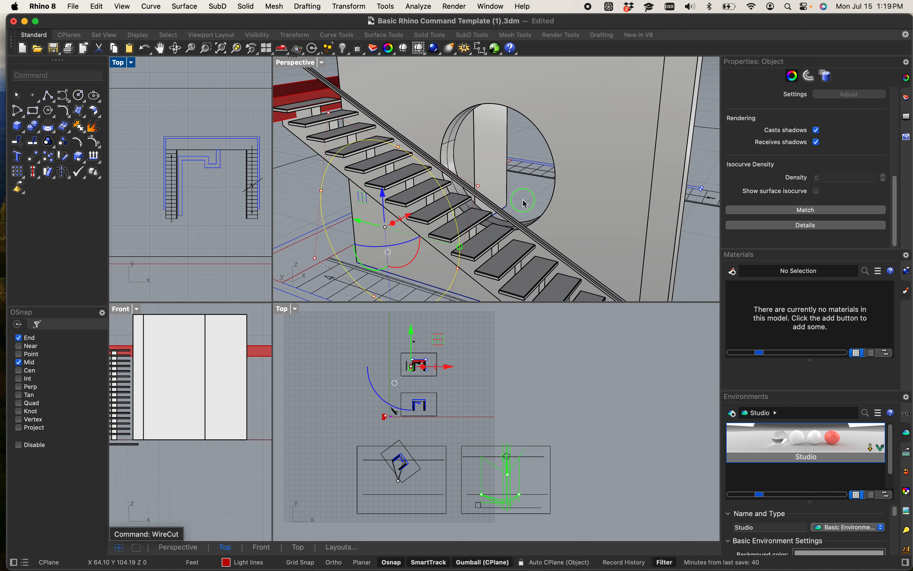
mouse_move(548, 221)
right_down()
mouse_move(375, 193)
mouse_move(538, 214)
right_up()
scroll(599, 209, up, 5)
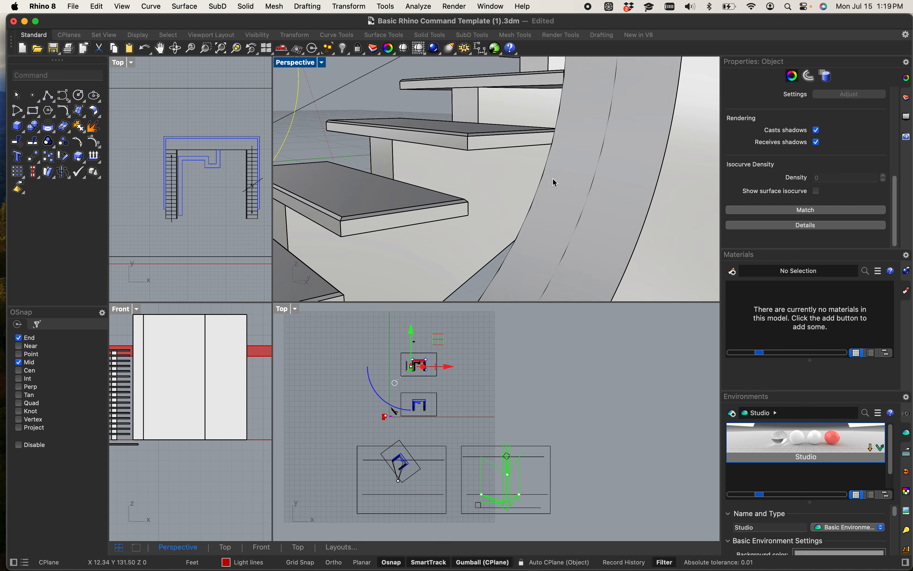
right_drag(540, 148, 532, 232)
scroll(563, 197, up, 10)
shift+right_drag(563, 198, 465, 200)
- Start ExtrudeSrf and select the wall-facing end faces of the lower stair's treads, leaving out the chamfer face
click(401, 195)
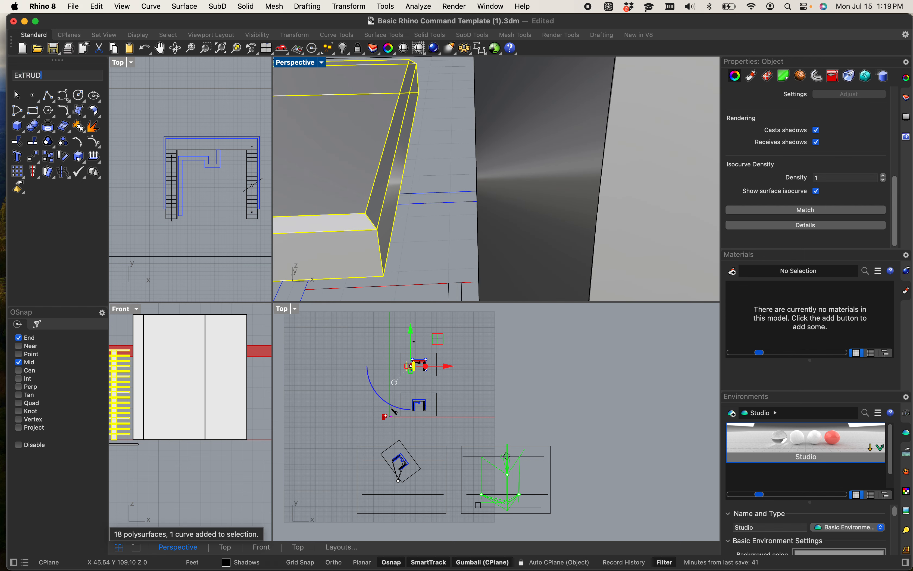
key(Down)
key(Down)
key(Down)
key(Down)
key(Down)
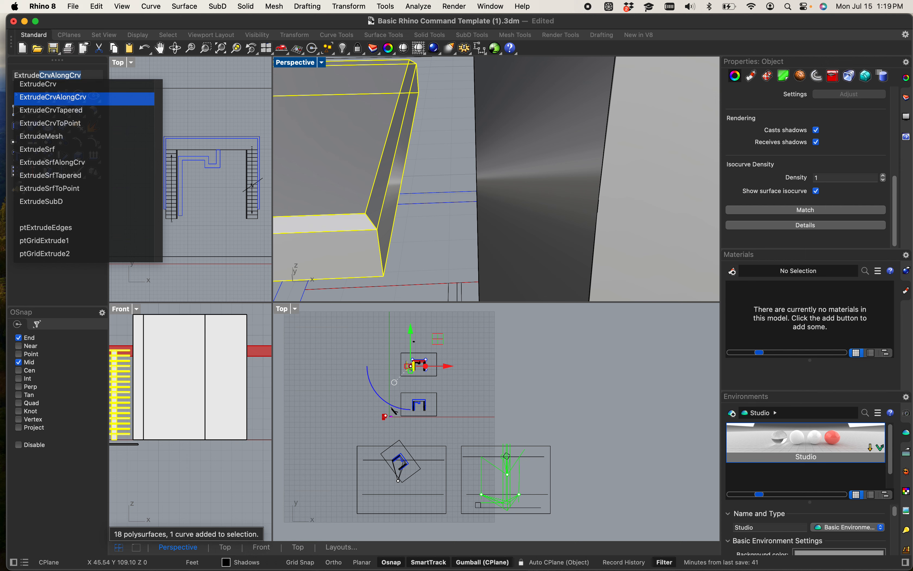
key(Return)
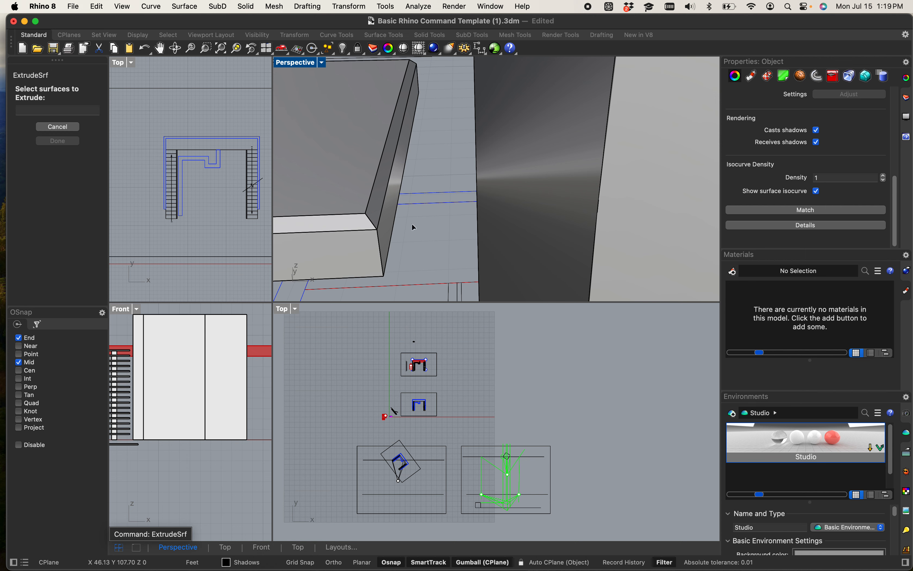
click(385, 226)
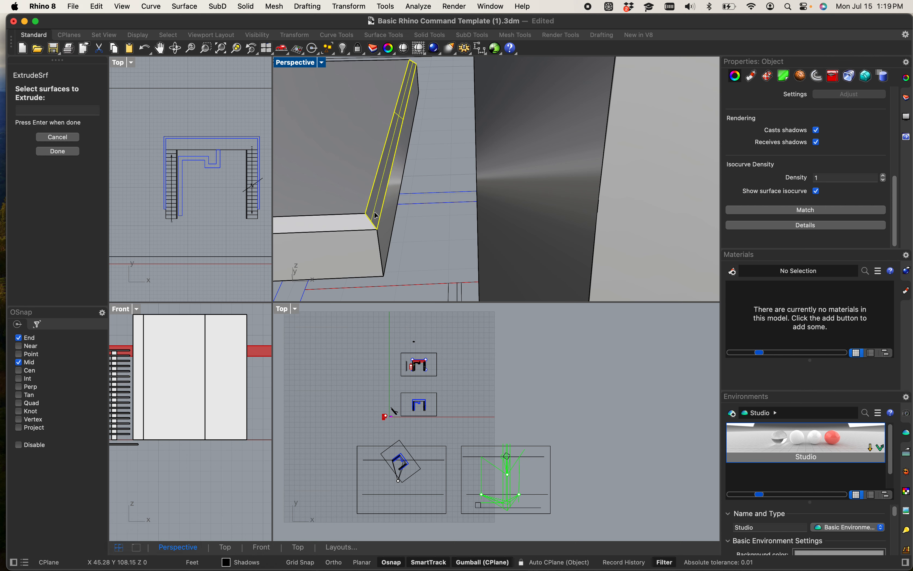
click(378, 211)
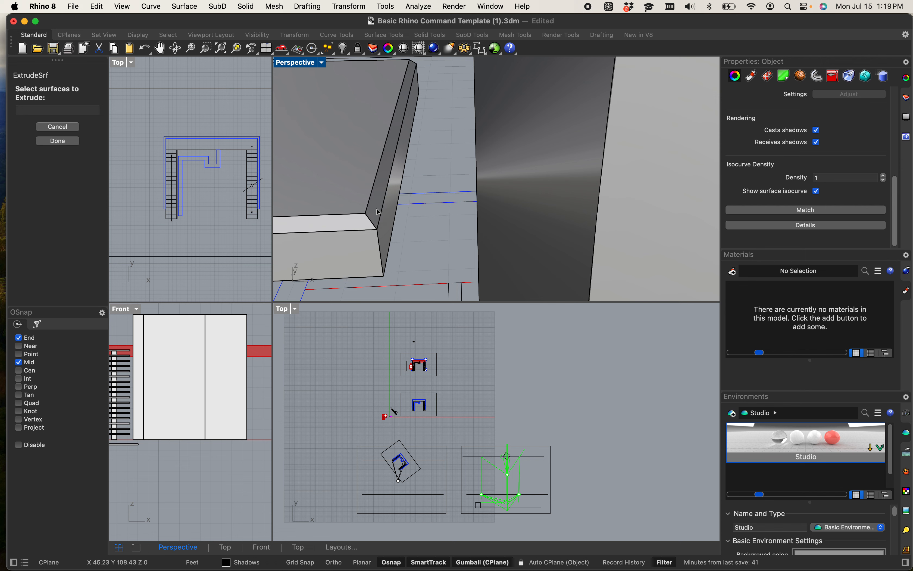
click(389, 225)
scroll(389, 226, down, 10)
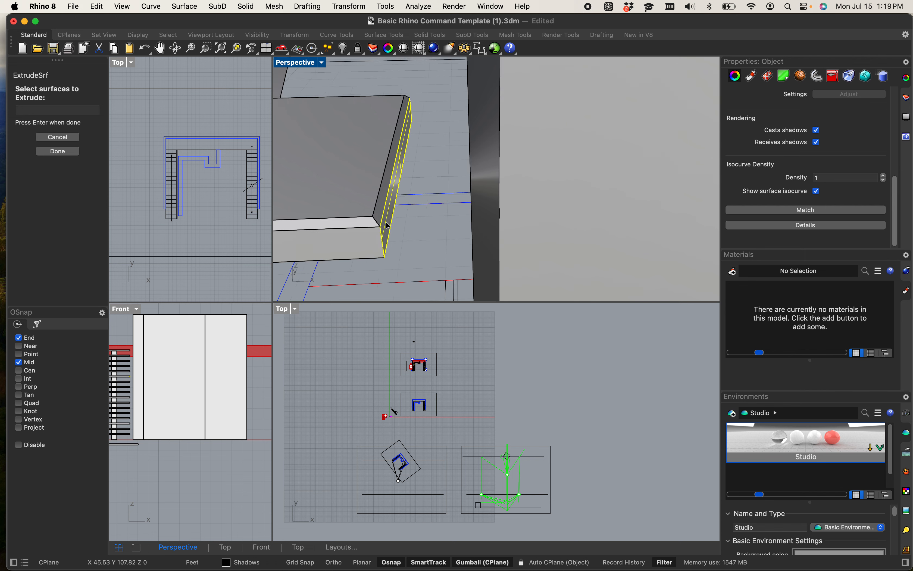
scroll(402, 148, up, 10)
click(401, 147)
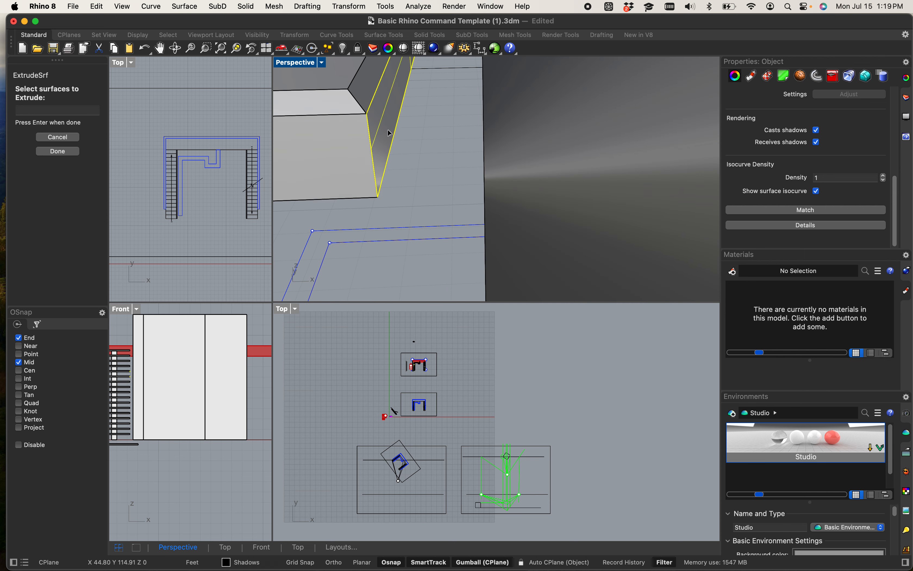
- Extrude the selected tread end faces 0.5 toward the wall
scroll(400, 136, up, 6)
right_drag(401, 205, 432, 122)
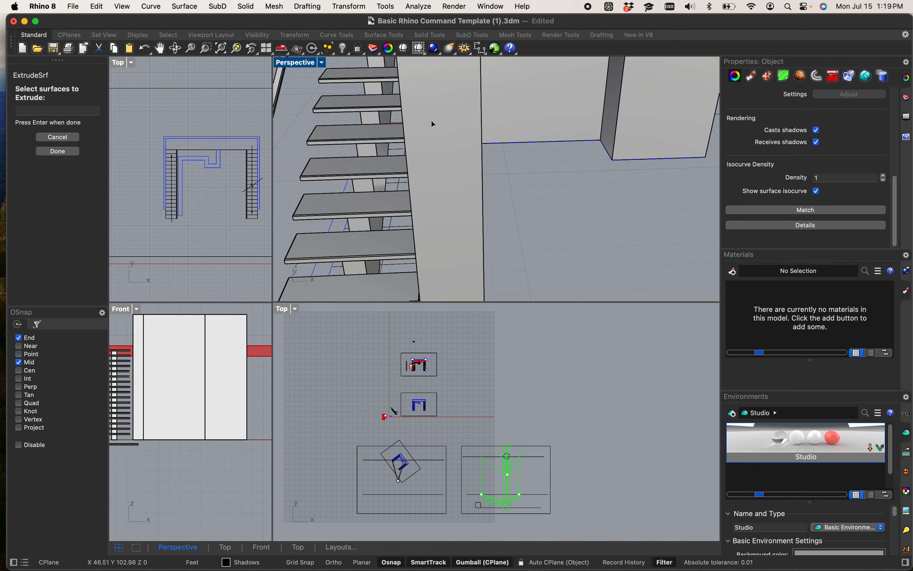
right_drag(411, 162, 439, 138)
scroll(425, 125, up, 2)
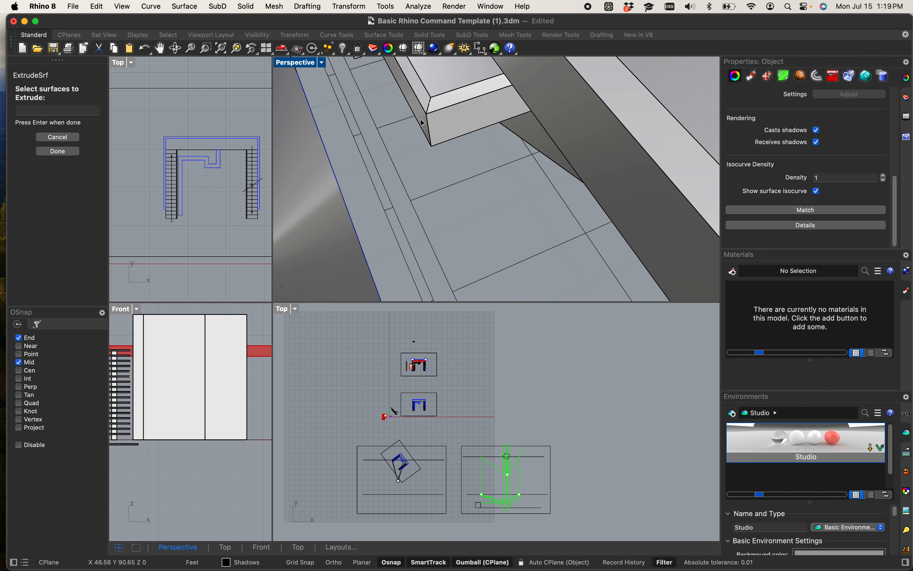
scroll(422, 123, down, 5)
key(Return)
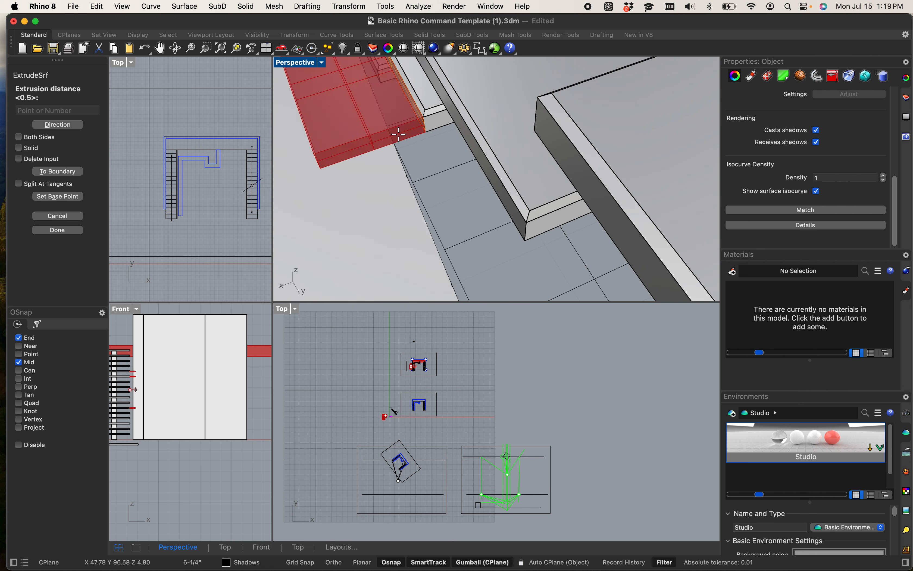
key(Return)
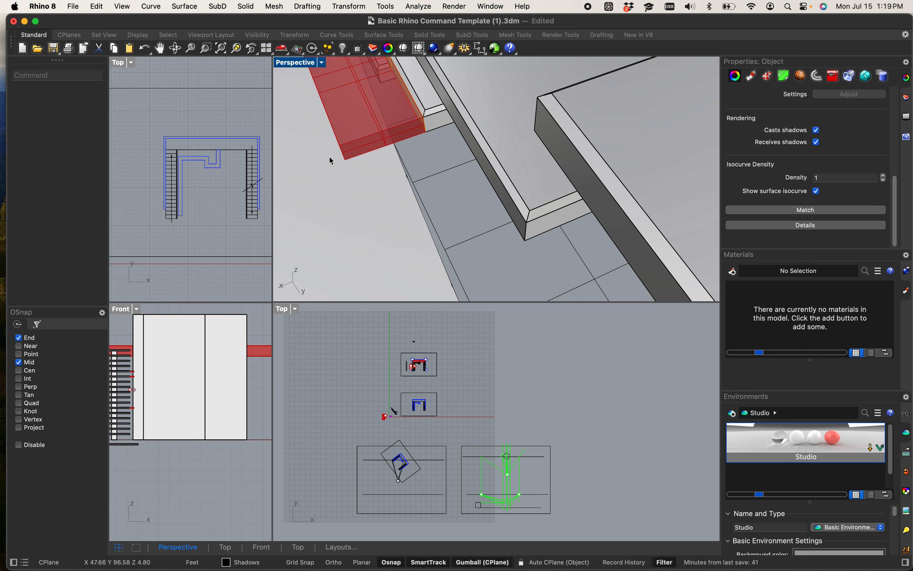
- Extrude the wall-facing end face of one lower-stair tread with ExtrudeSrf so it runs through the wall's circular opening to the far side
scroll(343, 165, down, 5)
scroll(342, 165, down, 5)
right_drag(337, 184, 375, 195)
scroll(414, 186, up, 5)
right_click(388, 182)
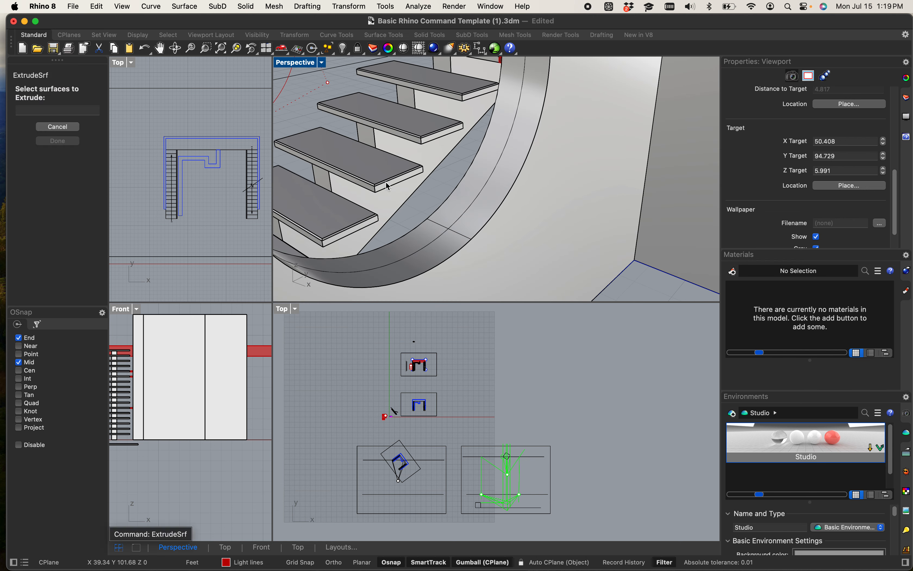
click(387, 182)
scroll(388, 182, up, 3)
click(457, 228)
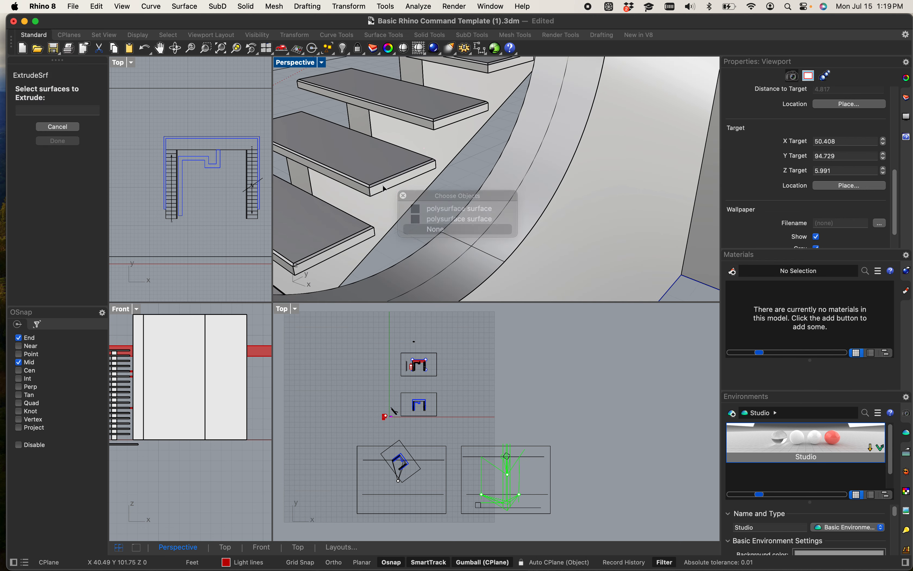
scroll(382, 189, up, 2)
click(384, 189)
right_click(384, 189)
scroll(384, 187, down, 3)
scroll(383, 187, down, 5)
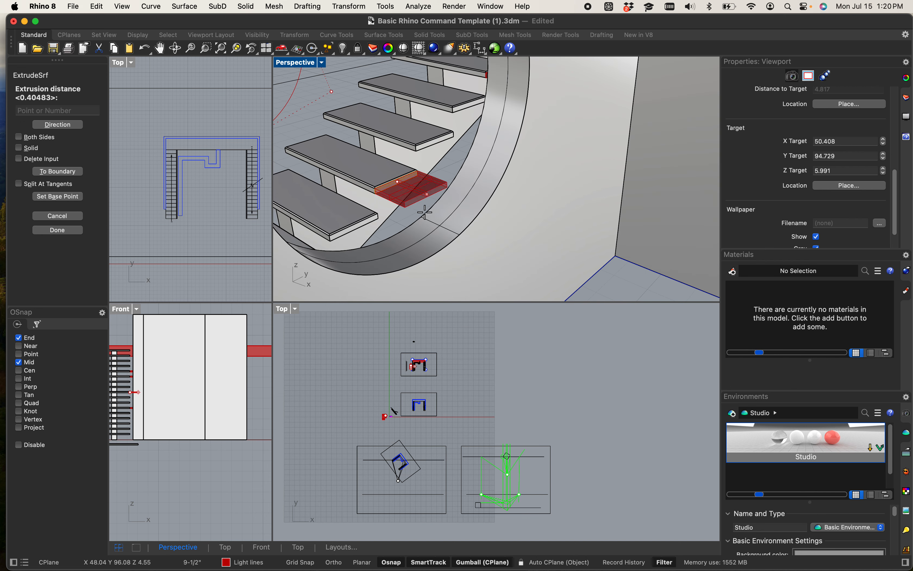
click(522, 249)
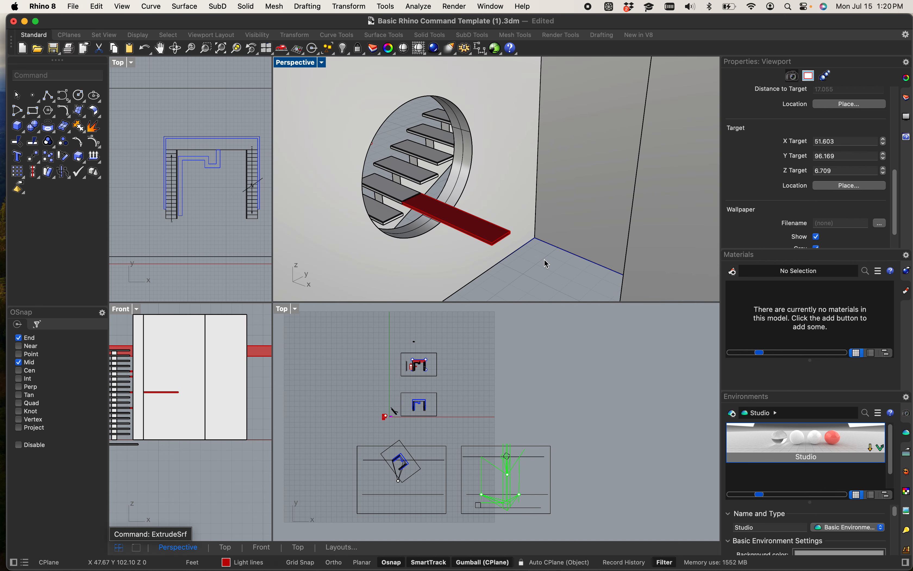
- Extrude the top face of the wall upward with ExtrudeSrf as a solid, making the wall volume much taller
scroll(545, 259, down, 6)
right_drag(400, 209, 463, 195)
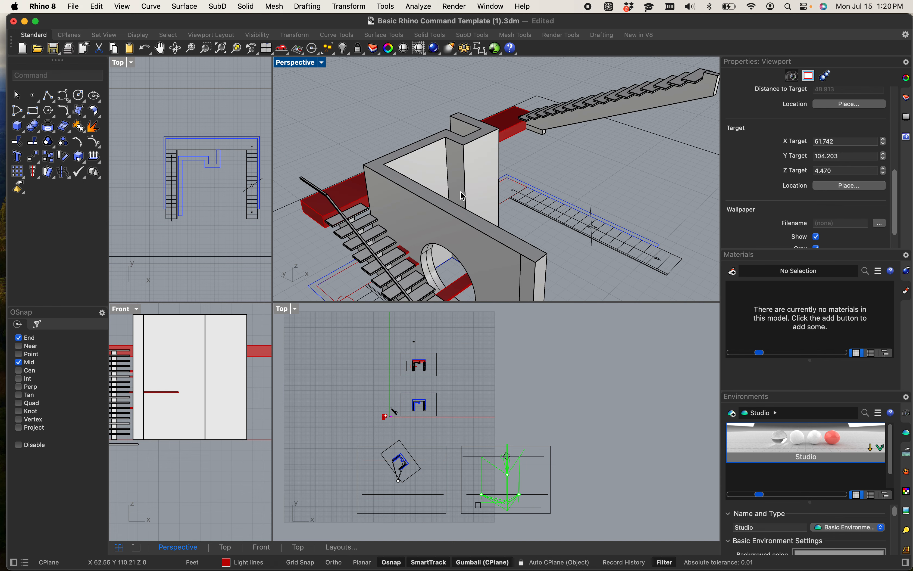
scroll(455, 177, up, 5)
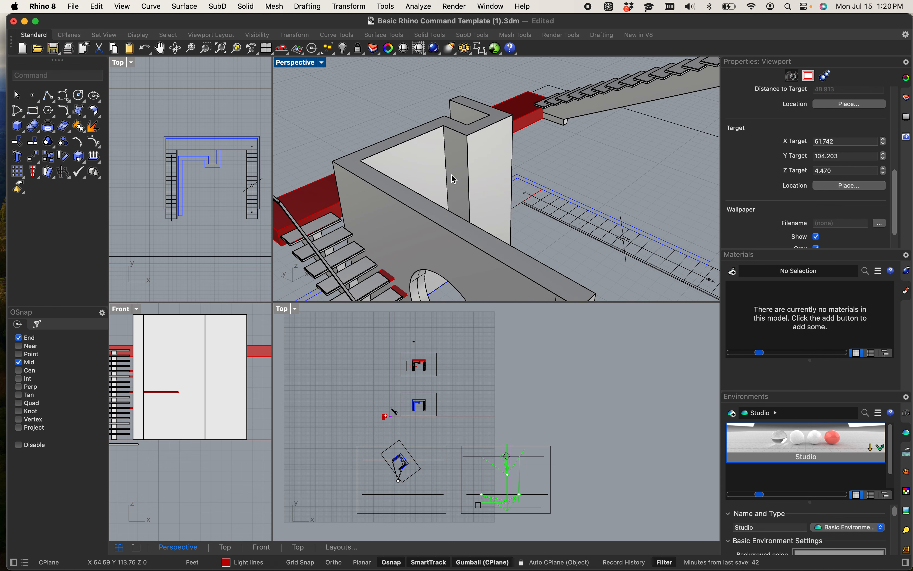
scroll(372, 211, down, 3)
click(373, 221)
text(ExTRUDES)
key(Return)
click(390, 222)
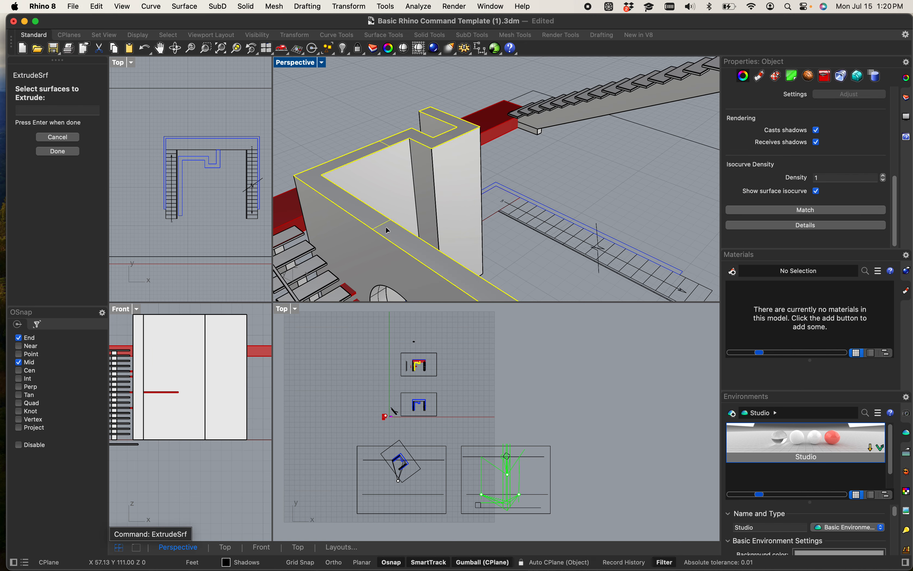
key(Return)
right_drag(387, 195, 385, 145)
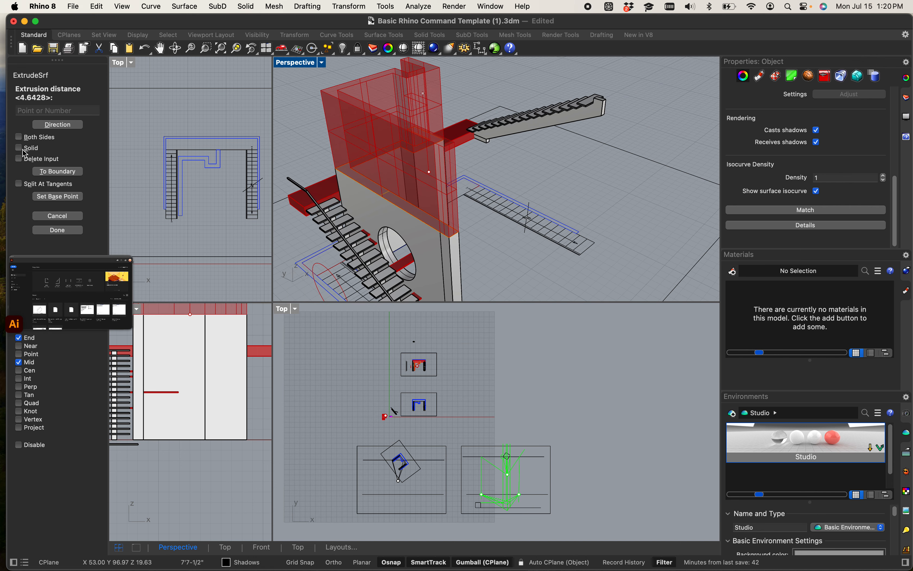
click(18, 148)
scroll(323, 101, down, 5)
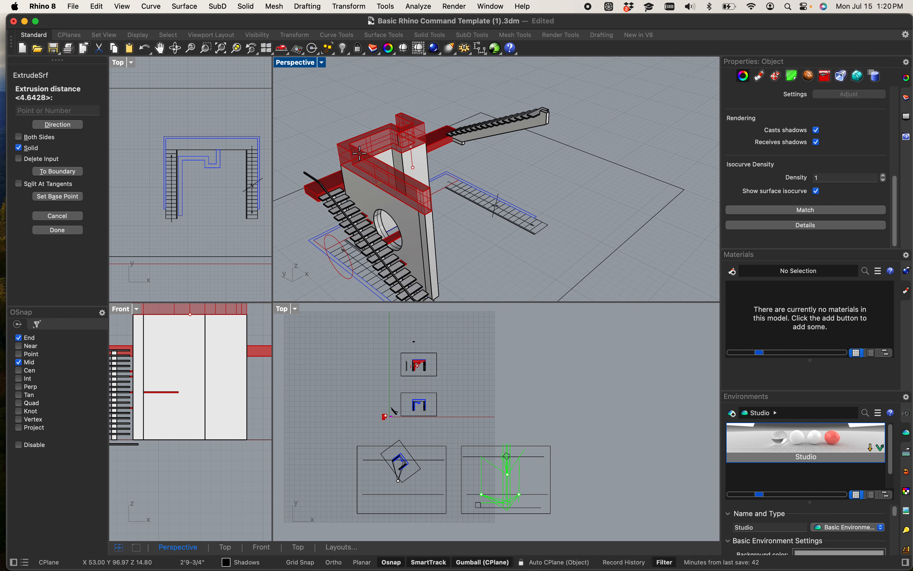
scroll(322, 100, up, 4)
click(322, 104)
- Maximize the Perspective viewport and examine the heightened wall and both stairs from several sides
shift+right_drag(416, 195, 375, 160)
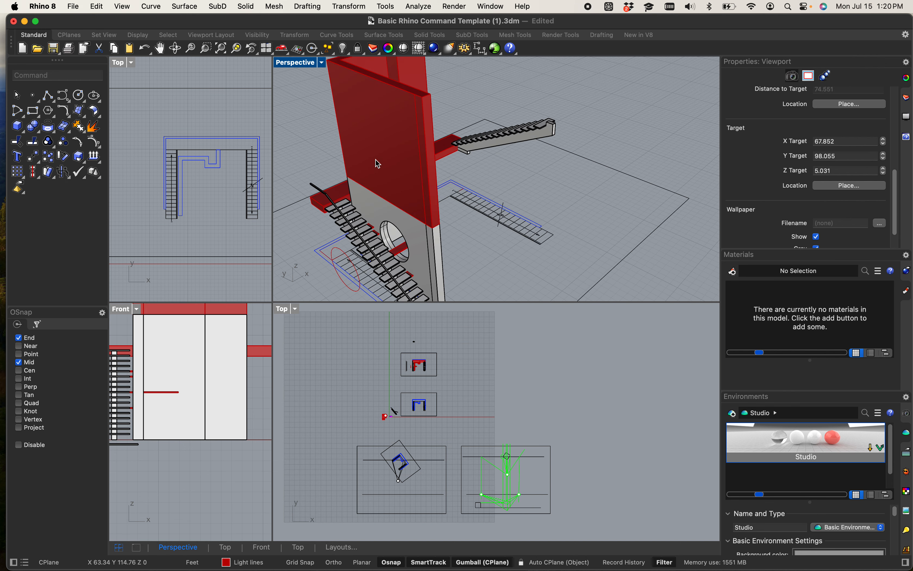
double_click(298, 62)
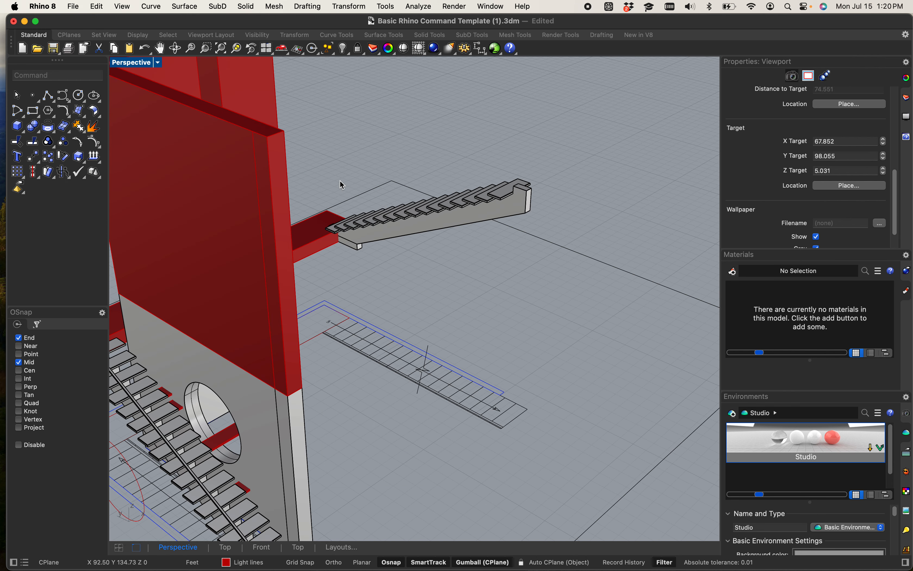
scroll(340, 179, down, 5)
right_drag(336, 219, 376, 260)
scroll(321, 243, up, 4)
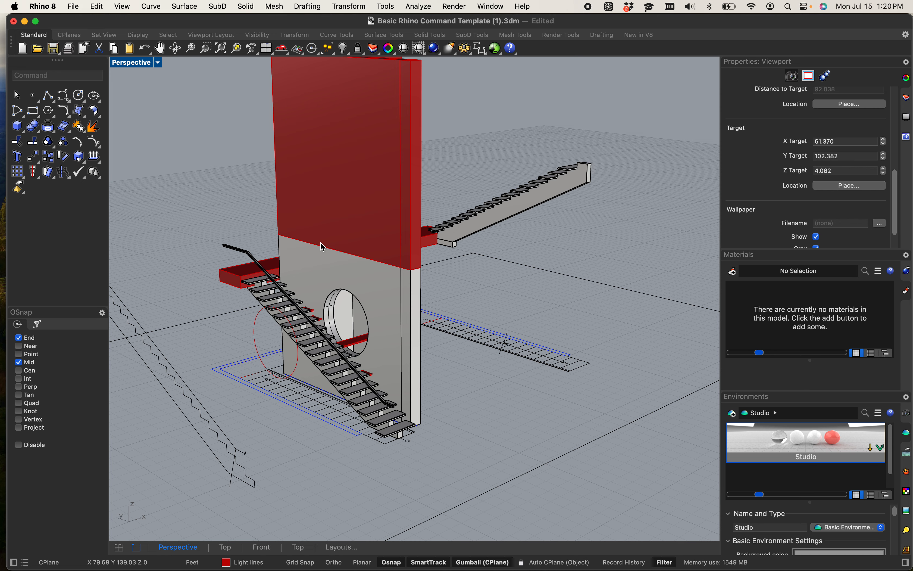
scroll(313, 206, up, 6)
scroll(313, 208, down, 6)
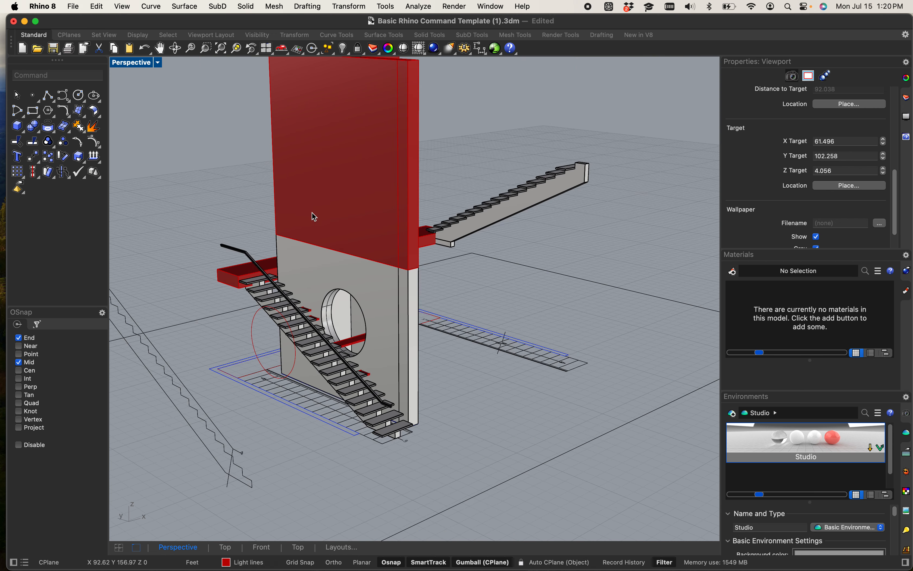
right_drag(316, 214, 436, 290)
click(126, 66)
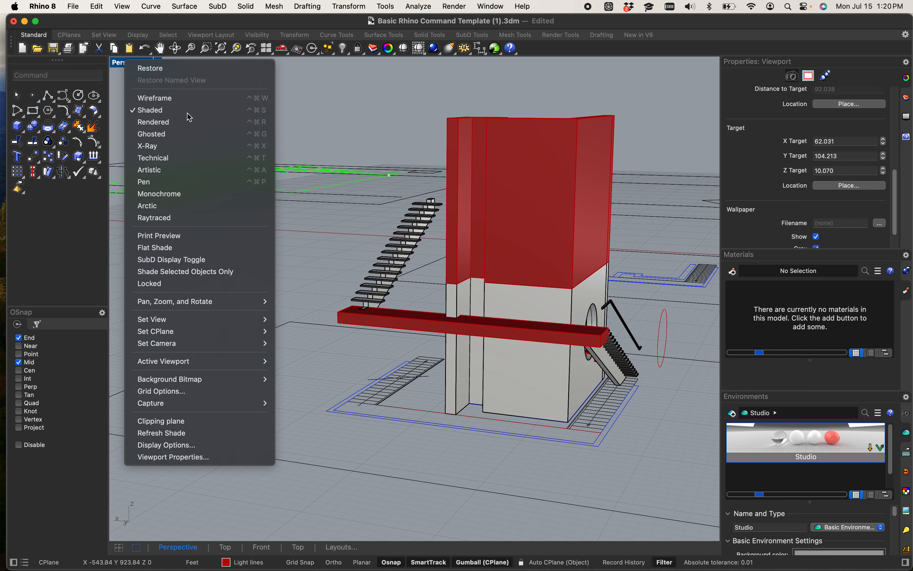
click(529, 252)
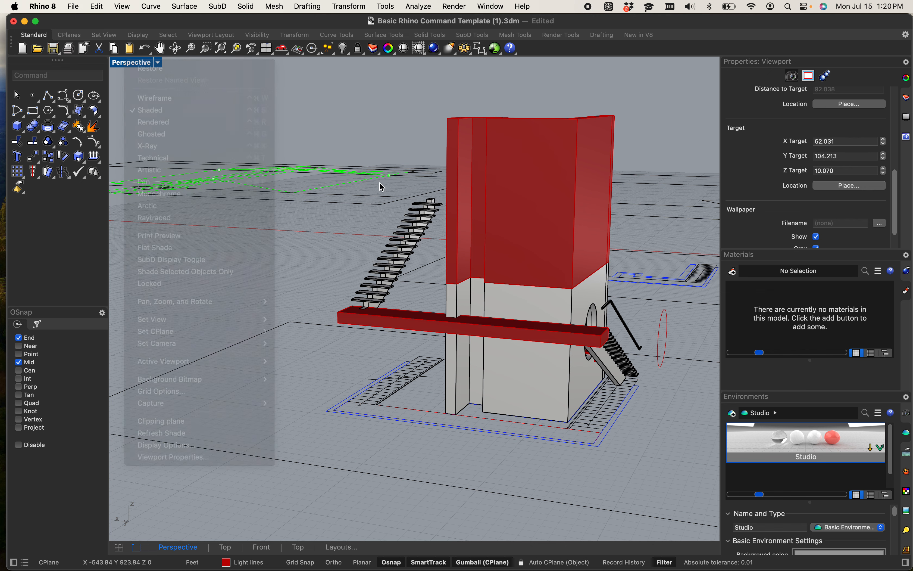
- Join the upper wall extrusion and the original wall into one solid with BooleanUnion, and clear the selection
click(503, 239)
scroll(527, 300, up, 3)
shift+click(527, 300)
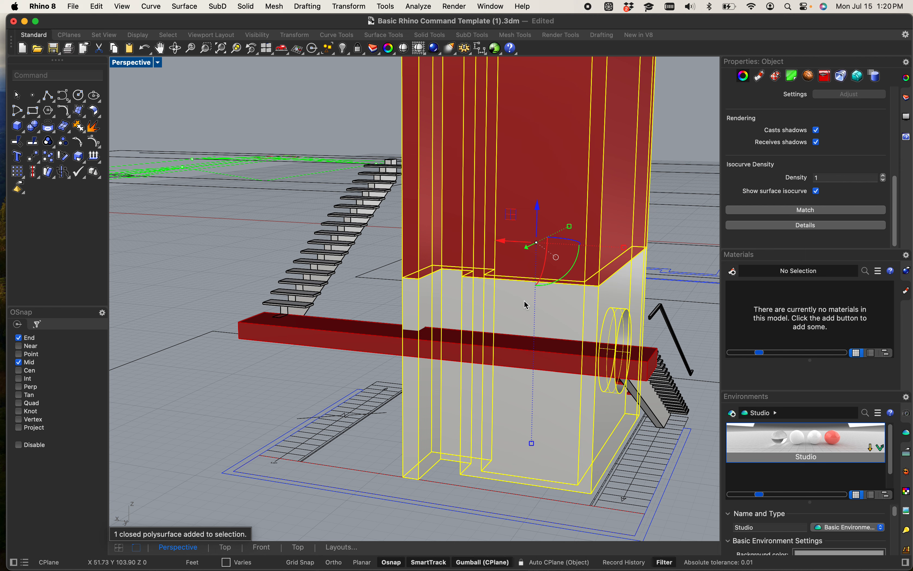
text(BooleanUnion)
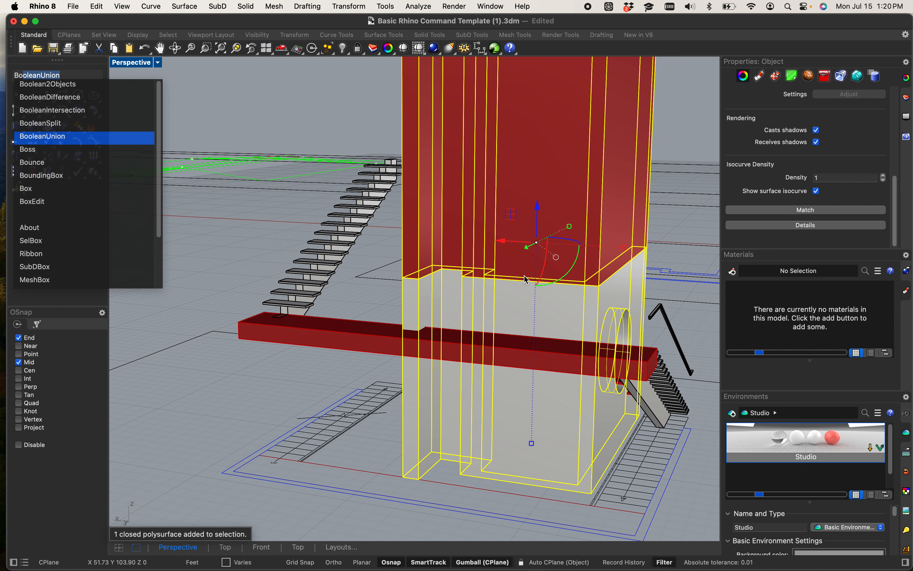
key(Return)
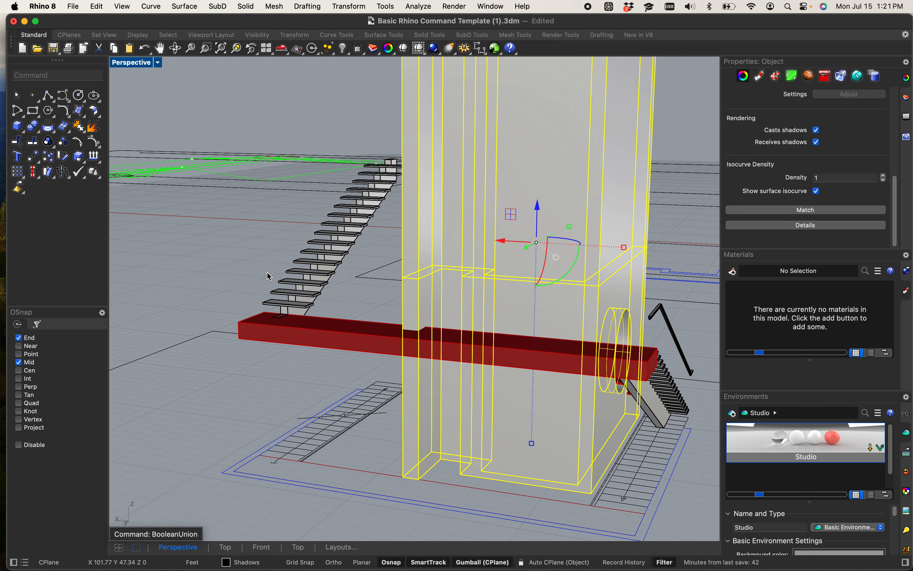
click(267, 272)
- Display the Perspective viewport in Rendered mode and examine the lower stair, its extended treads and the circular opening
right_drag(331, 331, 274, 343)
scroll(316, 356, up, 10)
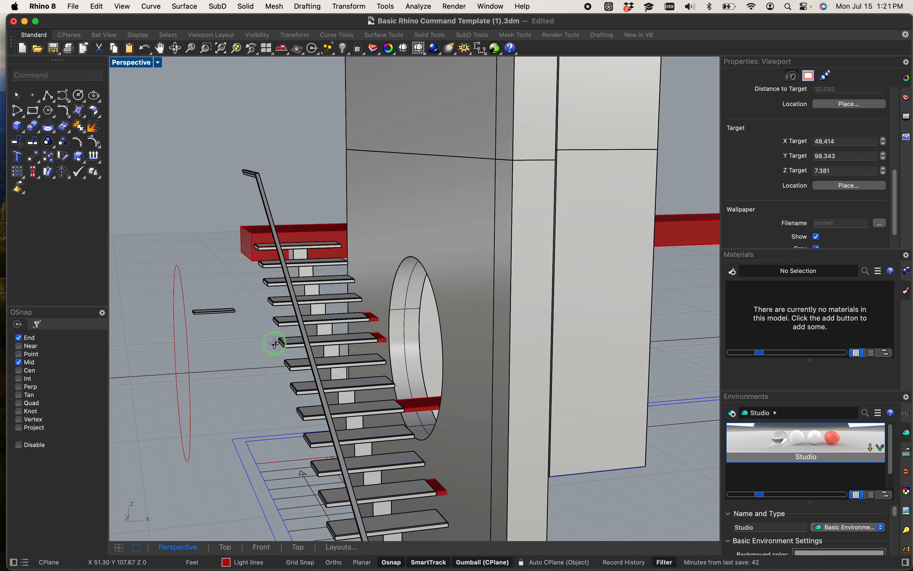
click(140, 66)
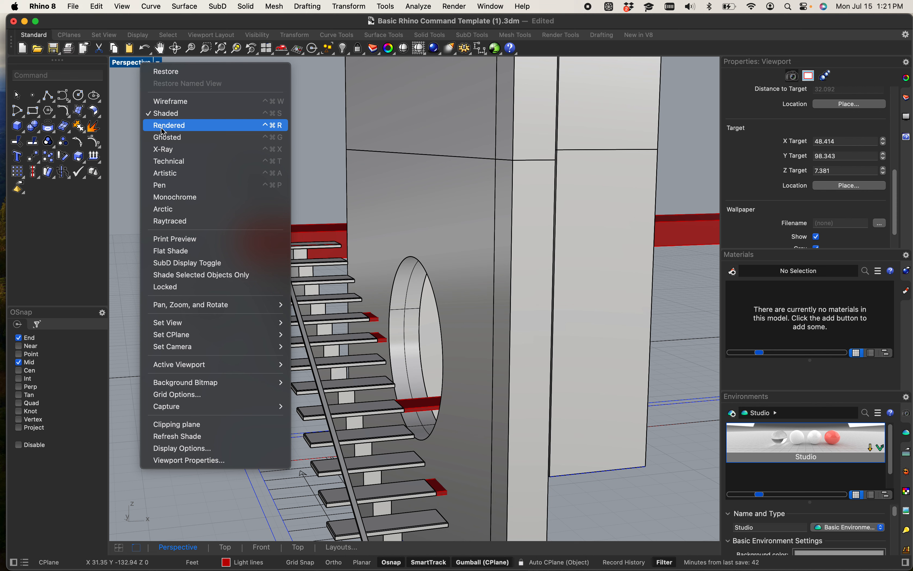
click(170, 125)
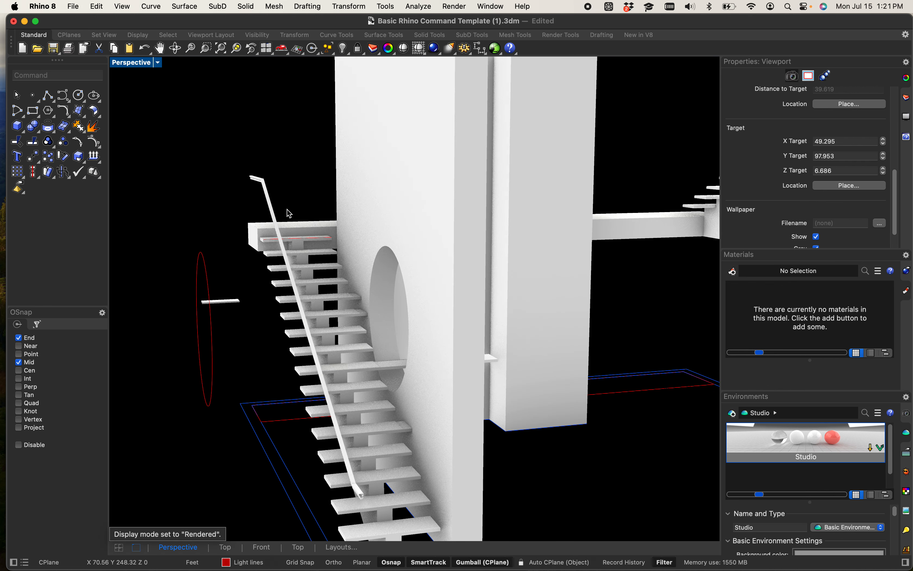
scroll(287, 209, down, 5)
shift+right_drag(301, 253, 334, 308)
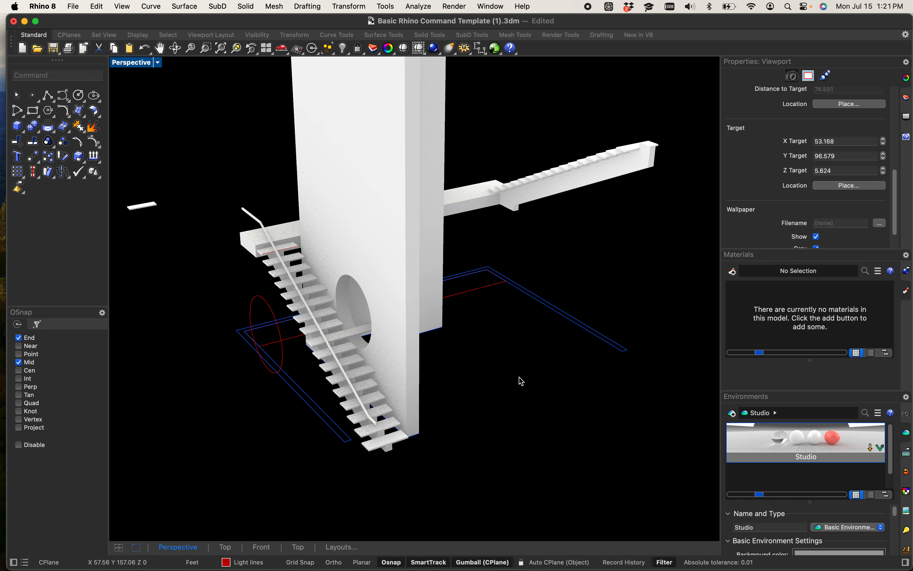
scroll(276, 267, up, 10)
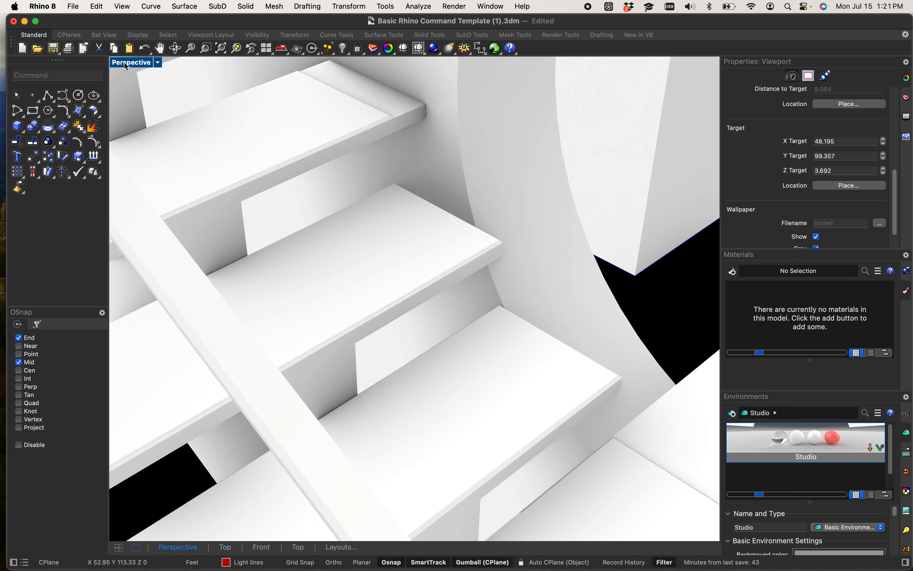
- Return the Perspective viewport to Shaded mode and examine the stairs, landing and wall opening from both sides of the model
click(127, 66)
click(144, 108)
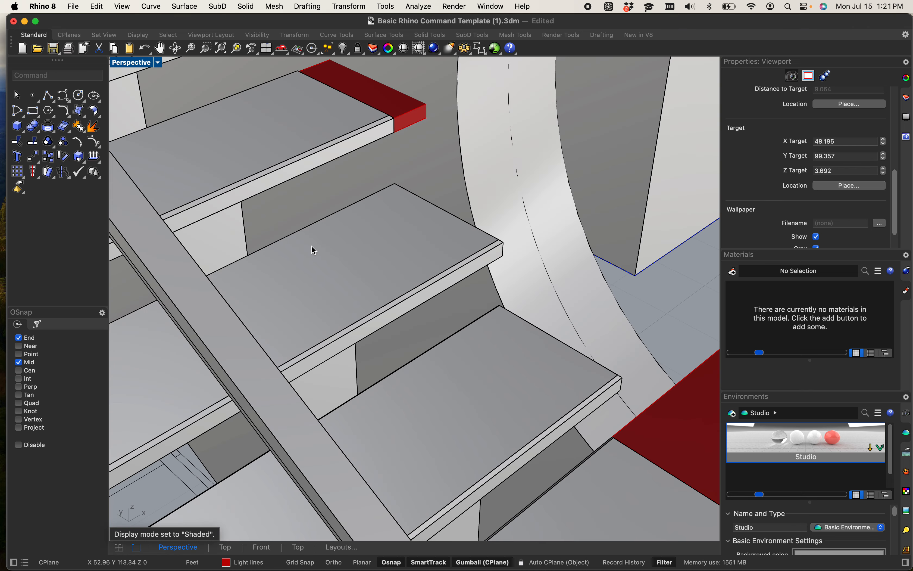
scroll(313, 250, down, 6)
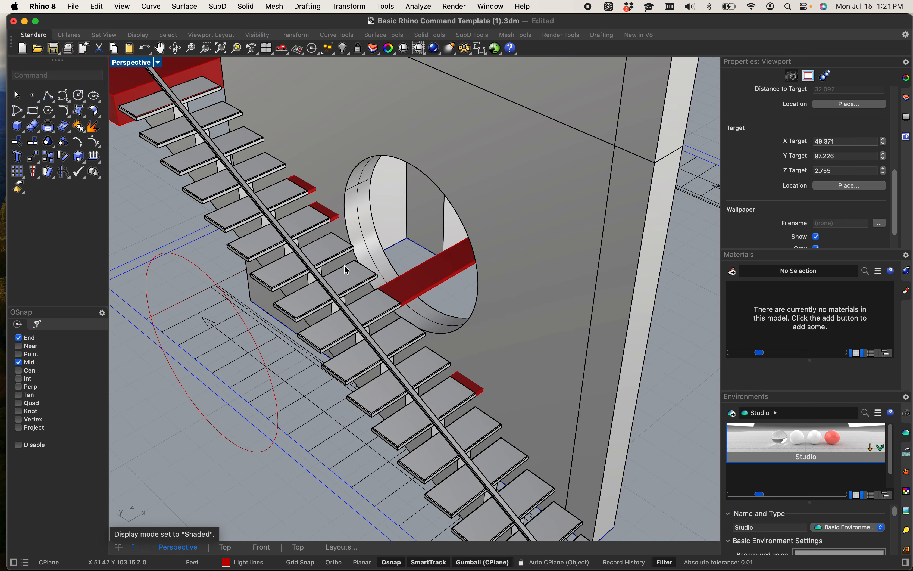
scroll(345, 265, down, 2)
shift+right_drag(388, 266, 350, 275)
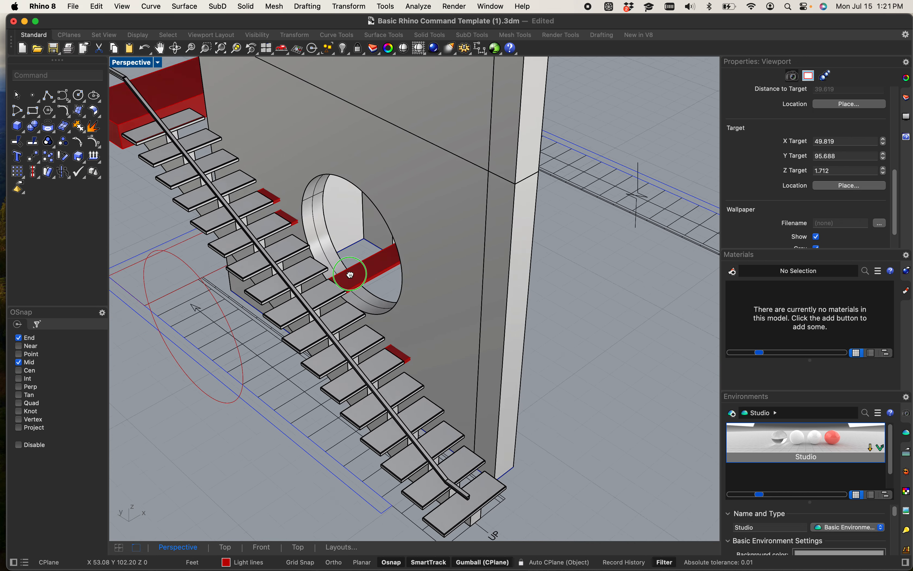
scroll(440, 338, down, 6)
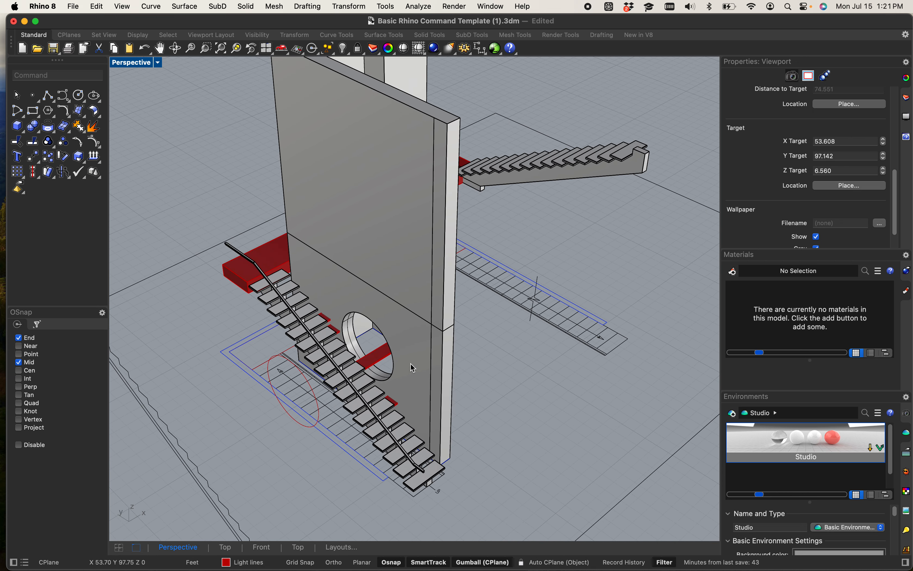
right_drag(410, 364, 304, 350)
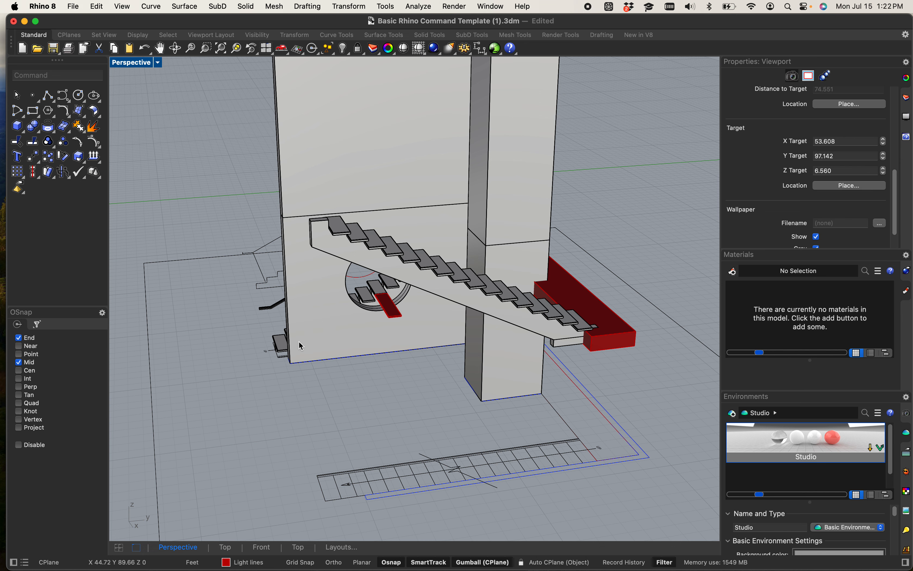
scroll(322, 267, down, 5)
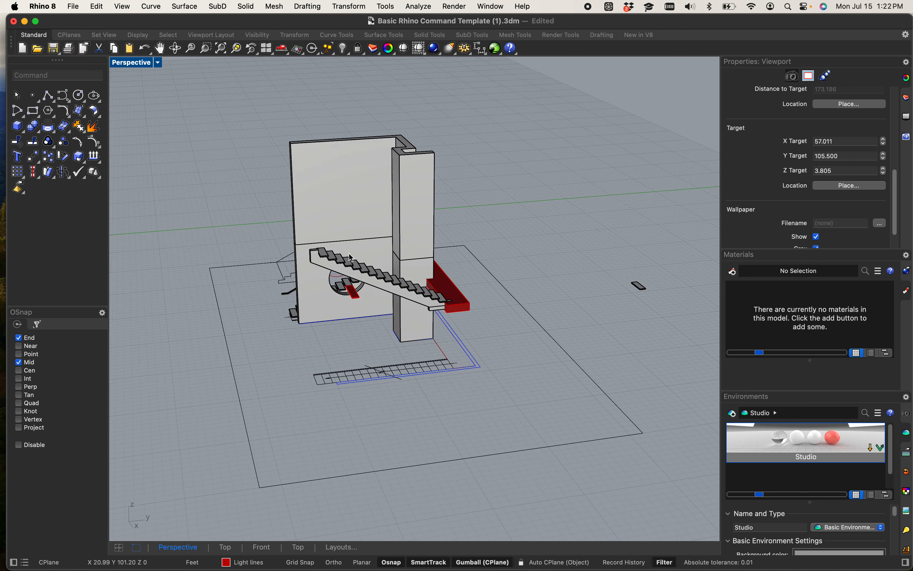
scroll(349, 253, up, 2)
scroll(445, 313, up, 2)
right_drag(449, 279, 413, 276)
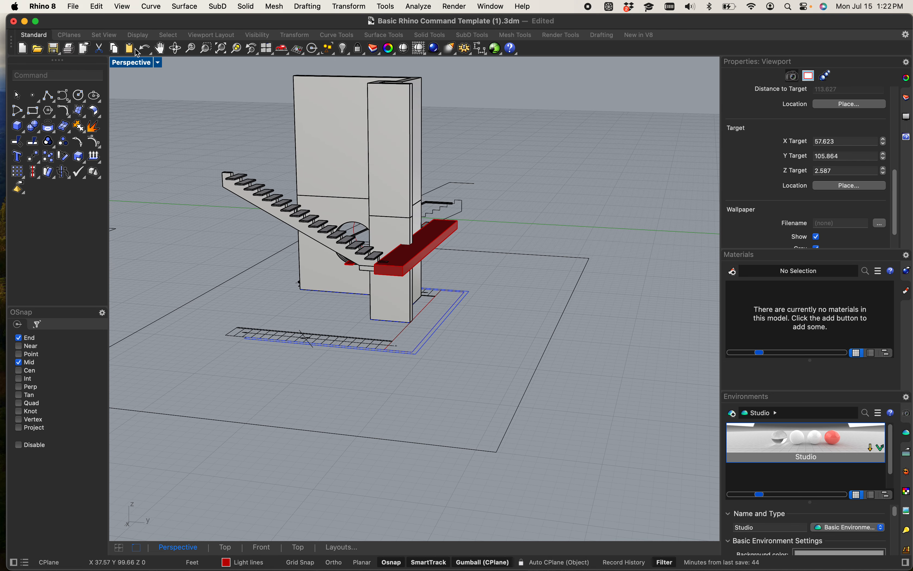
- Restore the four-viewport layout and show the Perspective view's camera object with the Camera command
double_click(133, 63)
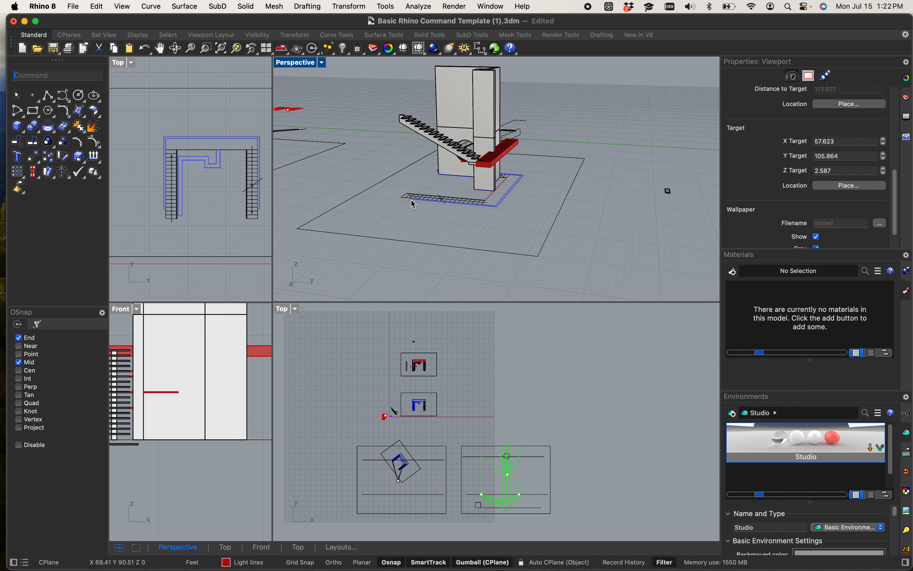
scroll(408, 161, down, 5)
scroll(438, 115, up, 6)
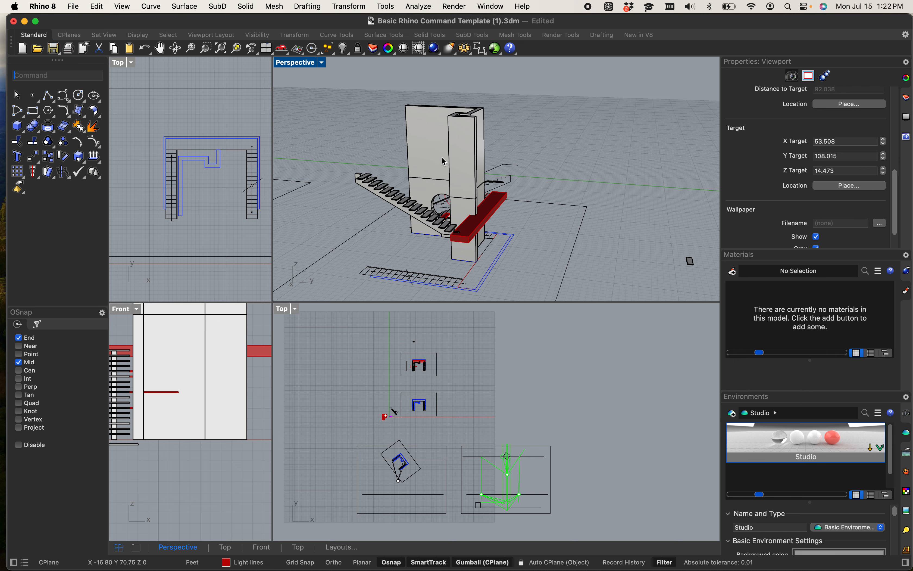
scroll(405, 142, down, 5)
scroll(406, 141, up, 3)
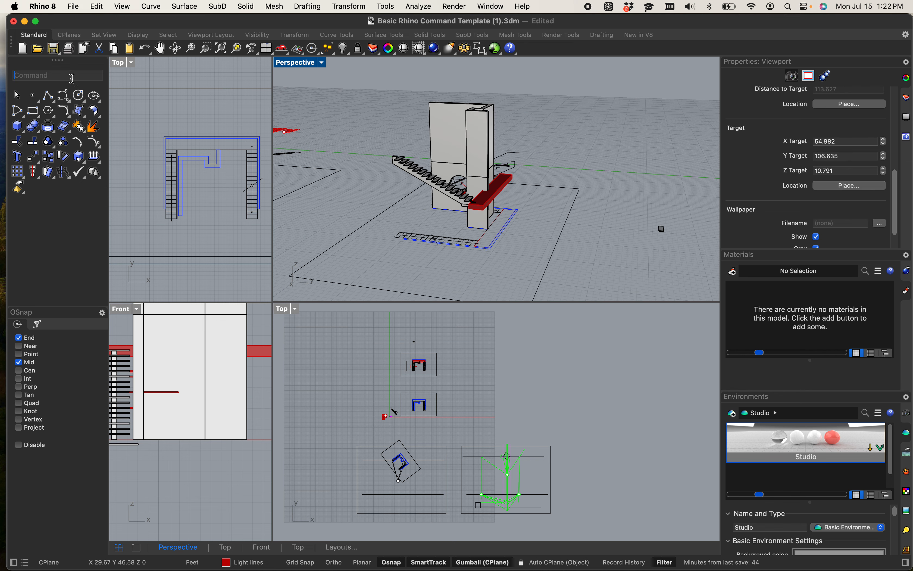
text(Camera)
key(Return)
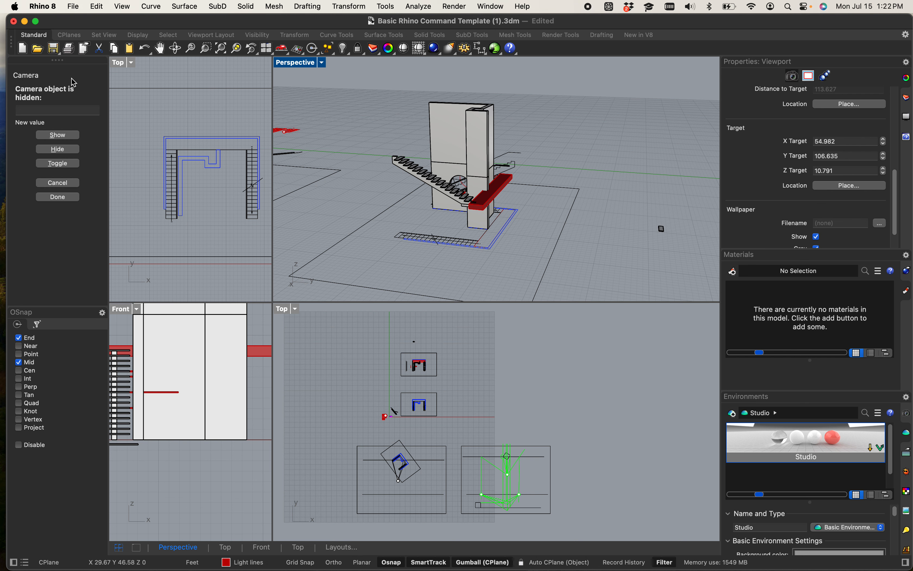
click(60, 140)
scroll(391, 366, up, 8)
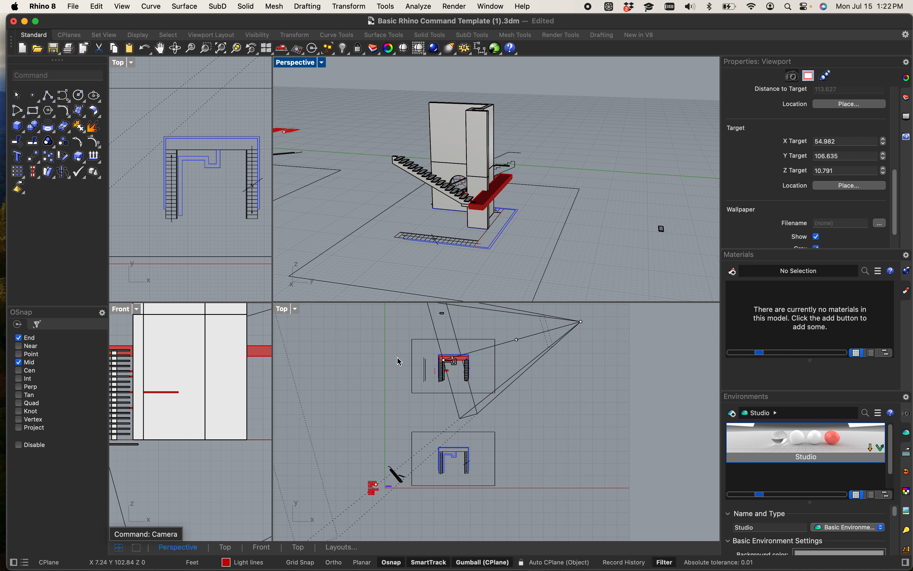
- Reposition the Perspective camera's location point in the Top viewport so the camera faces the stair side of the wall
right_drag(444, 359, 423, 395)
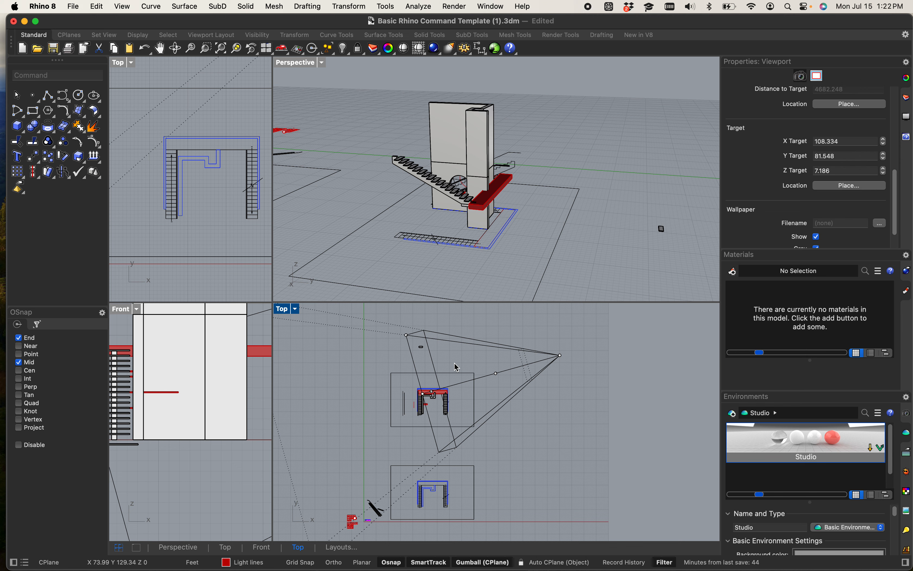
scroll(549, 352, up, 2)
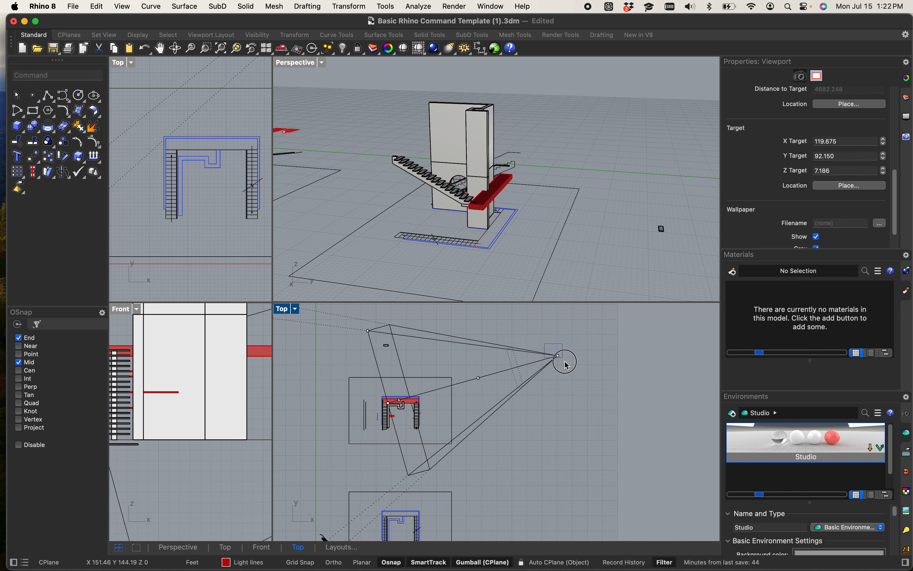
click(558, 356)
drag(567, 326, 552, 566)
drag(553, 316, 545, 389)
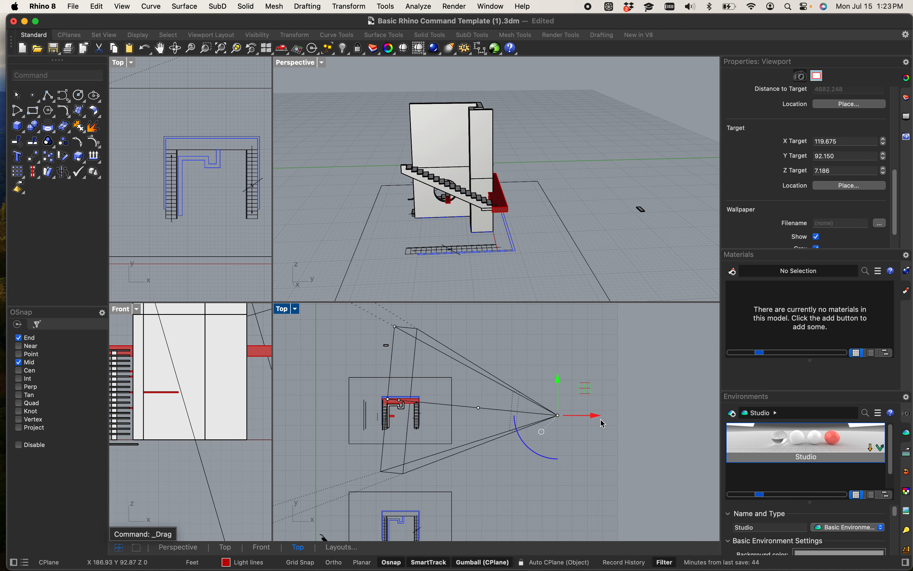
drag(600, 419, 548, 442)
- Narrow and re-widen the Perspective camera's field of view by moving its frustum corner point in the Top viewport
scroll(382, 356, up, 4)
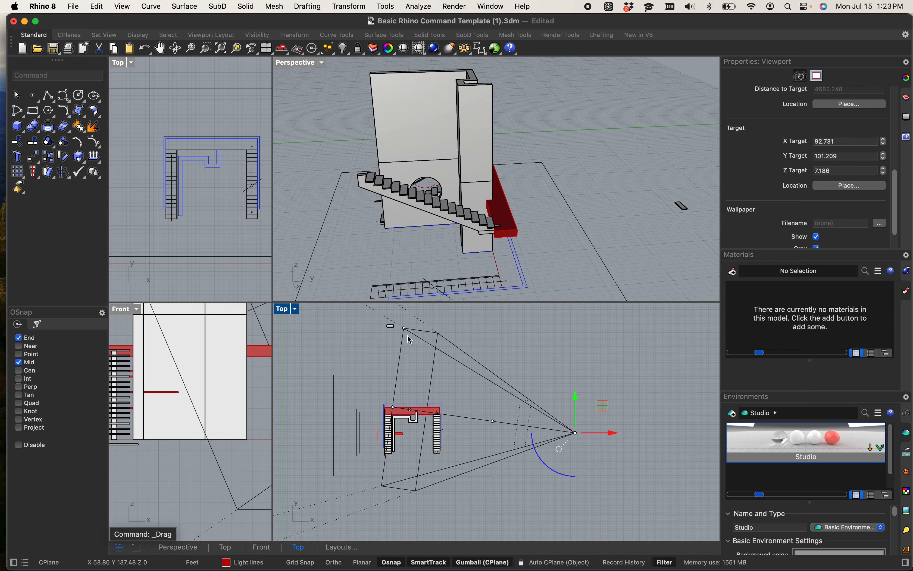
click(402, 326)
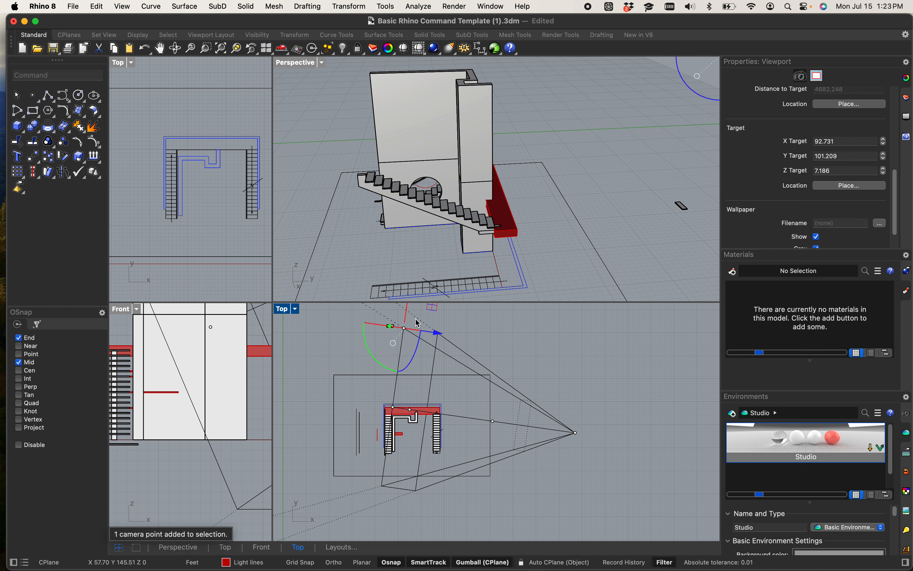
mouse_move(404, 328)
mouse_down()
mouse_move(403, 382)
mouse_move(406, 344)
mouse_up()
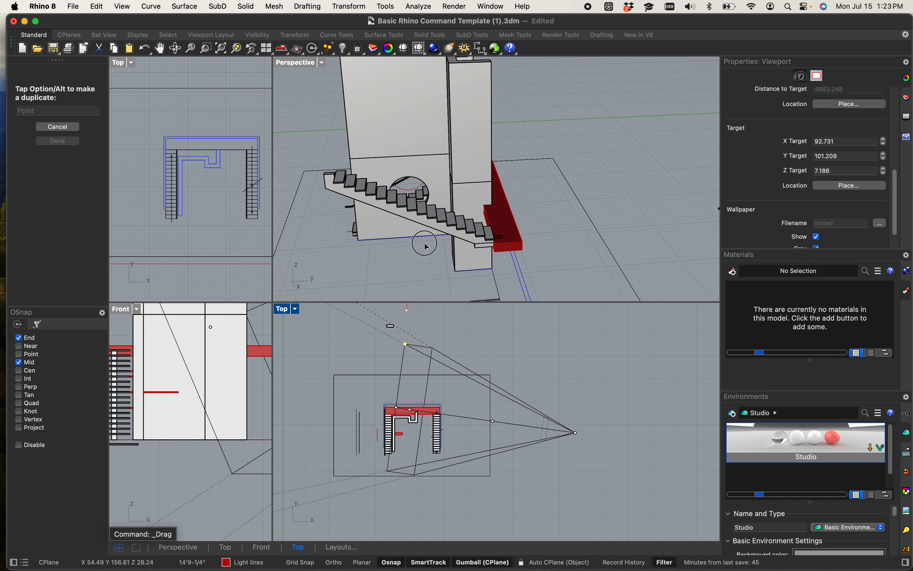
drag(425, 246, 512, 356)
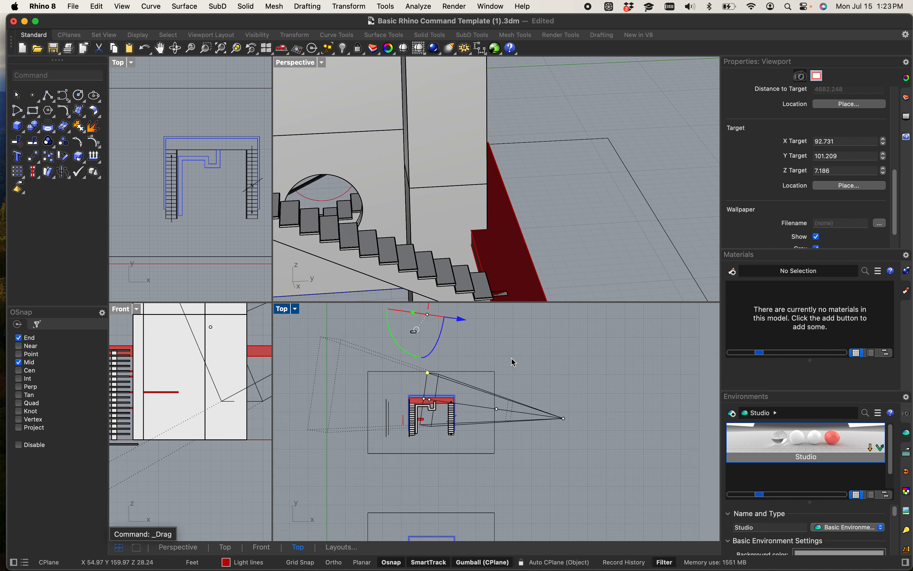
scroll(512, 356, down, 5)
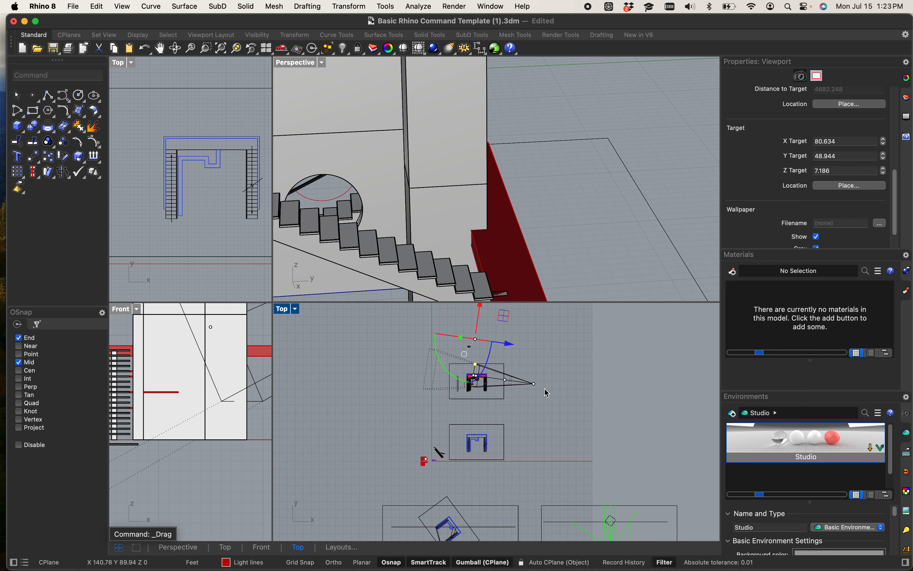
click(559, 392)
right_drag(558, 399, 557, 446)
drag(469, 403, 493, 407)
drag(446, 448, 445, 384)
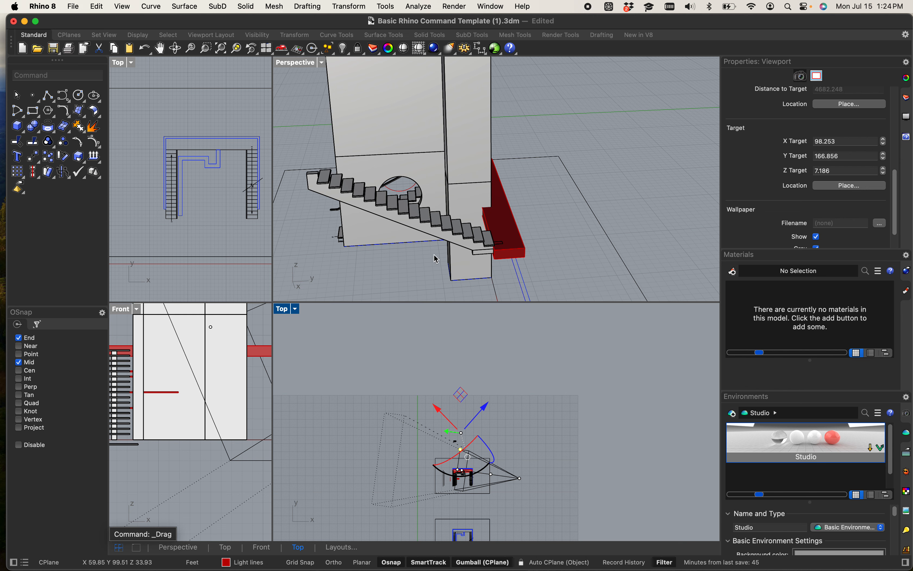
scroll(459, 192, down, 5)
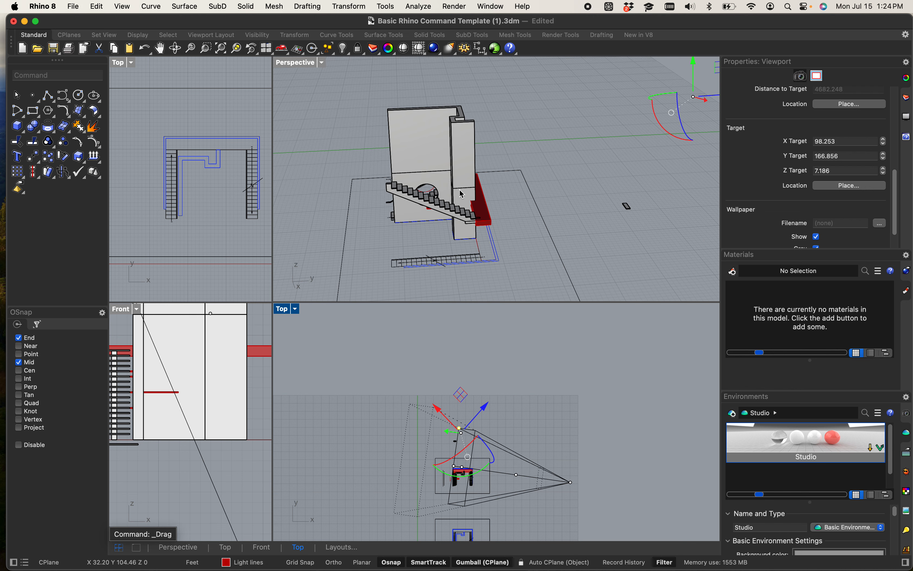
- Examine the model in the Perspective viewport from the landing side and from the side with the round opening and lower stair
shift+right_drag(464, 207, 422, 189)
scroll(425, 190, up, 3)
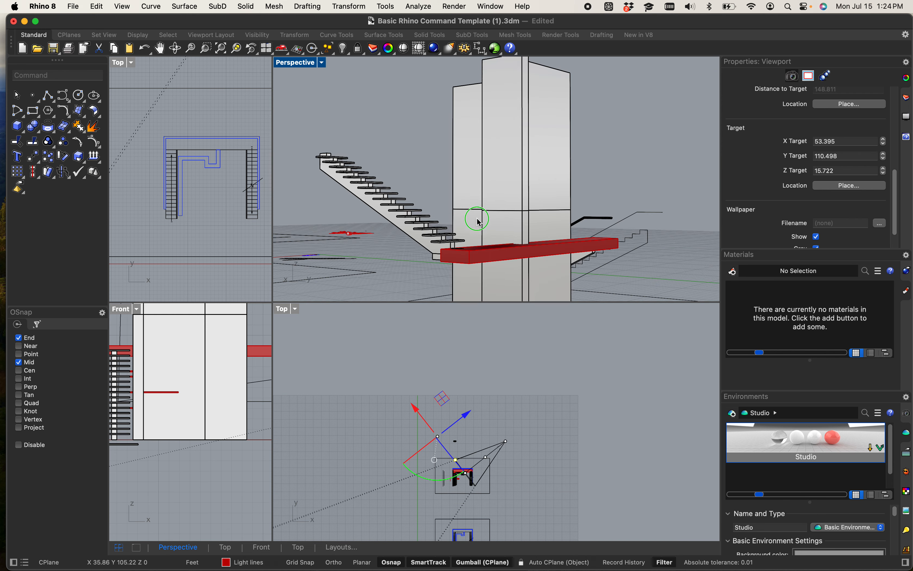
shift+right_drag(480, 222, 657, 201)
scroll(492, 164, down, 2)
scroll(655, 206, down, 5)
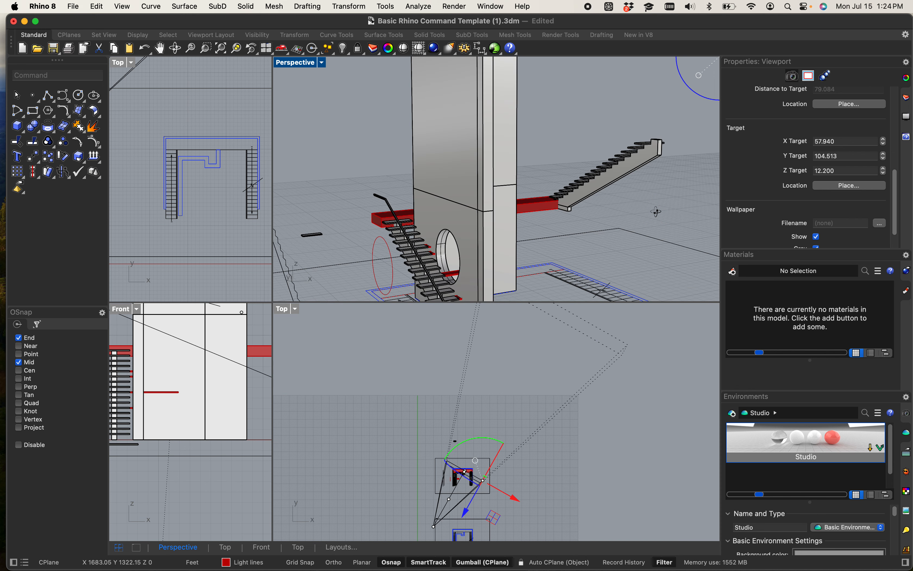
shift+right_drag(605, 228, 552, 212)
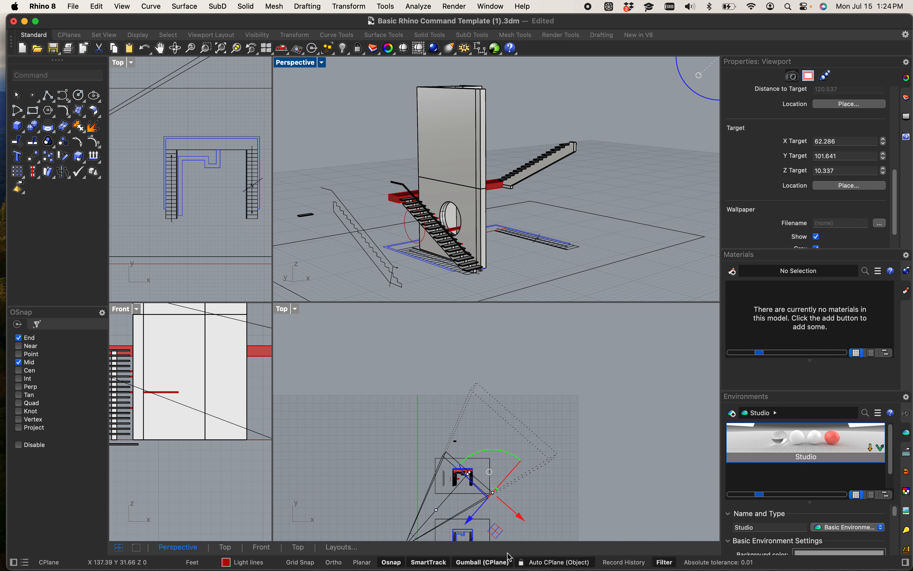
- Tighten the Perspective camera's framing slightly by moving its frustum corner point inward in the Top viewport
scroll(487, 490, up, 10)
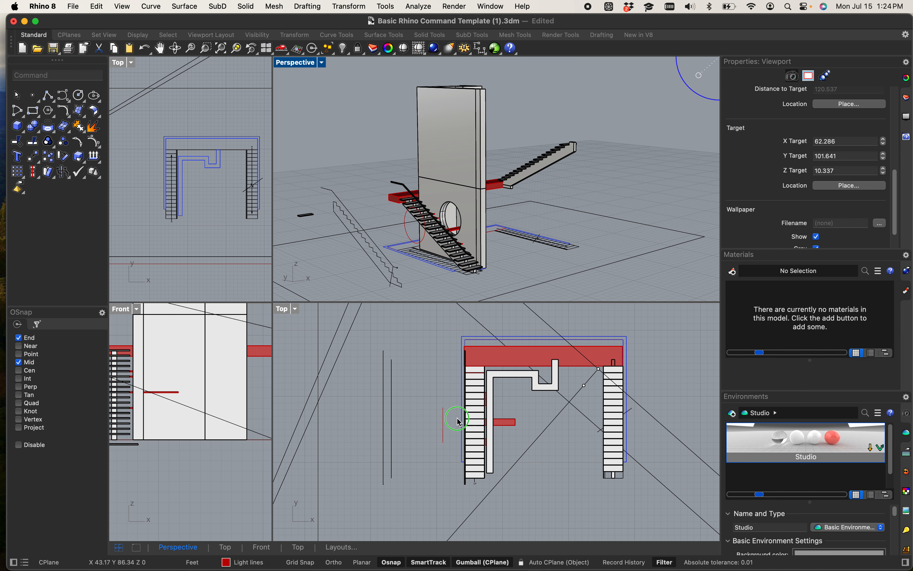
right_drag(457, 418, 454, 408)
scroll(453, 406, down, 2)
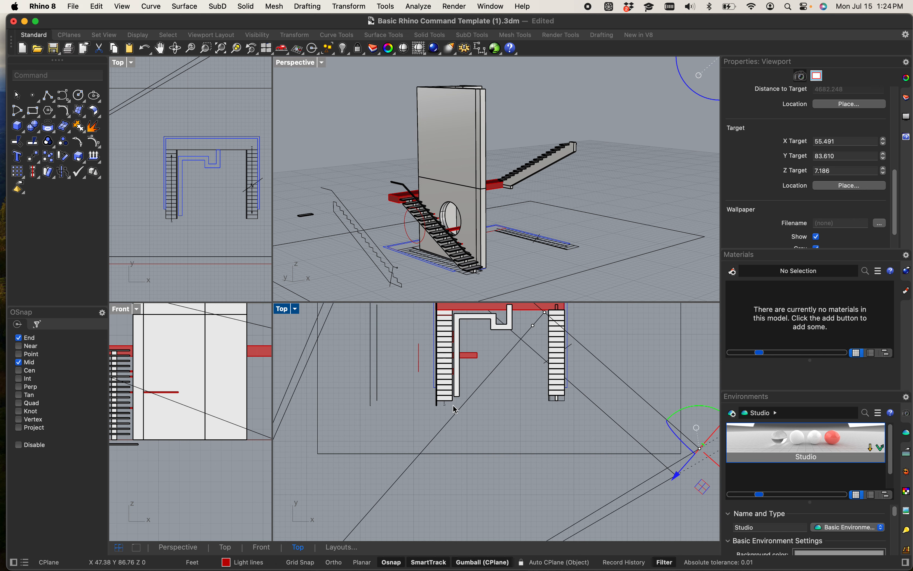
scroll(457, 410, down, 5)
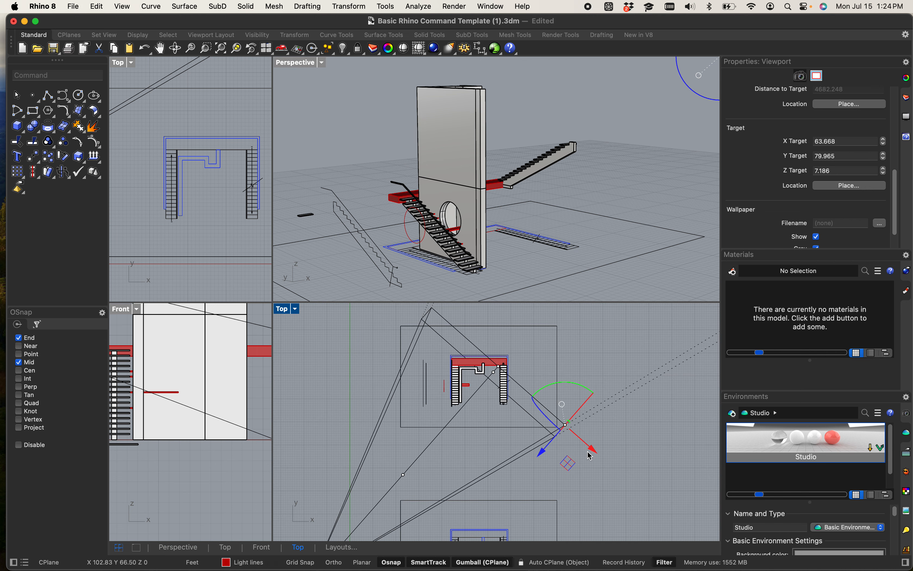
drag(591, 450, 552, 414)
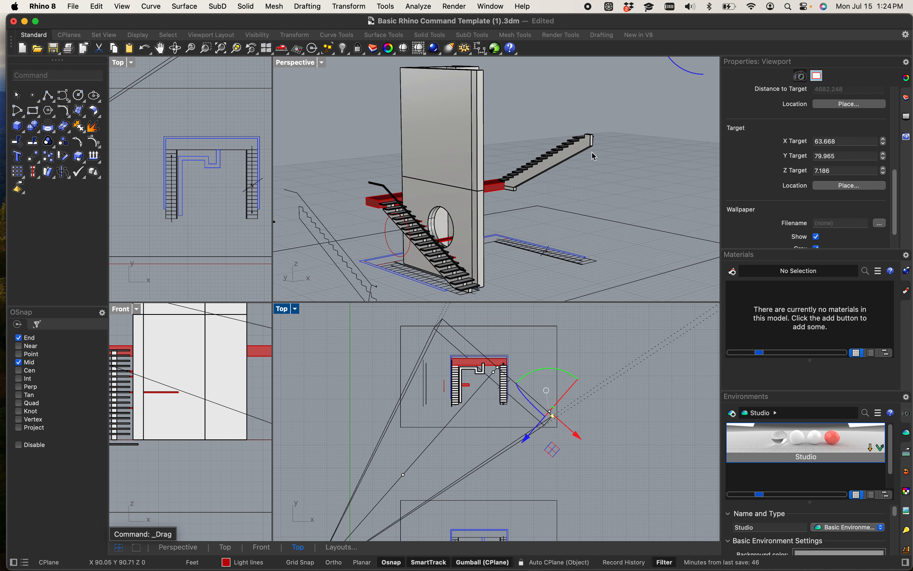
- Select the camera's middle point and its location point in the Top viewport to identify the camera's handles
click(302, 70)
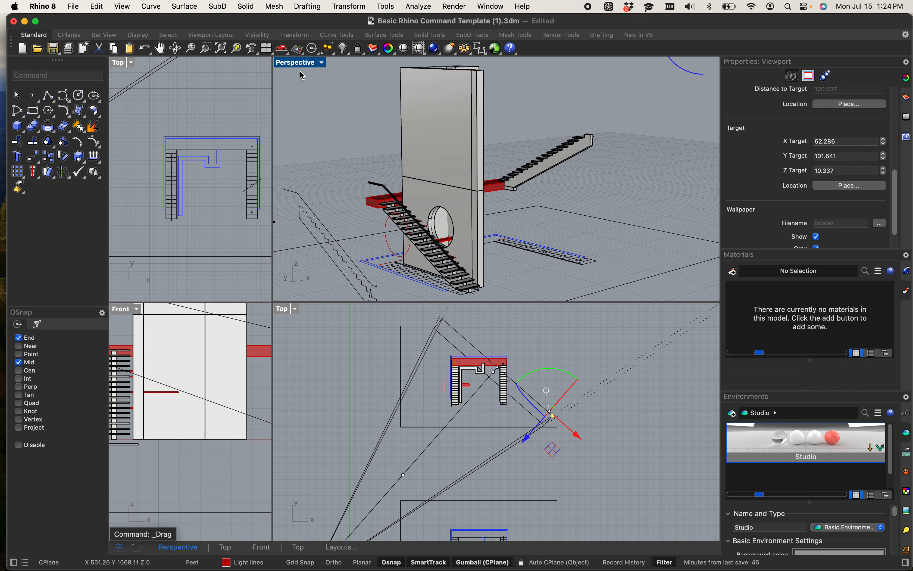
click(384, 439)
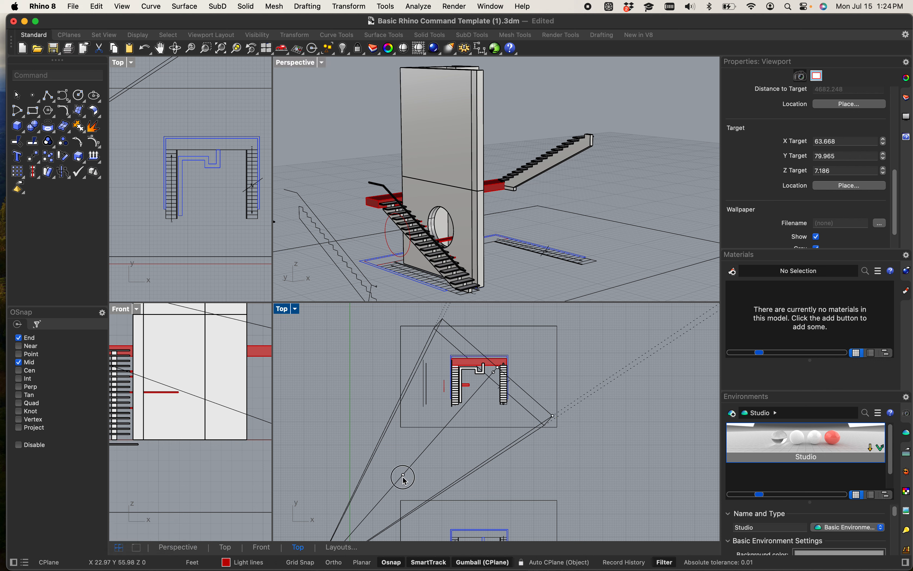
click(404, 476)
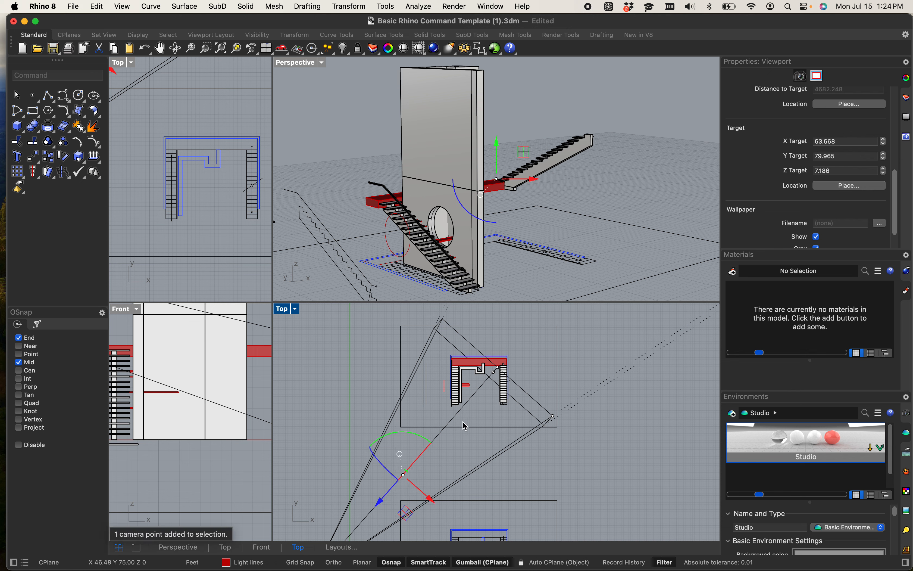
click(570, 116)
scroll(469, 485, down, 5)
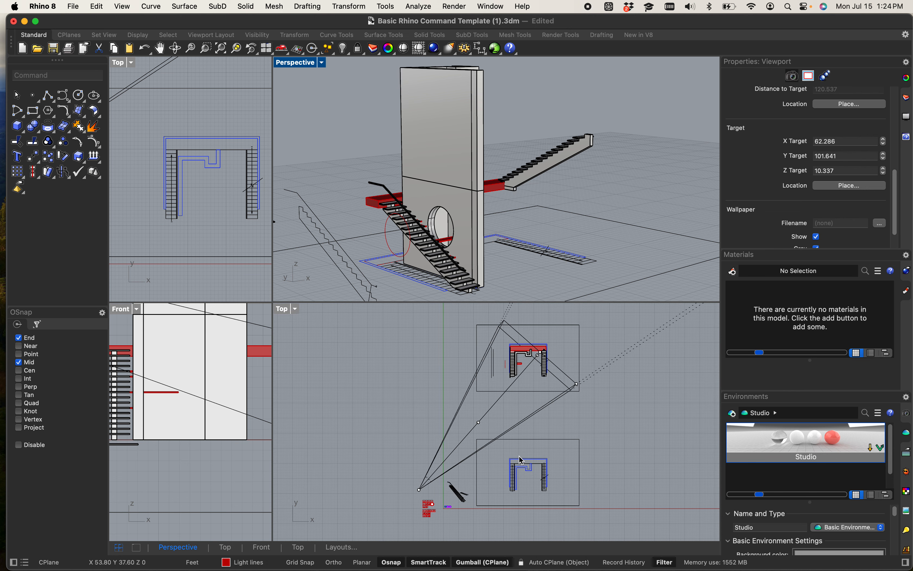
scroll(522, 460, up, 3)
click(363, 505)
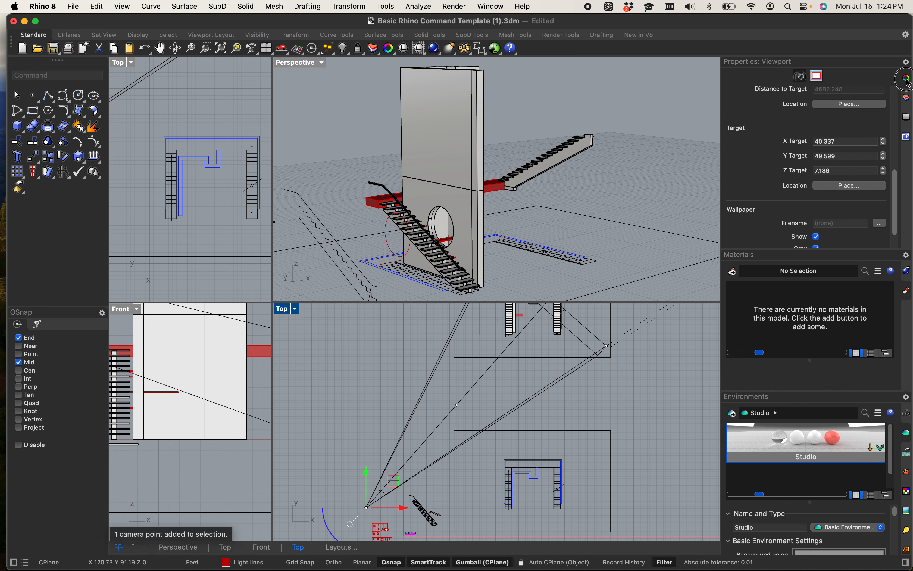
- Review the viewport's camera properties and set the Perspective viewport to the Two Point Perspective view
drag(895, 190, 895, 73)
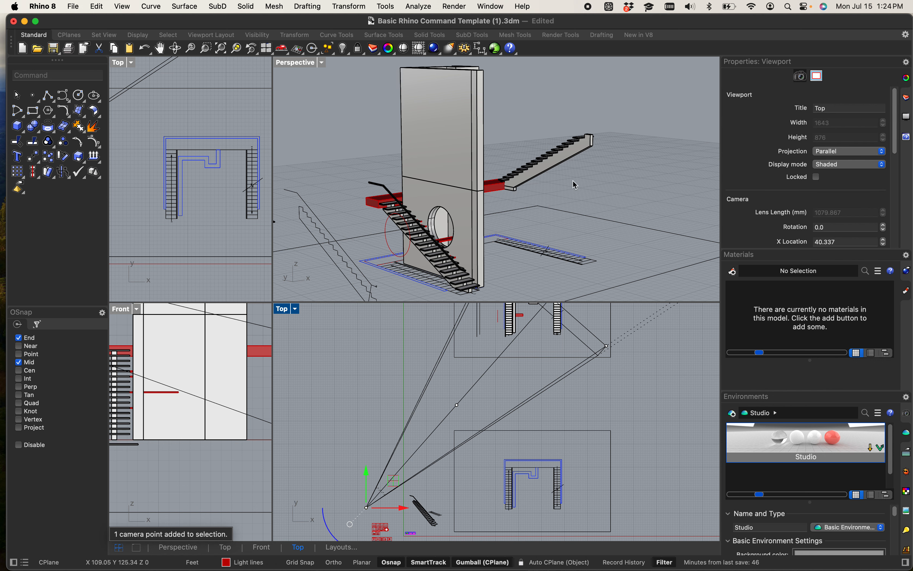
click(307, 65)
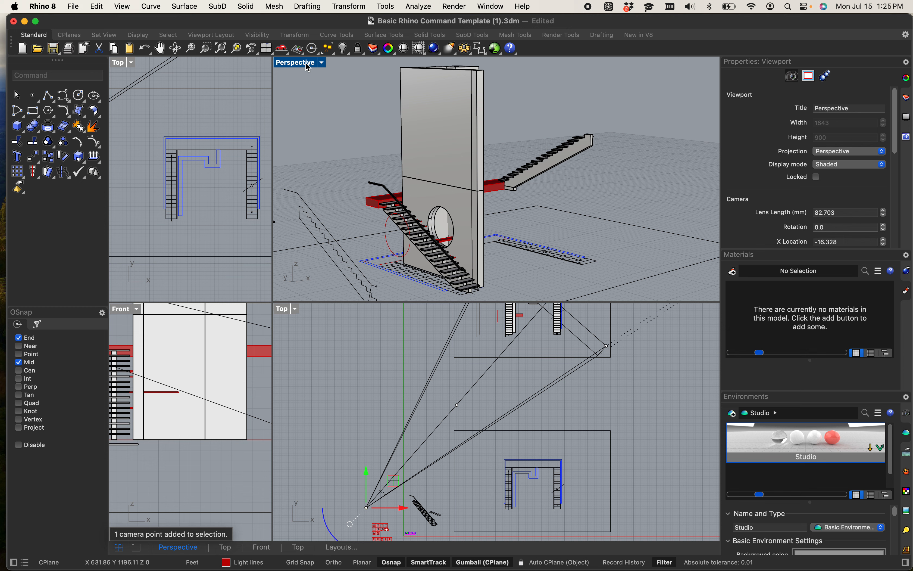
click(309, 67)
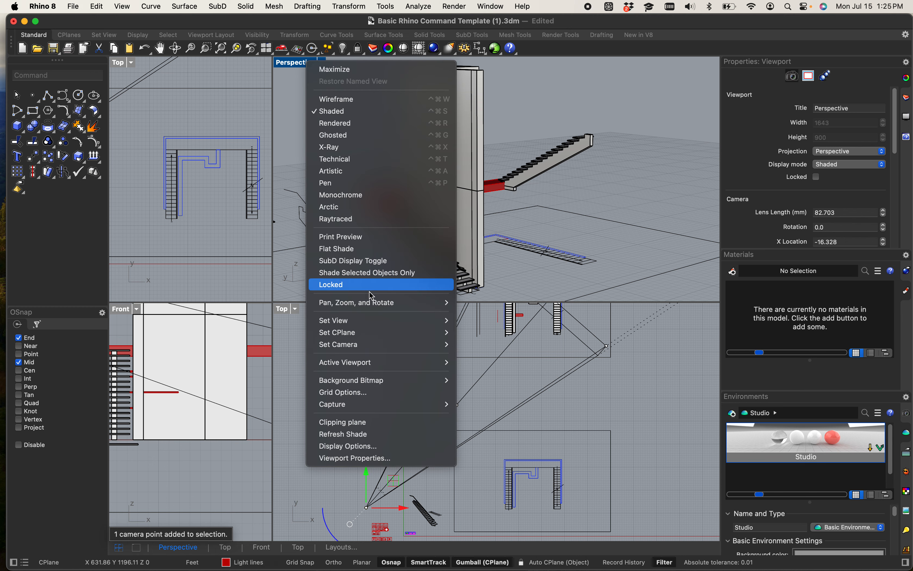
mouse_move(370, 352)
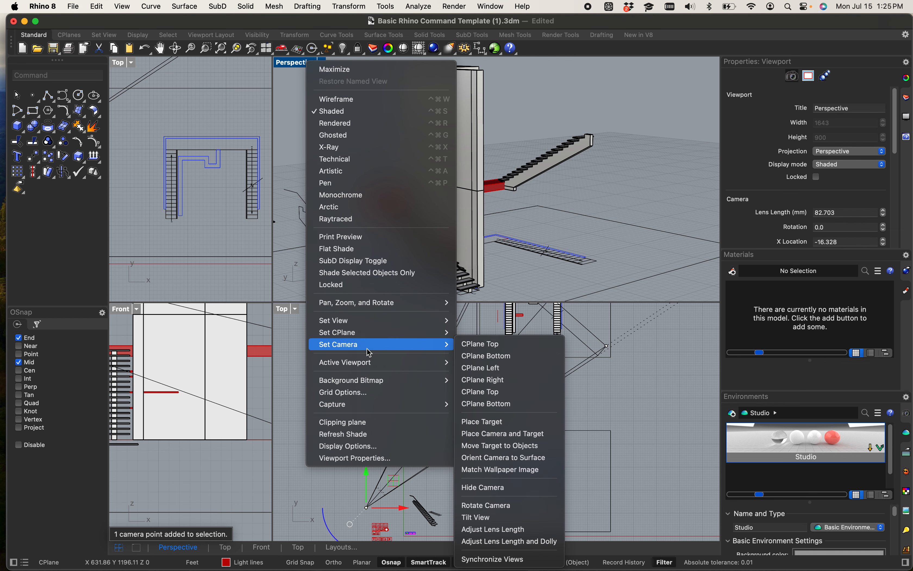
mouse_move(366, 323)
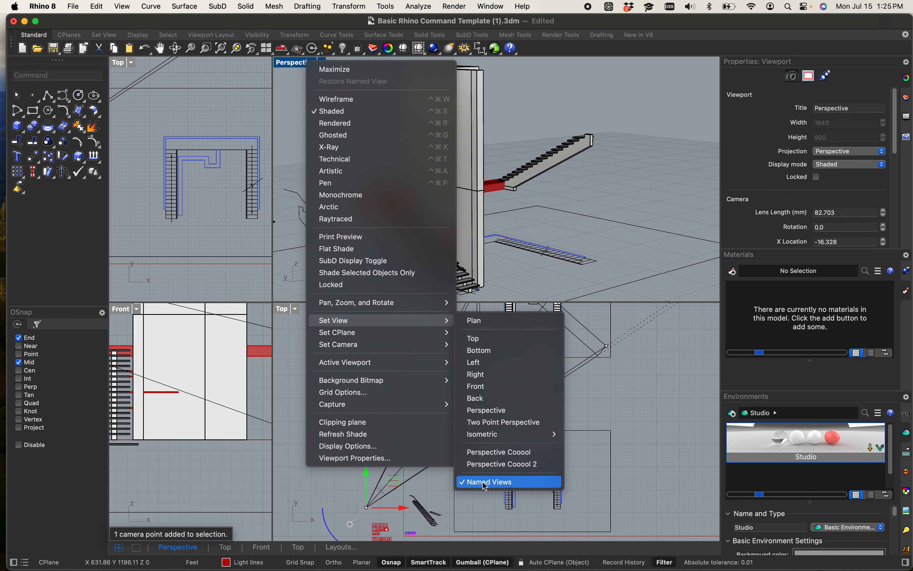
click(502, 424)
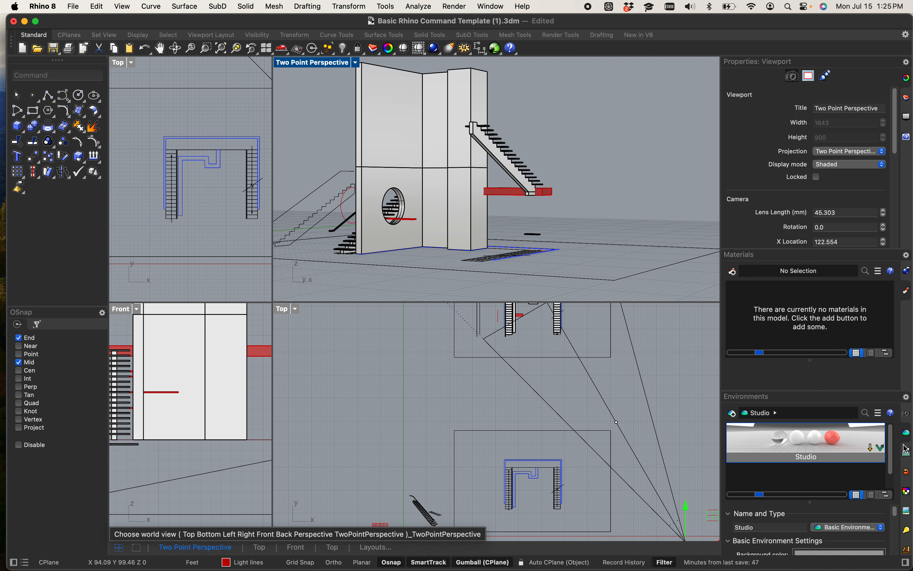
- Show the Named Views and delete both saved perspective views
click(909, 472)
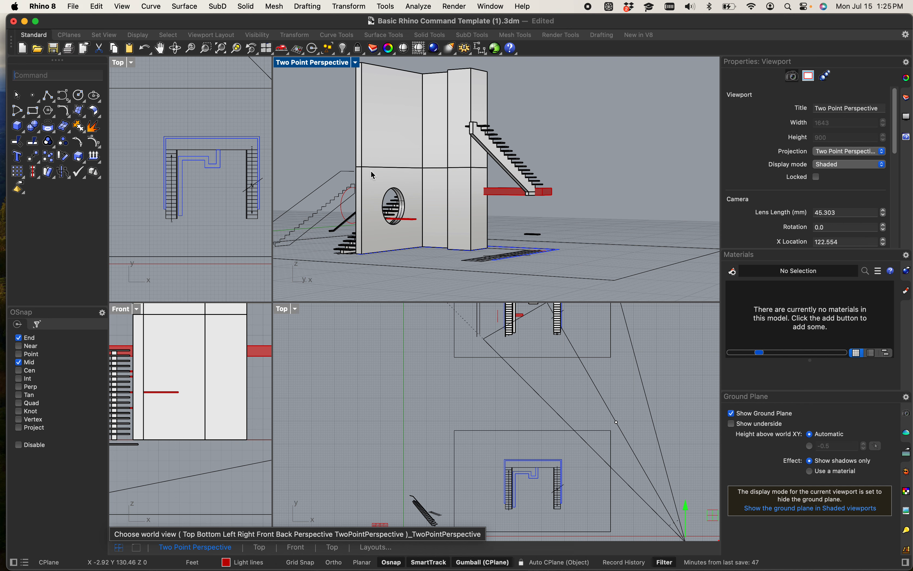
click(338, 71)
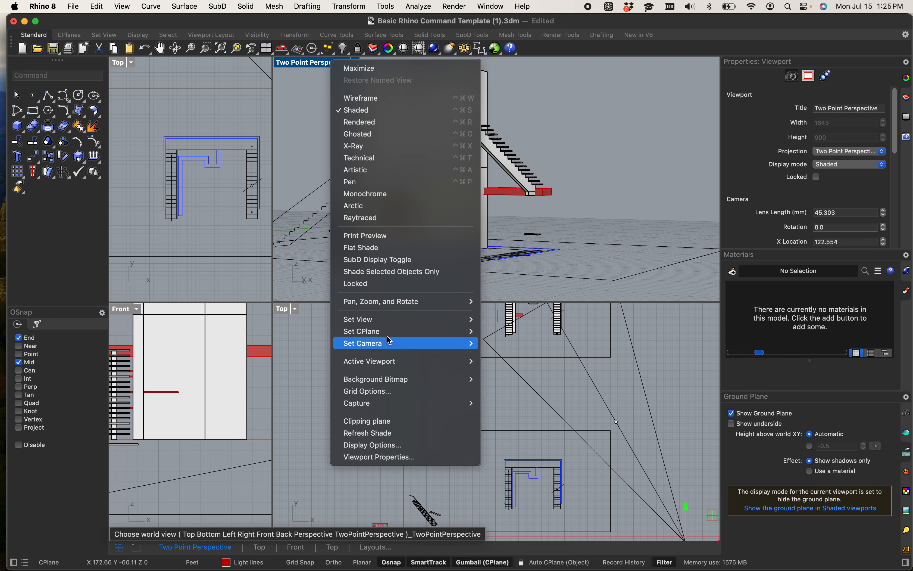
click(557, 481)
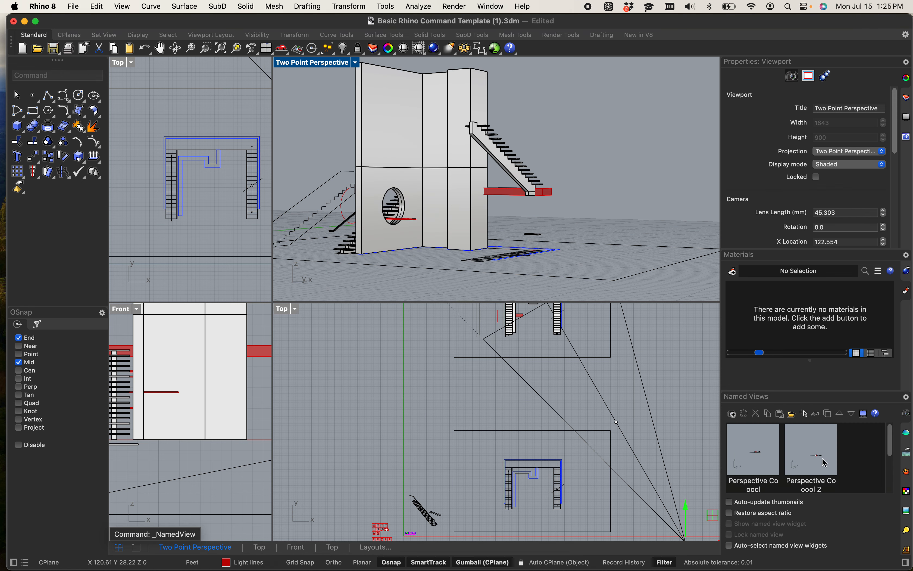
right_click(762, 449)
click(812, 422)
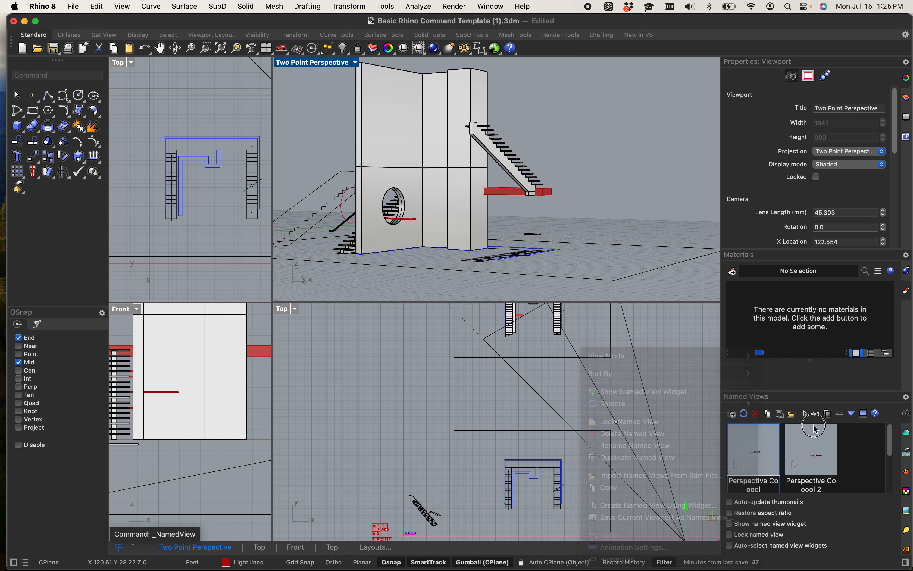
key(Delete)
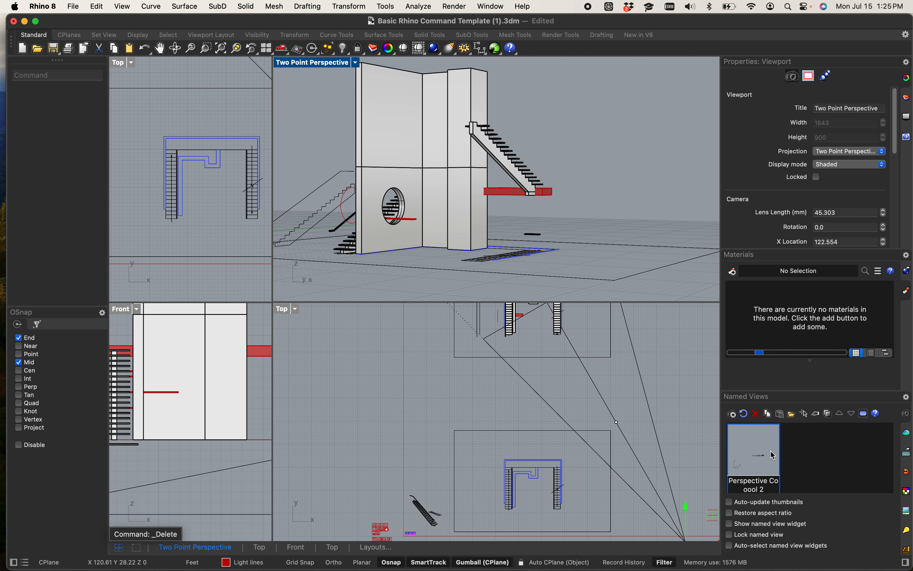
key(Delete)
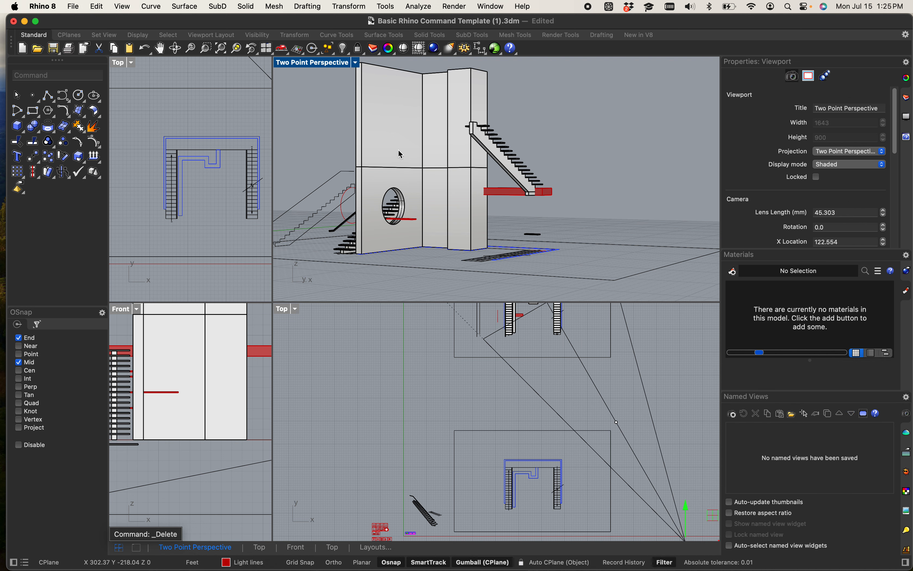
- Orbit the Two Point Perspective view to look down on the wall and stairs, raising its camera slightly in the Front viewport
right_drag(395, 195, 535, 208)
scroll(534, 243, down, 3)
scroll(534, 243, up, 1)
scroll(180, 397, down, 8)
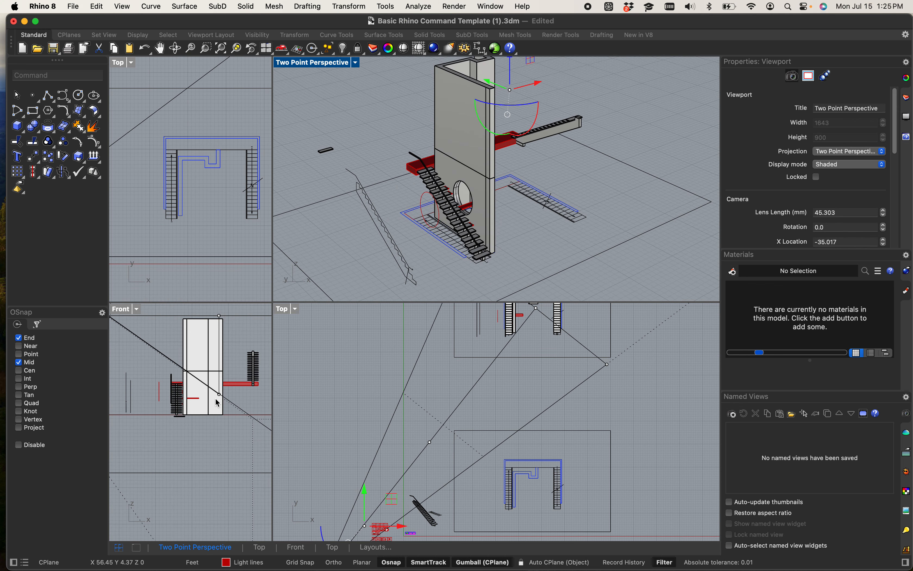
scroll(180, 396, up, 3)
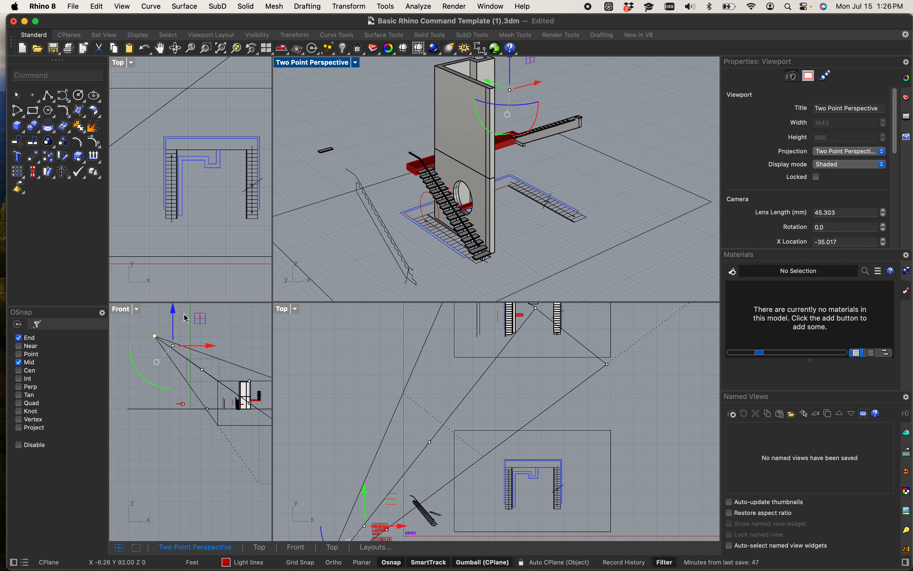
mouse_move(174, 312)
mouse_down()
mouse_move(179, 331)
mouse_move(180, 292)
mouse_move(184, 319)
mouse_up()
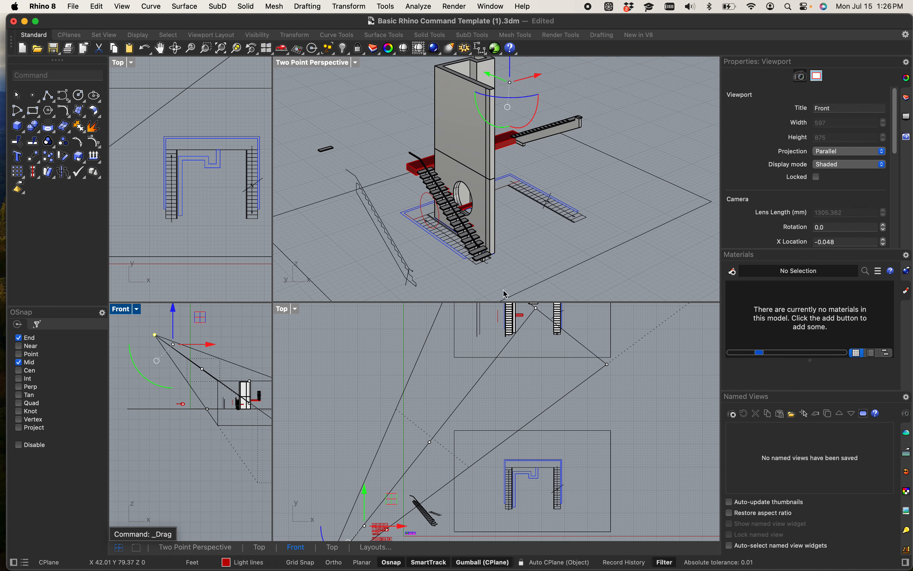
mouse_move(510, 249)
right_down()
mouse_move(510, 270)
mouse_move(510, 262)
right_up()
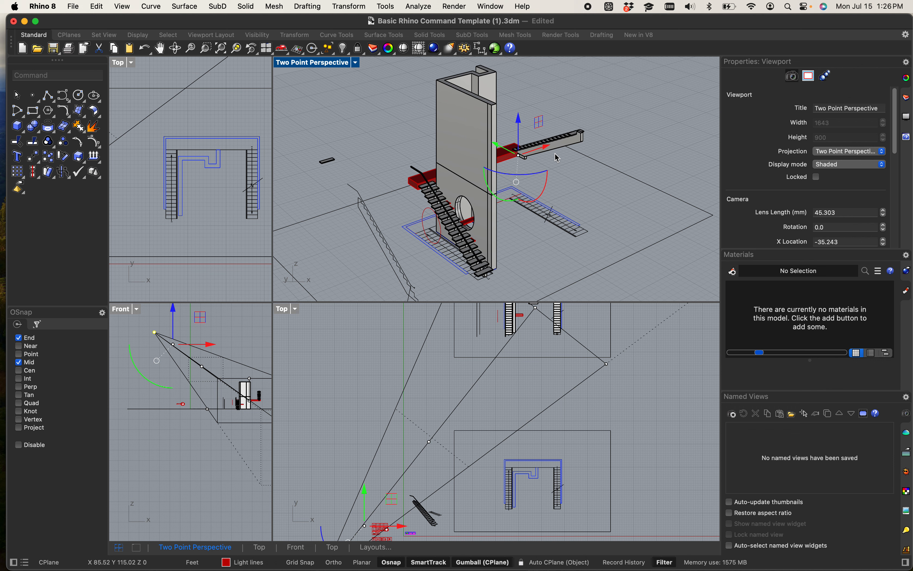
- Try to select the perspective camera's frustum corner points in the Top and Front viewports
click(600, 374)
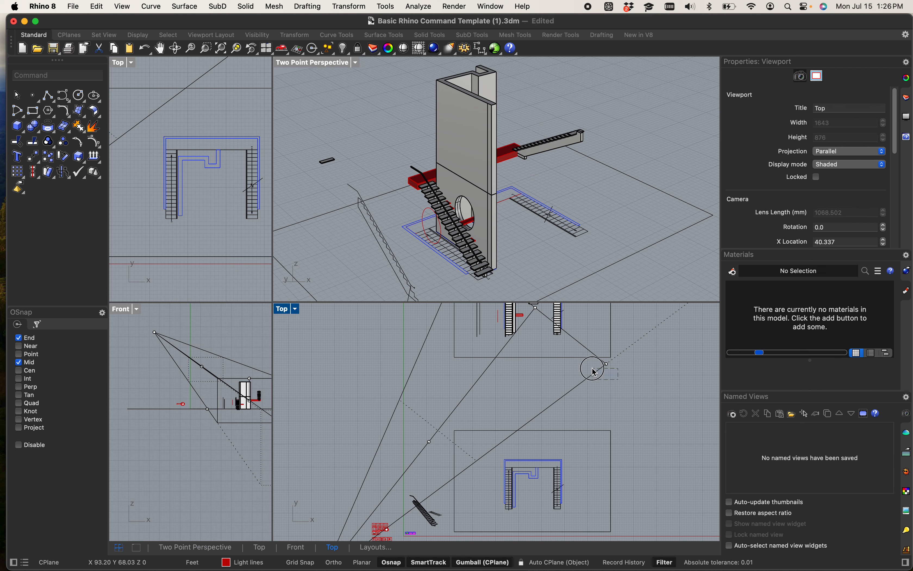
drag(598, 363, 676, 411)
click(582, 318)
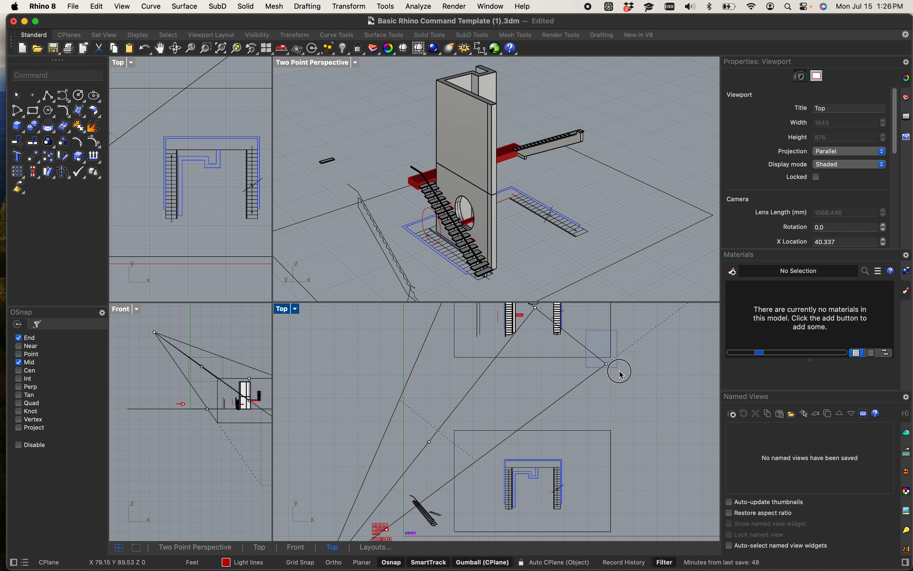
drag(619, 371, 642, 395)
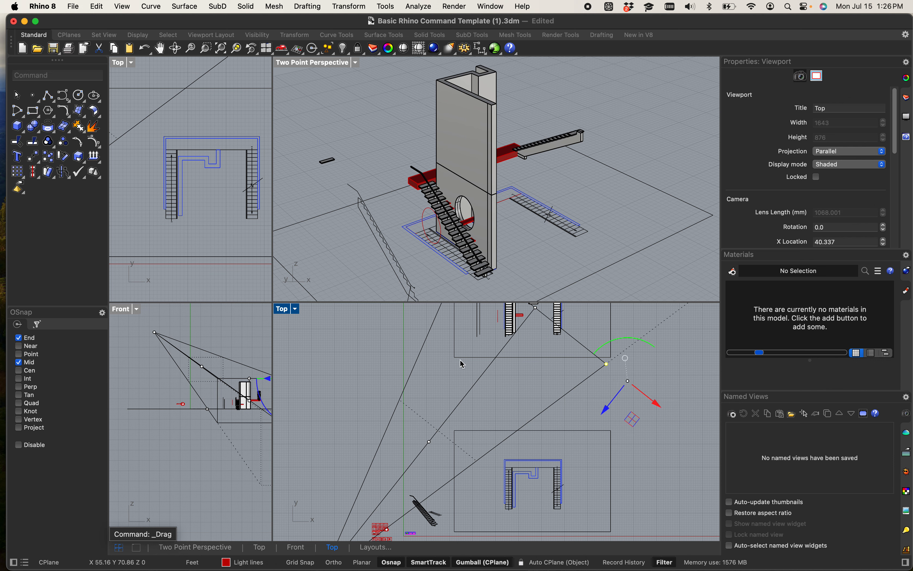
click(215, 401)
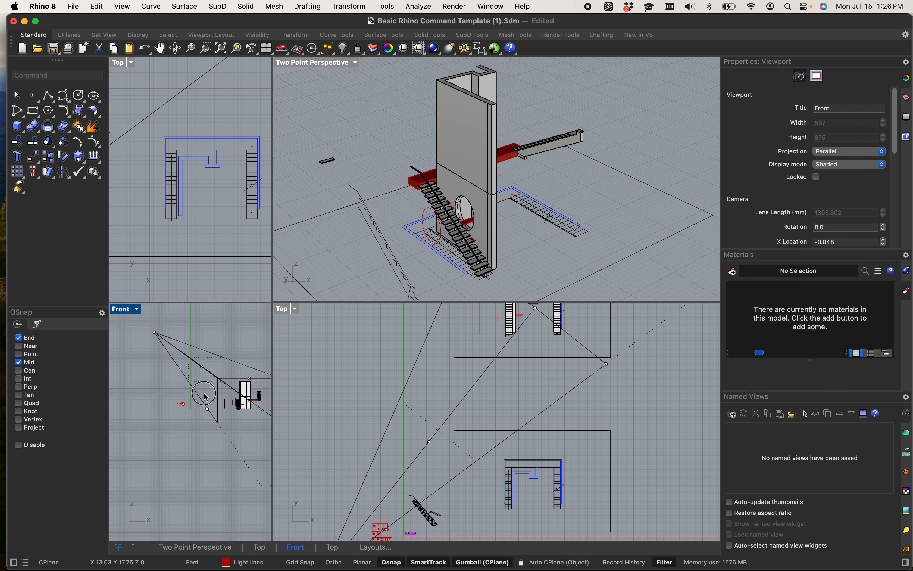
drag(206, 397, 232, 441)
drag(261, 317, 230, 353)
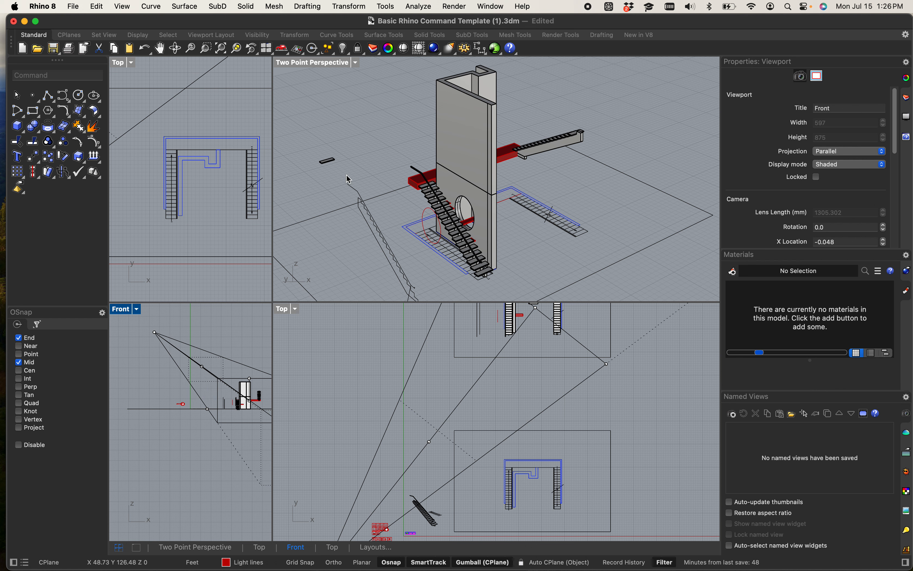
scroll(178, 168, down, 10)
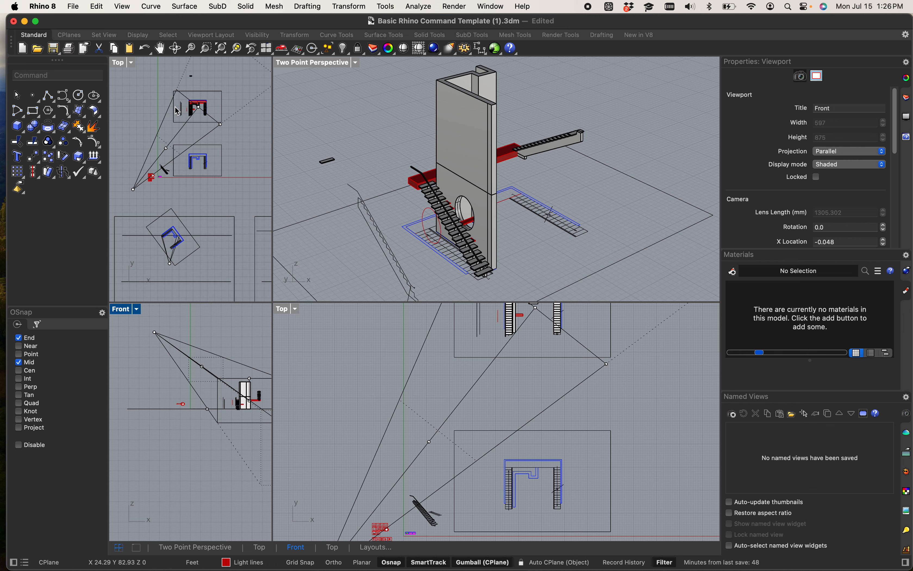
scroll(175, 93, up, 10)
right_drag(229, 158, 197, 183)
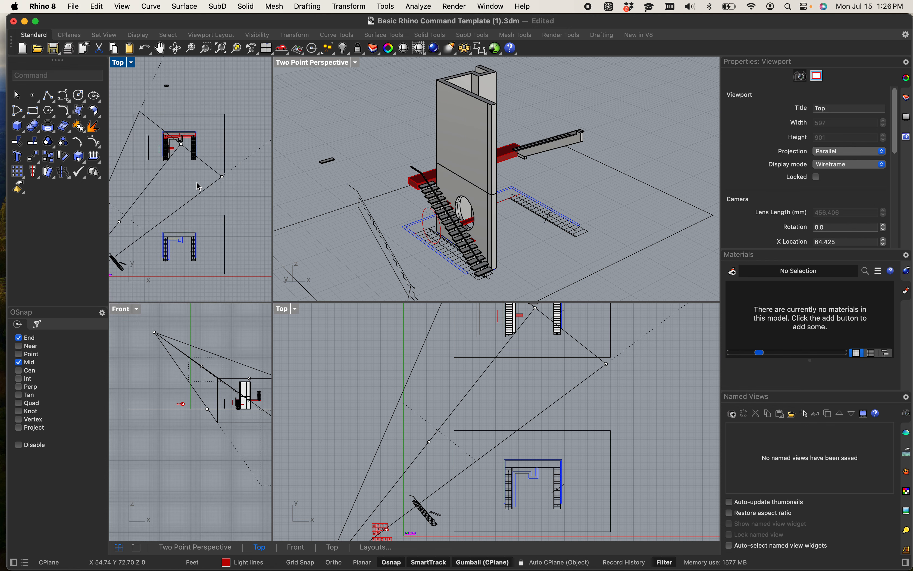
drag(223, 177, 248, 218)
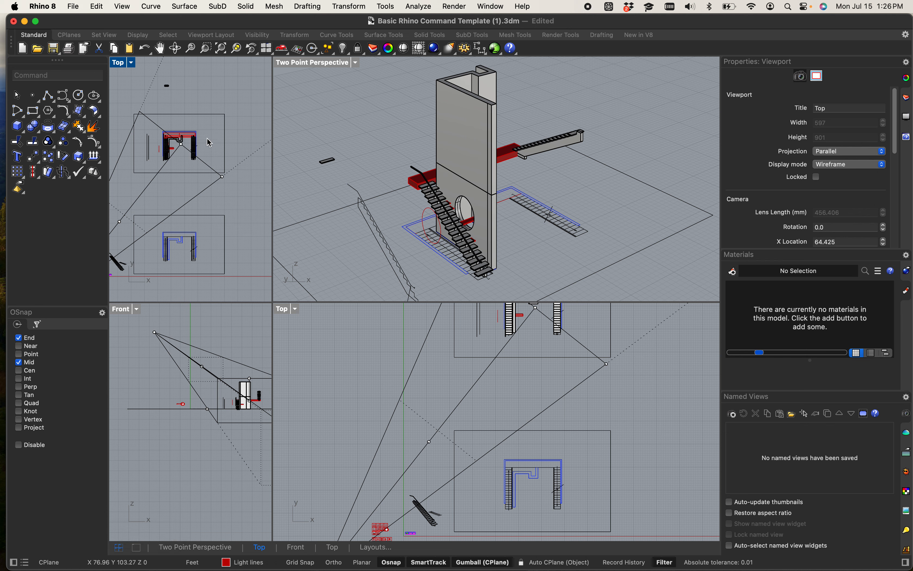
- Review the Two Point Perspective viewport's camera and target properties and its Set View and Set Camera options
click(338, 65)
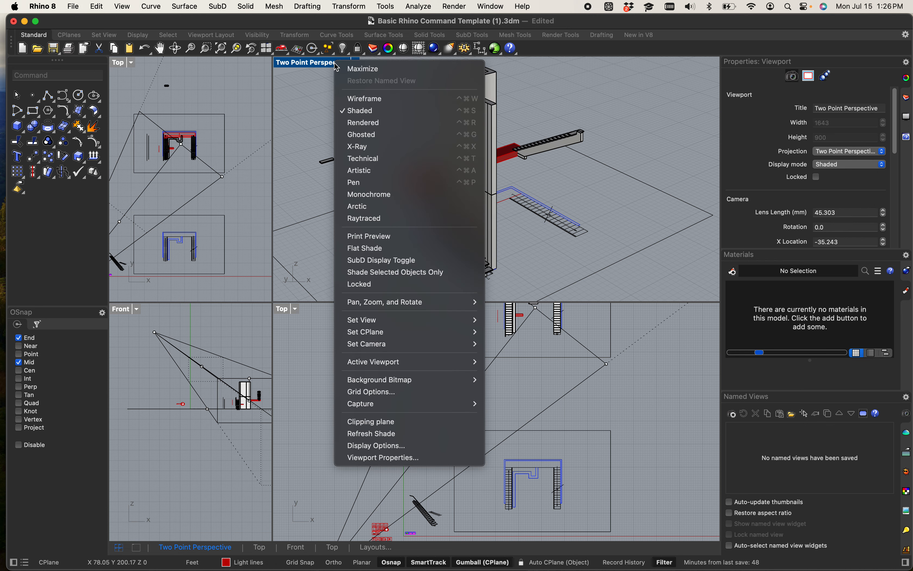
click(760, 134)
scroll(812, 192, down, 3)
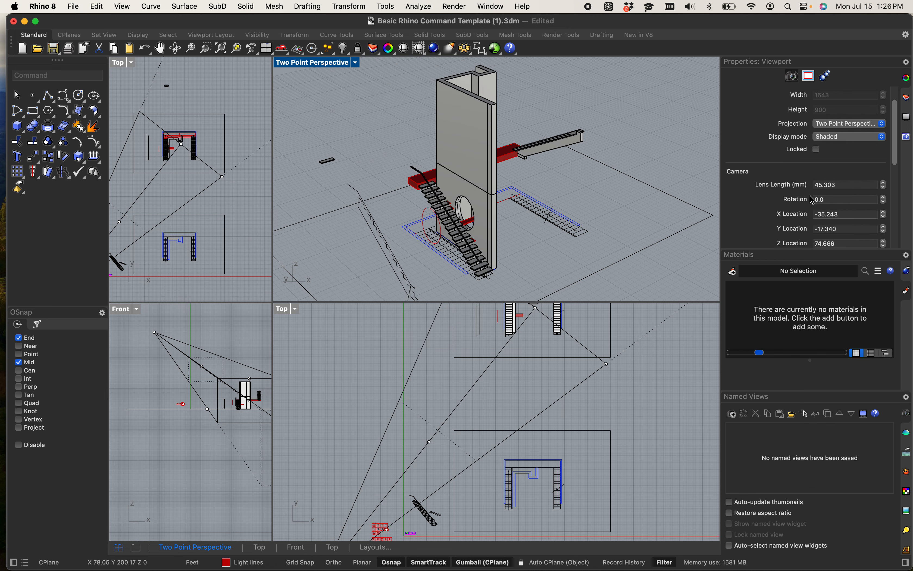
scroll(821, 204, down, 5)
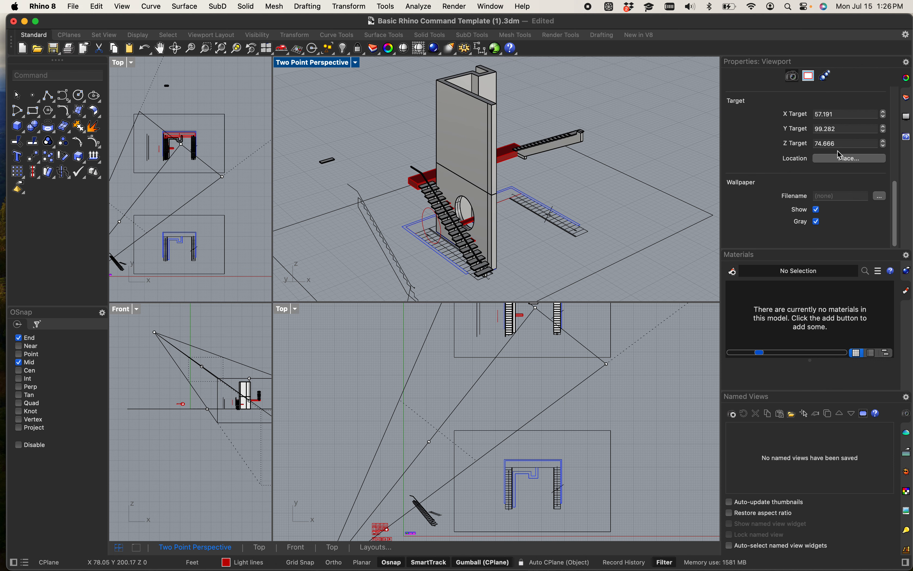
scroll(835, 159, up, 3)
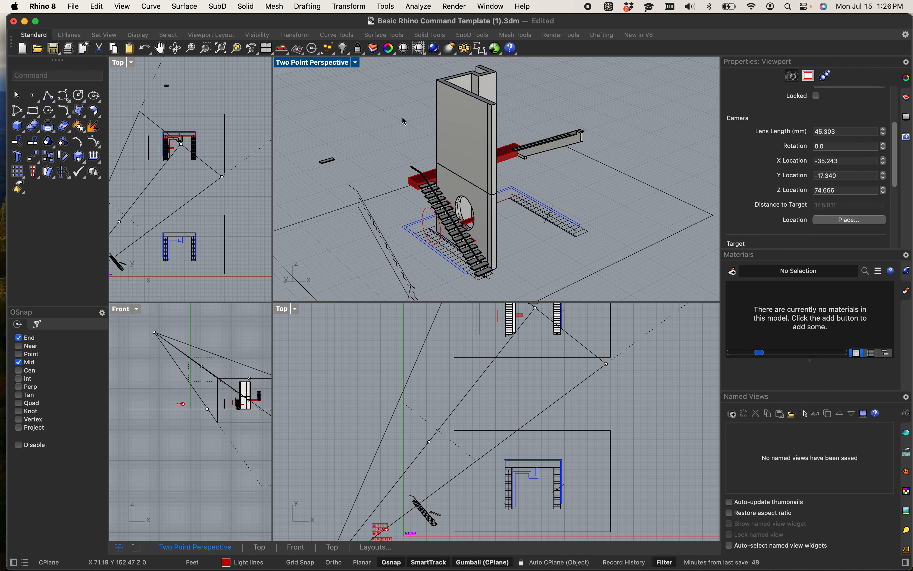
click(329, 64)
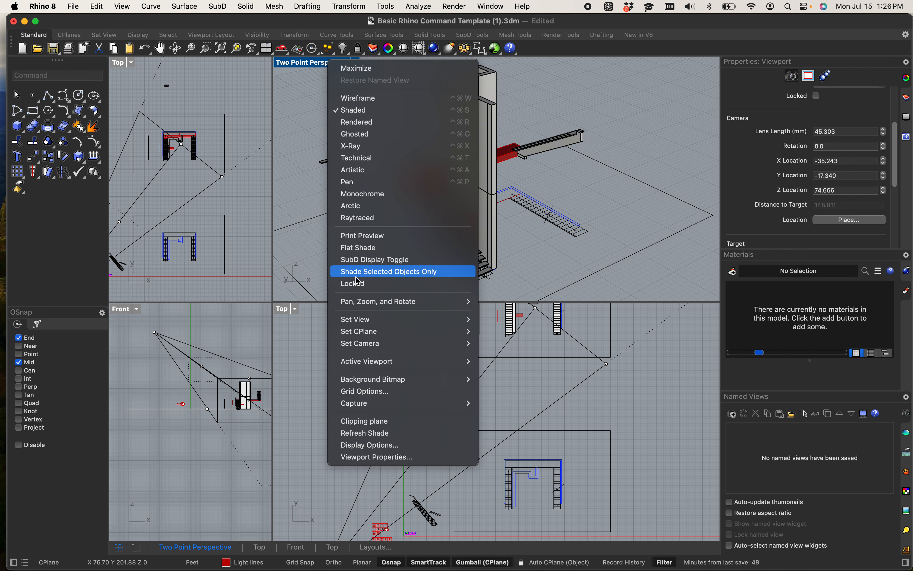
mouse_move(369, 321)
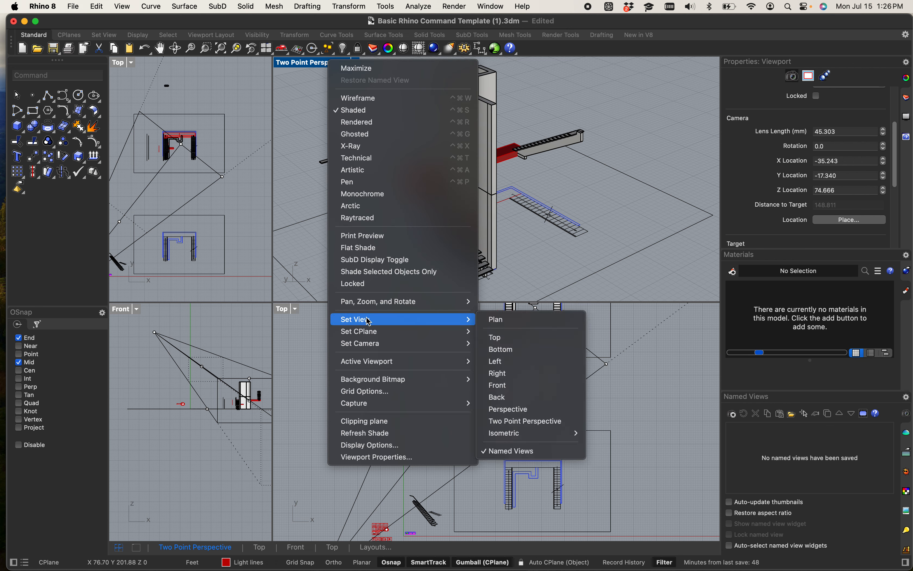
mouse_move(371, 349)
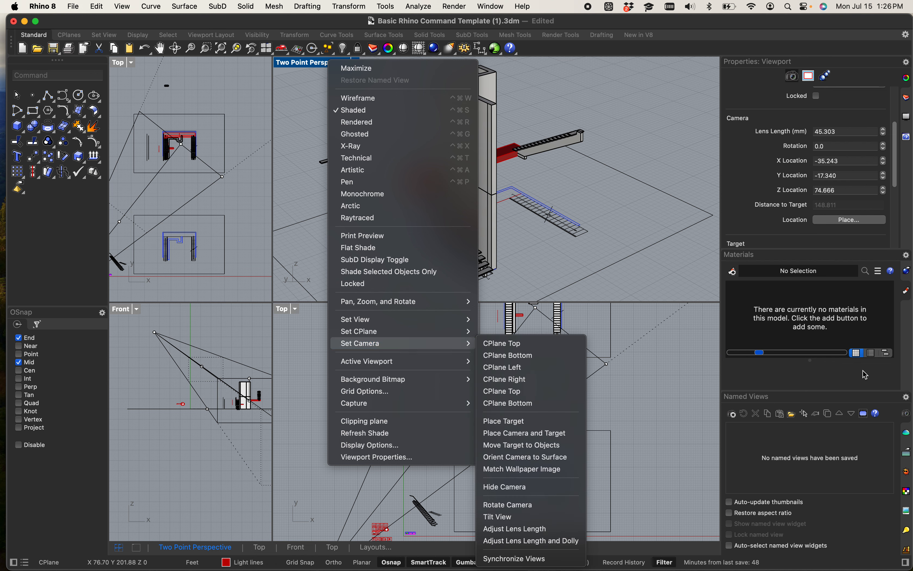
click(832, 435)
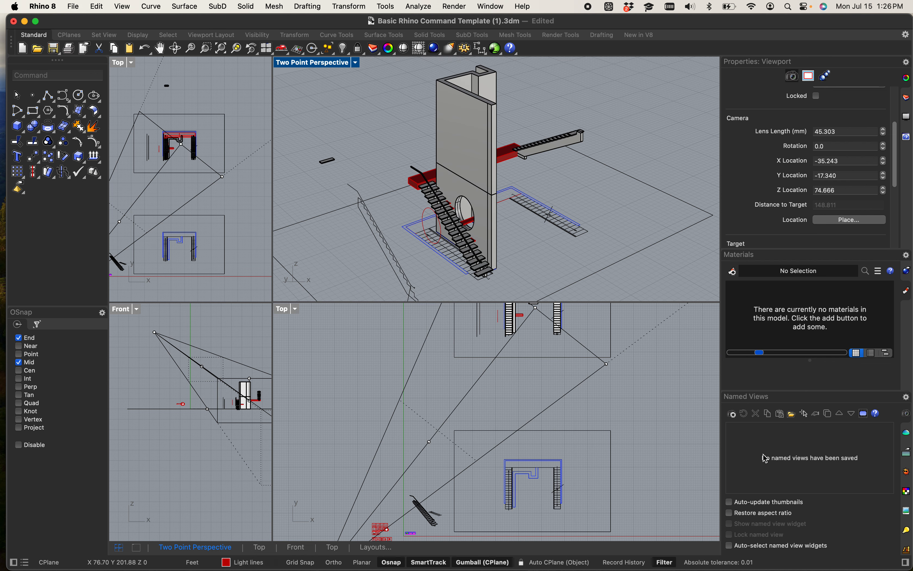
- Save the current view as a named view called Two Point Perspective, orbit away from it and restore the saved view
right_click(754, 441)
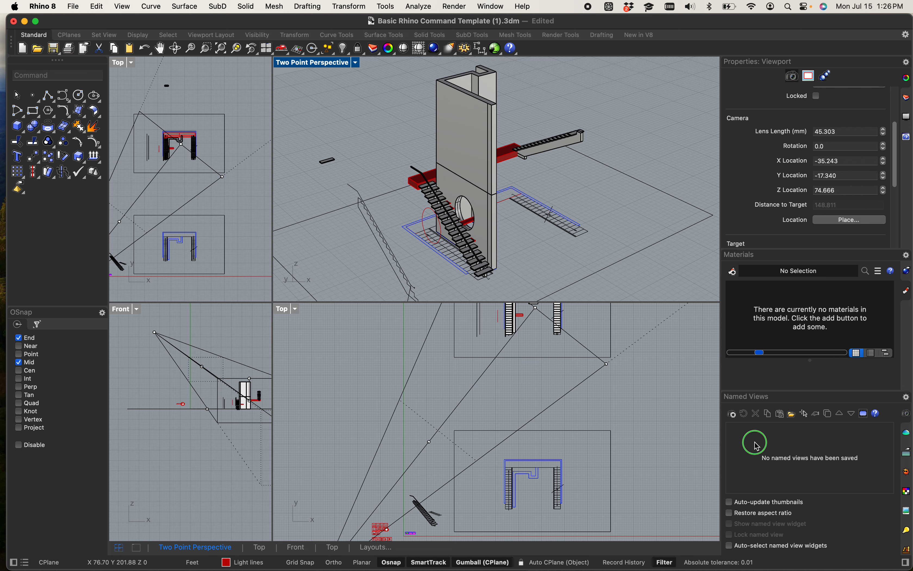
click(790, 462)
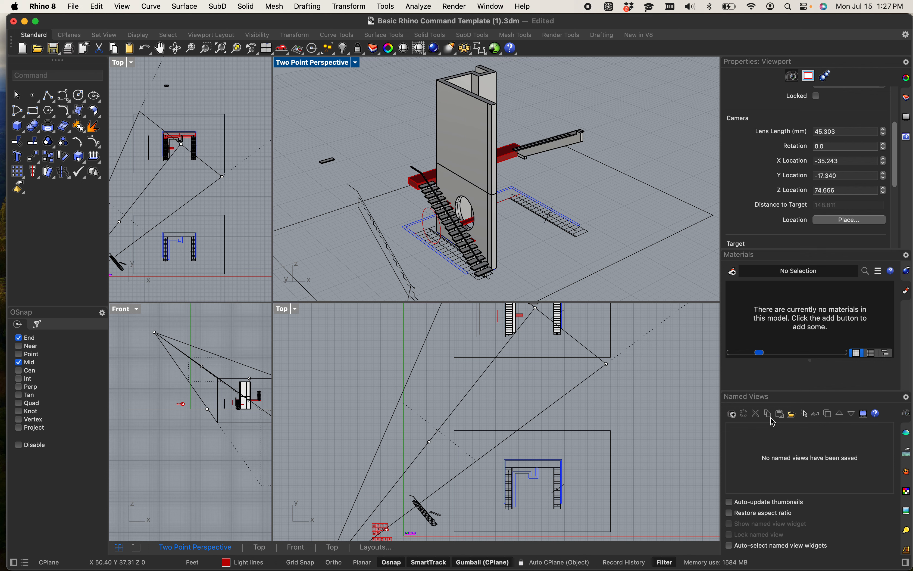
click(732, 413)
click(512, 314)
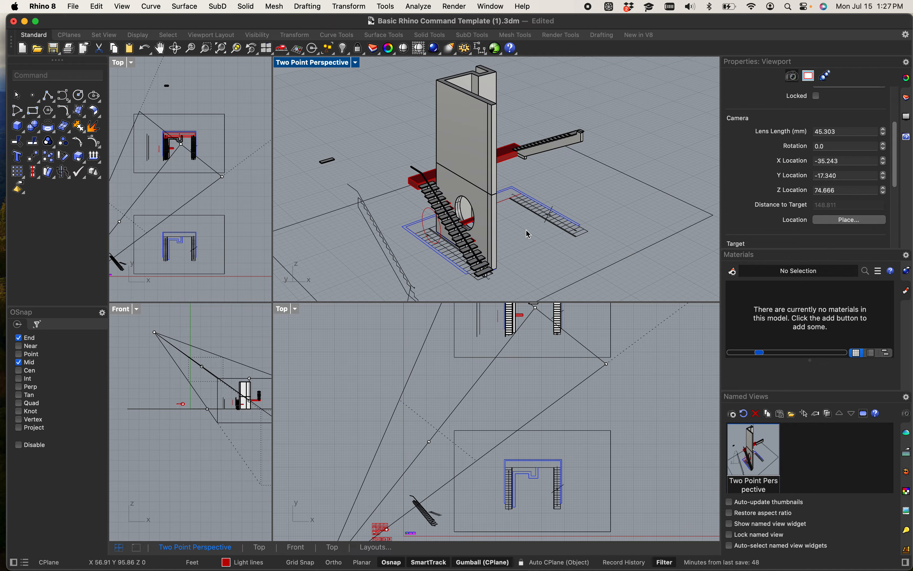
right_drag(562, 230, 528, 56)
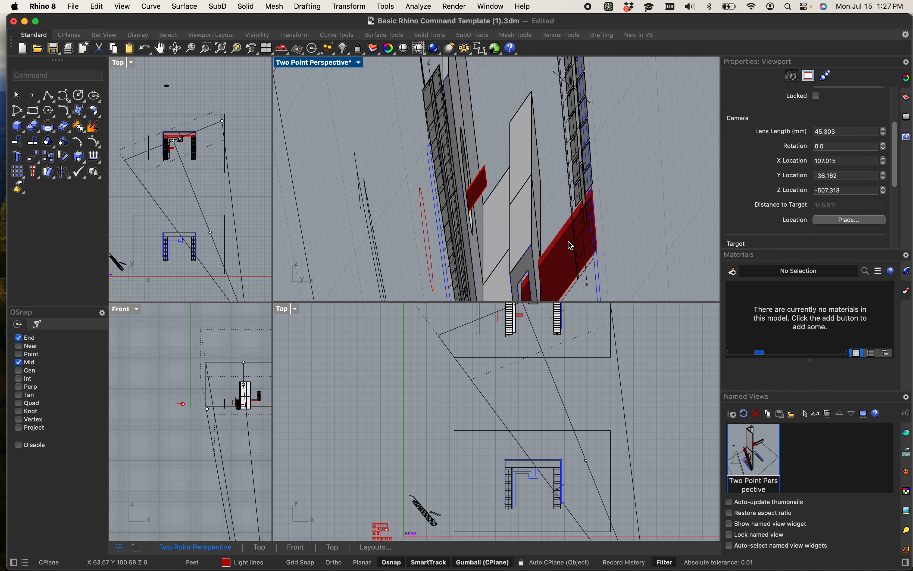
double_click(751, 452)
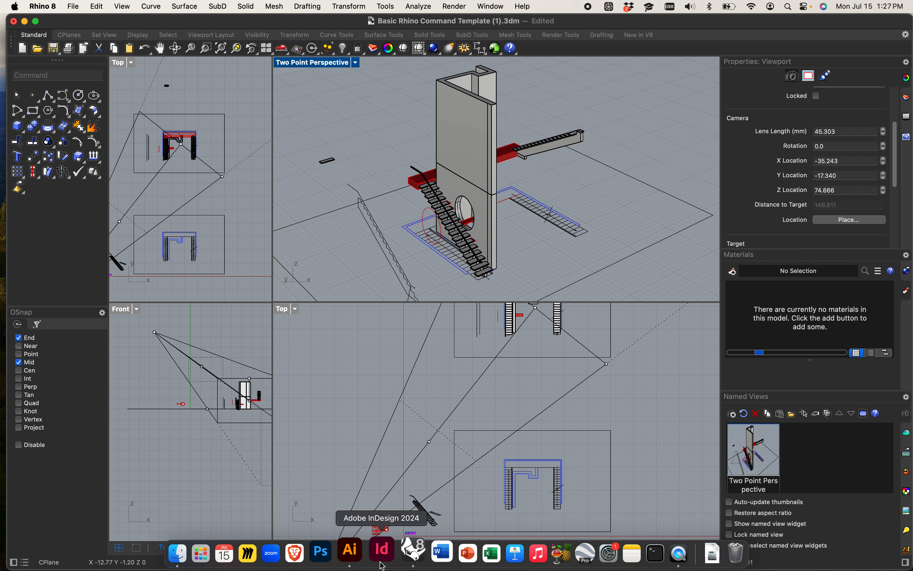
- Switch to Adobe Illustrator and open the recent file Illustrator Test linesDWG_page 1.ai, showing its whole page
click(349, 551)
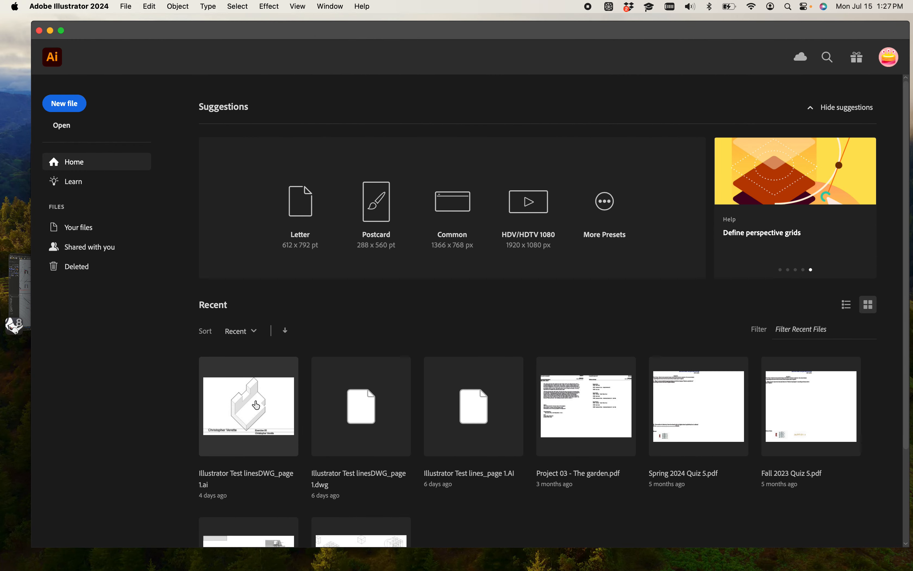
click(243, 383)
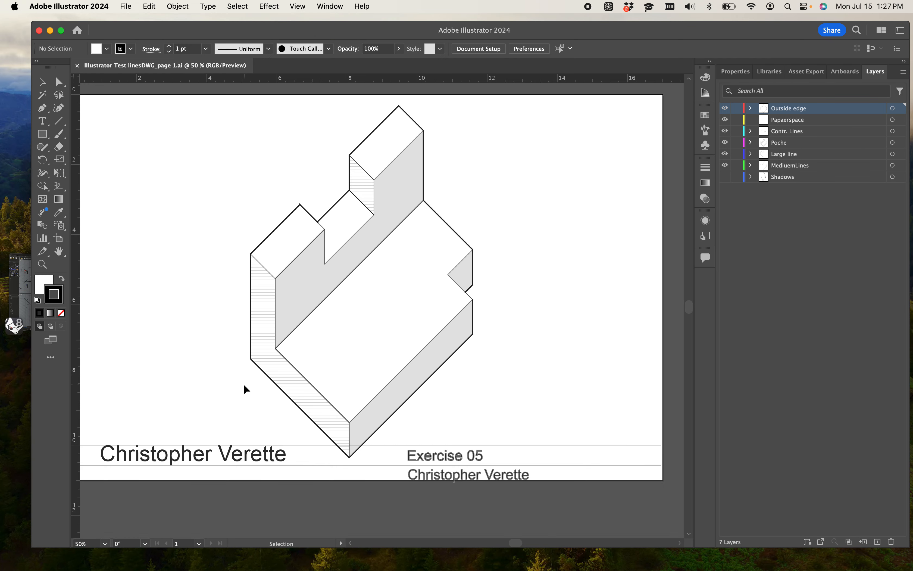
scroll(270, 363, down, 2)
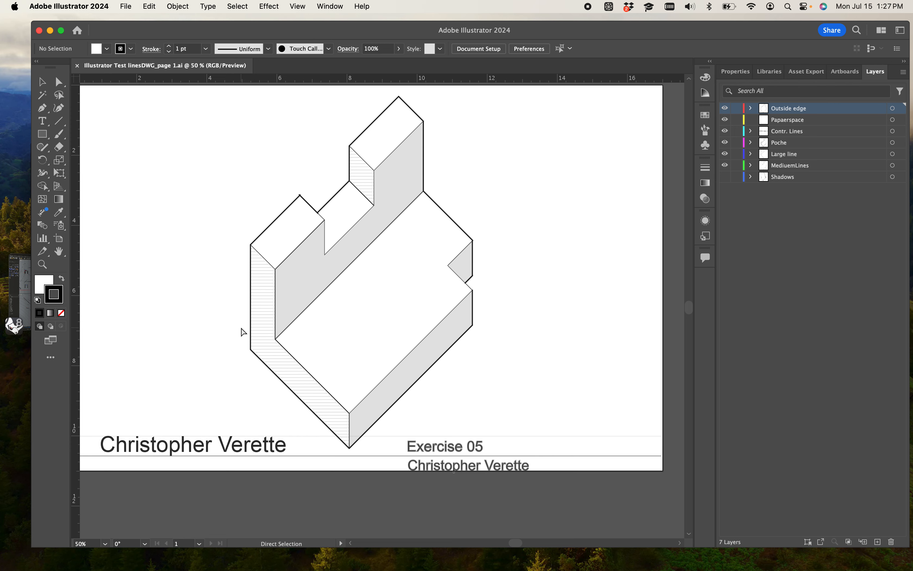
key(super+minus)
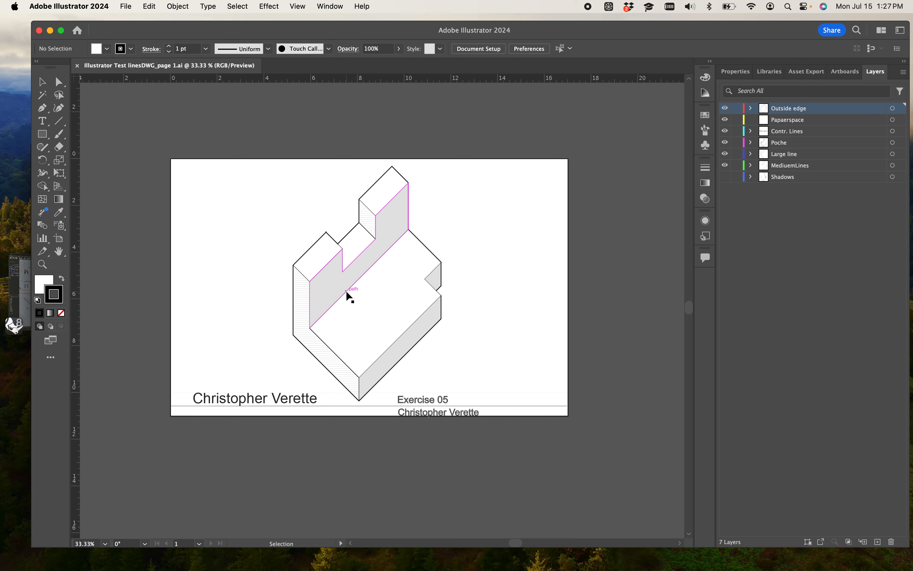
- Examine the line weights and how the lines meet at a corner of the axonometric drawing at 4800% magnification
key(super+plus)
key(super+plus)
key(super+plus)
key(super+plus)
key(super+plus)
key(super+plus)
key(super+plus)
key(space)
mouse_move(262, 294)
mouse_down()
mouse_move(503, 292)
mouse_move(793, 234)
mouse_up()
drag(370, 347, 605, 193)
mouse_move(428, 320)
mouse_down()
mouse_move(452, 283)
mouse_move(445, 263)
mouse_up()
key(super+plus)
key(super+plus)
key(super+plus)
key(super+plus)
key(super+plus)
key(super+plus)
key(super+plus)
key(space)
drag(497, 156, 459, 431)
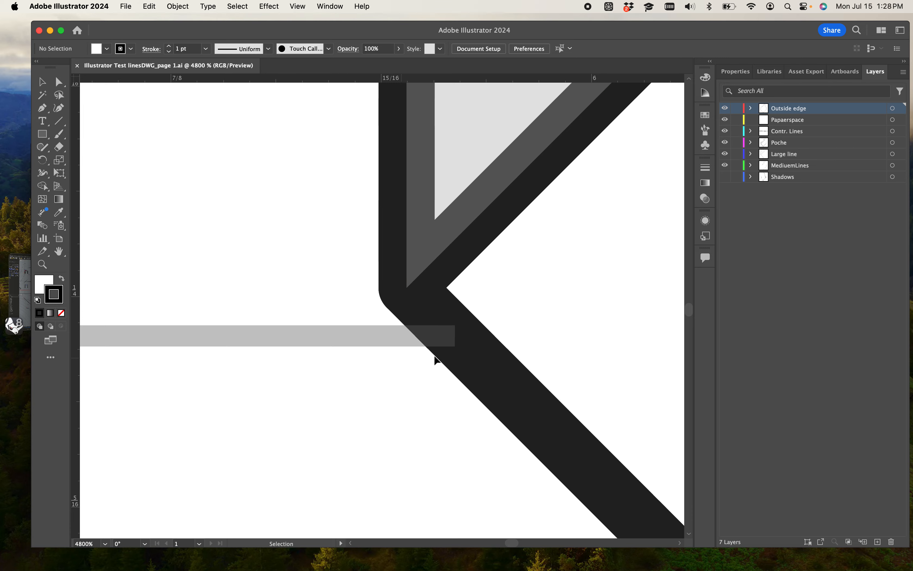
- Return to a 50% view of the drawing and look over the full sheet with its title text
key(a)
key(super+minus)
key(super+minus)
key(super+minus)
key(super+minus)
key(super+minus)
key(super+minus)
key(super+minus)
key(super+minus)
key(super+minus)
key(super+minus)
key(super+minus)
key(super+minus)
key(v)
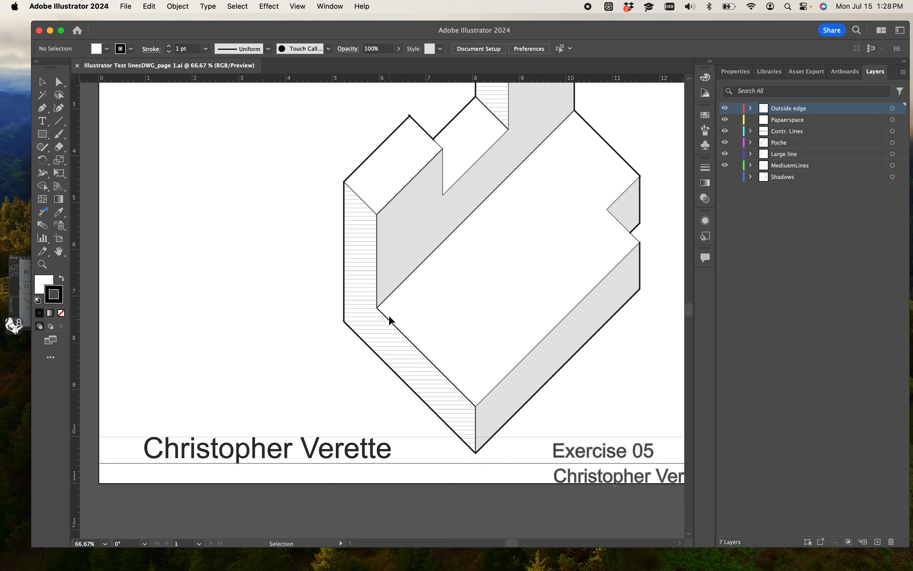
alt+scroll(386, 313, down, 1)
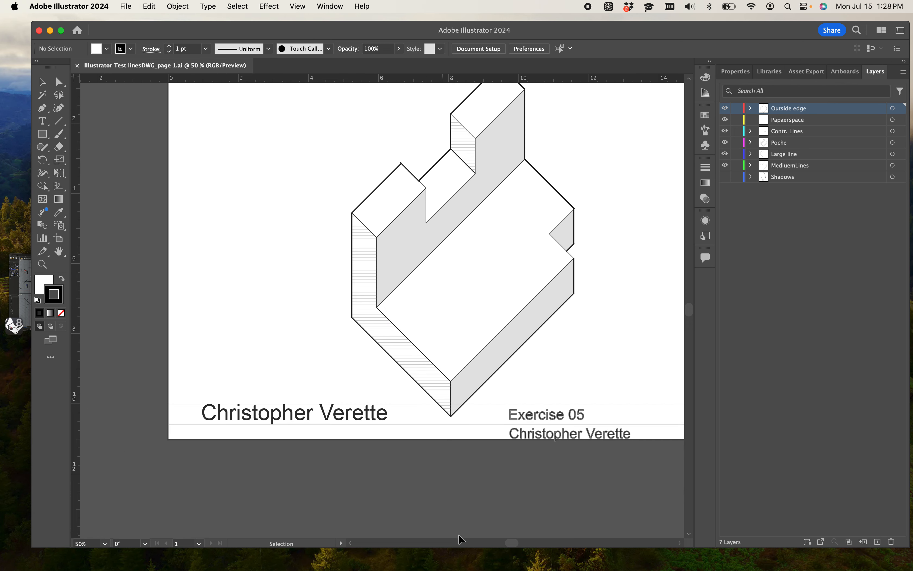
drag(515, 543, 521, 550)
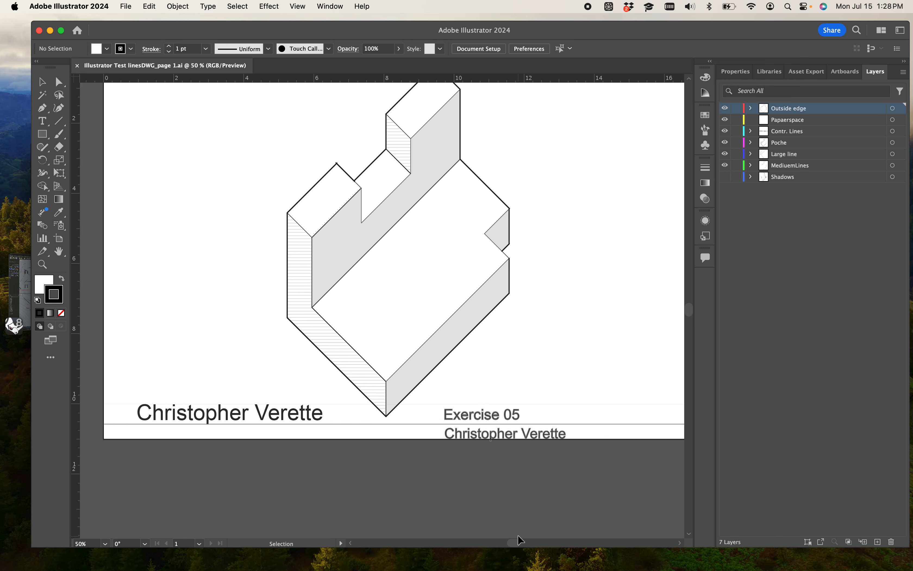
scroll(521, 446, up, 5)
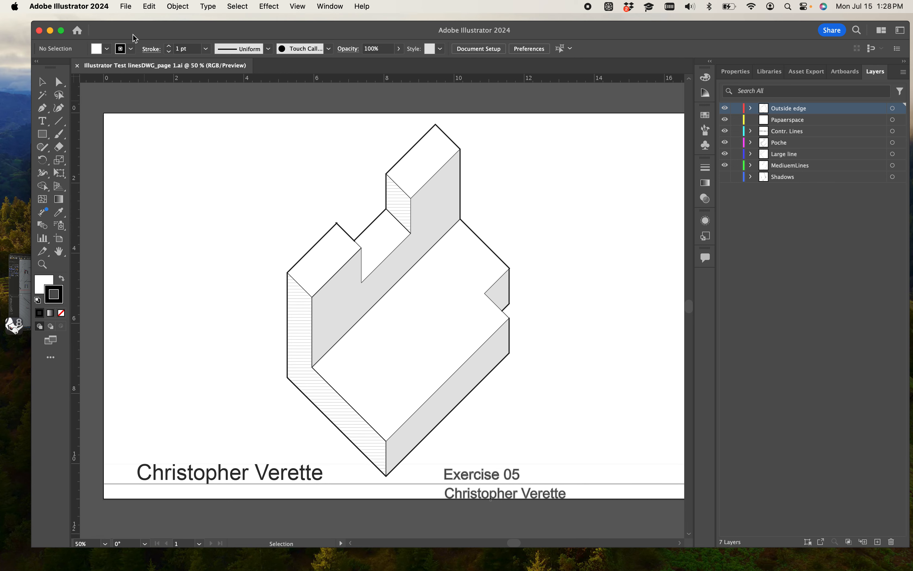
- Check the export options, and start a Save As of the drawing to the computer instead of Creative Cloud
drag(133, 34, 122, 31)
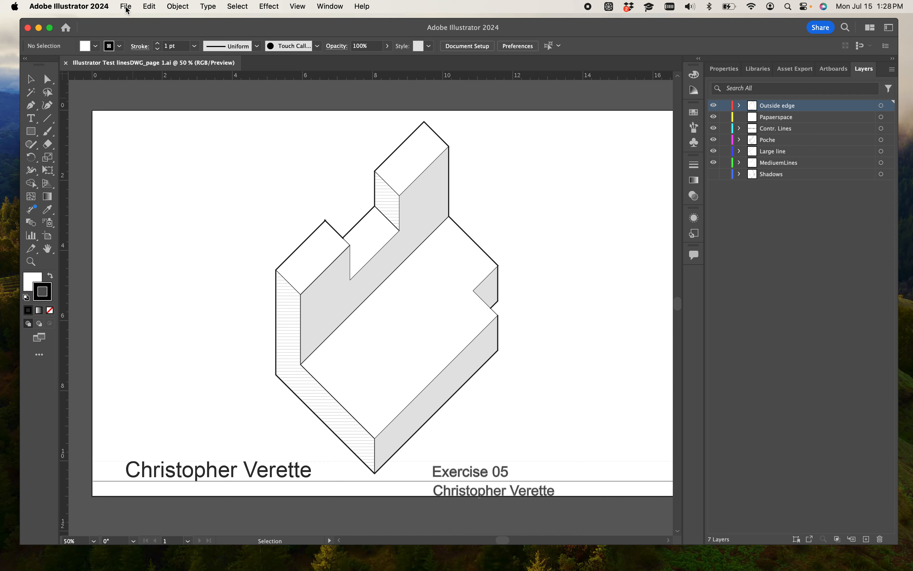
click(127, 7)
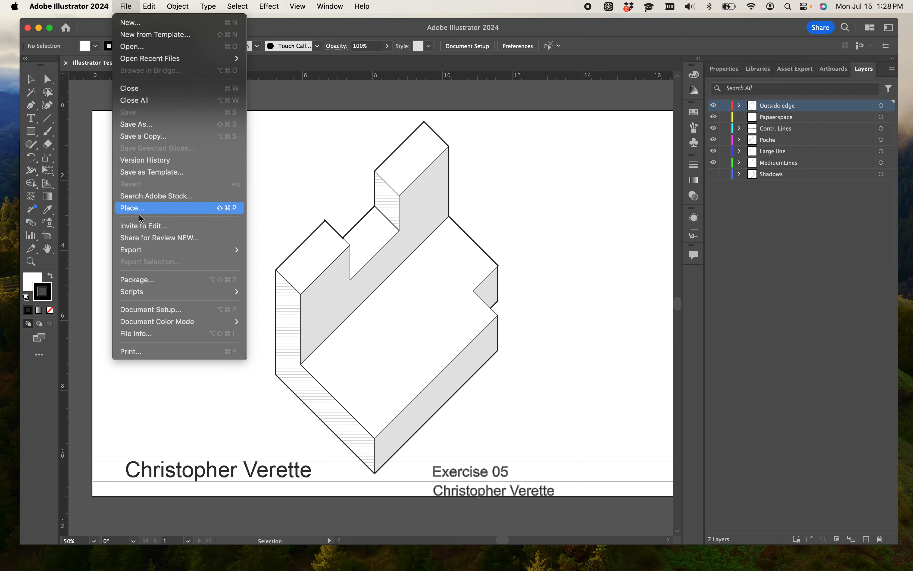
mouse_move(142, 253)
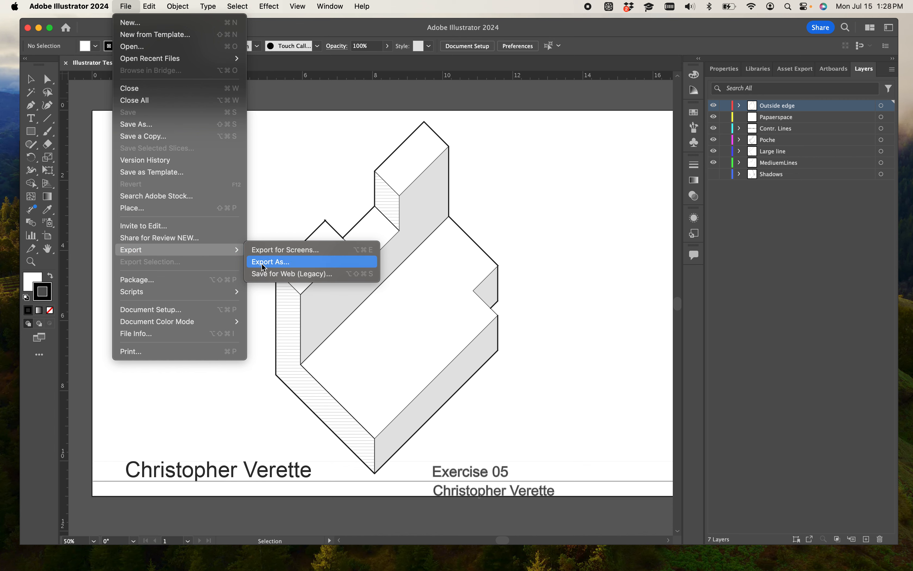
click(169, 126)
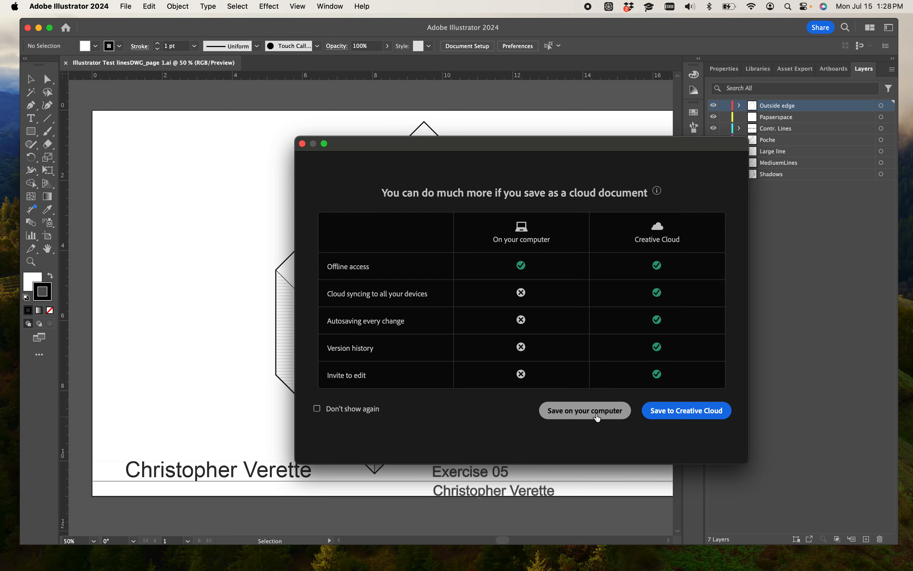
click(598, 415)
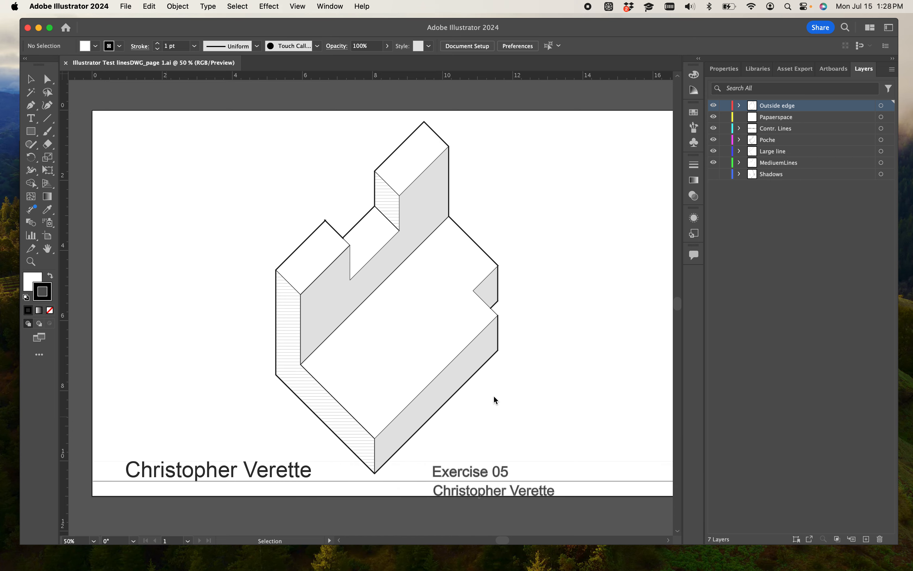